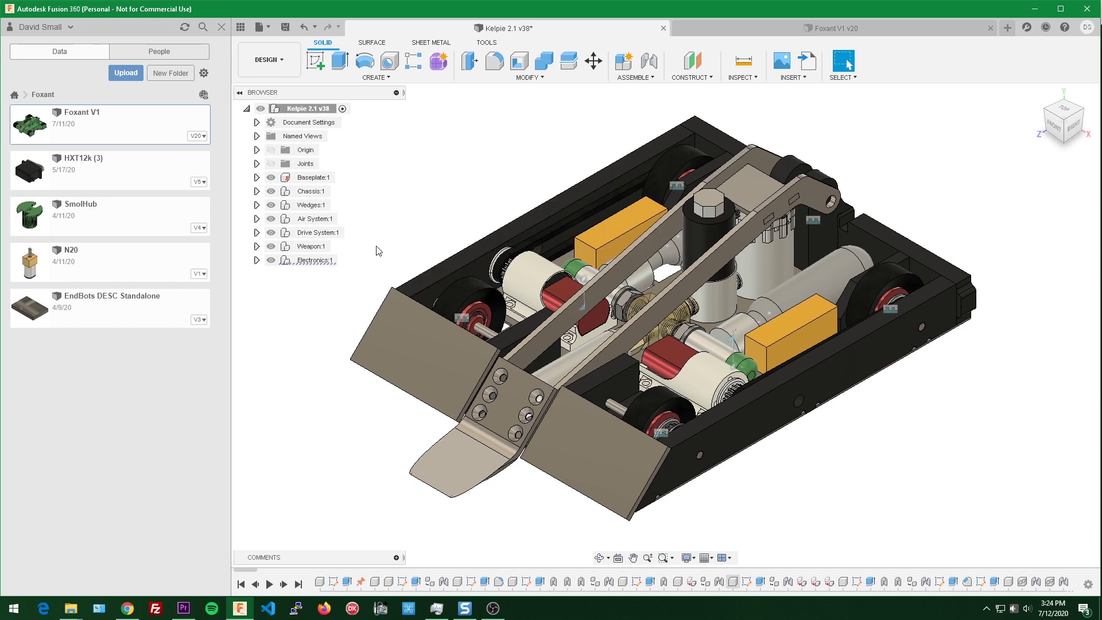
Step: Set the display environment of the Kelpie model to Dark Sky
left_click(690, 558)
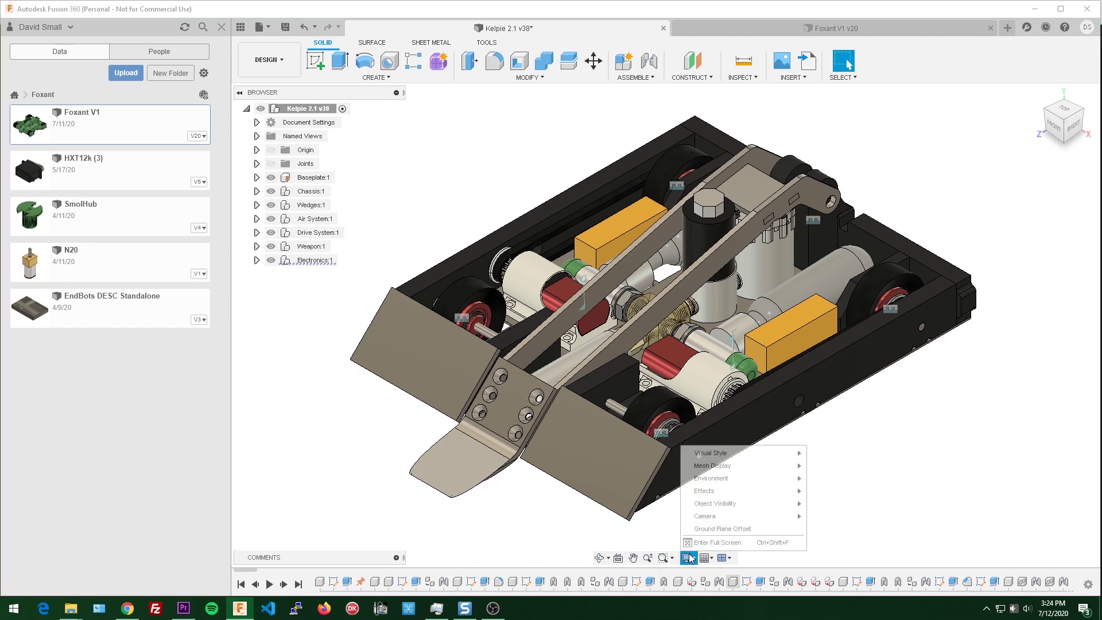
mouse_move(714, 481)
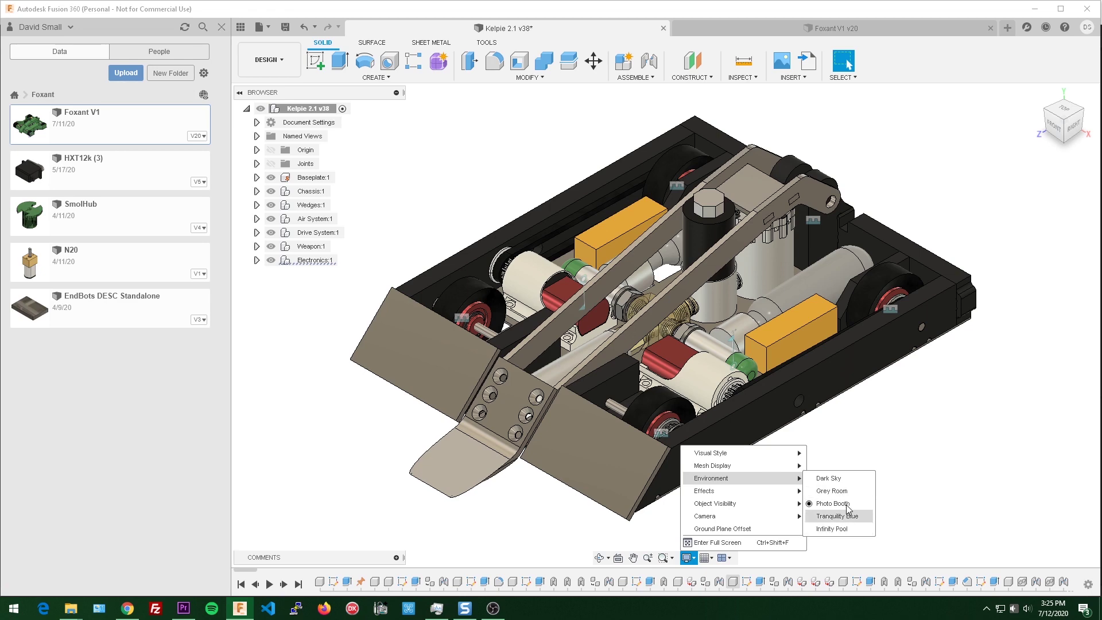
left_click(835, 478)
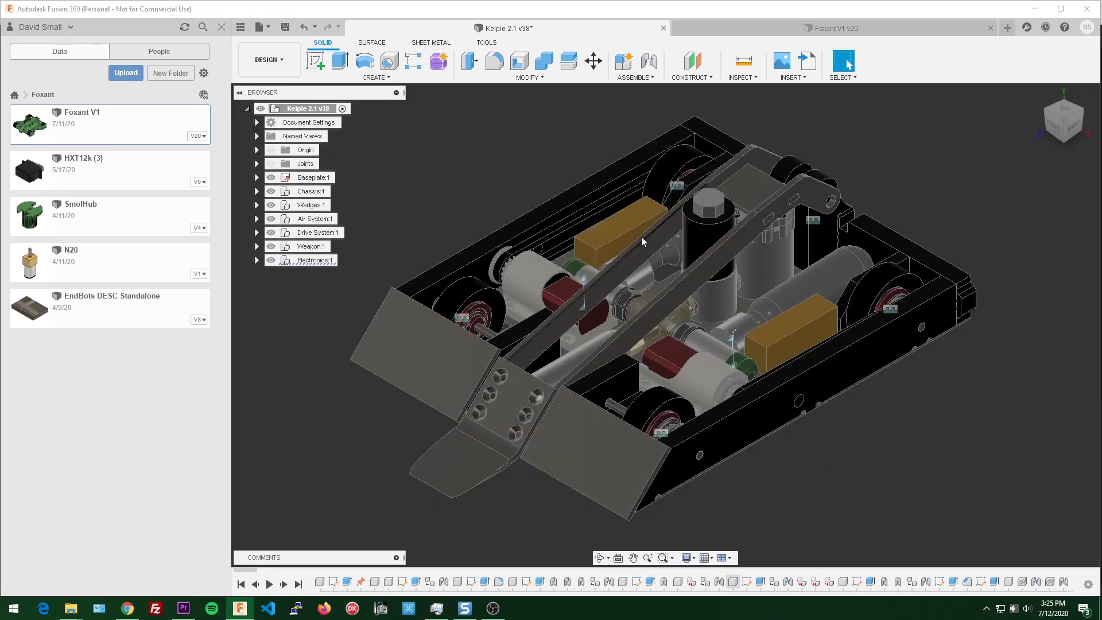
scroll(935, 252, "down", 1)
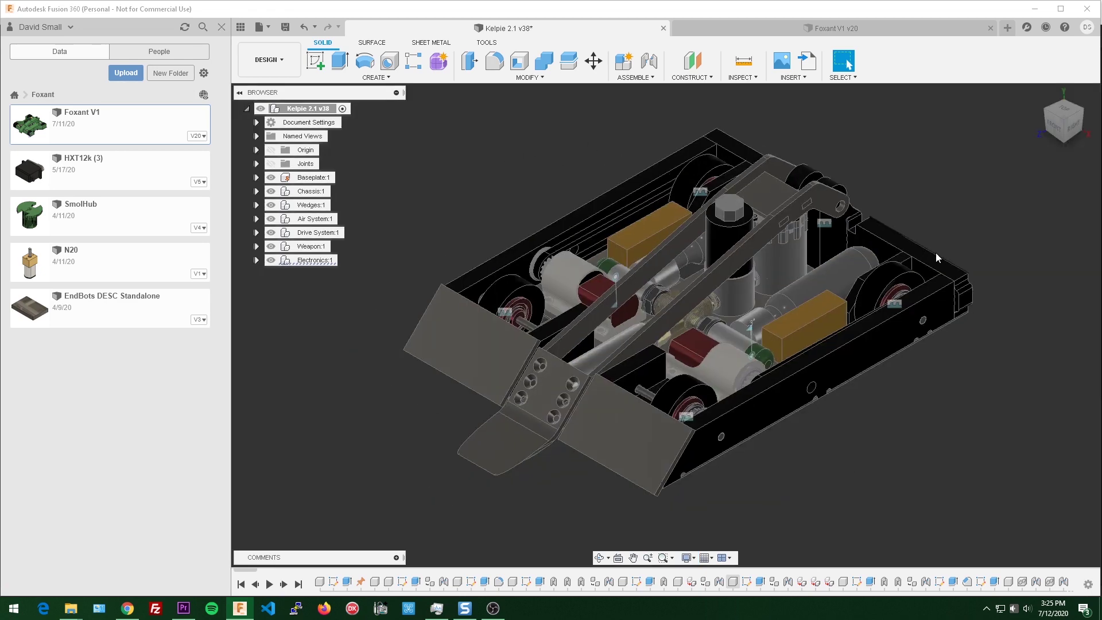
scroll(935, 255, "up", 1)
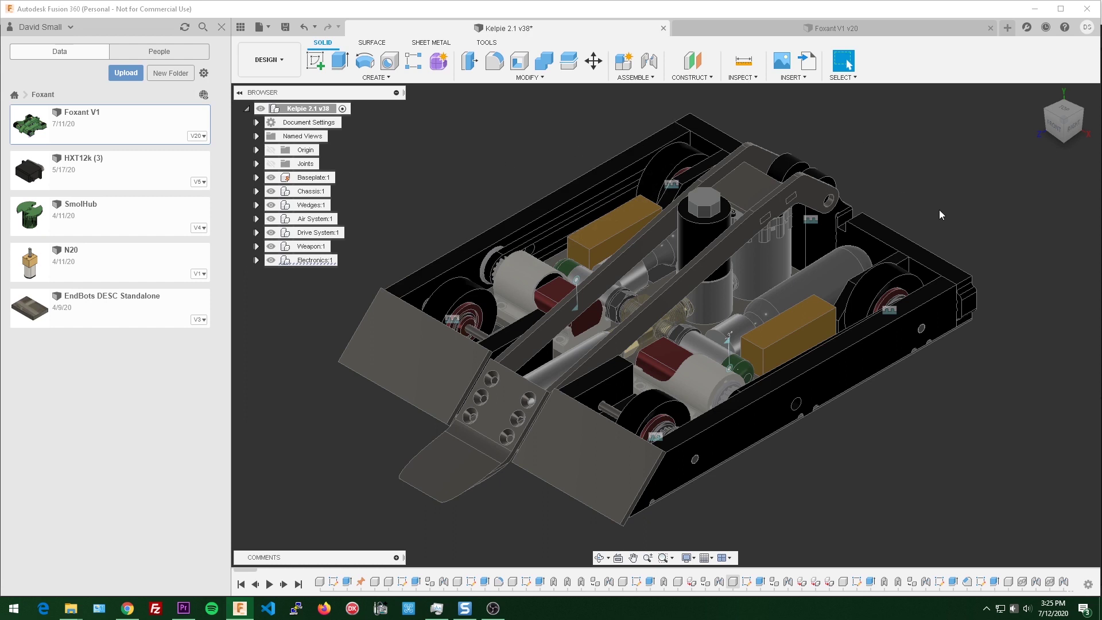
scroll(903, 182, "up", 1)
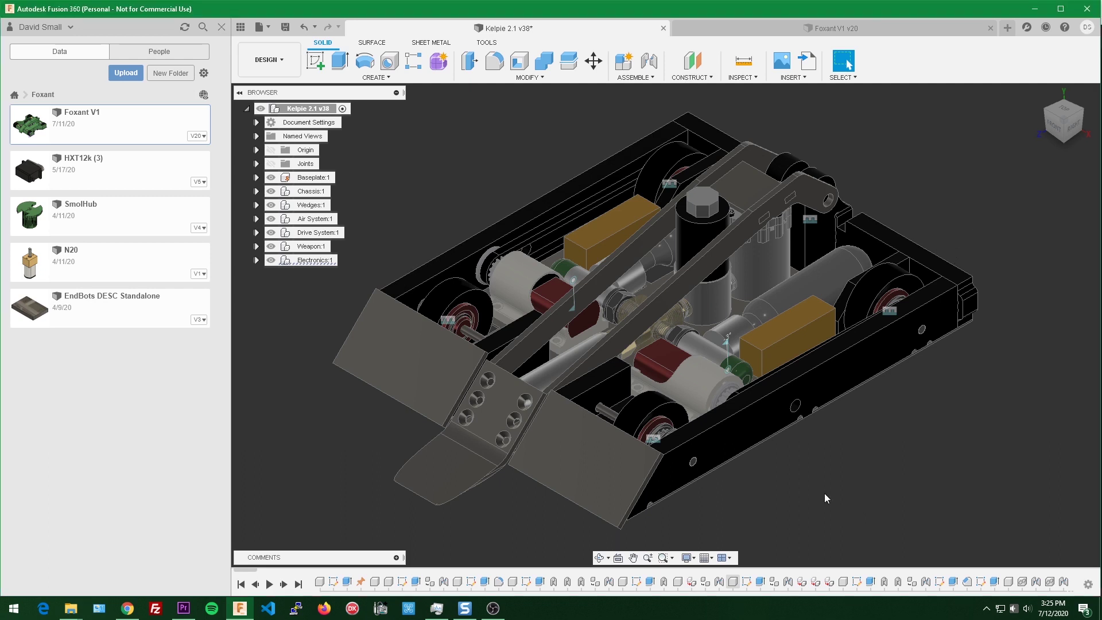
Step: Switch the display environment to Photo Booth
left_click(686, 558)
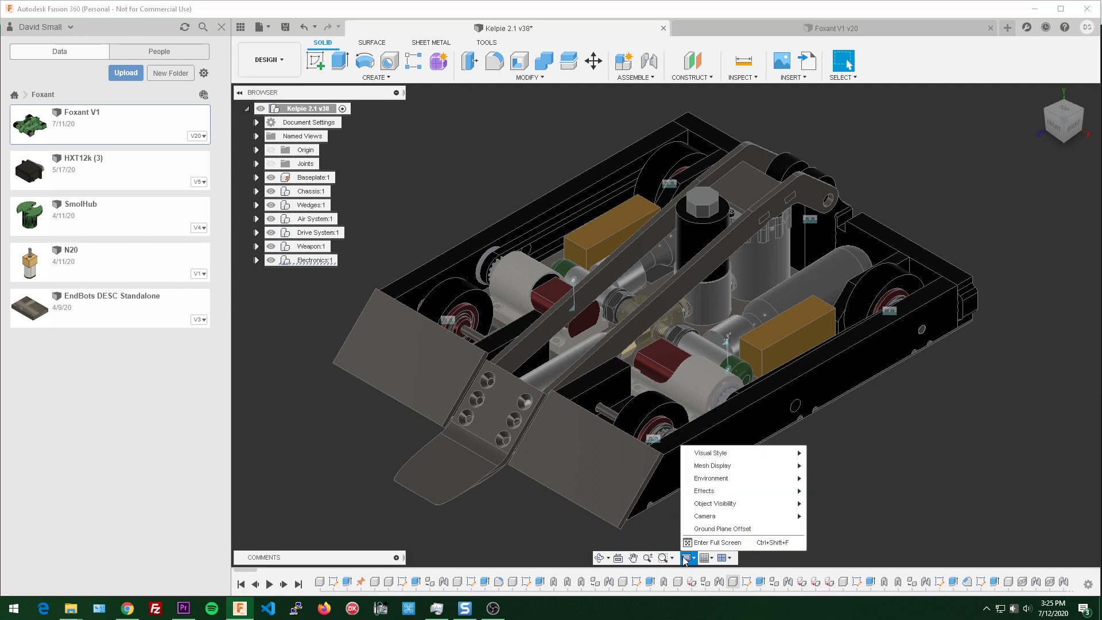
mouse_move(717, 483)
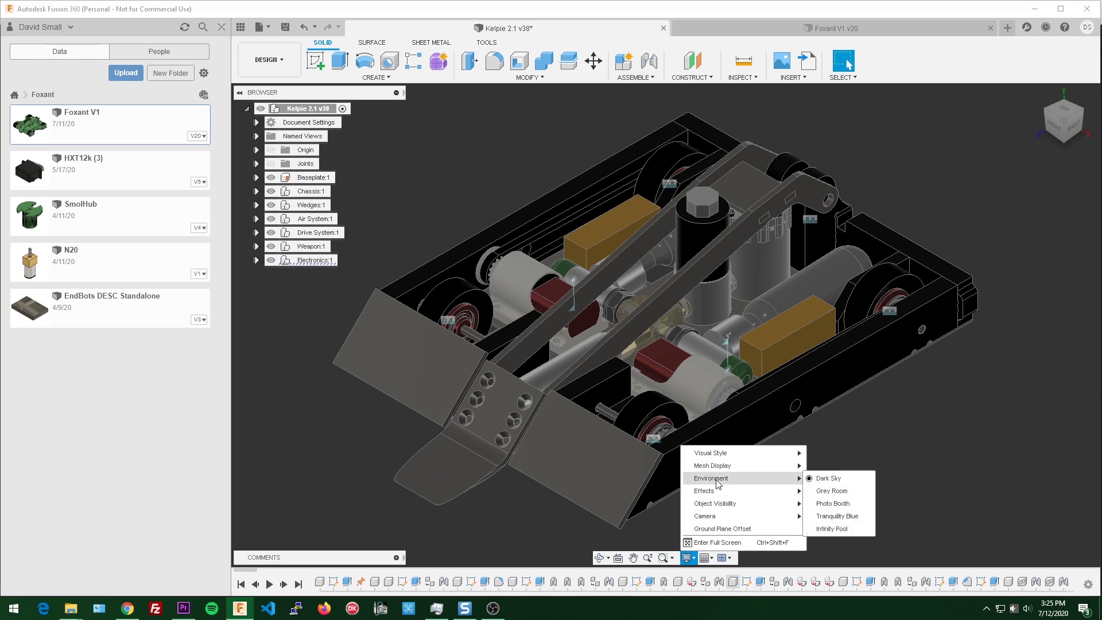
left_click(836, 504)
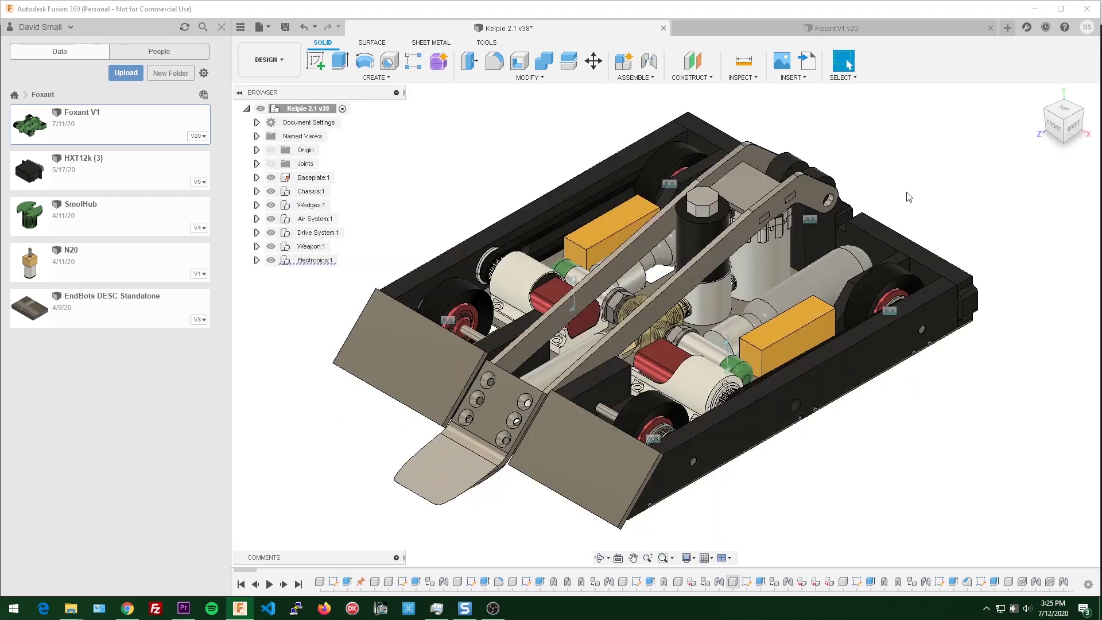
middle_click_drag(916, 188, 886, 187)
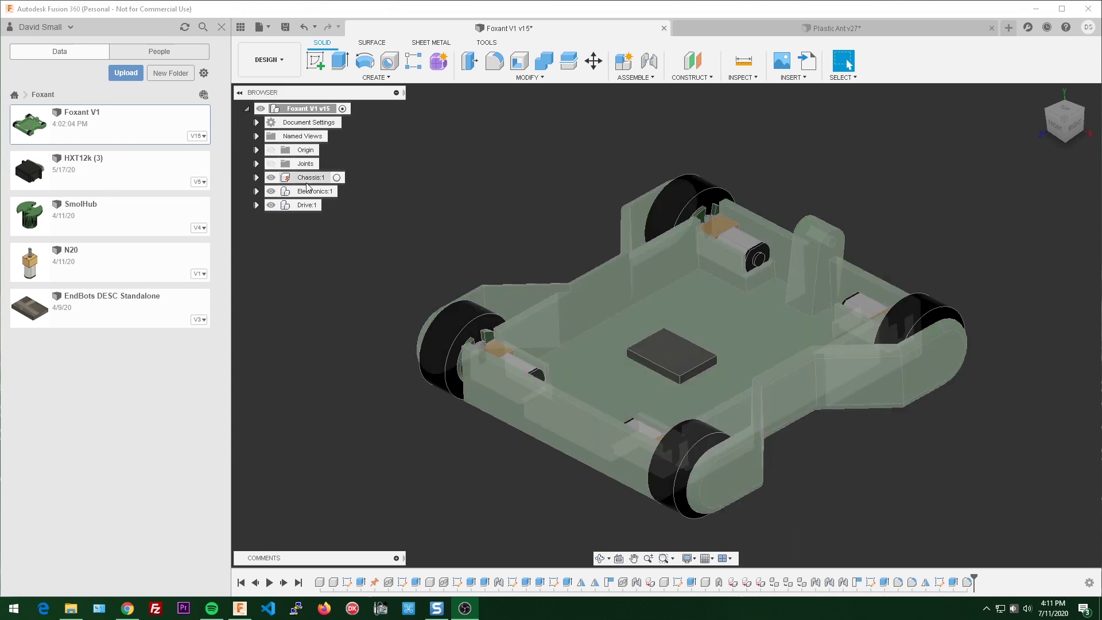
Step: Activate the Electronics component and insert the HXT12k (3) servo into it at its default position
left_click(338, 191)
left_click(425, 187)
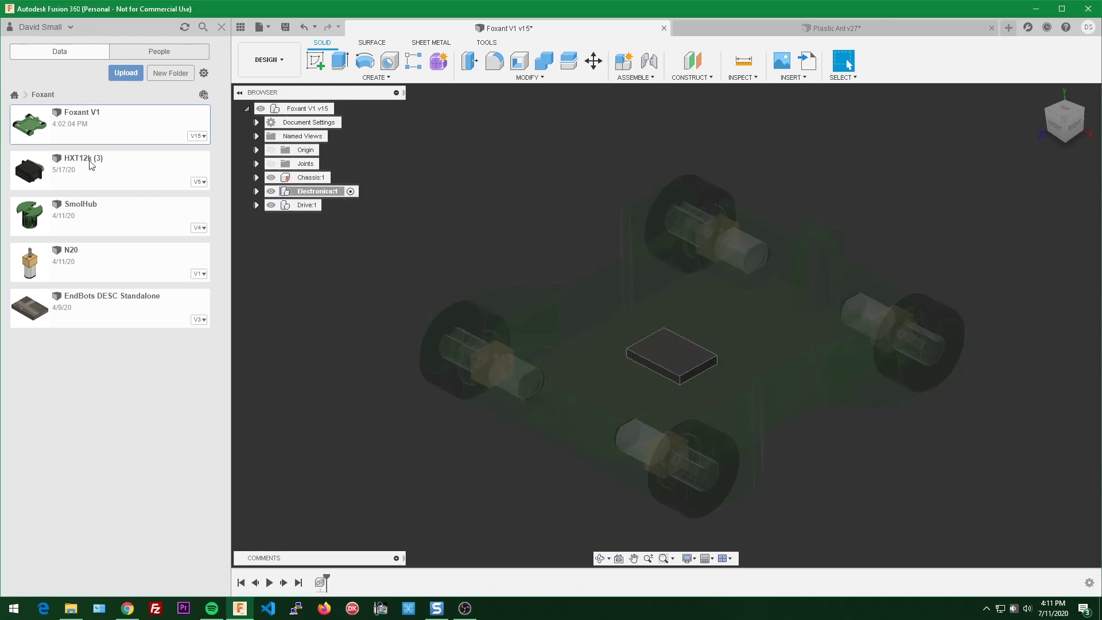
left_click_drag(84, 166, 458, 263)
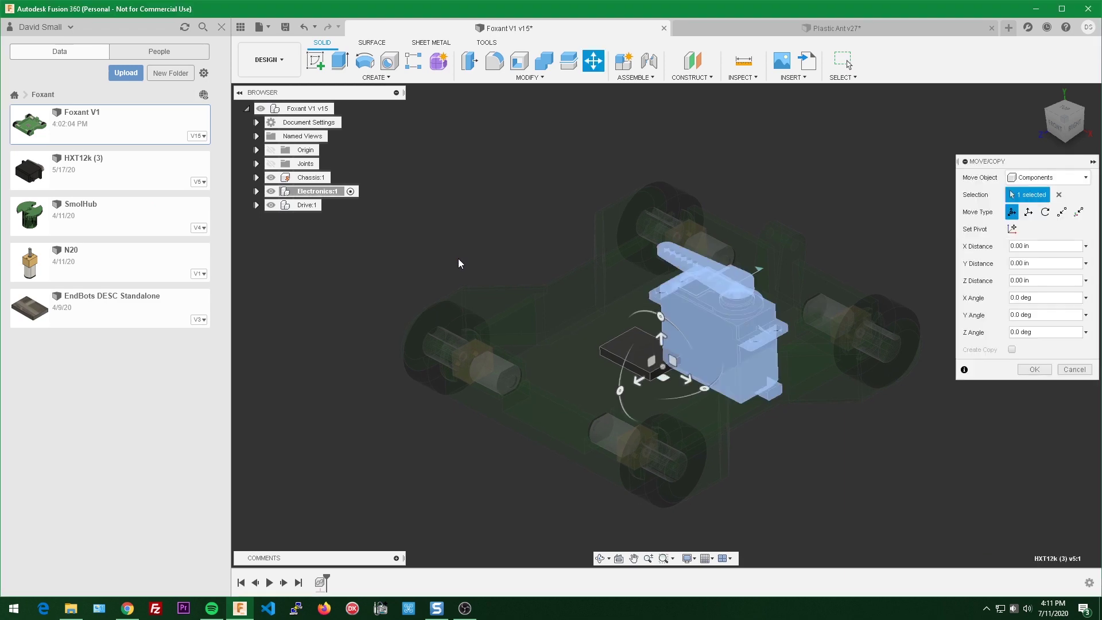
scroll(674, 327, "up", 3)
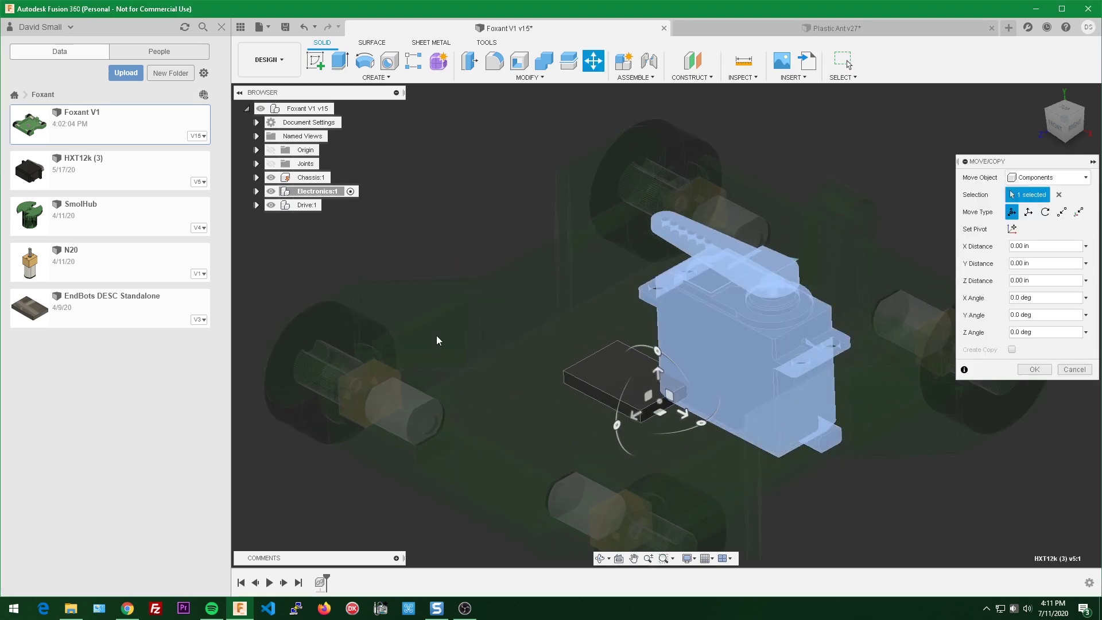
left_click(1034, 369)
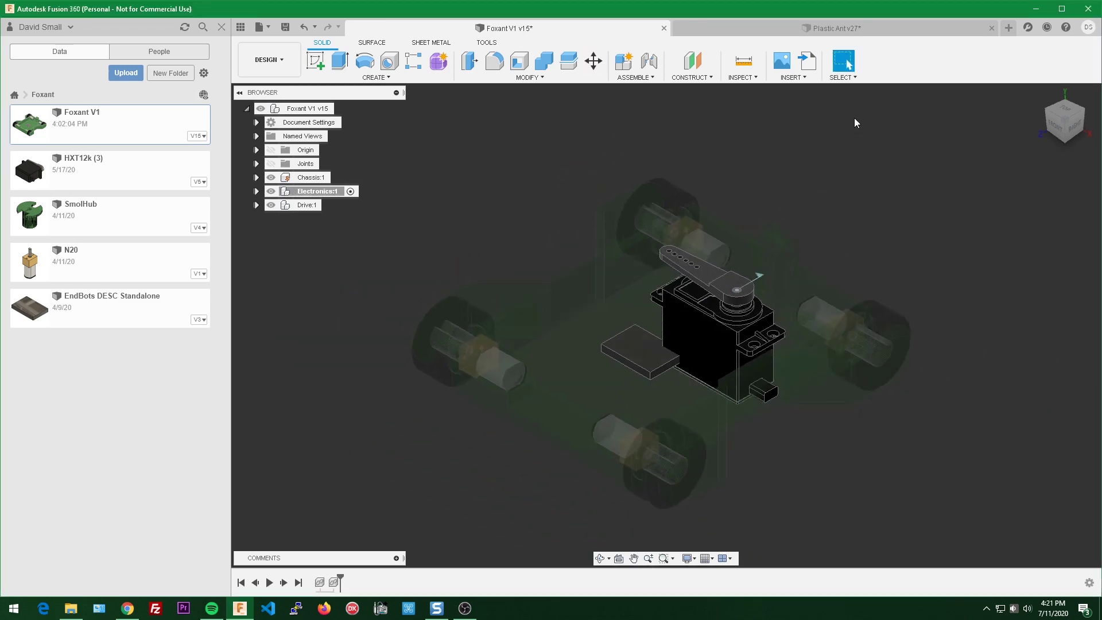
Step: Activate the Chassis component and start a sketch on the chassis floor face
scroll(755, 171, "up", 2)
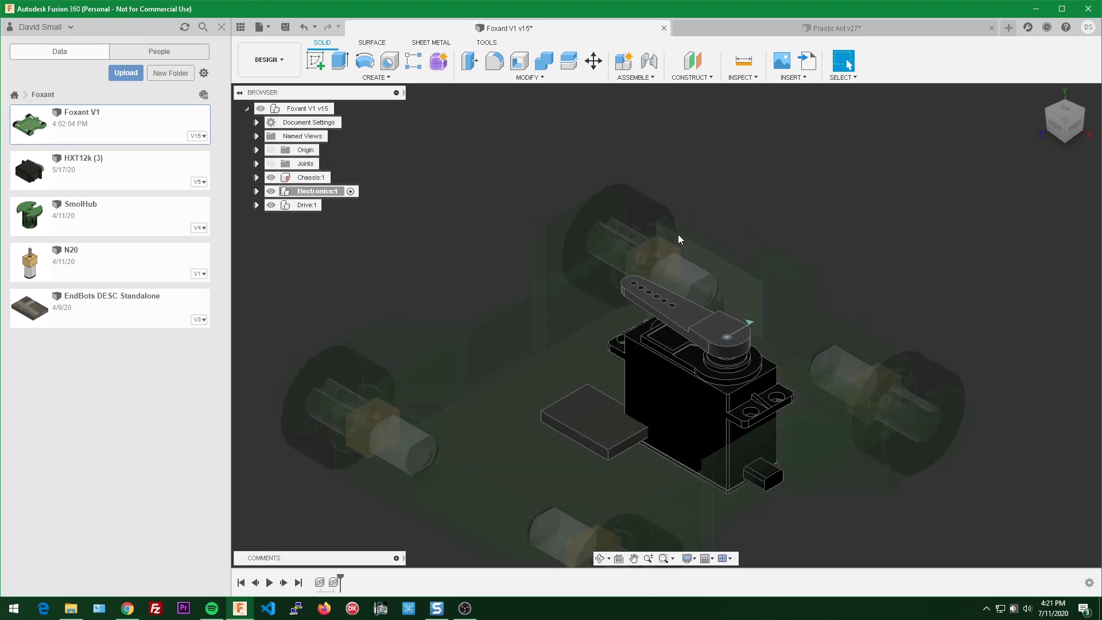
middle_click_drag(677, 234, 878, 235)
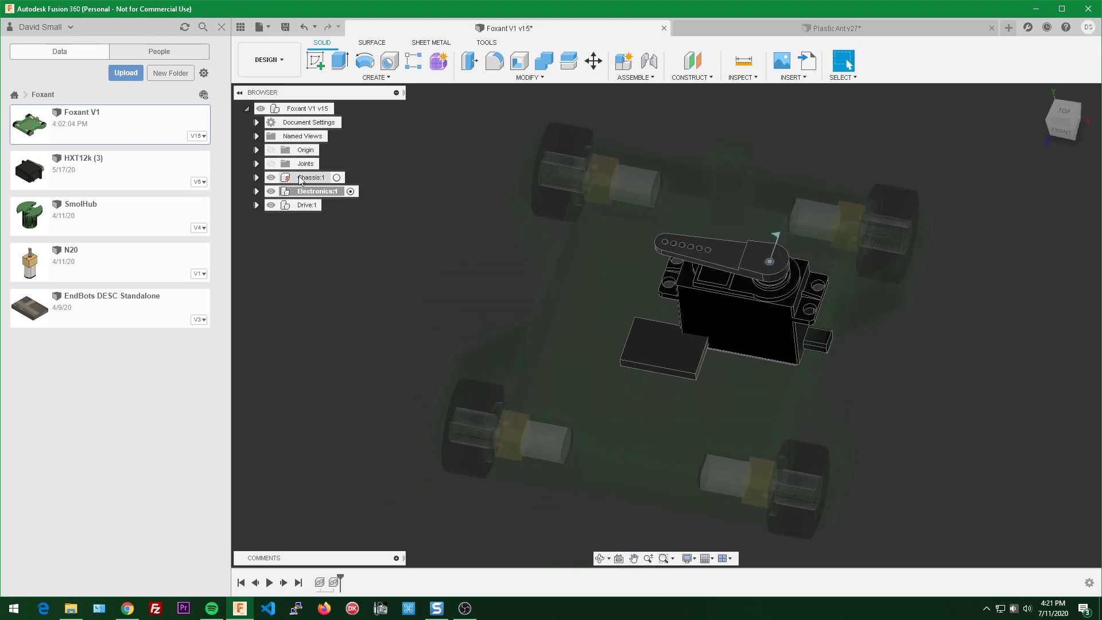
double_click(318, 177)
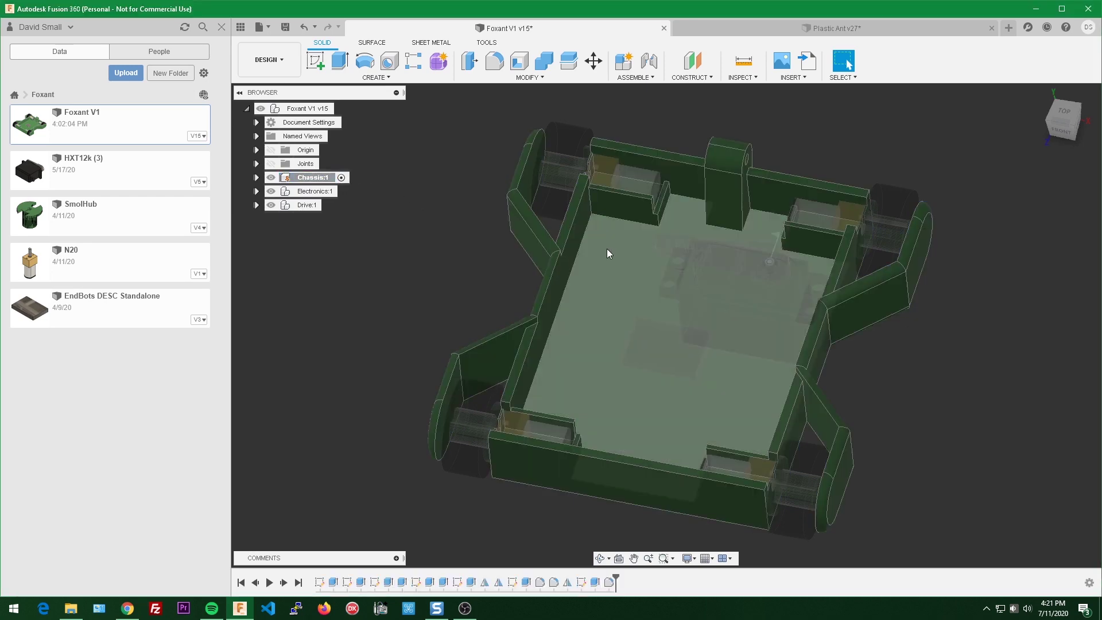
left_click(315, 59)
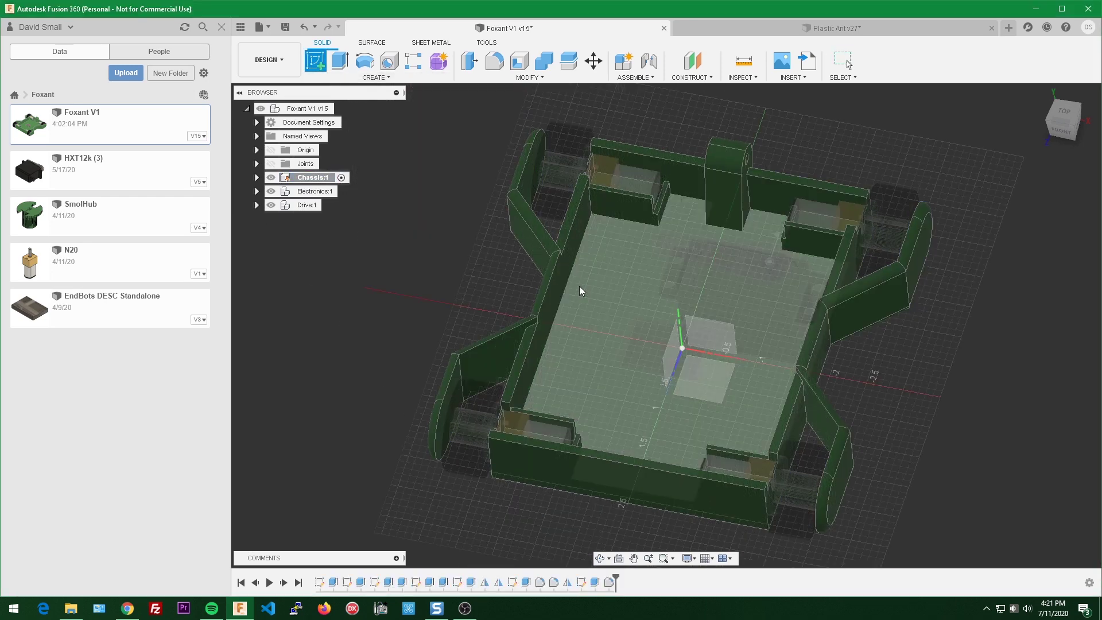
left_click(580, 286)
key("s")
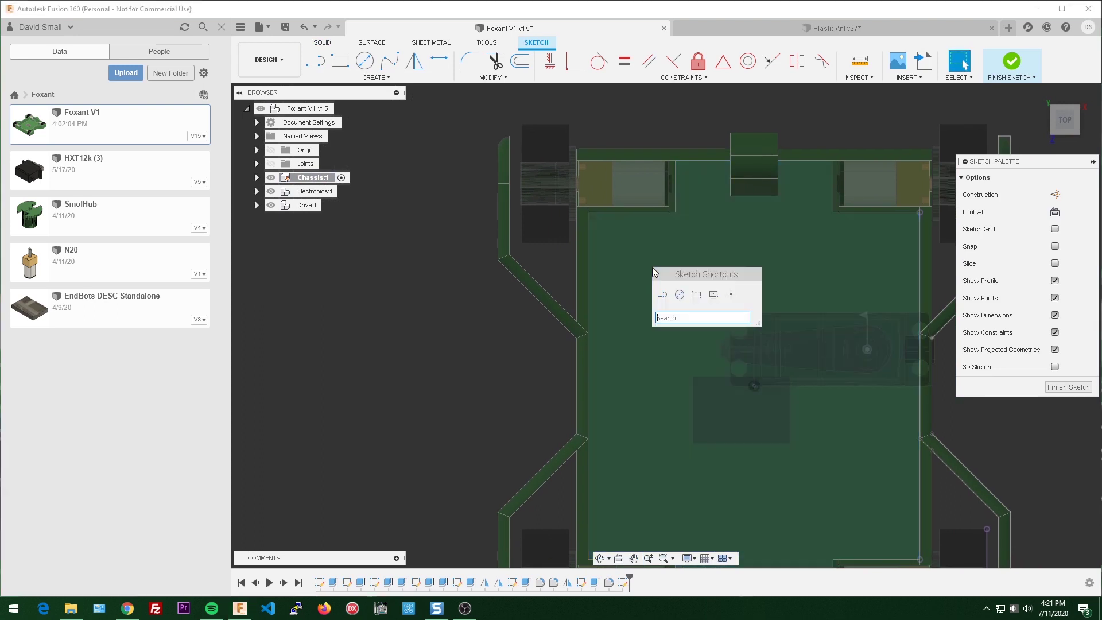
Step: Sketch two separate rectangles of about 0.62 by 0.33 in, one above the other, on the chassis floor beside the servo
left_click(698, 294)
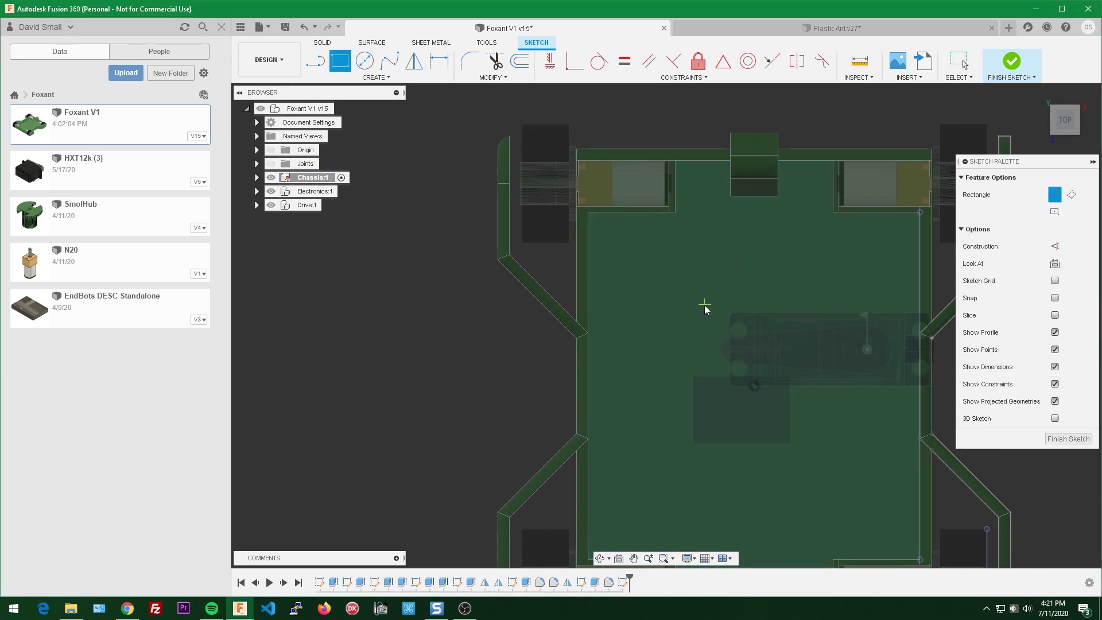
left_click(651, 245)
left_click(711, 276)
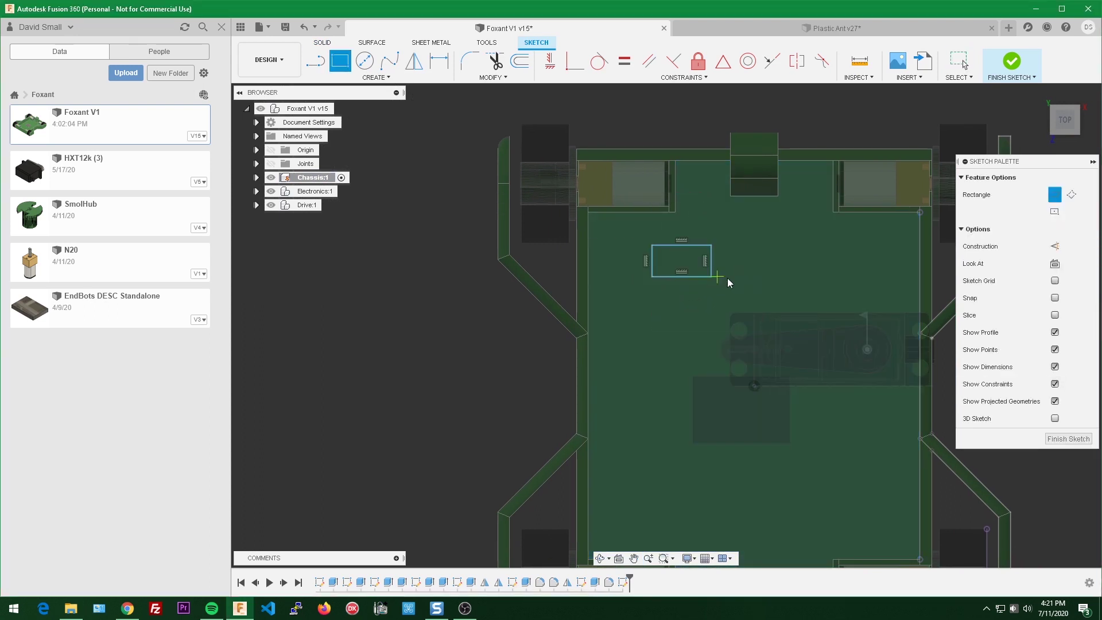
left_click(651, 377)
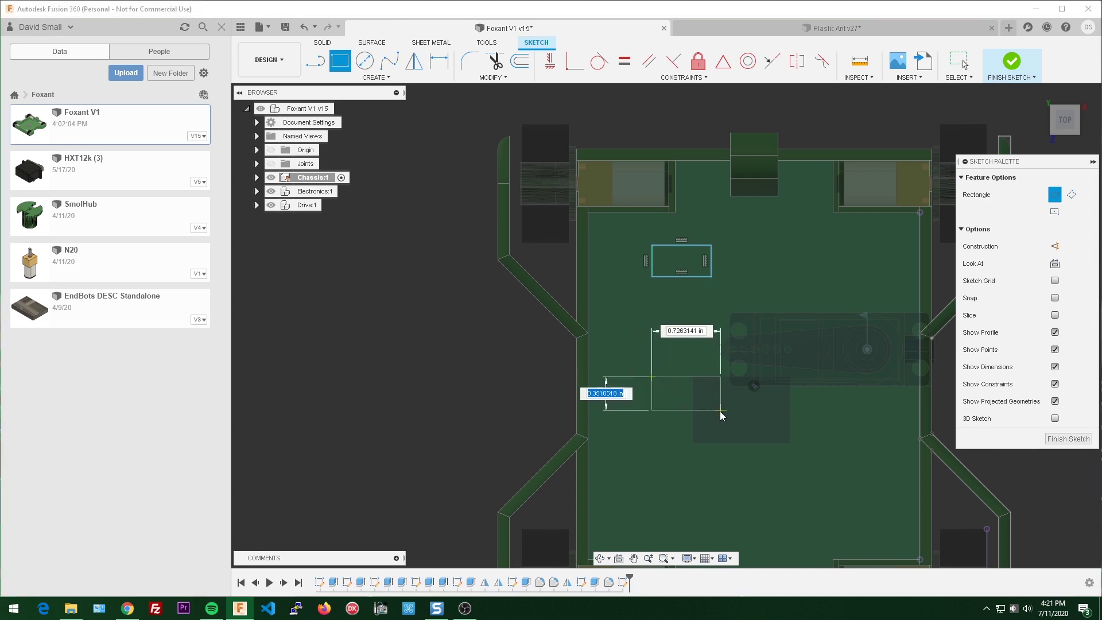
left_click(711, 410)
key("Escape")
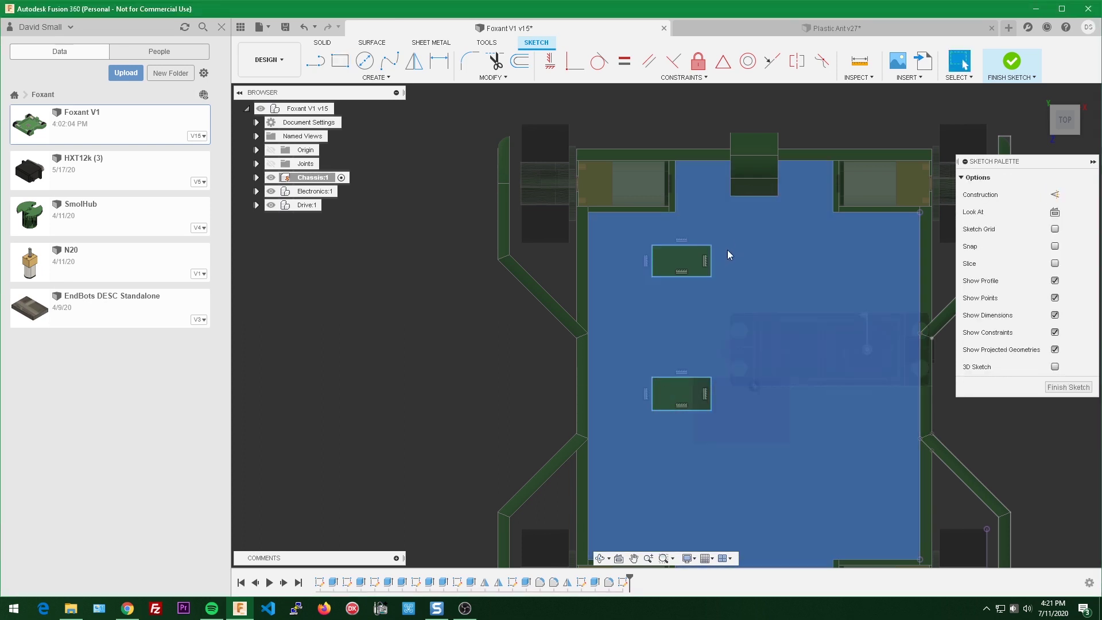
Step: Measure the distance between the servo's large body face and its adjacent narrow face, and copy the result
scroll(762, 248, "down", 2)
scroll(762, 248, "up", 3)
scroll(670, 241, "down", 2)
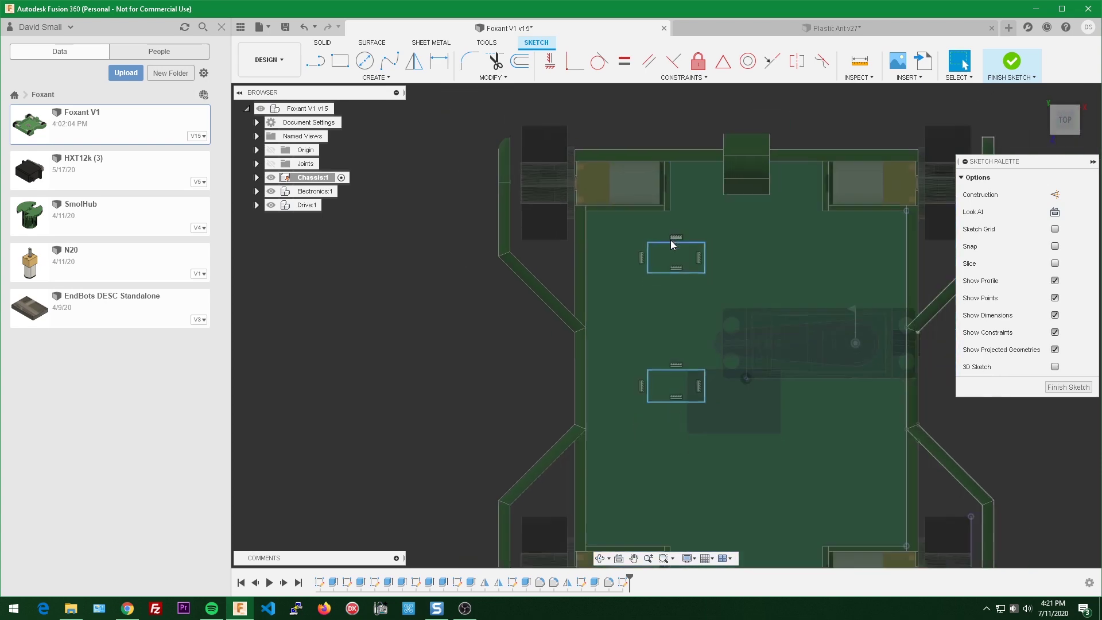
mouse_move(673, 245)
middle_mouse_down("shift")
mouse_move(677, 288)
mouse_move(654, 280)
middle_mouse_up("shift")
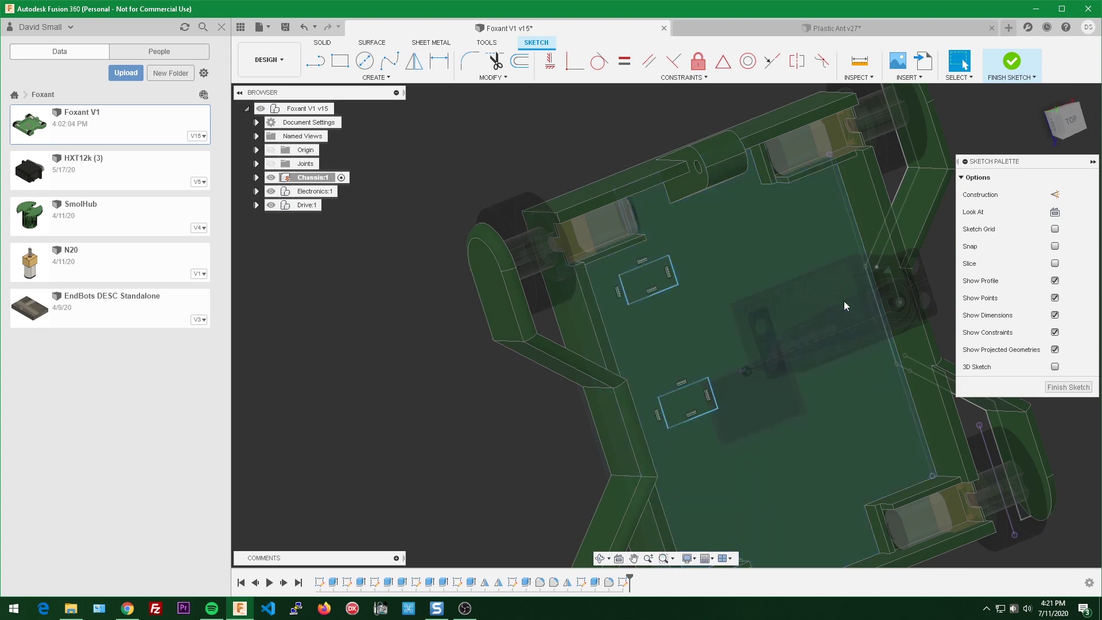
mouse_move(843, 301)
middle_mouse_down("shift")
mouse_move(814, 368)
mouse_move(745, 343)
middle_mouse_up("shift")
scroll(815, 369, "up", 5)
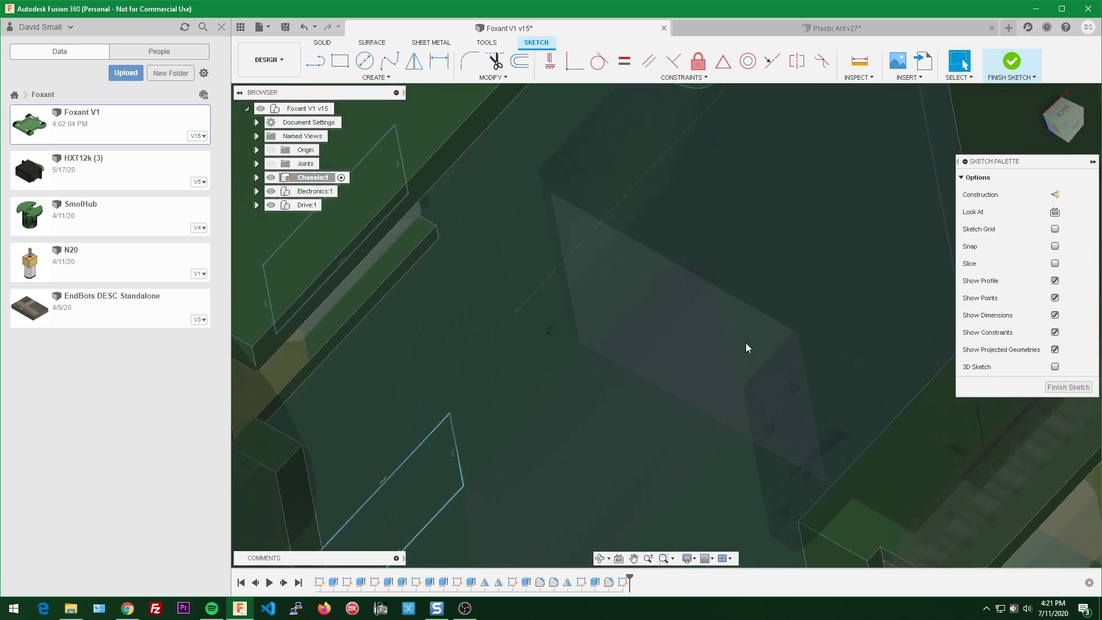
key("i")
left_click(759, 440)
left_click(749, 333)
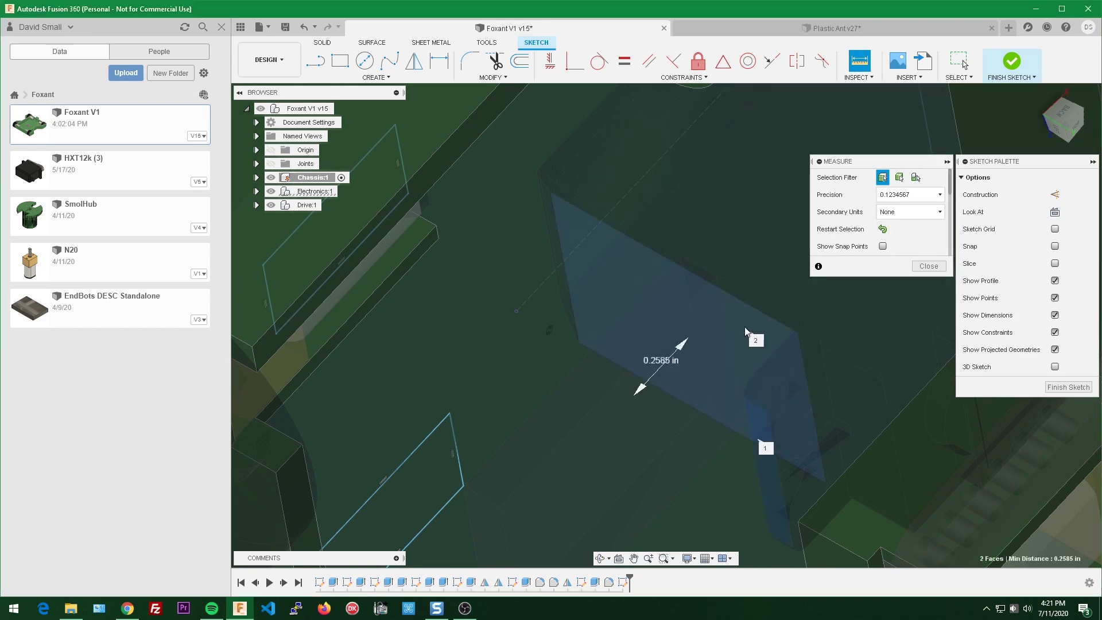
scroll(867, 218, "down", 2)
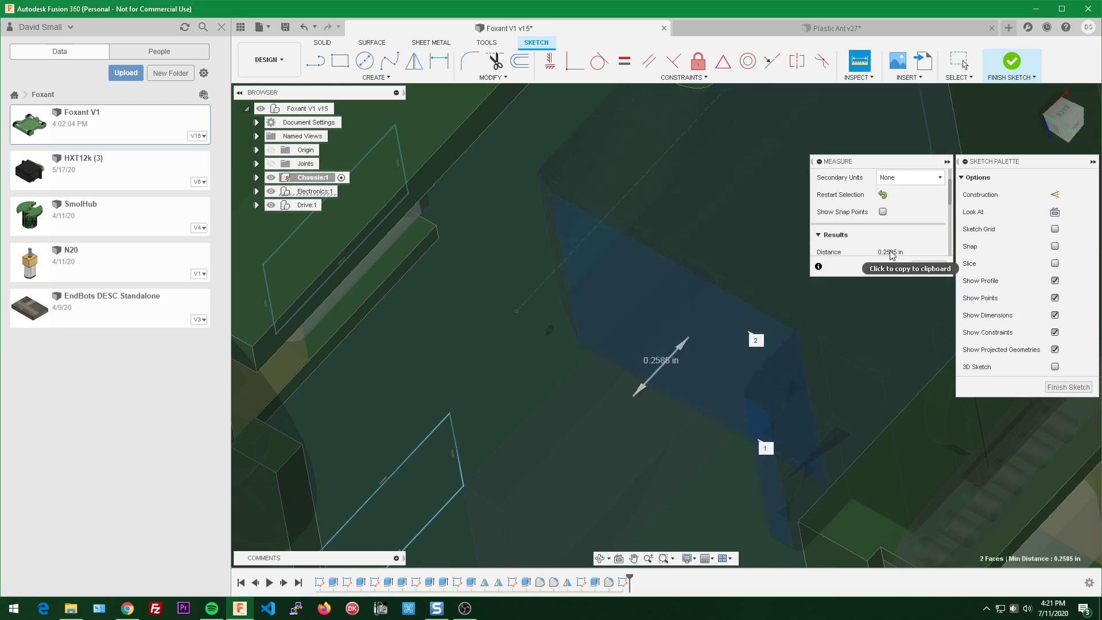
left_click(891, 256)
left_click(928, 269)
Step: Dimension the short side of the upper rectangle to 0.2585 in
scroll(841, 306, "down", 1)
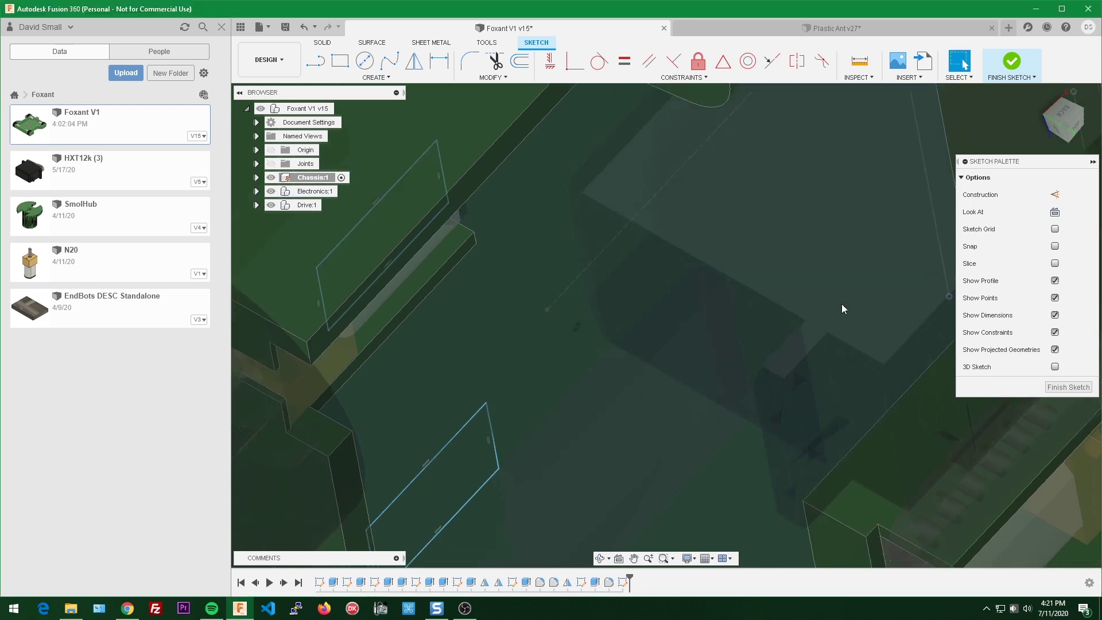
mouse_move(841, 305)
middle_mouse_down("shift")
mouse_move(821, 281)
mouse_move(677, 241)
middle_mouse_up("shift")
scroll(584, 185, "down", 3)
middle_click_drag(584, 185, 581, 247)
scroll(580, 202, "up", 1)
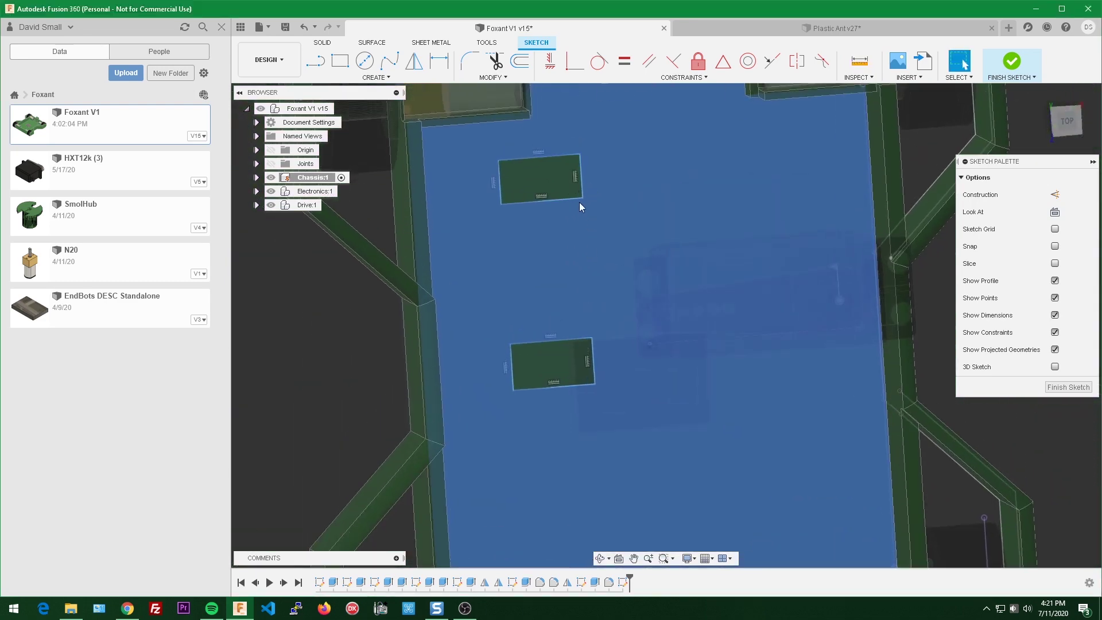
key("d")
left_click(581, 175)
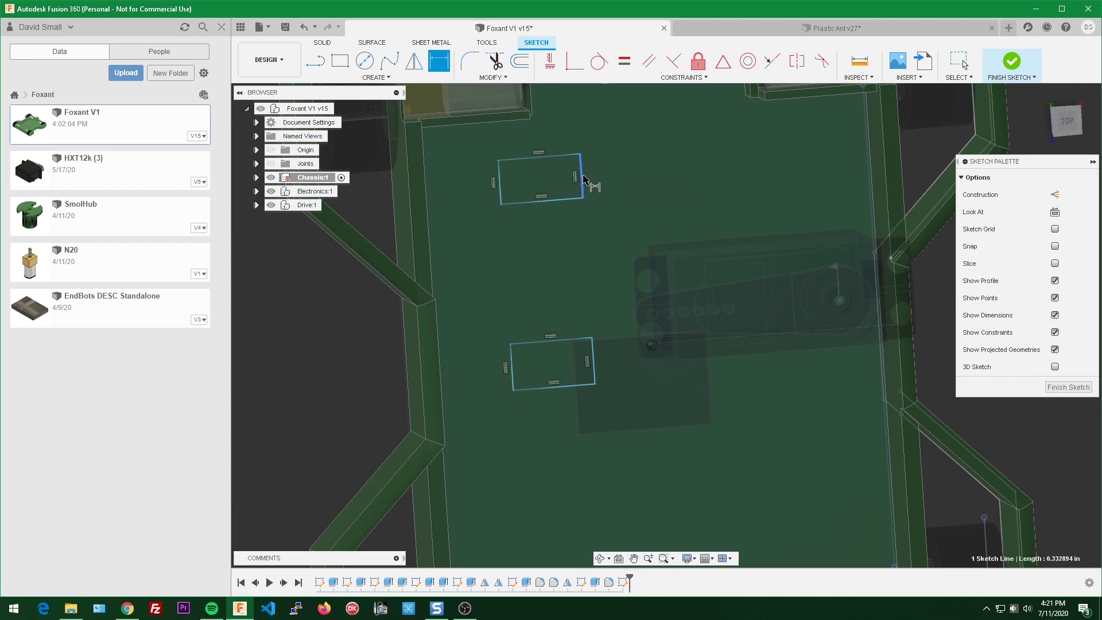
left_click(613, 177)
type("0.2585 in")
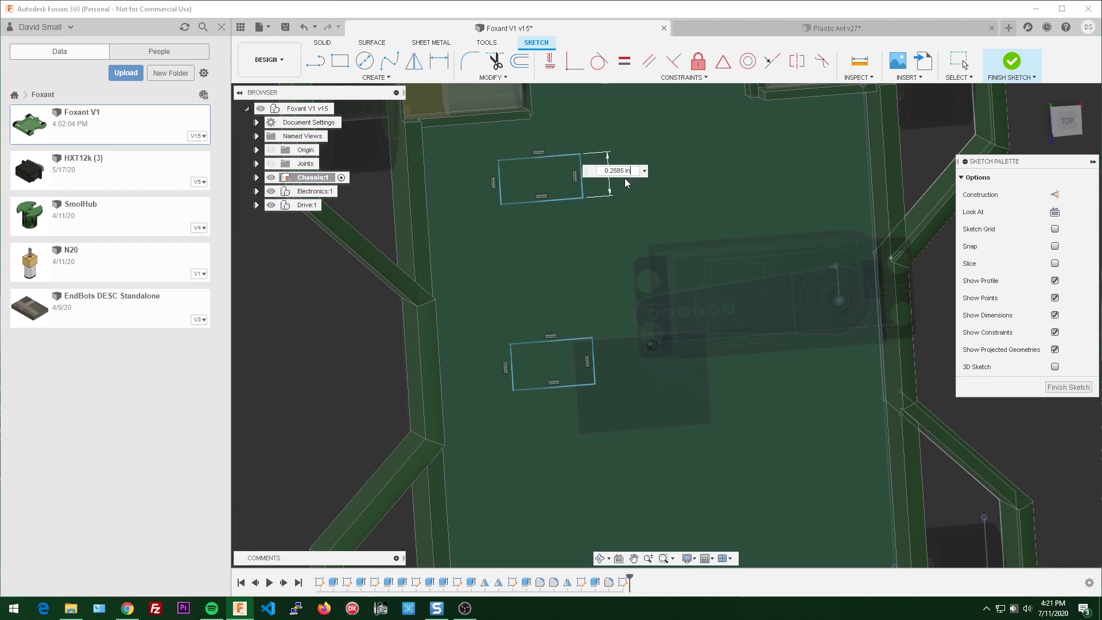
key("Return")
Step: Dimension the long side of the upper rectangle to 0.5 in
scroll(555, 203, "up", 2)
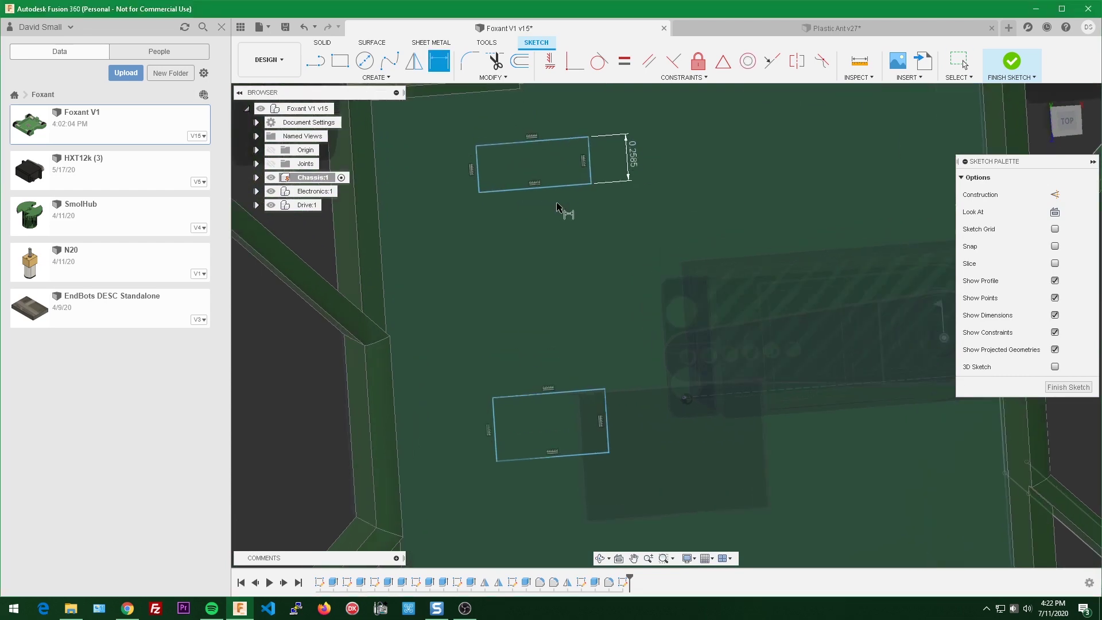
scroll(555, 201, "down", 3)
scroll(555, 206, "down", 3)
scroll(557, 213, "up", 3)
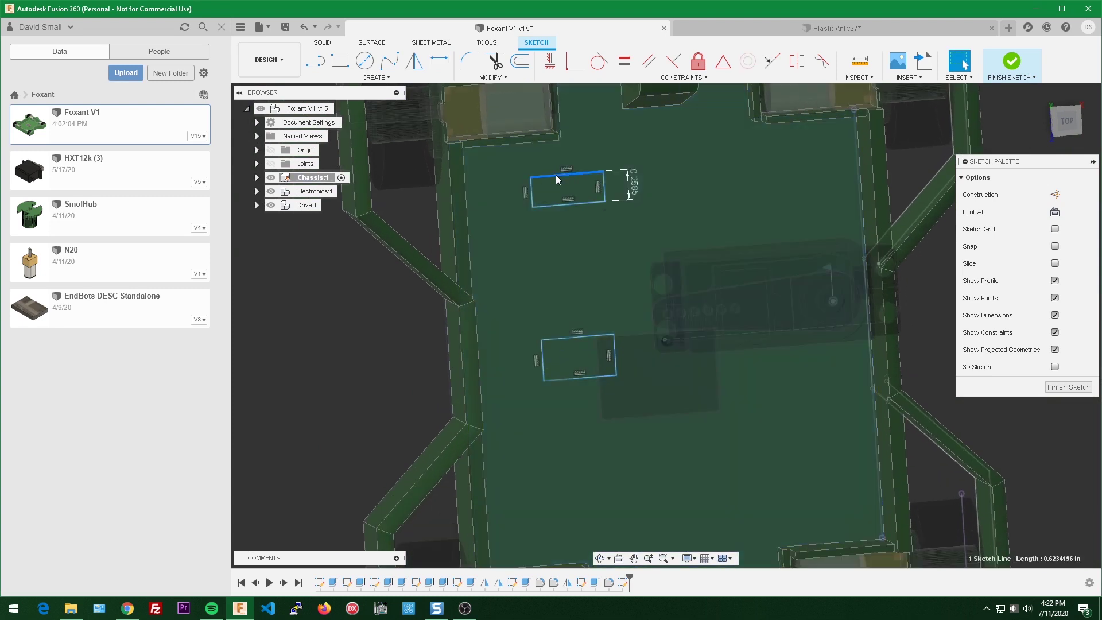
left_click(556, 174)
left_click(565, 155)
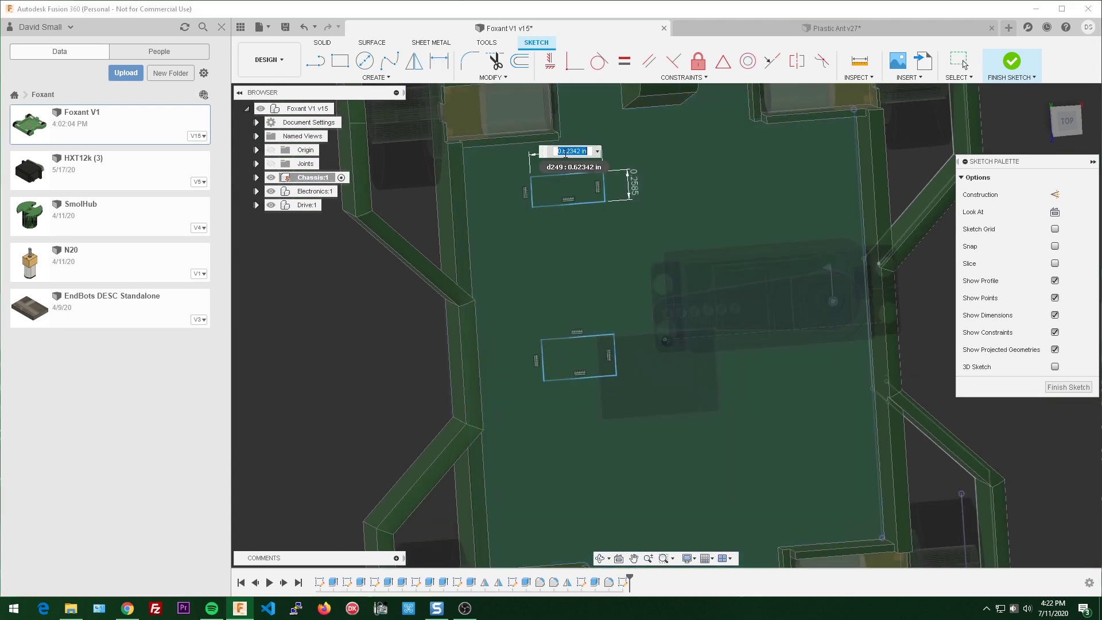
type(".5")
key("Return")
scroll(636, 199, "up", 2)
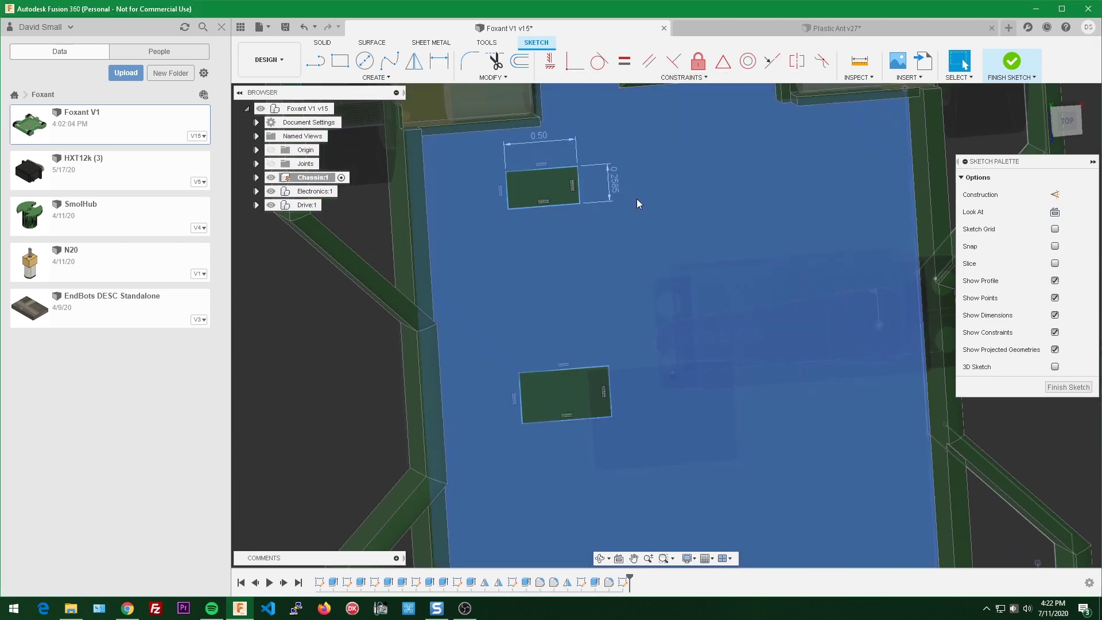
Step: Apply Equal constraints so the lower rectangle's long and short sides match those of the upper rectangle
left_click(624, 61)
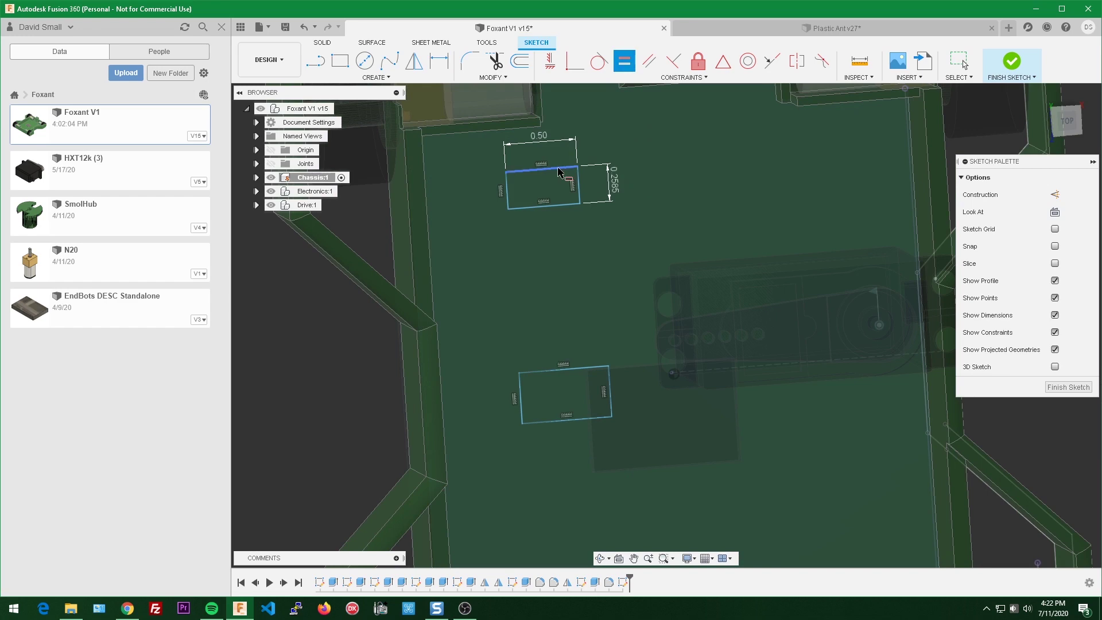
left_click(559, 168)
left_click(554, 363)
left_click(579, 183)
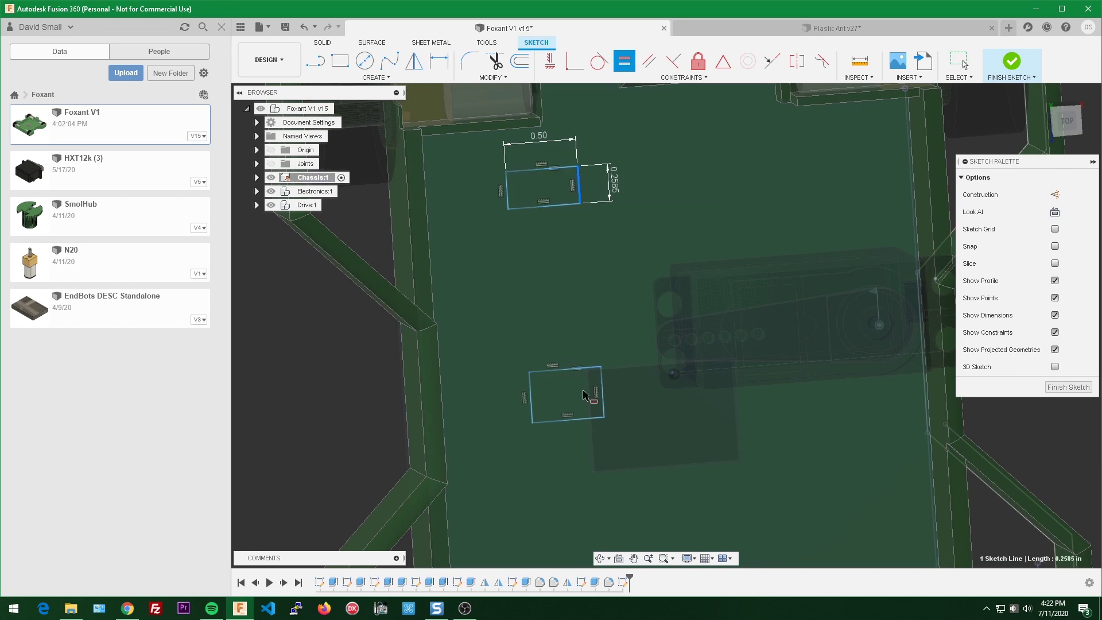
left_click(602, 398)
scroll(591, 298, "down", 2)
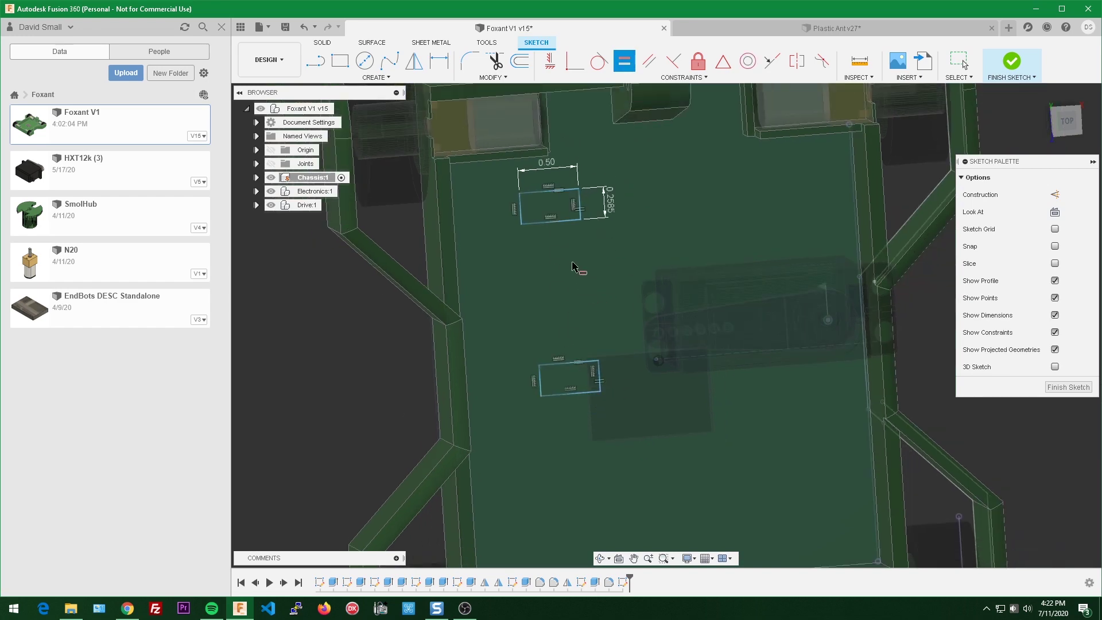
key("Escape")
Step: Align the two rectangles with a Collinear constraint between their short sides farthest from the servo
left_click(772, 60)
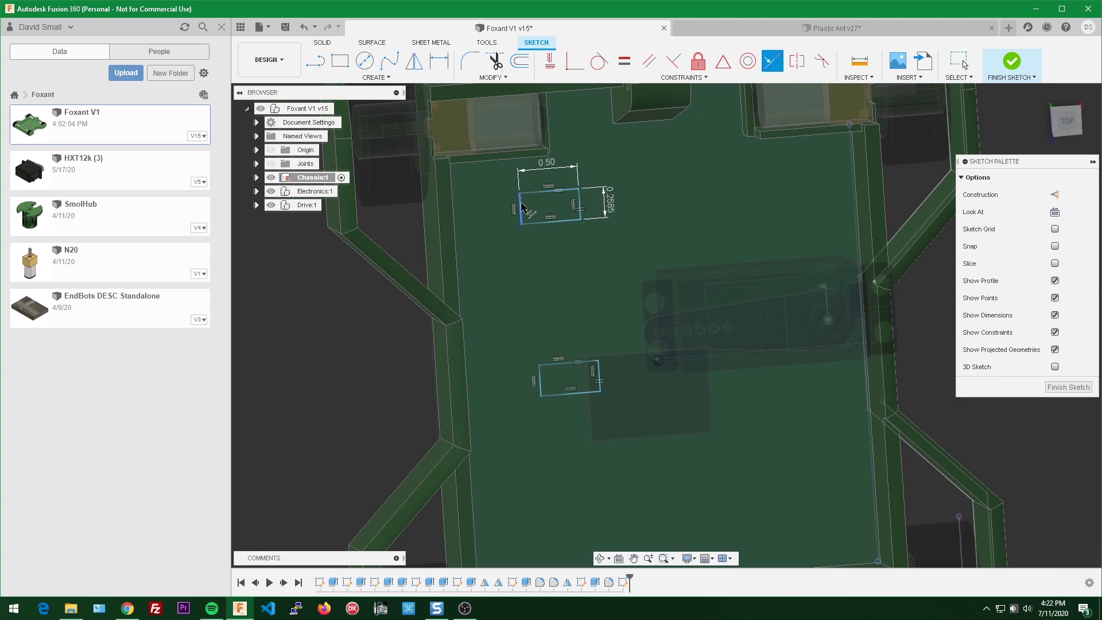
left_click(520, 206)
left_click(548, 373)
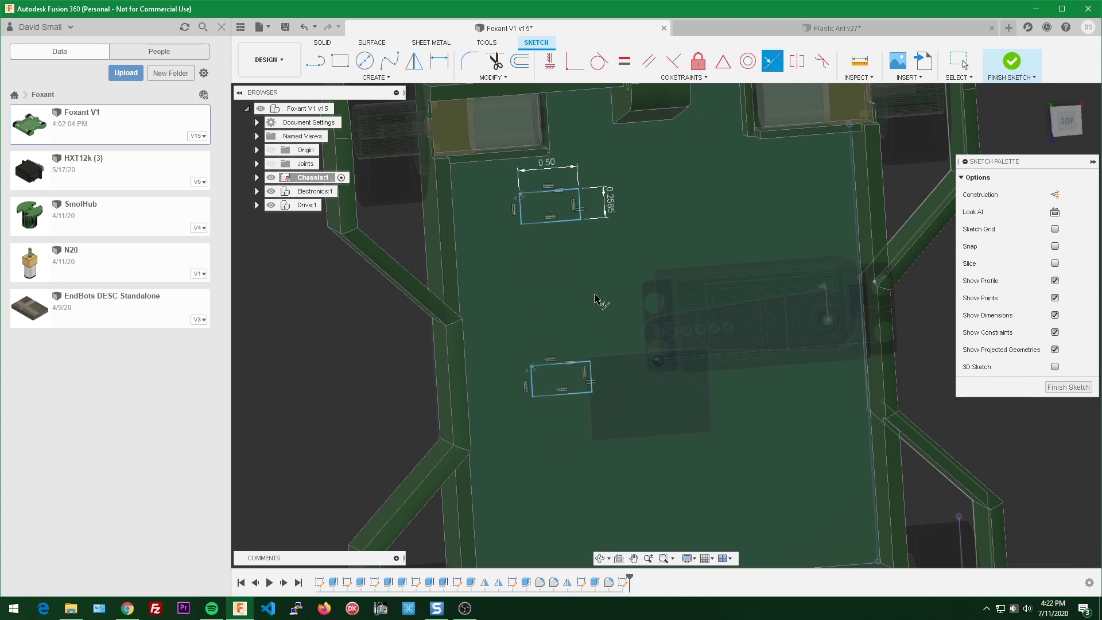
scroll(600, 299, "down", 2)
key("Escape")
scroll(512, 207, "up", 3)
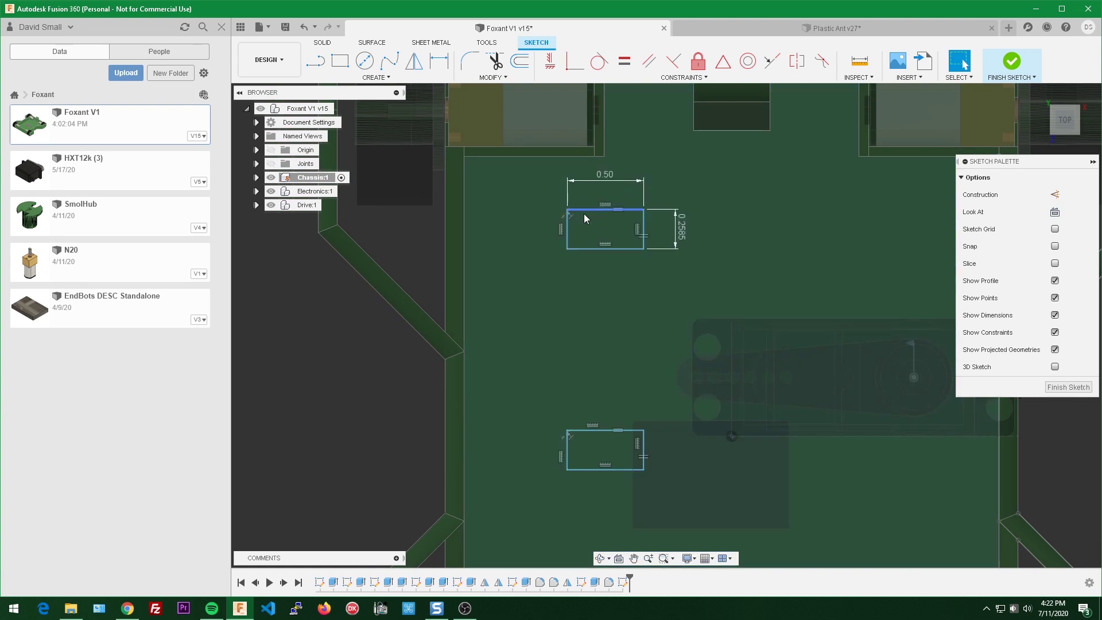
Step: Dimension the upper rectangle's long side 0.125 in from the chassis edge beside the motor mount
mouse_move(584, 210)
left_mouse_down()
mouse_move(610, 236)
mouse_move(607, 224)
left_mouse_up()
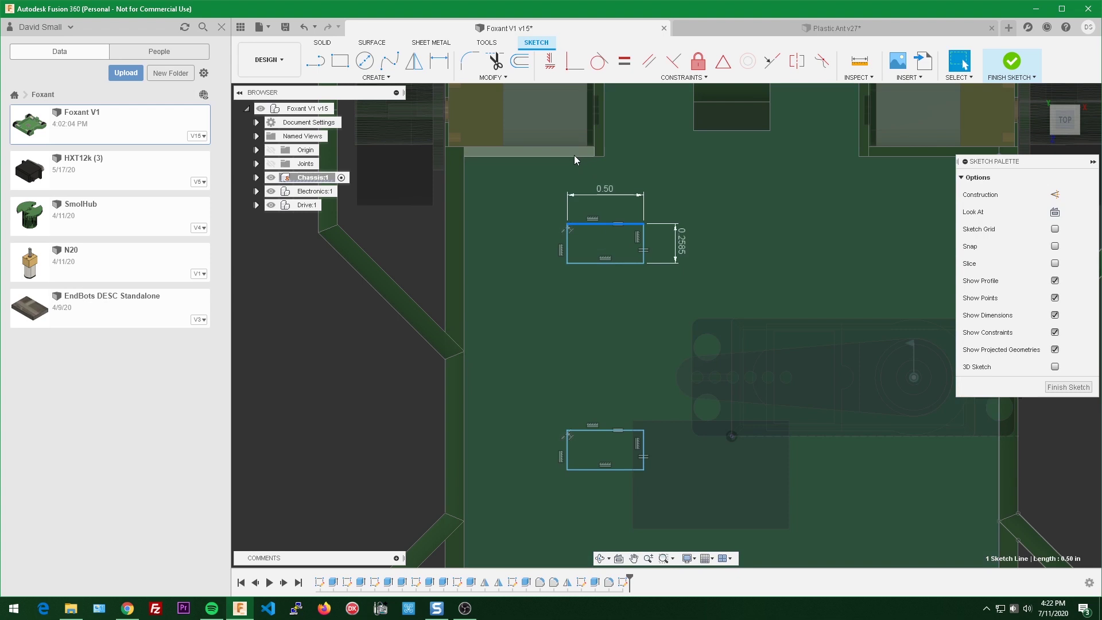
left_click(571, 156)
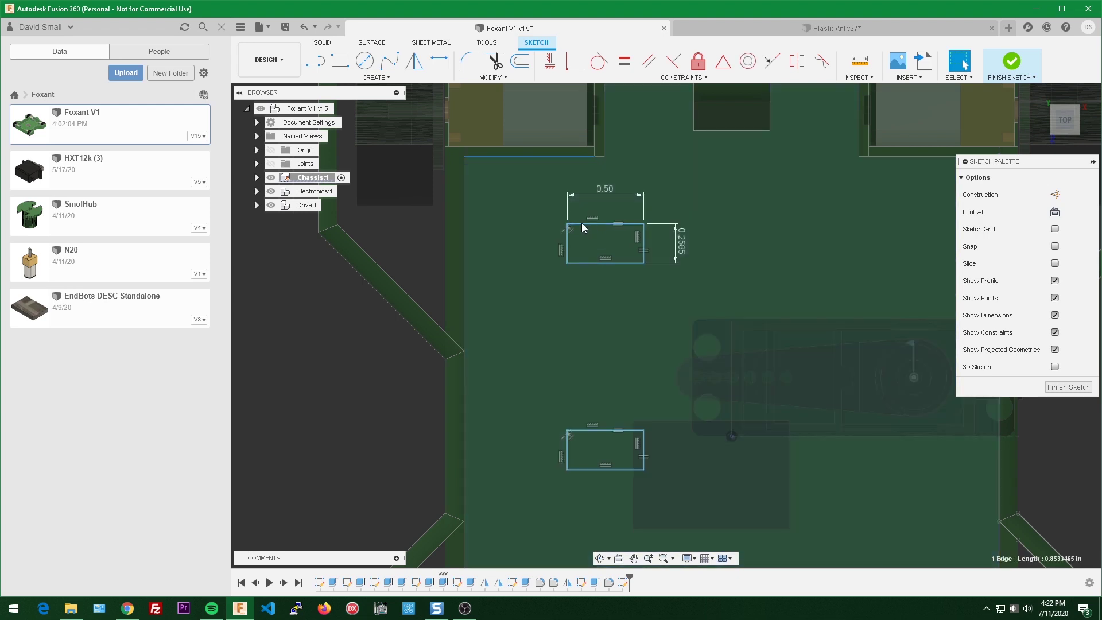
left_click(580, 223, "shift")
key("d")
left_click(543, 190)
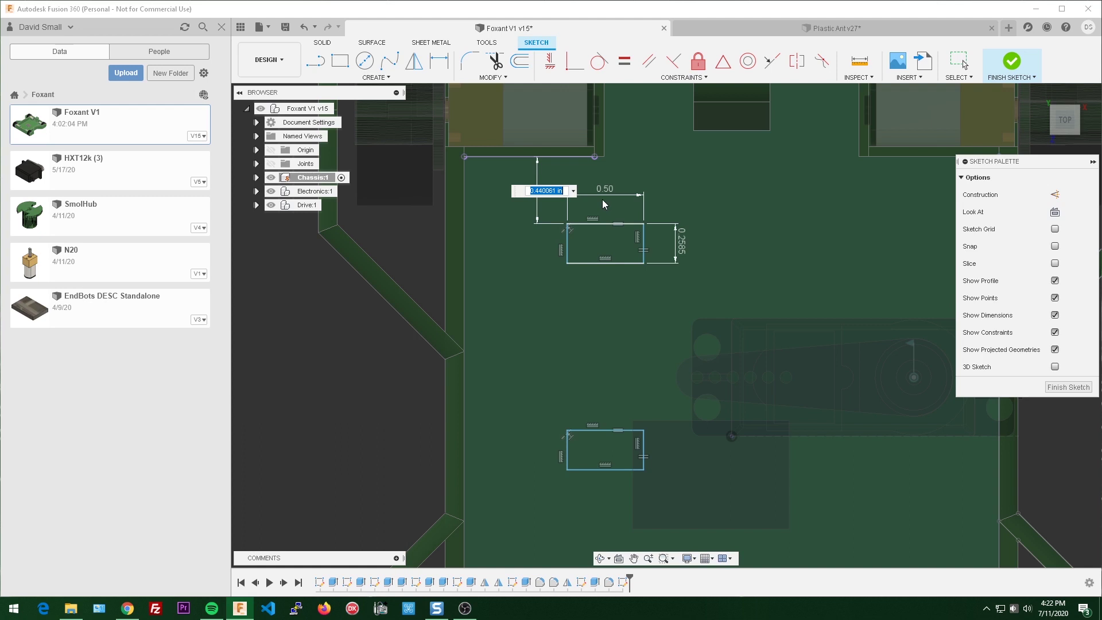
type("1")
key("BackSpace")
type(".125")
key("Return")
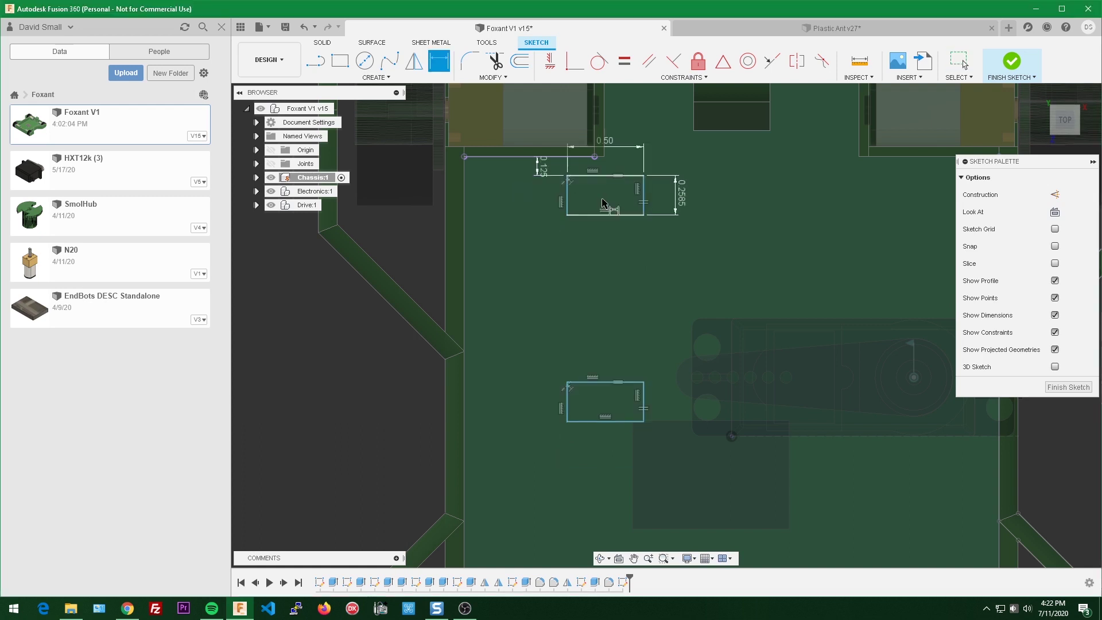
key("Escape")
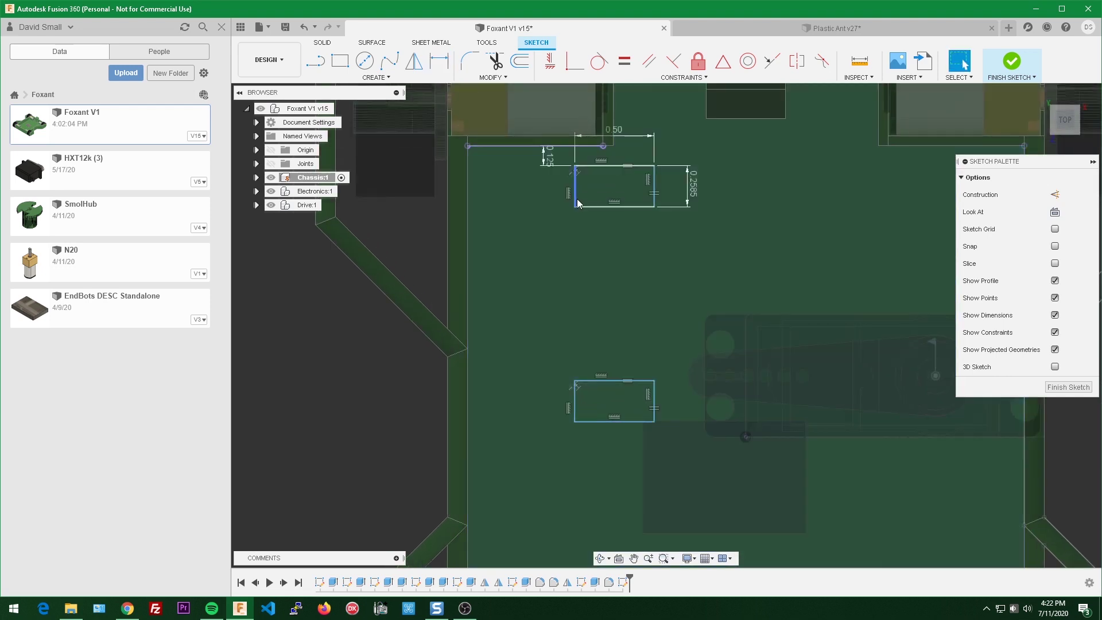
Step: Dimension the upper rectangle 0.75 in from the chassis side wall edge, and move the lower rectangle slightly farther from the upper one
left_click(575, 197)
key("d")
left_click(467, 202)
left_click(535, 254)
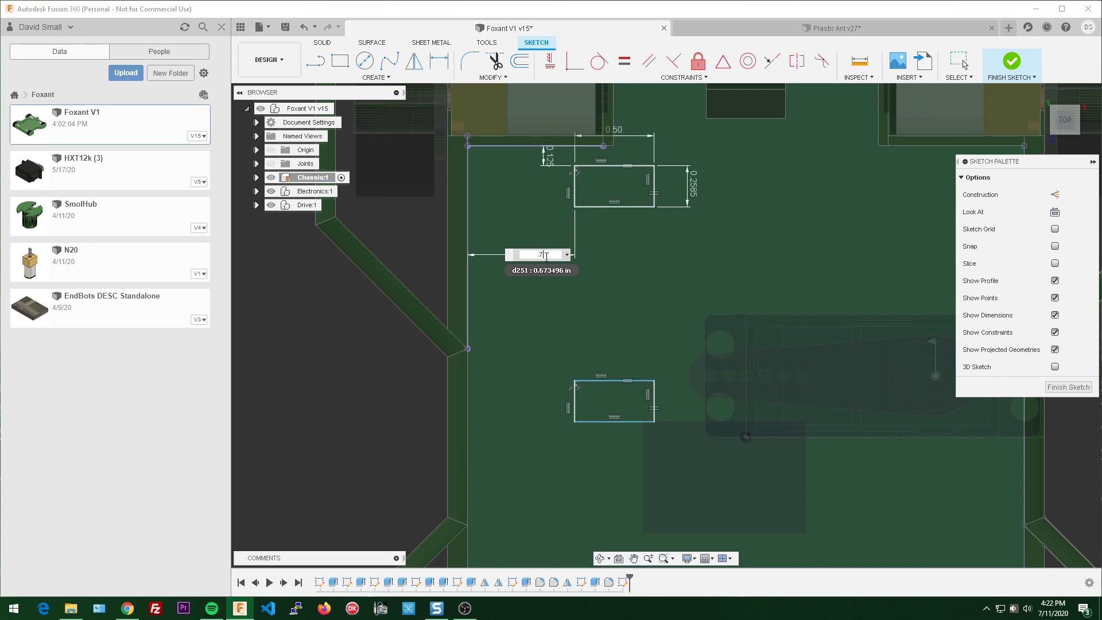
key("Return")
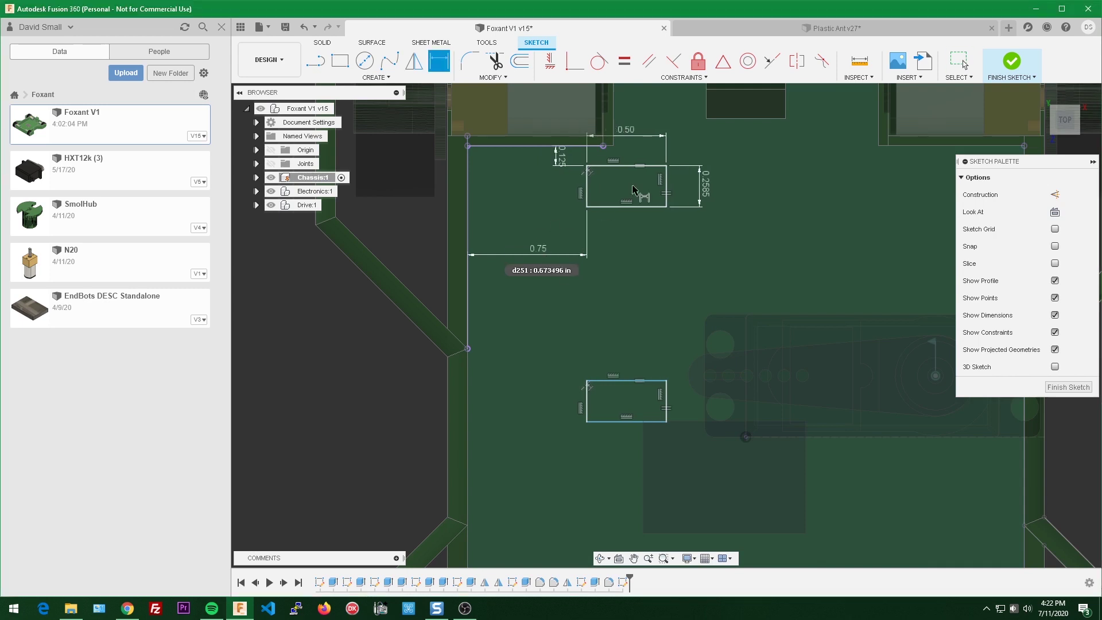
key("Escape")
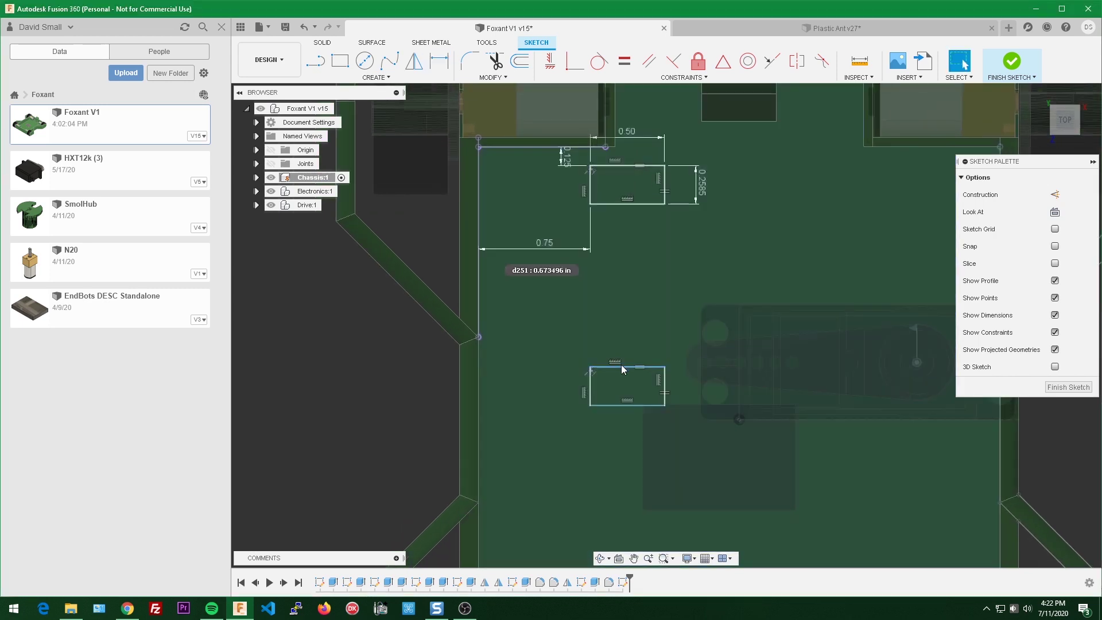
left_click_drag(621, 367, 622, 290)
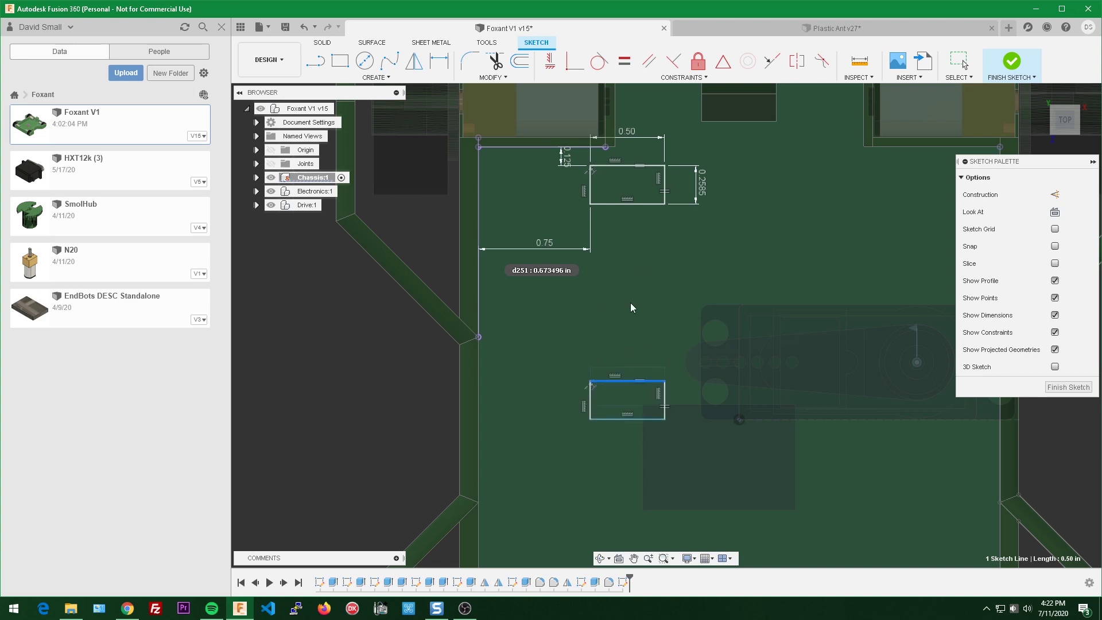
Step: Measure the servo body's length between its two end faces and copy the result
mouse_move(630, 308)
middle_mouse_down("shift")
mouse_move(754, 263)
mouse_move(769, 299)
mouse_move(765, 252)
mouse_move(887, 371)
mouse_move(803, 346)
mouse_move(793, 323)
middle_mouse_up("shift")
key("i")
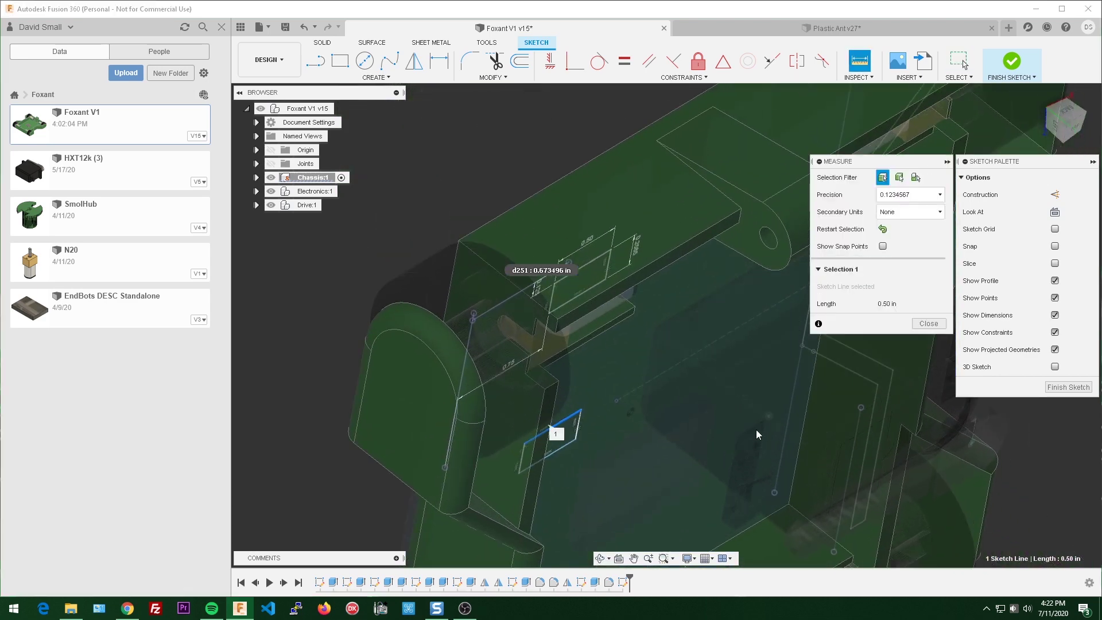
left_click(727, 425)
middle_click_drag(726, 425, 757, 371, "shift")
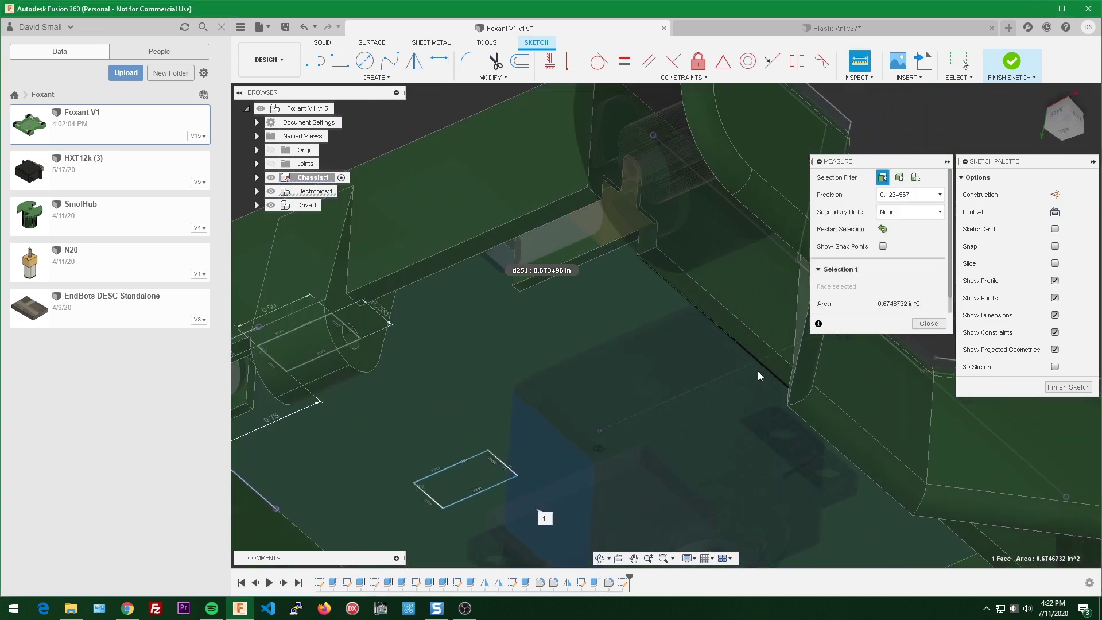
left_click(759, 380)
middle_click_drag(481, 460, 617, 443, "shift")
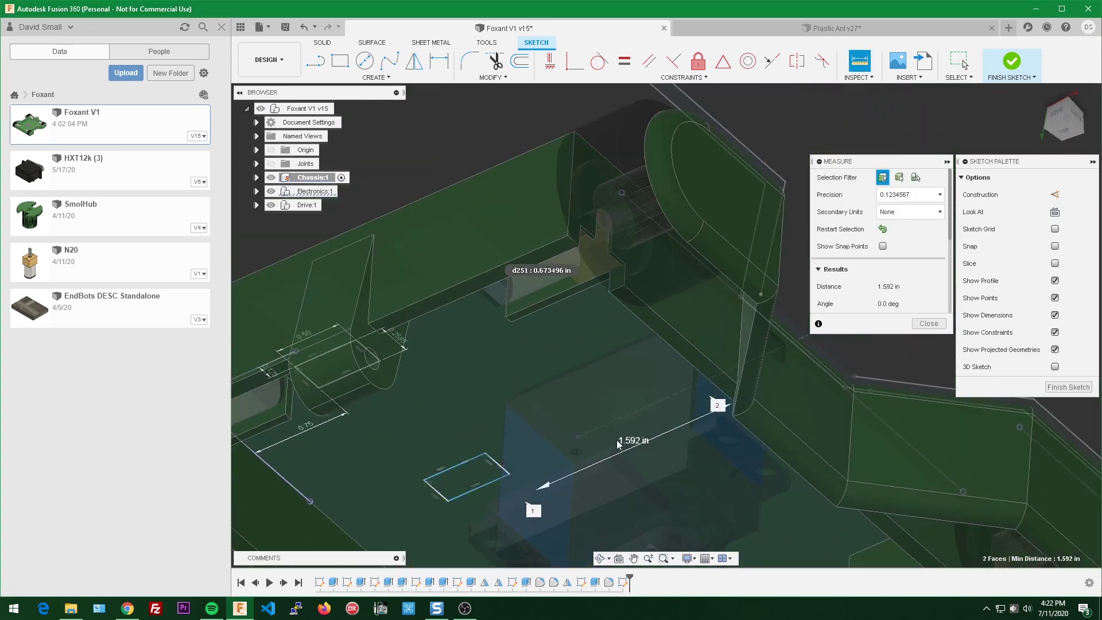
left_click(886, 290)
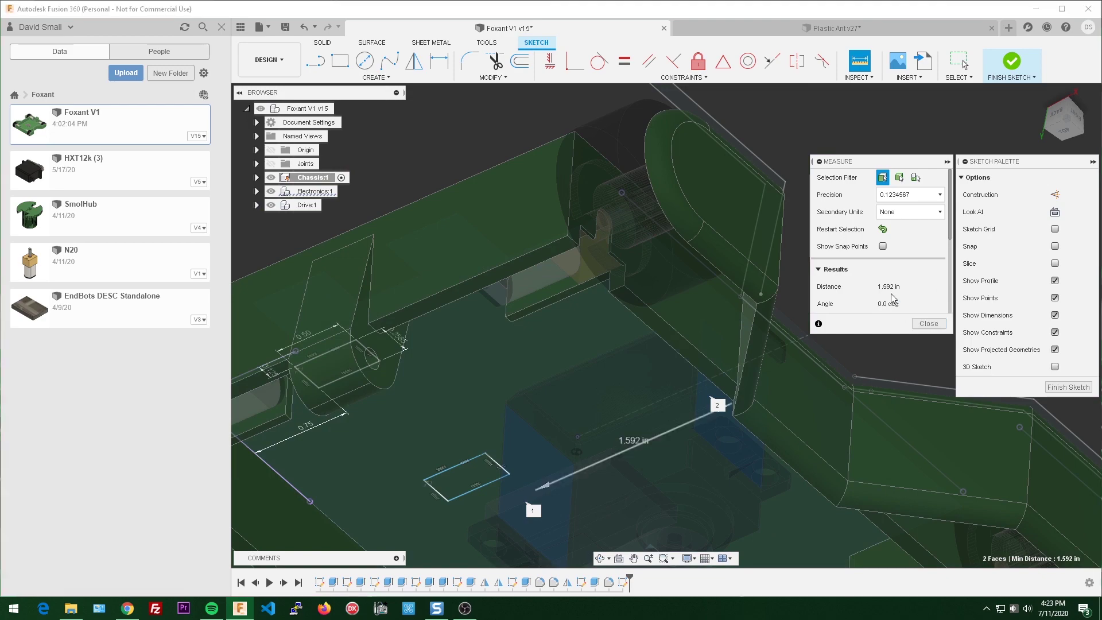
left_click(925, 330)
Step: Dimension the gap between the facing long sides of the two rectangles as 1.592 in + slipFit
scroll(743, 346, "down", 5)
middle_click_drag(743, 345, 691, 268, "shift")
scroll(636, 278, "up", 5)
left_click(638, 275)
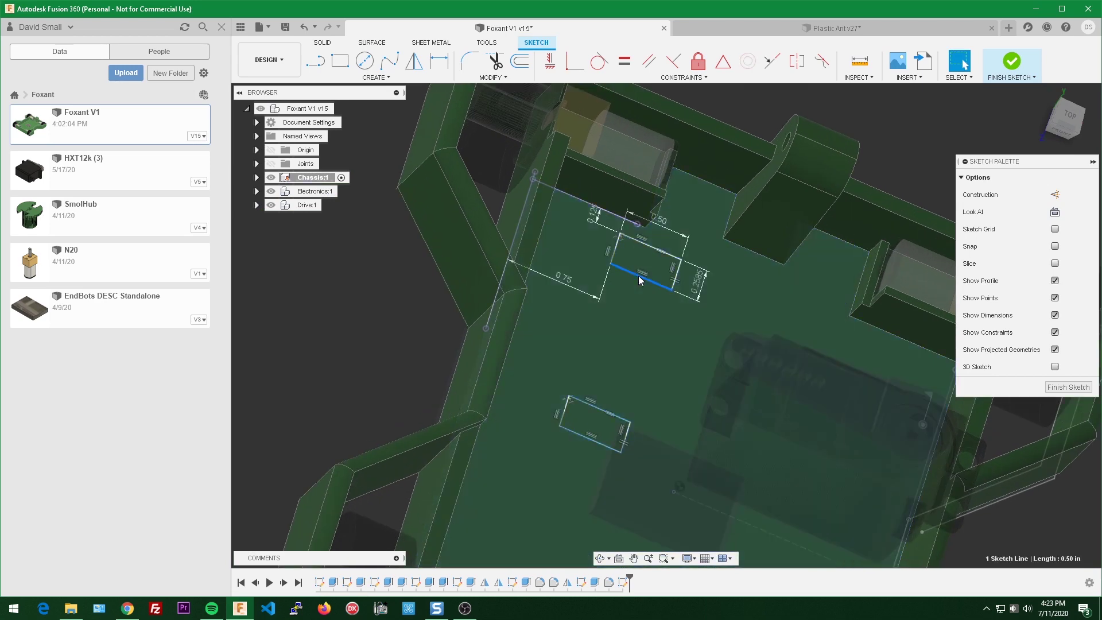
key("d")
left_click(597, 404)
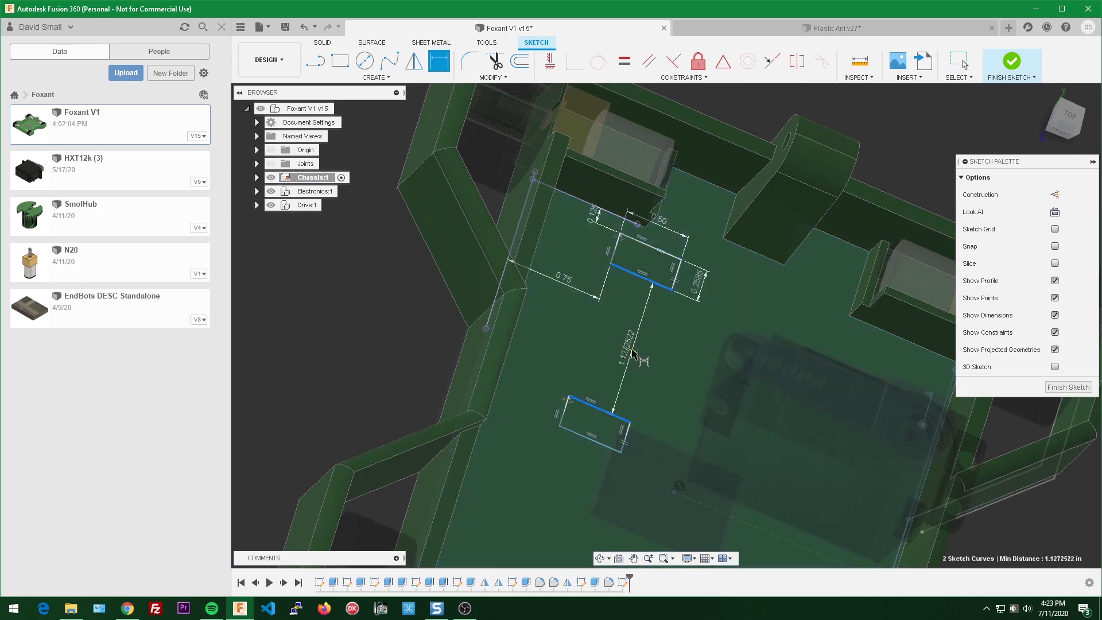
left_click(632, 350)
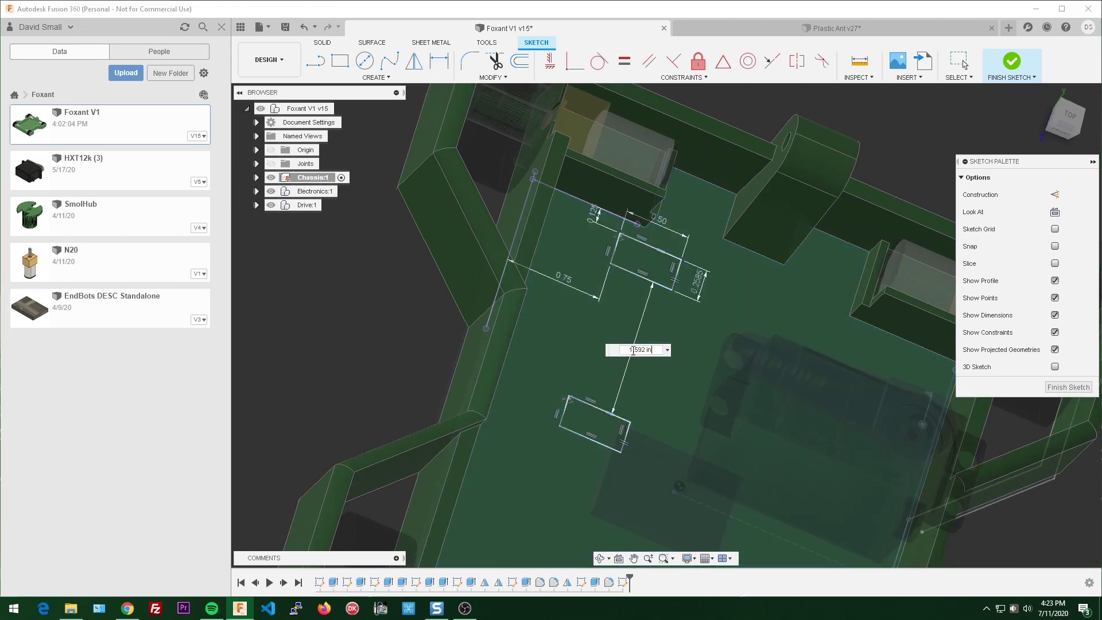
type("1.592 in + slipFit")
key("Return")
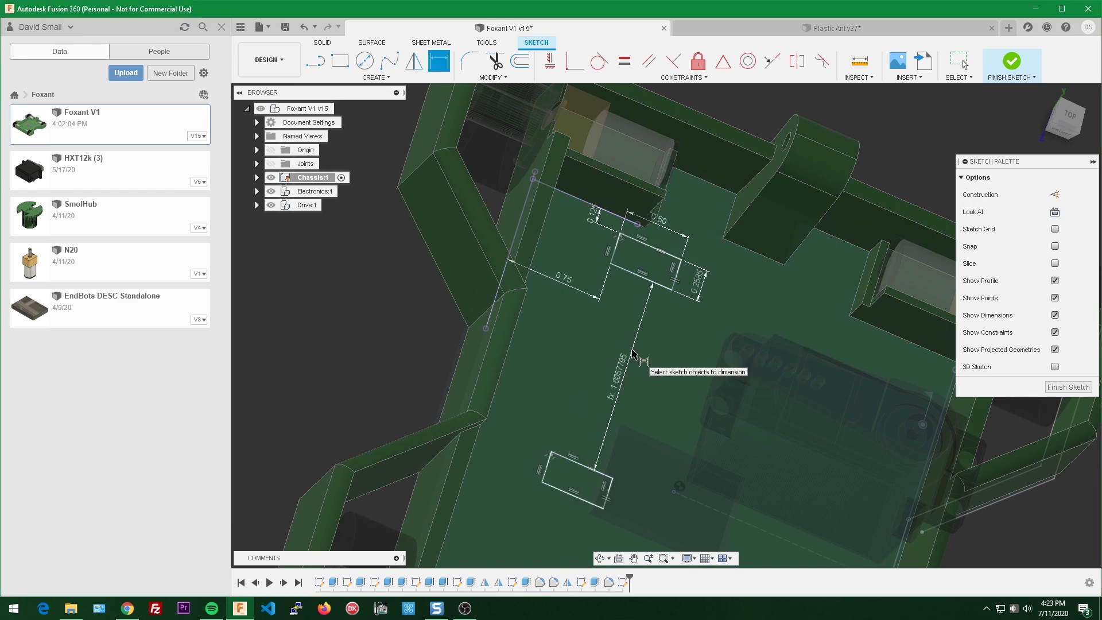
left_click(1071, 115)
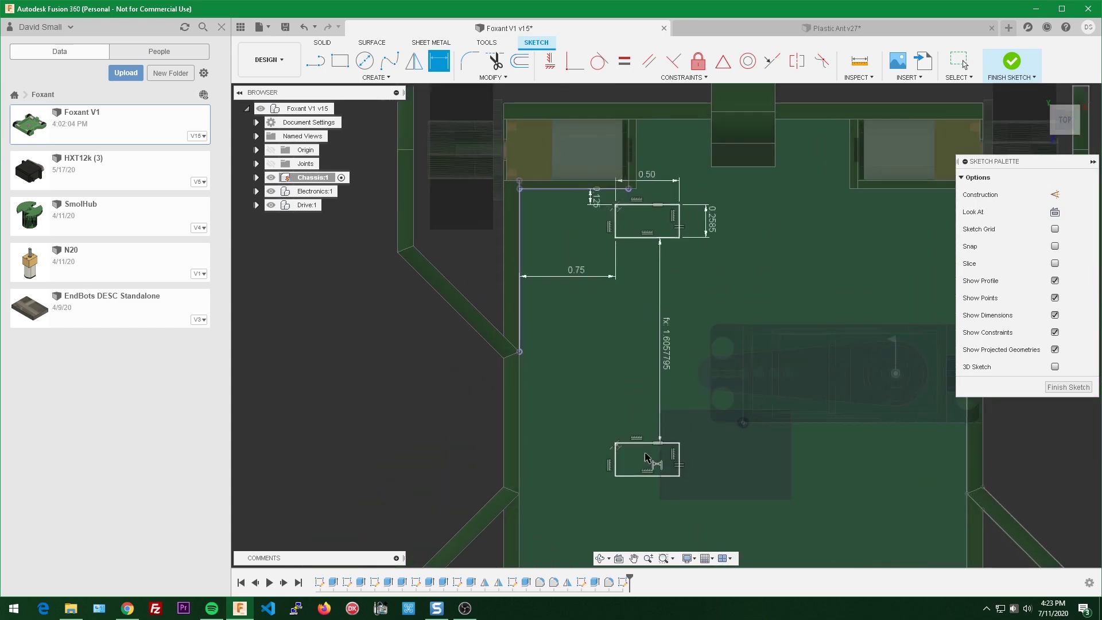
key("Escape")
left_click(631, 259)
left_click(648, 507, "shift")
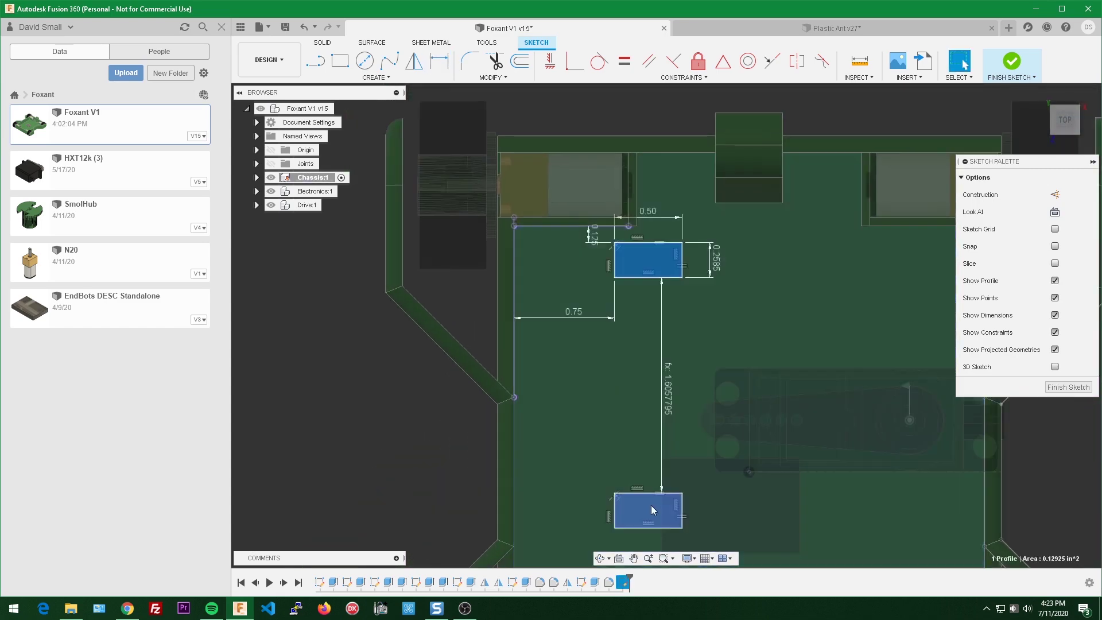
key("e")
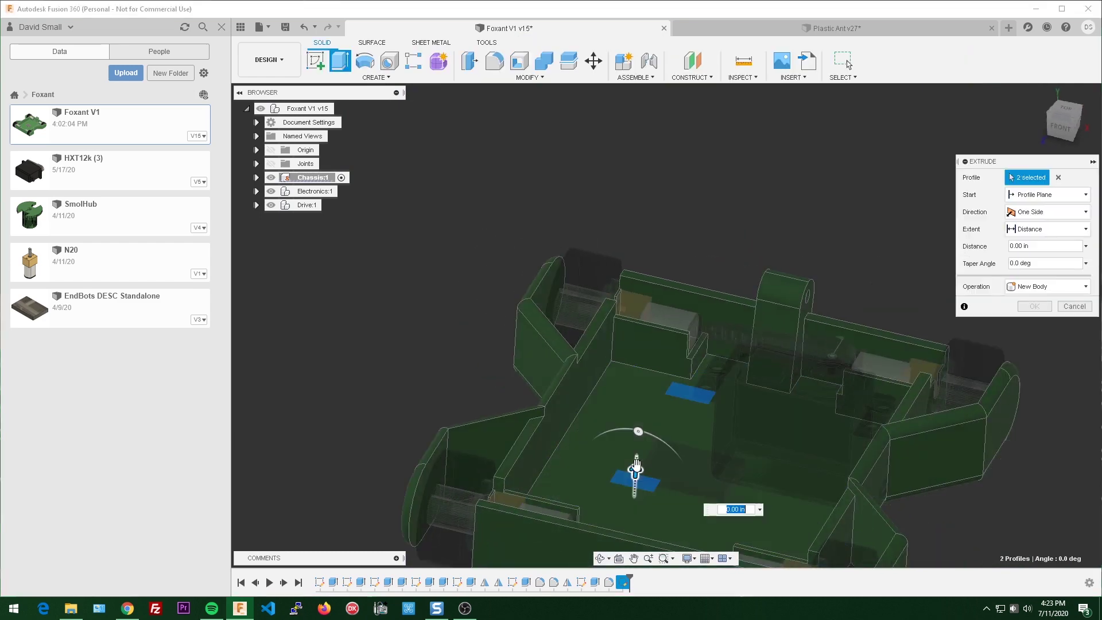
left_click_drag(635, 467, 645, 405)
key("Escape")
Step: Measure the servo body's thickness between its two large opposite faces
mouse_move(838, 418)
middle_mouse_down()
mouse_move(793, 364)
mouse_move(853, 399)
mouse_move(730, 340)
mouse_move(787, 386)
mouse_move(767, 338)
mouse_move(787, 413)
middle_mouse_up()
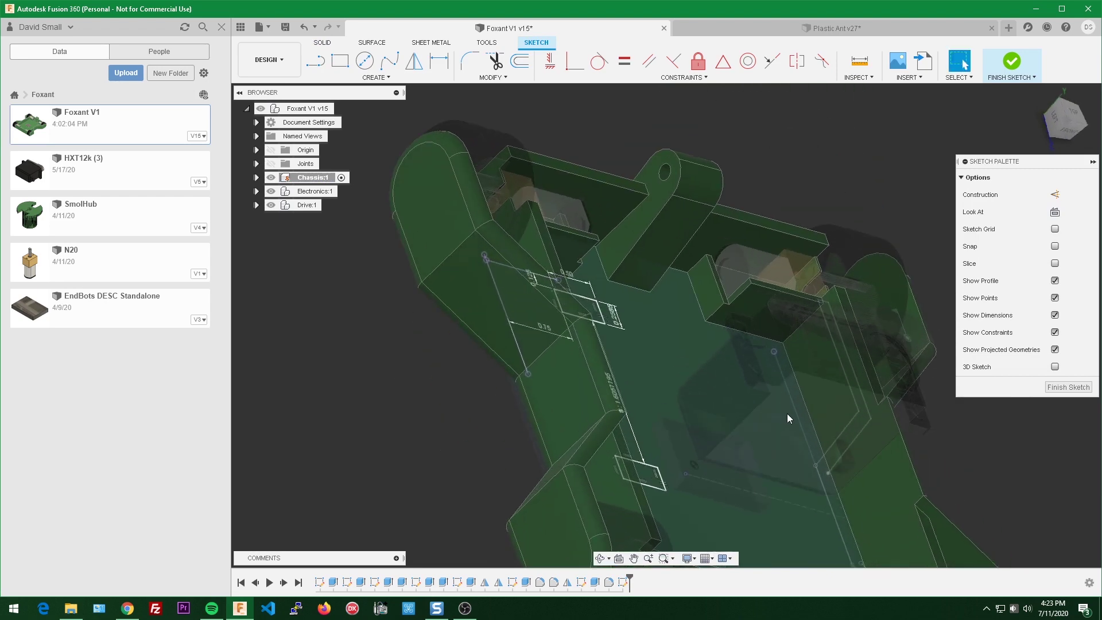
key("i")
left_click(780, 417)
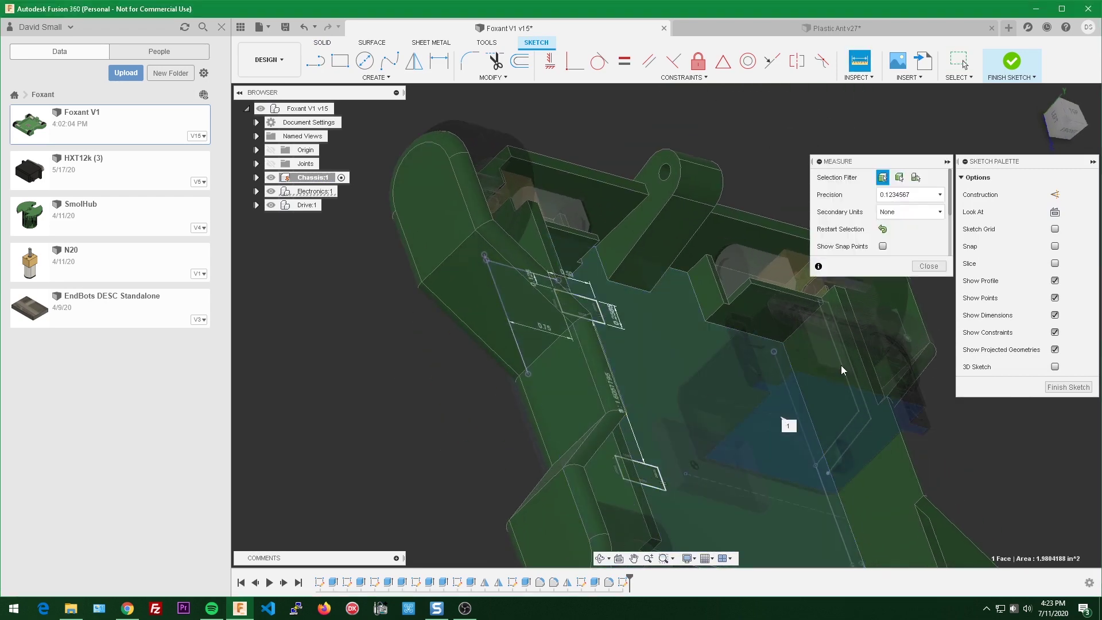
middle_click_drag(857, 367, 794, 371, "shift")
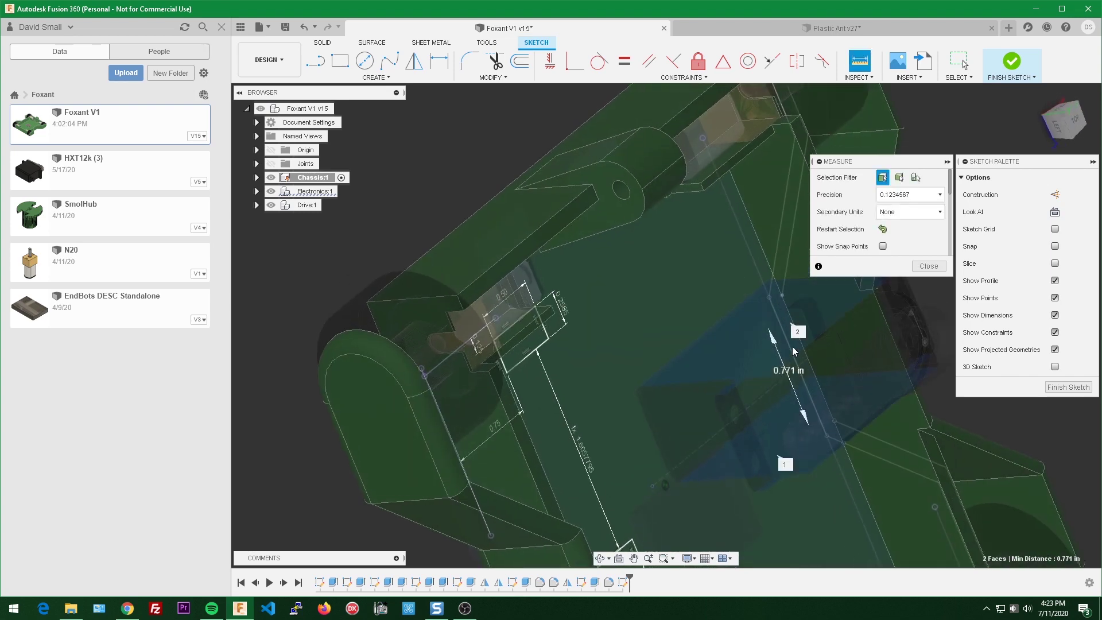
scroll(880, 233, "down", 5)
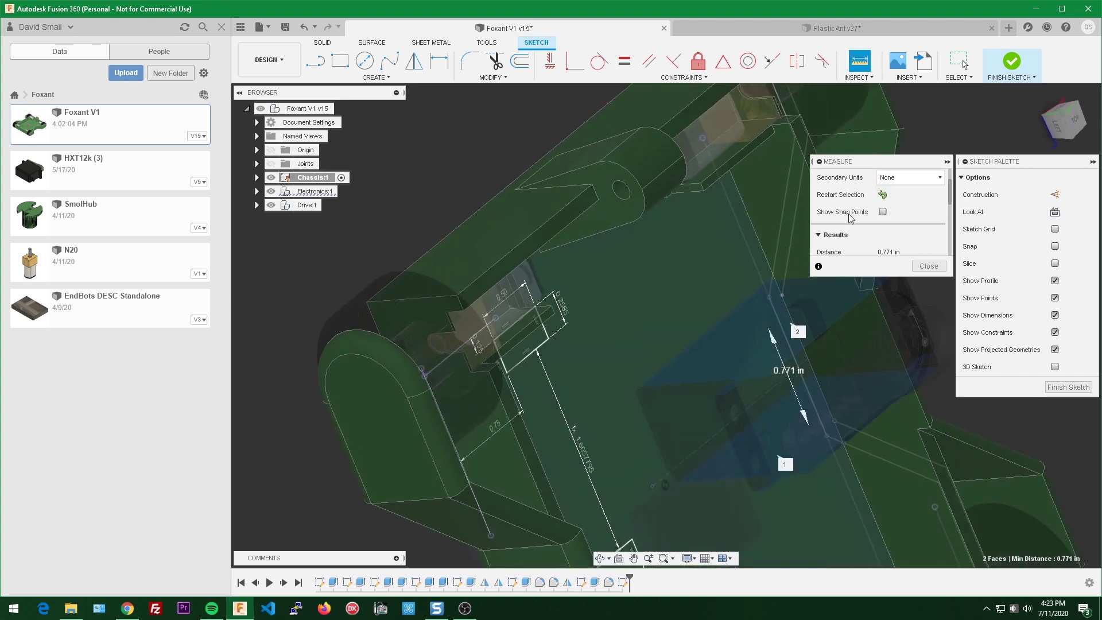
left_click(928, 266)
middle_click_drag(928, 277, 772, 366, "shift")
scroll(677, 336, "up", 3)
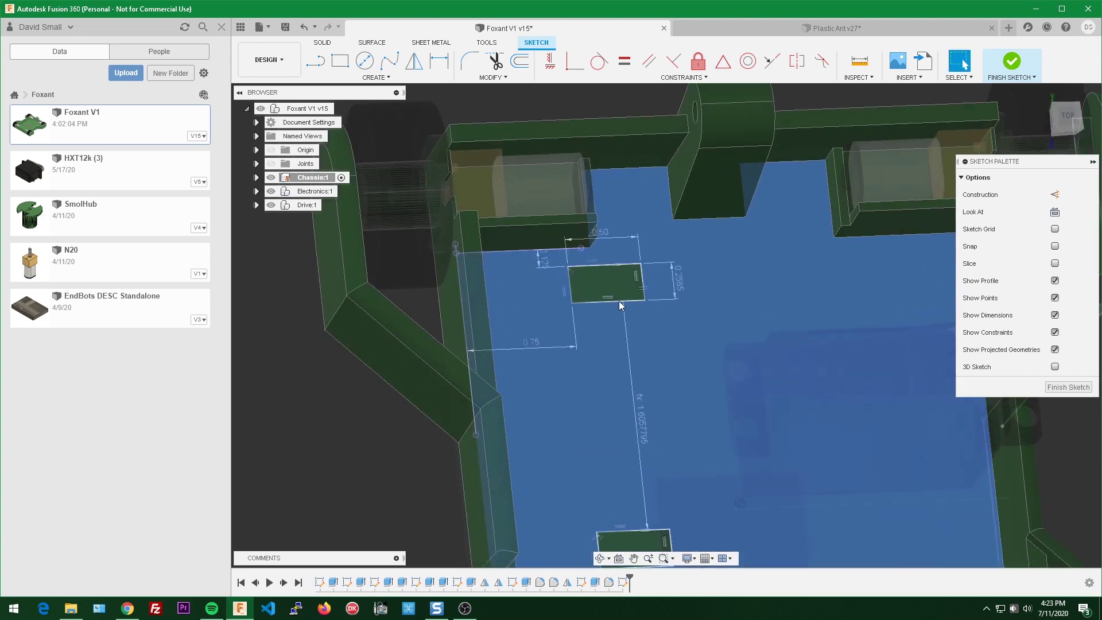
Step: Extrude both sketched rectangles 0.771 in up from the chassis floor as servo mounts joined to the chassis
left_click(604, 288)
key("e")
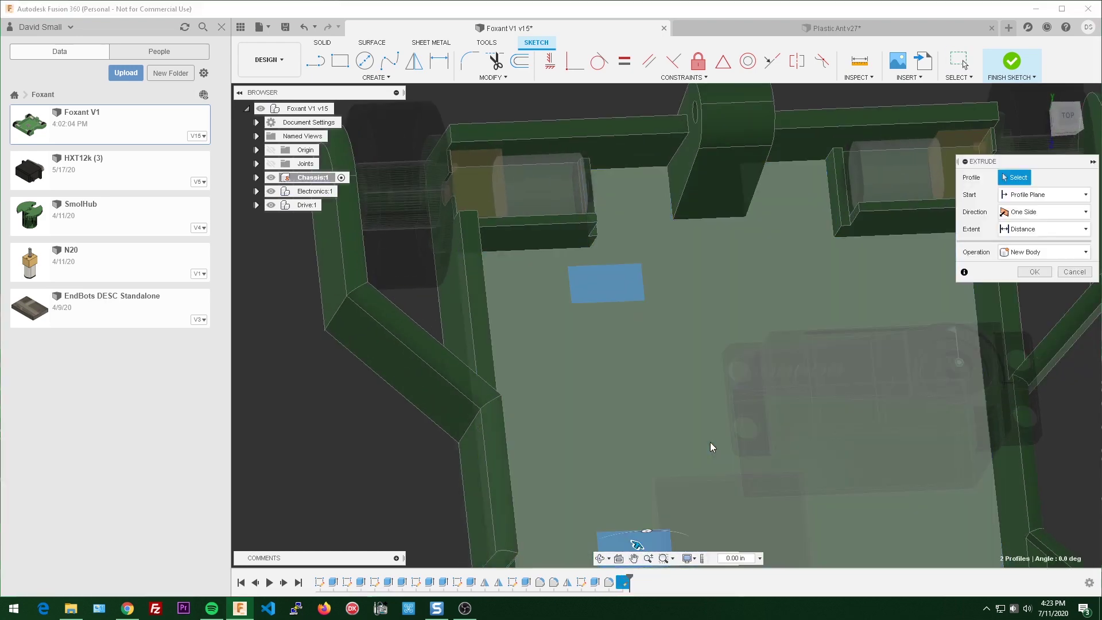
middle_click_drag(694, 369, 683, 348)
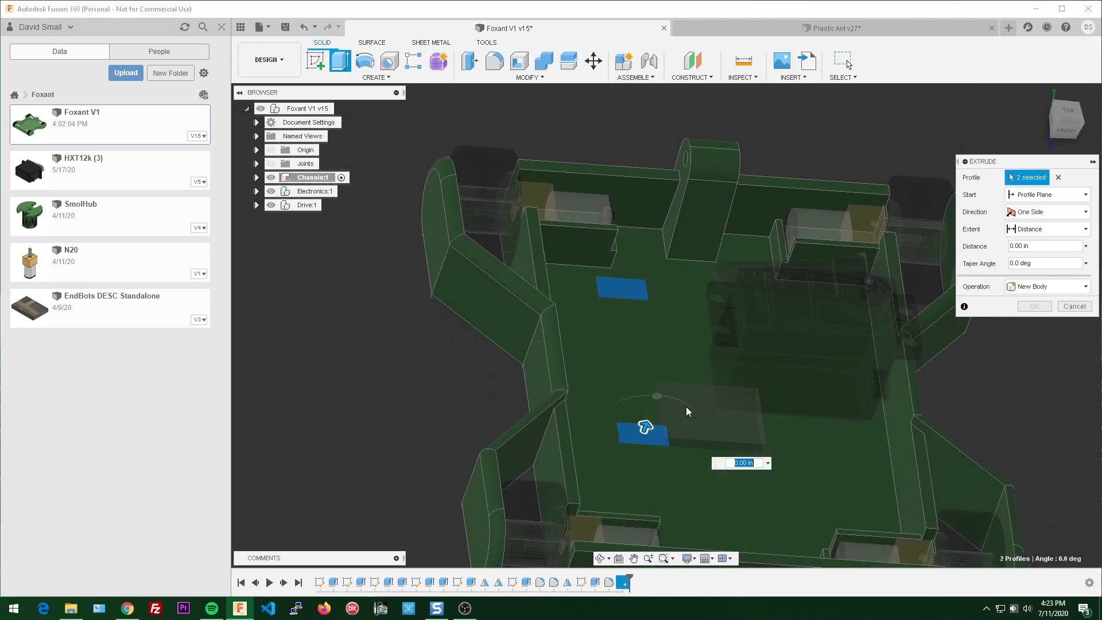
type("0.771 in")
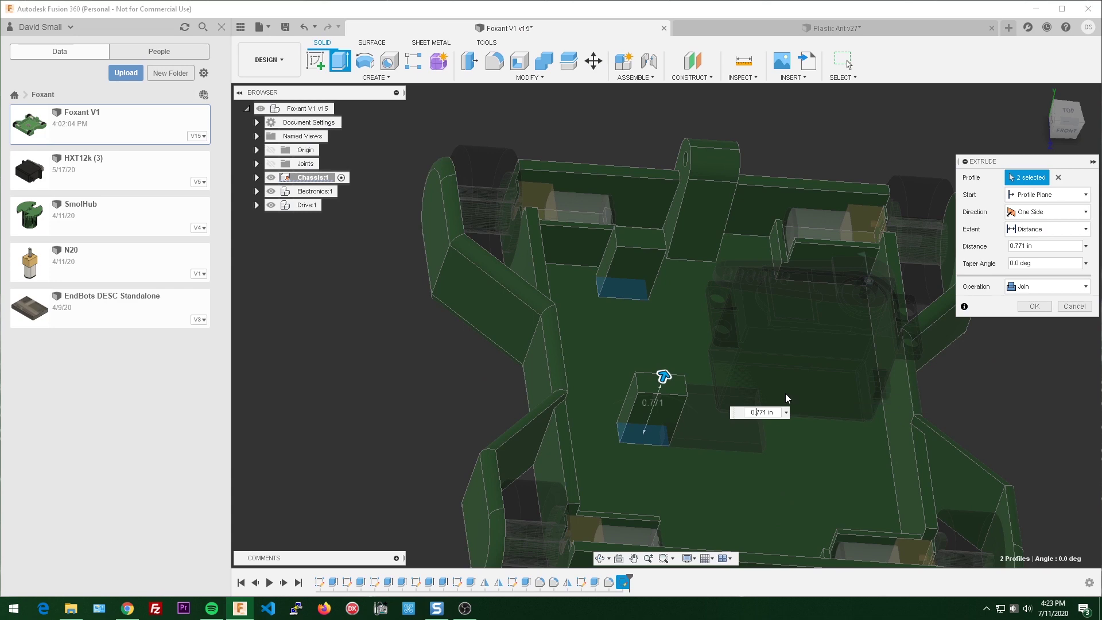
key("Return")
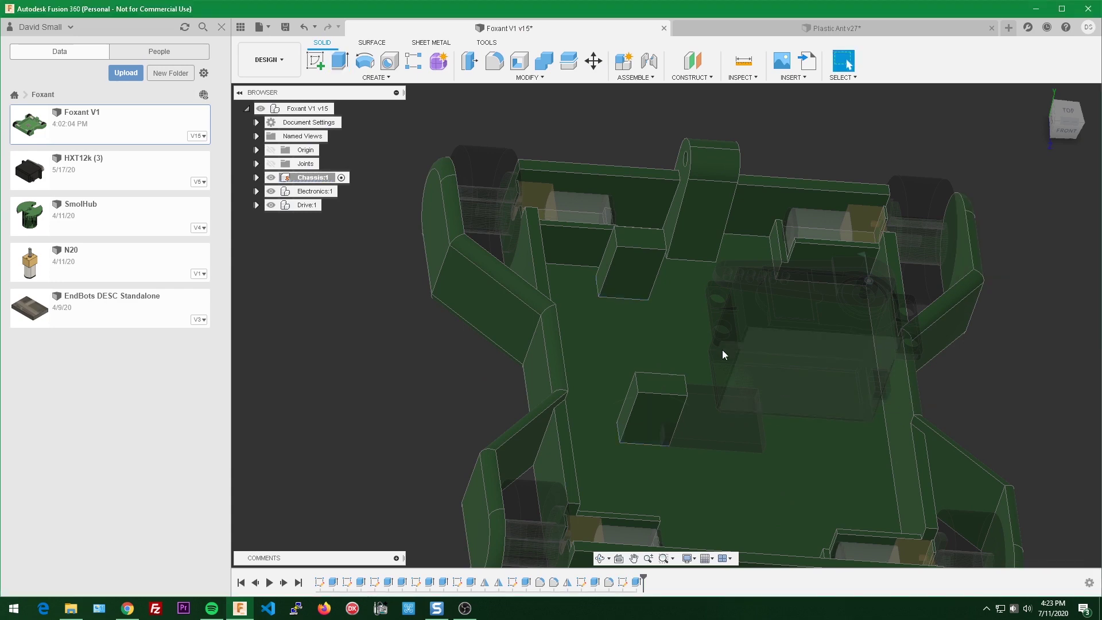
Step: Activate the top-level assembly and move the flat electronics board clear of the lower mount, beside the nearby corner motor
scroll(723, 352, "down", 3)
middle_click_drag(726, 362, 677, 354, "shift")
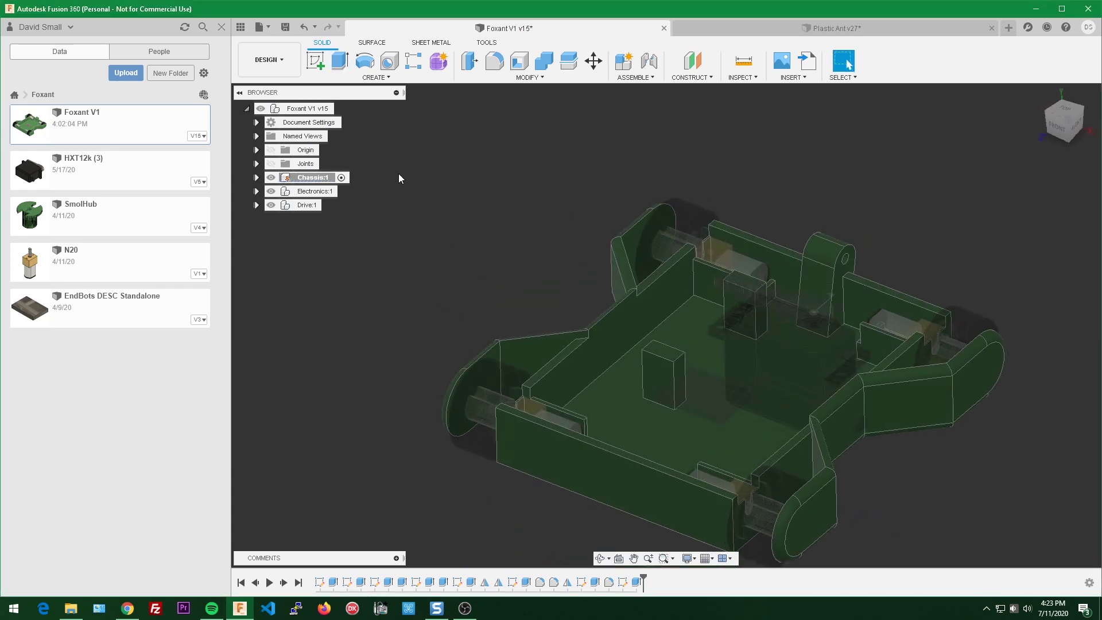
left_click(341, 108)
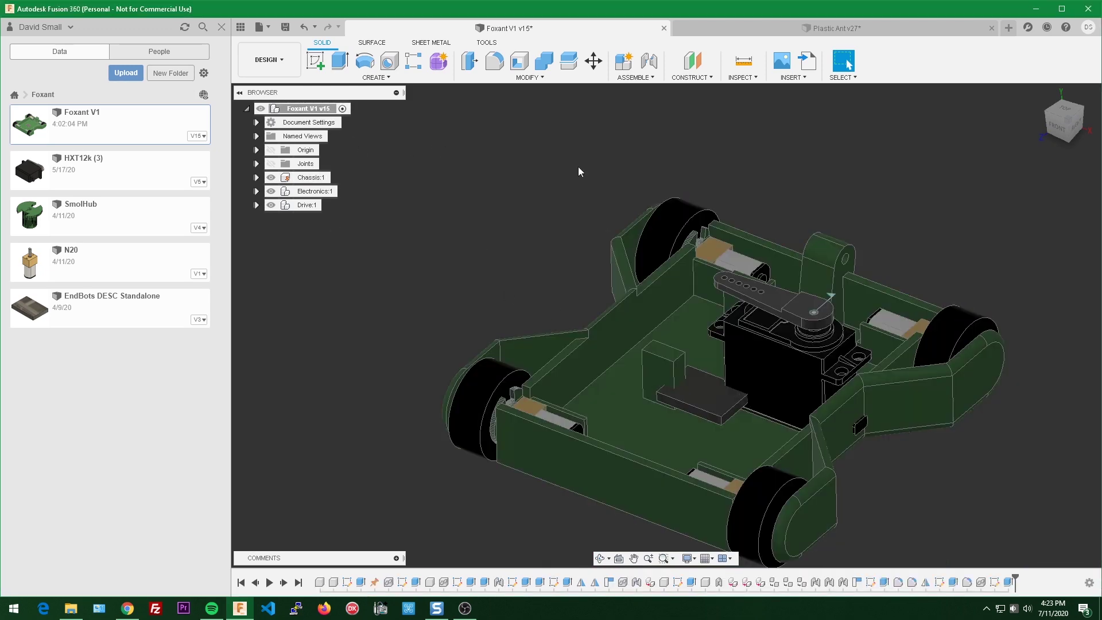
left_click(1066, 111)
scroll(745, 287, "up", 6)
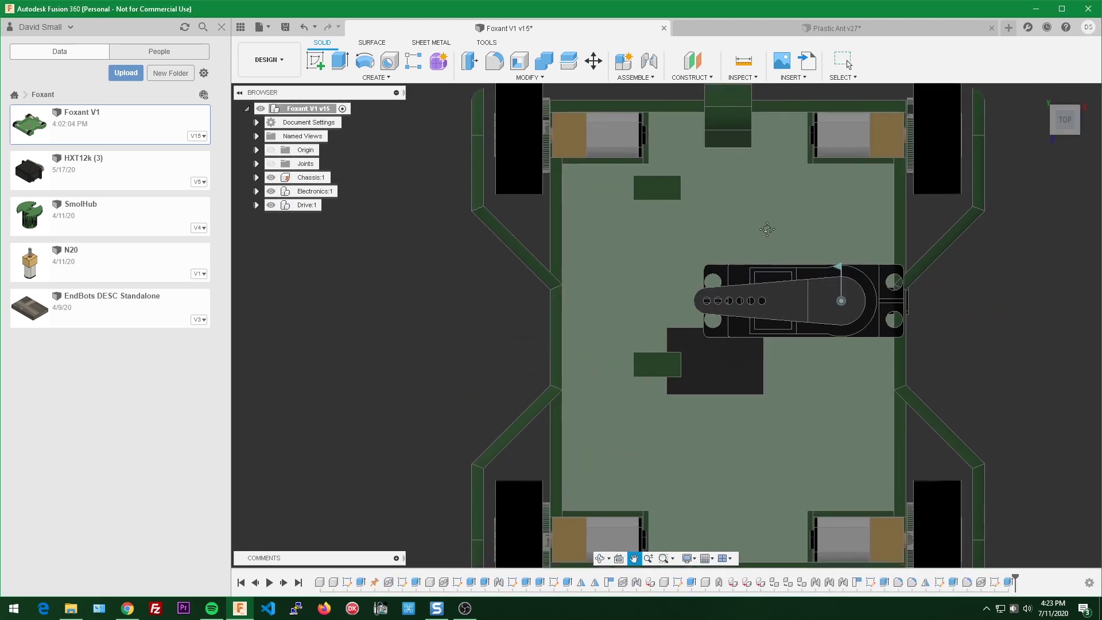
left_click_drag(700, 374, 656, 404)
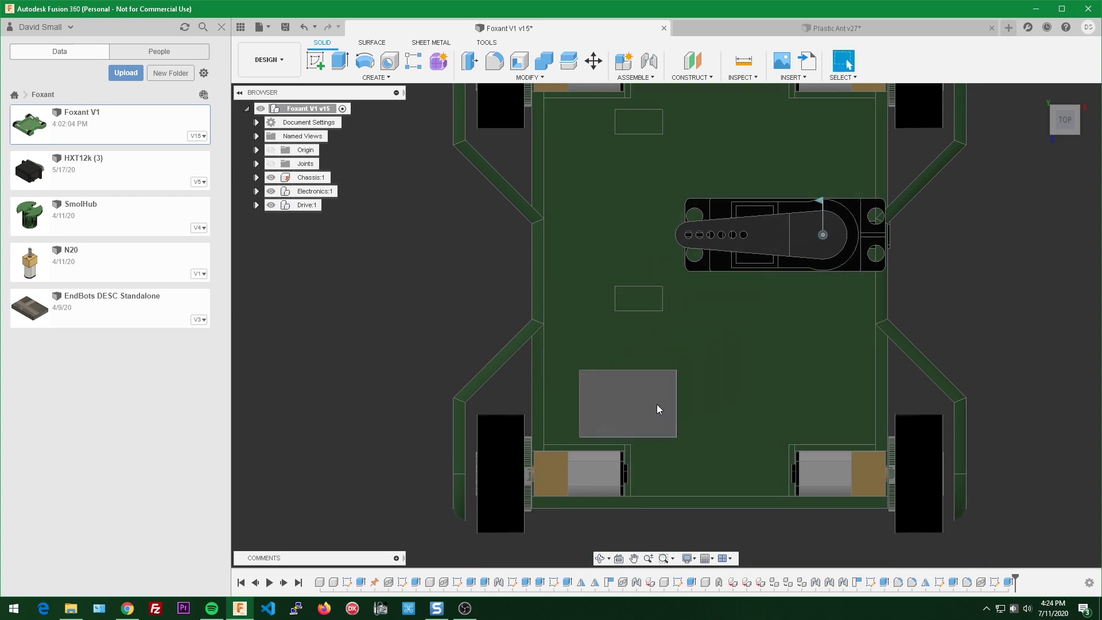
scroll(898, 339, "down", 3)
middle_click_drag(875, 420, 741, 397, "shift")
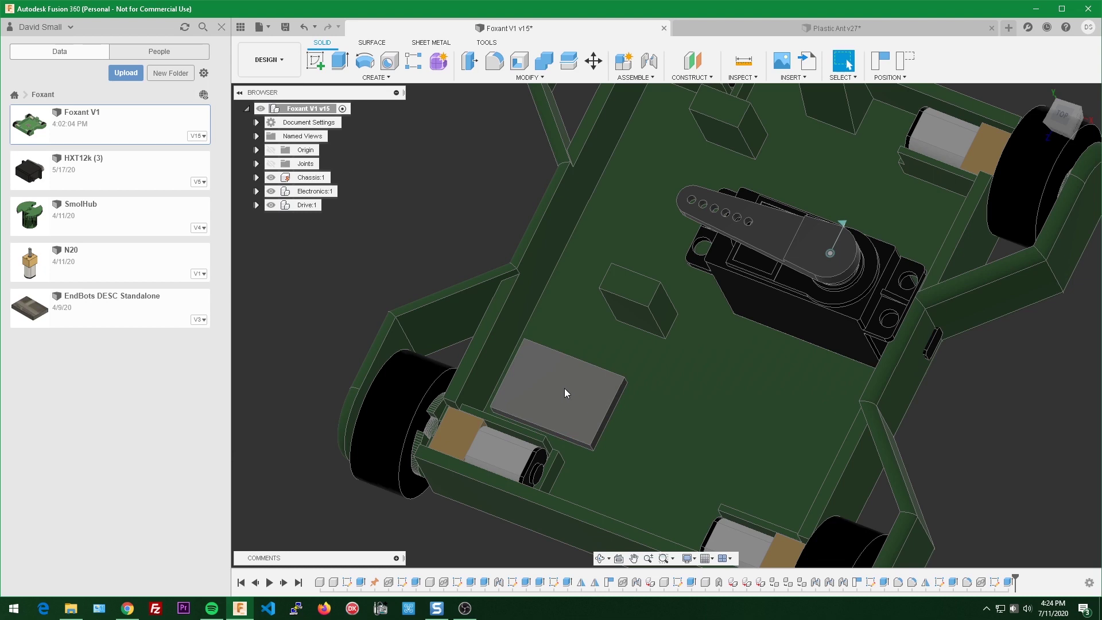
Step: Start a joint, capturing the moved component positions, and pick an edge midpoint on the servo's mounting tab as the first snap
scroll(752, 333, "down", 3)
middle_click_drag(756, 344, 766, 304, "shift")
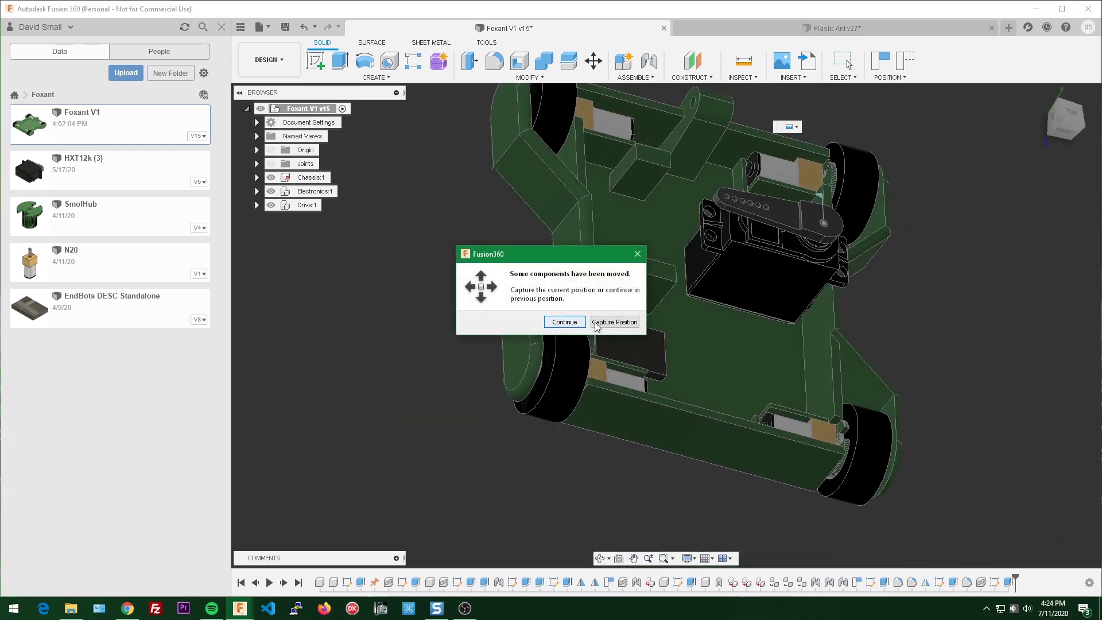
left_click(601, 323)
scroll(635, 323, "up", 3)
scroll(693, 279, "down", 1)
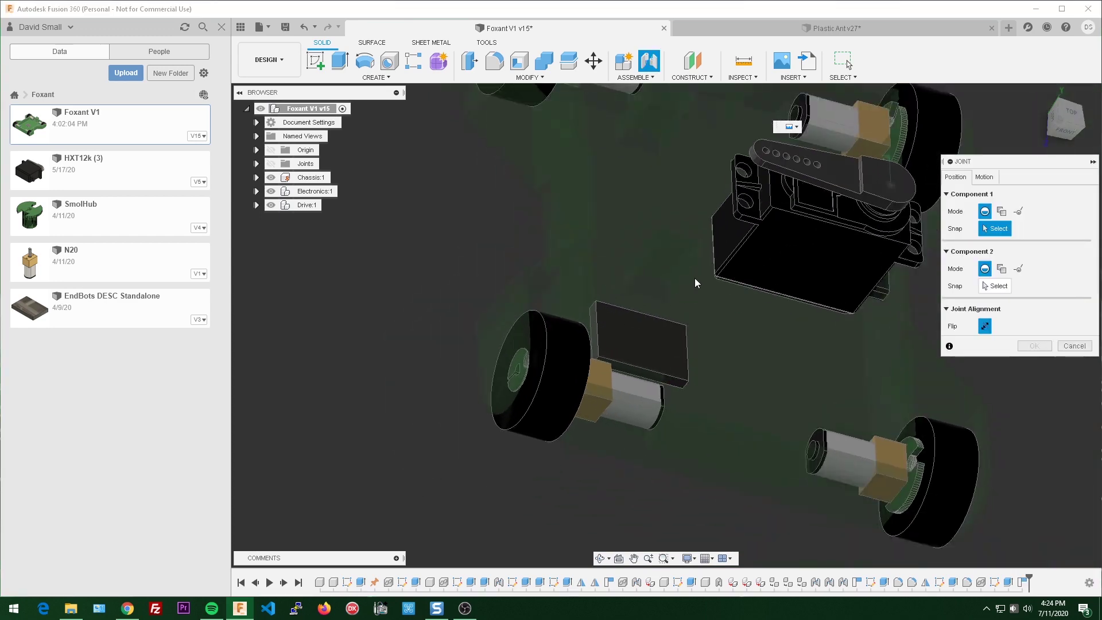
middle_click_drag(699, 277, 815, 253, "shift")
scroll(814, 253, "up", 6)
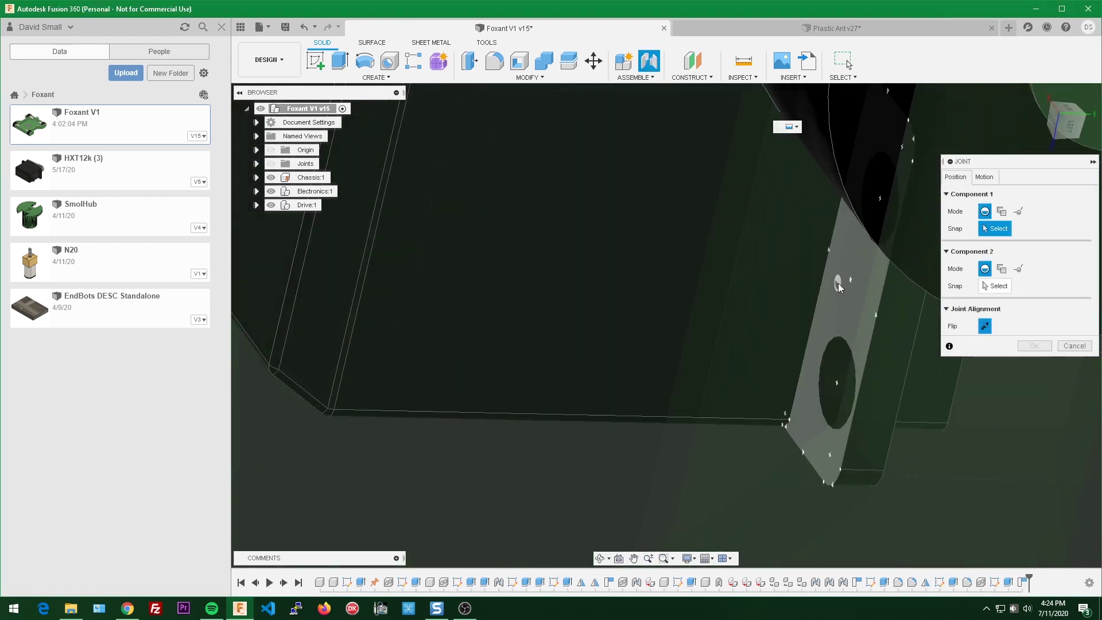
left_click(870, 308)
Step: Pick the midpoint of the lower mount block's vertical edge on the chassis as the joint's second snap
scroll(808, 325, "down", 8)
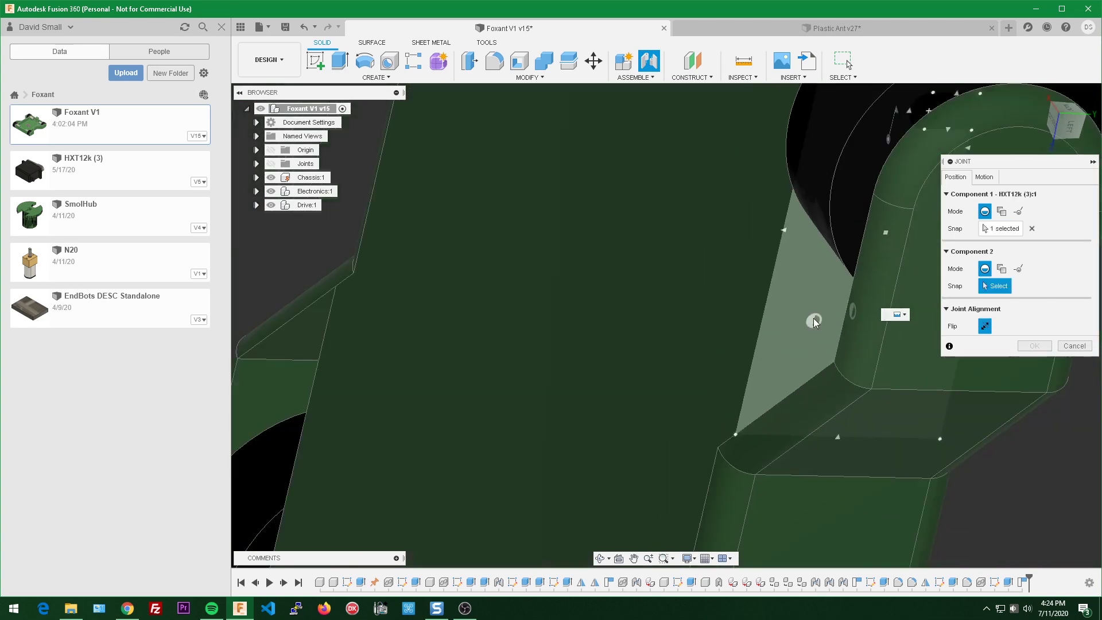
middle_click_drag(779, 334, 678, 267, "shift")
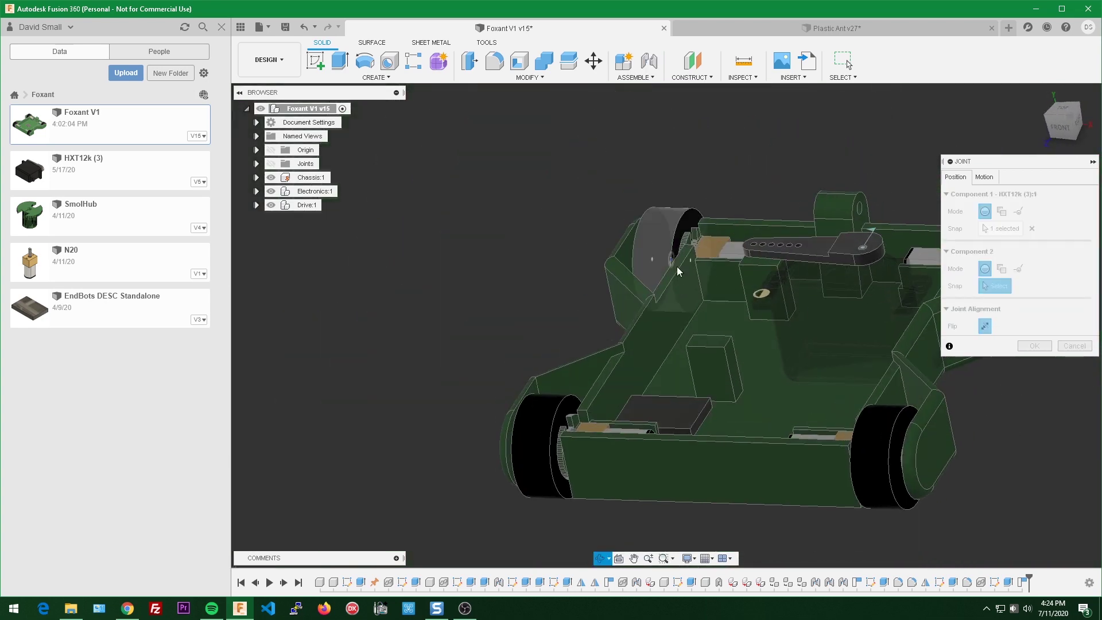
scroll(723, 367, "up", 5)
left_click(713, 378)
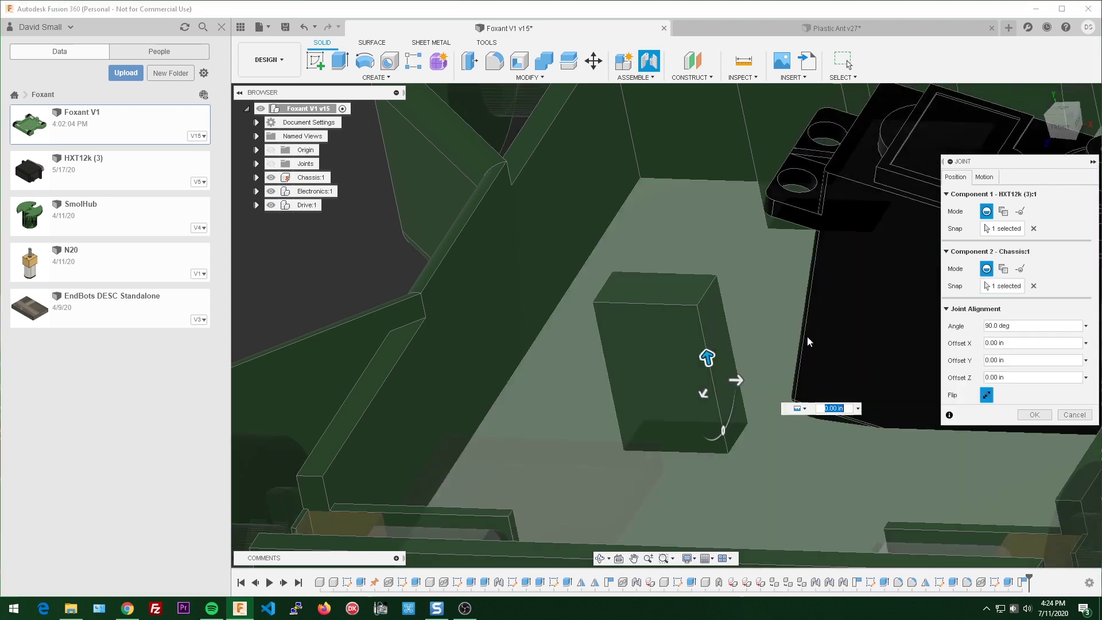
Step: Rotate the servo joint to an angle of 180 degrees so the servo body lies between the two mounts
middle_click_drag(777, 335, 753, 379, "shift")
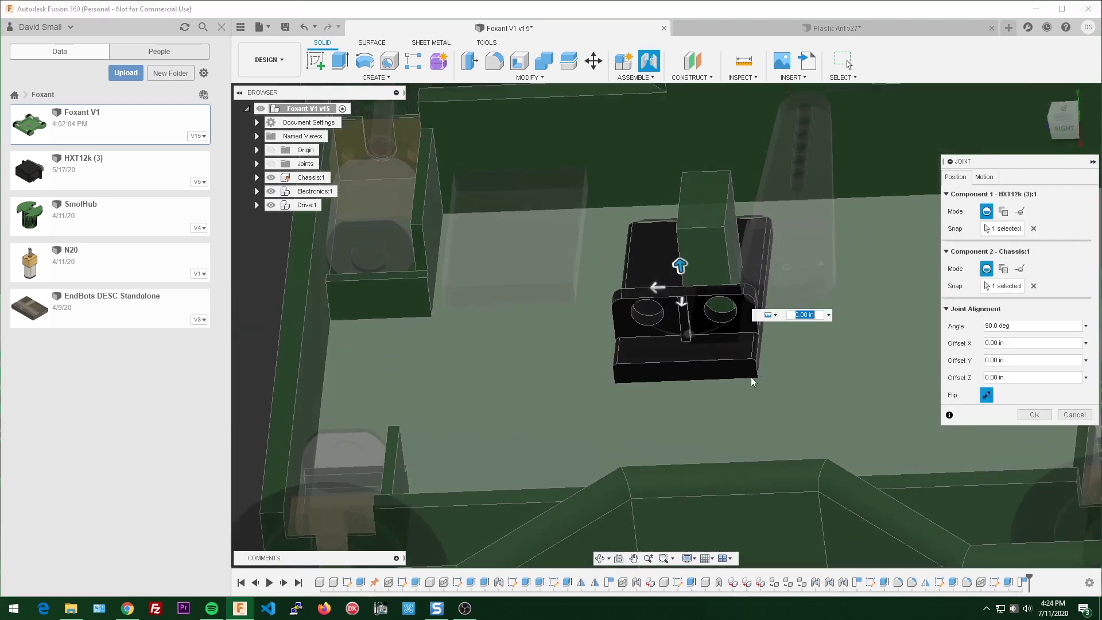
scroll(695, 339, "up", 4)
left_click_drag(693, 320, 755, 259)
scroll(770, 287, "down", 4)
middle_click_drag(809, 366, 822, 438, "shift")
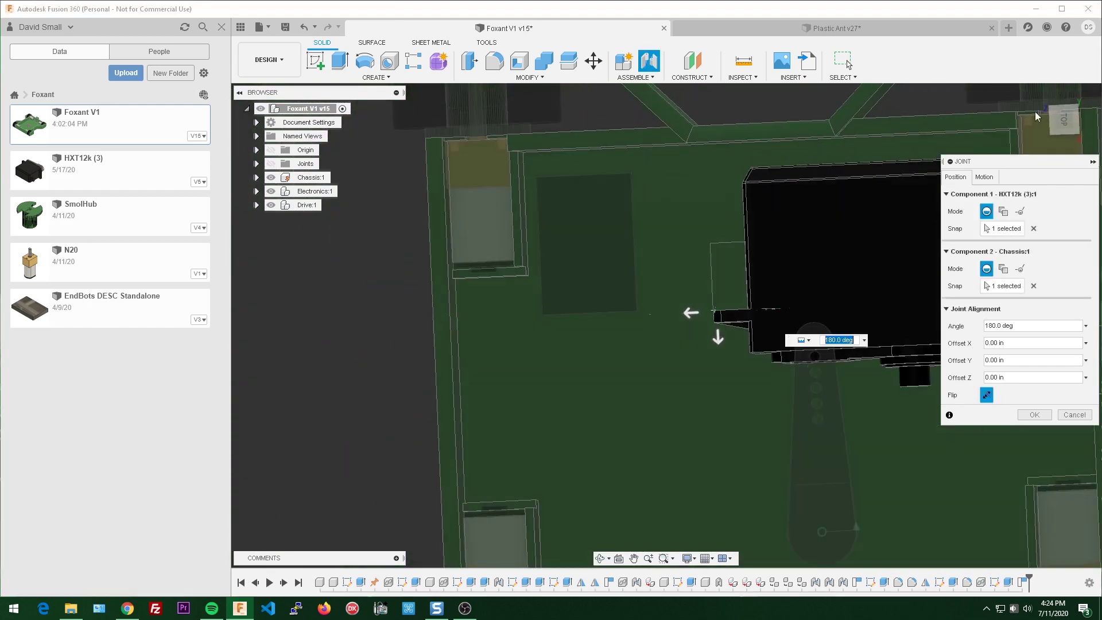
Step: Set the servo joint's Y offset to -slipFit/2 and create the joint
left_click(1065, 117)
scroll(861, 216, "down", 1)
middle_click_drag(753, 223, 684, 216)
scroll(724, 236, "up", 5)
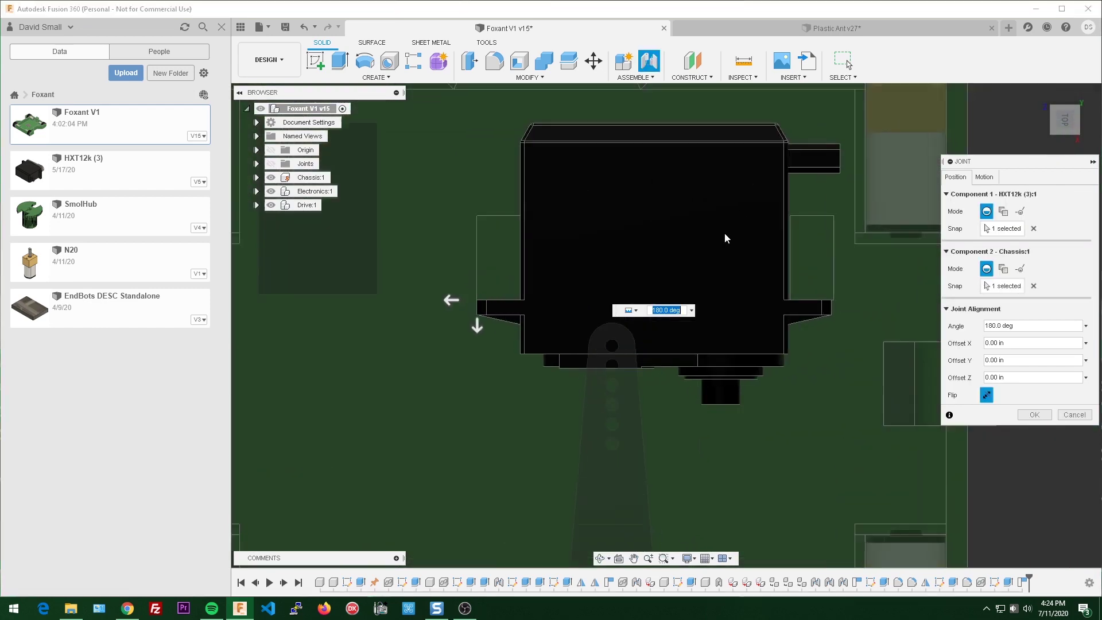
scroll(468, 296, "down", 2)
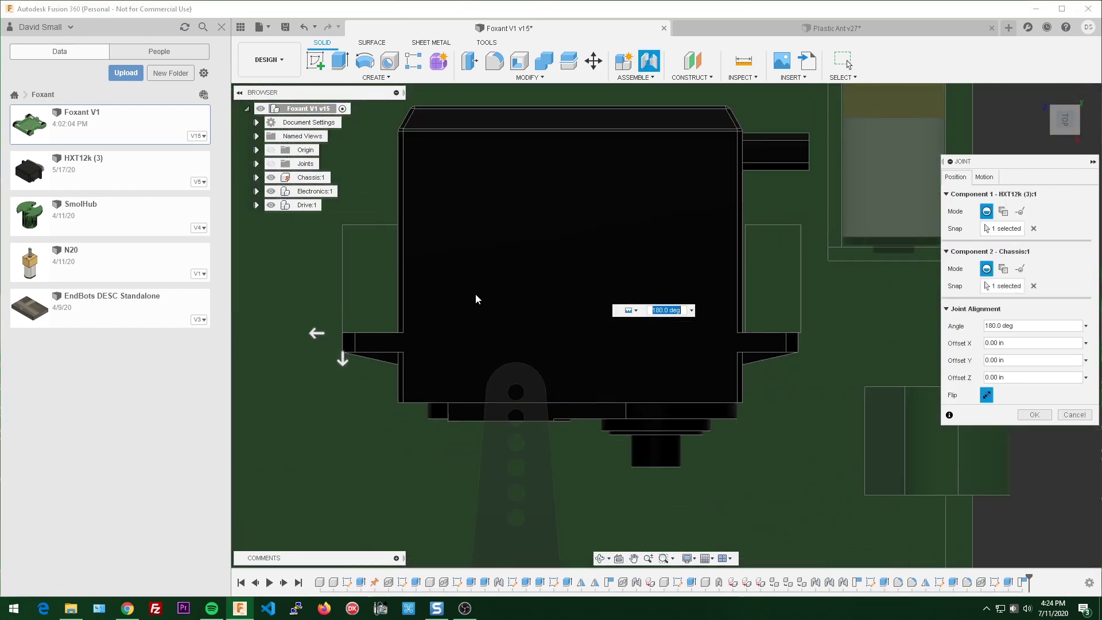
left_click_drag(316, 333, 338, 332)
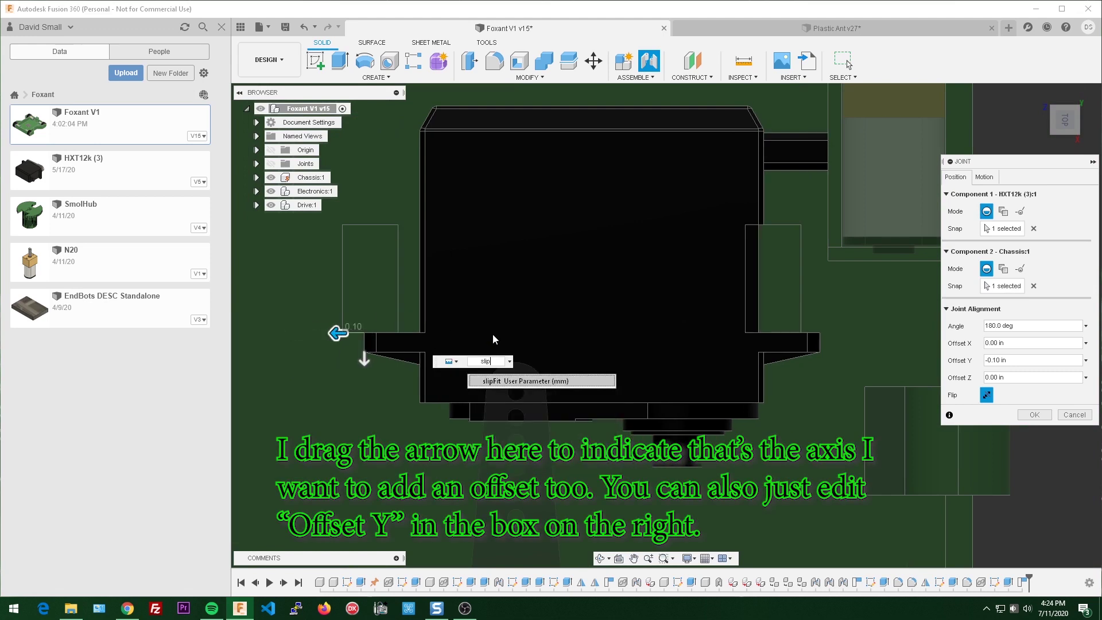
type("Fit/2")
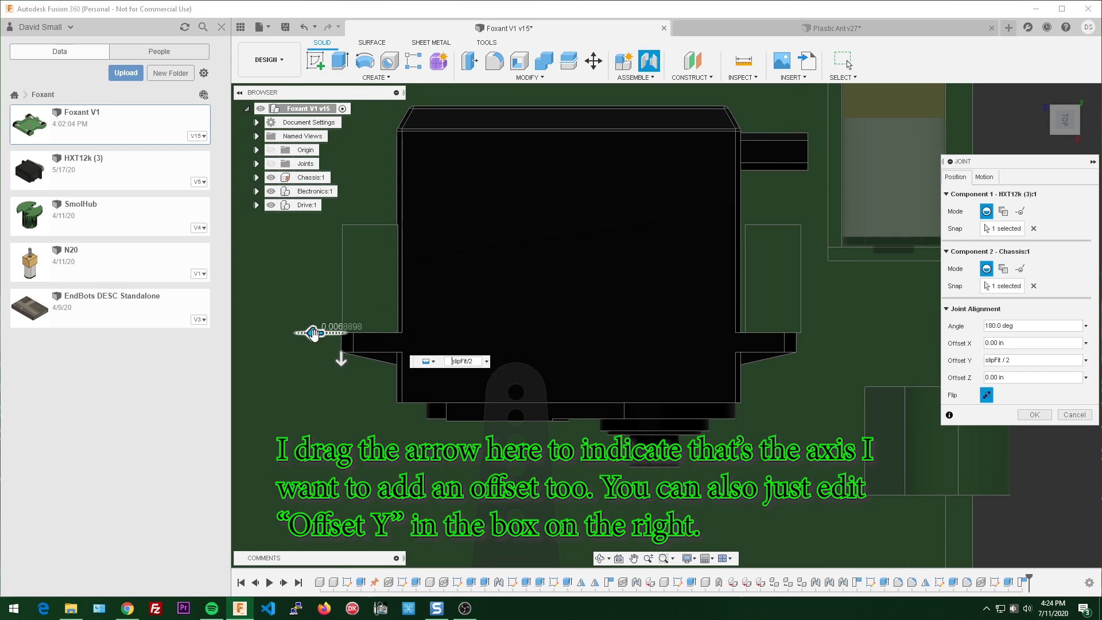
type("-")
key("Return")
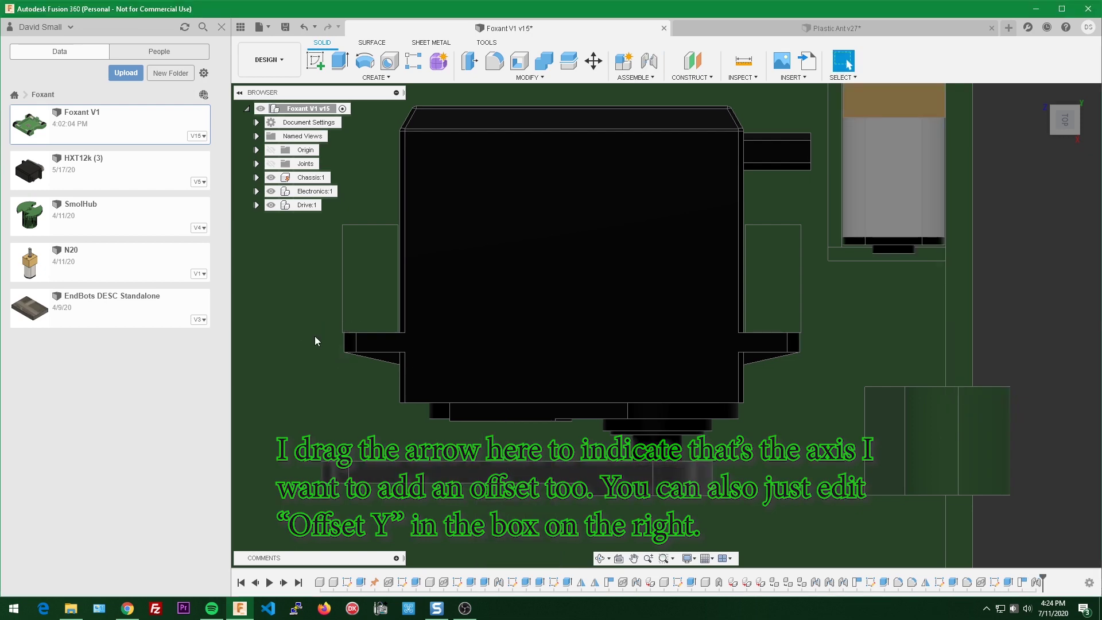
Step: Examine the clearance gaps between the servo body and the mount blocks on both ends
scroll(693, 243, "up", 5)
scroll(831, 239, "up", 4)
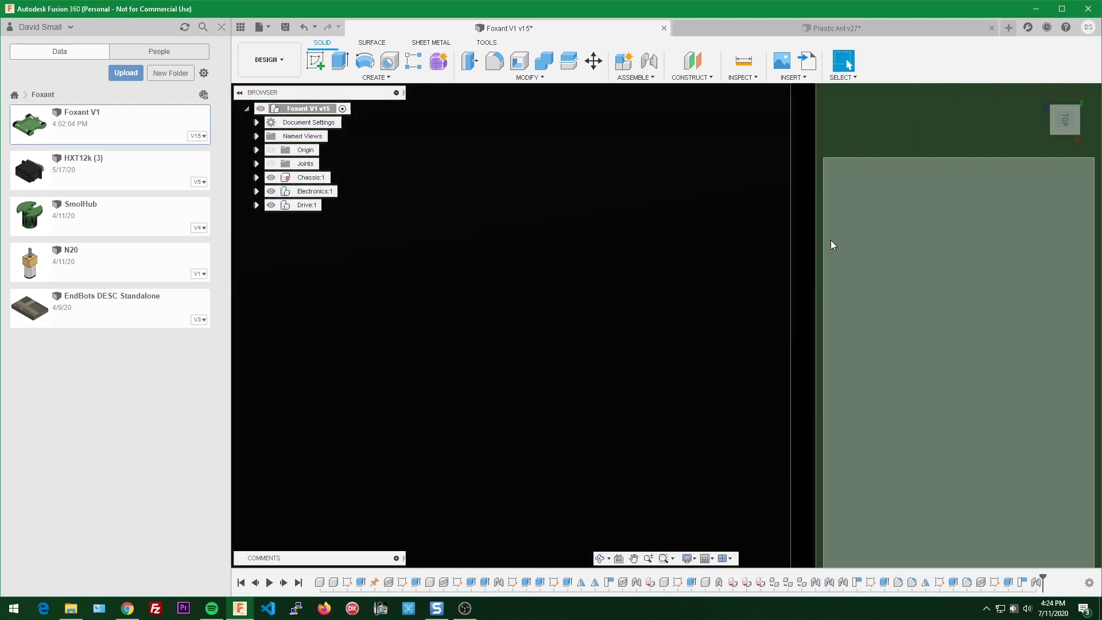
scroll(807, 322, "down", 6)
scroll(745, 381, "down", 4)
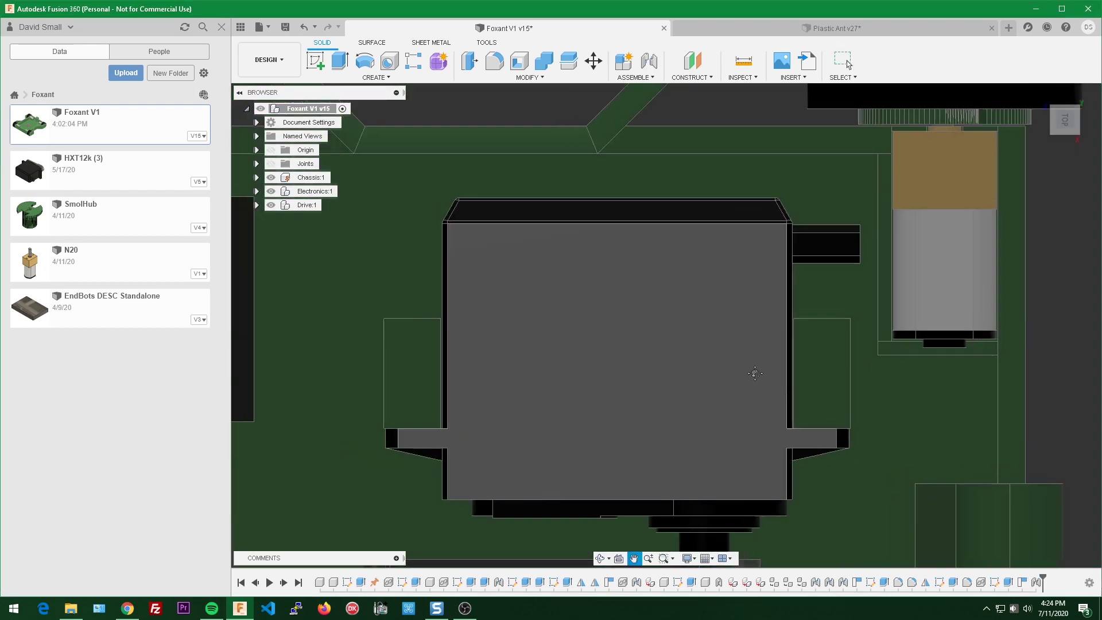
scroll(497, 356, "up", 5)
scroll(580, 335, "down", 5)
scroll(647, 329, "down", 7)
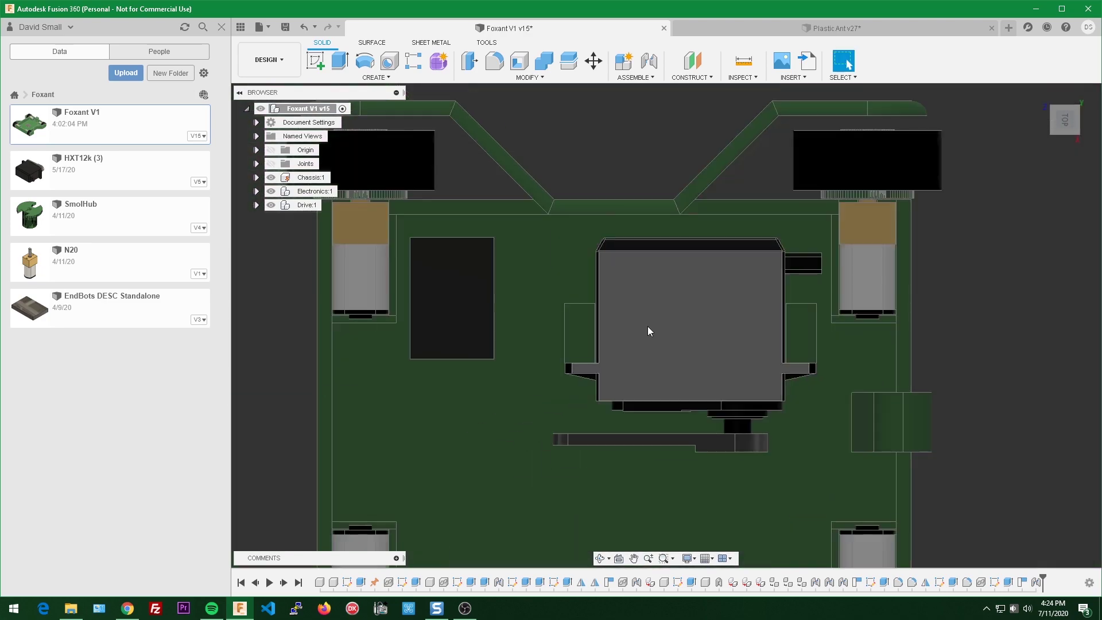
Step: Inspect the mounted servo's position relative to the chassis side wall and floor from above and at an angle
middle_click_drag(649, 330, 568, 301, "shift")
scroll(638, 388, "up", 4)
scroll(550, 339, "up", 4)
scroll(506, 316, "down", 5)
scroll(568, 301, "up", 3)
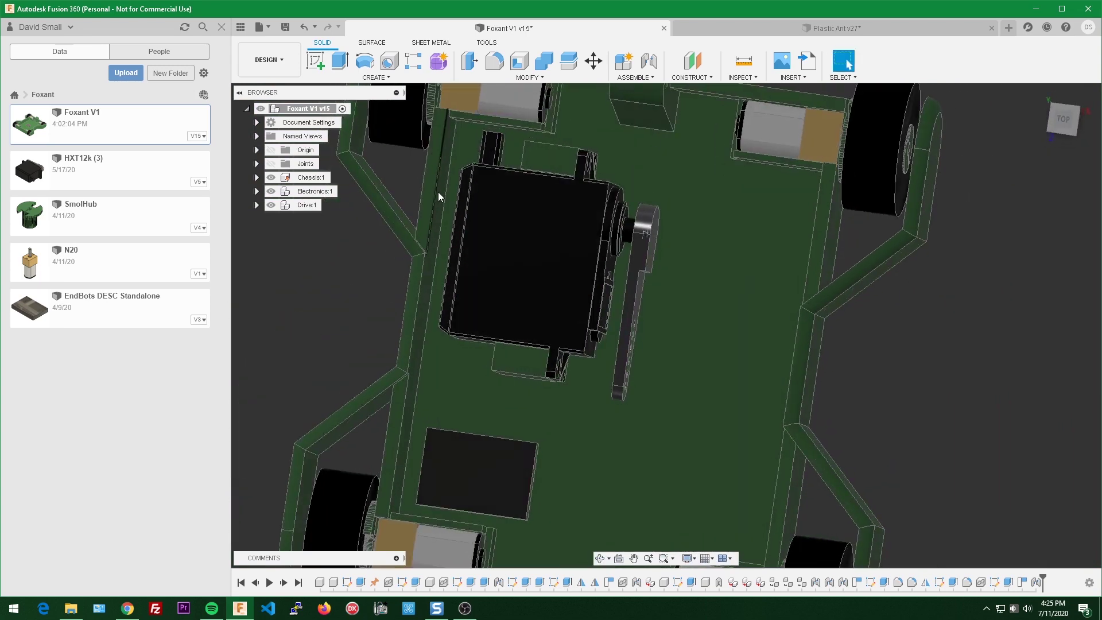
left_click(1067, 125)
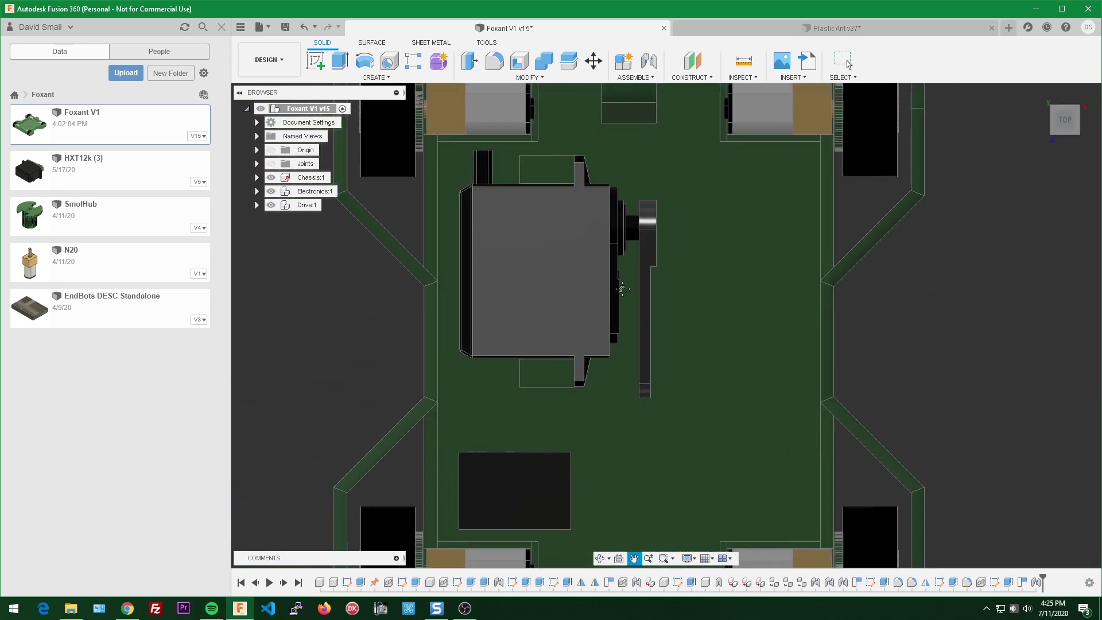
scroll(541, 246, "up", 5)
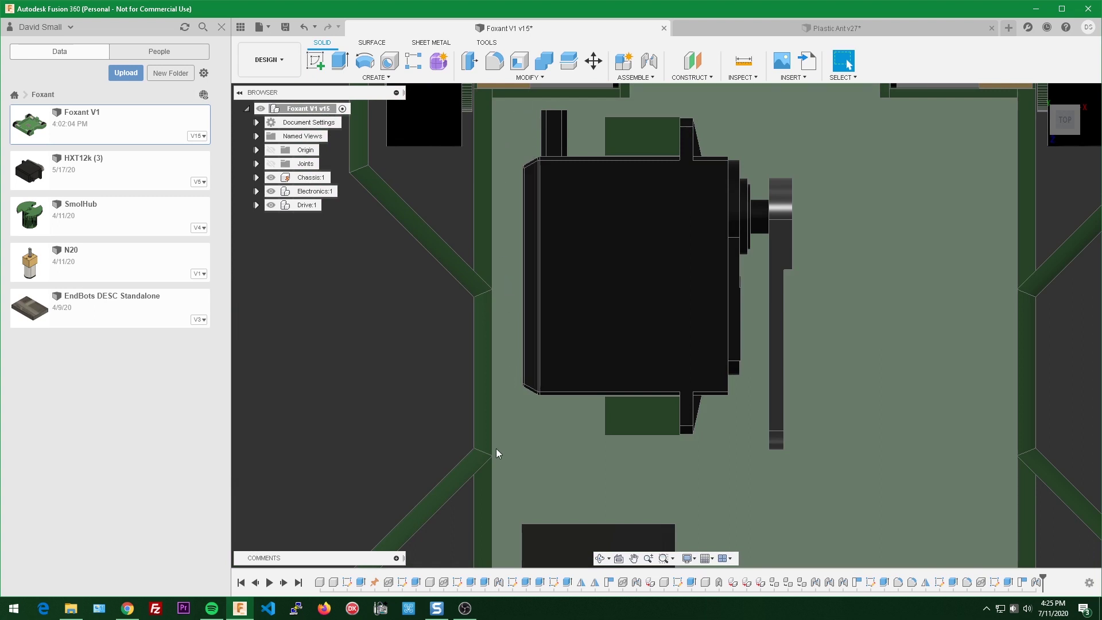
scroll(512, 197, "down", 2)
scroll(514, 202, "up", 4)
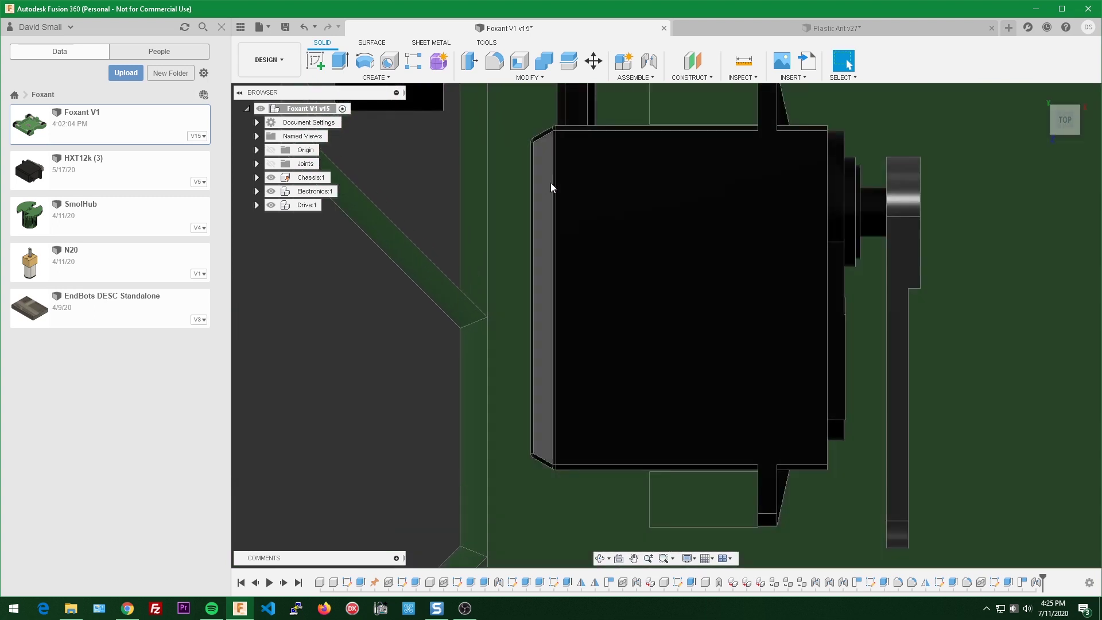
scroll(574, 209, "down", 4)
mouse_move(634, 255)
middle_mouse_down("shift")
mouse_move(621, 193)
mouse_move(630, 247)
middle_mouse_up("shift")
scroll(630, 246, "up", 3)
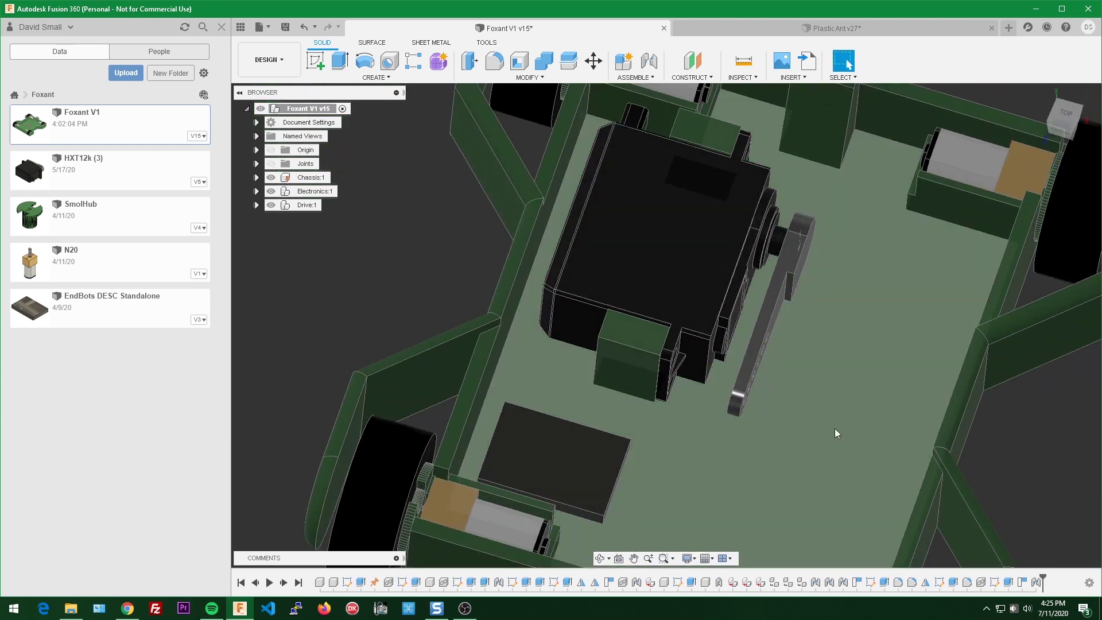
Step: Edit the servo mount sketch, set the upper rectangle's distance from the chassis side wall to 0.65 in, and finish the sketch
double_click(994, 582)
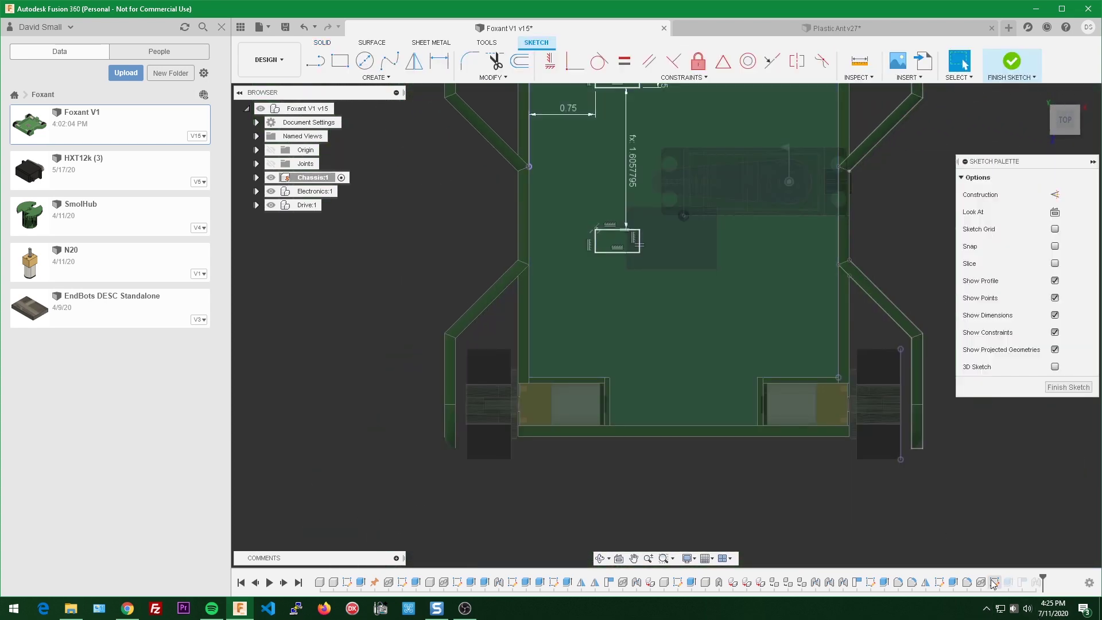
scroll(689, 402, "down", 1)
middle_click_drag(585, 164, 598, 252)
scroll(598, 256, "up", 3)
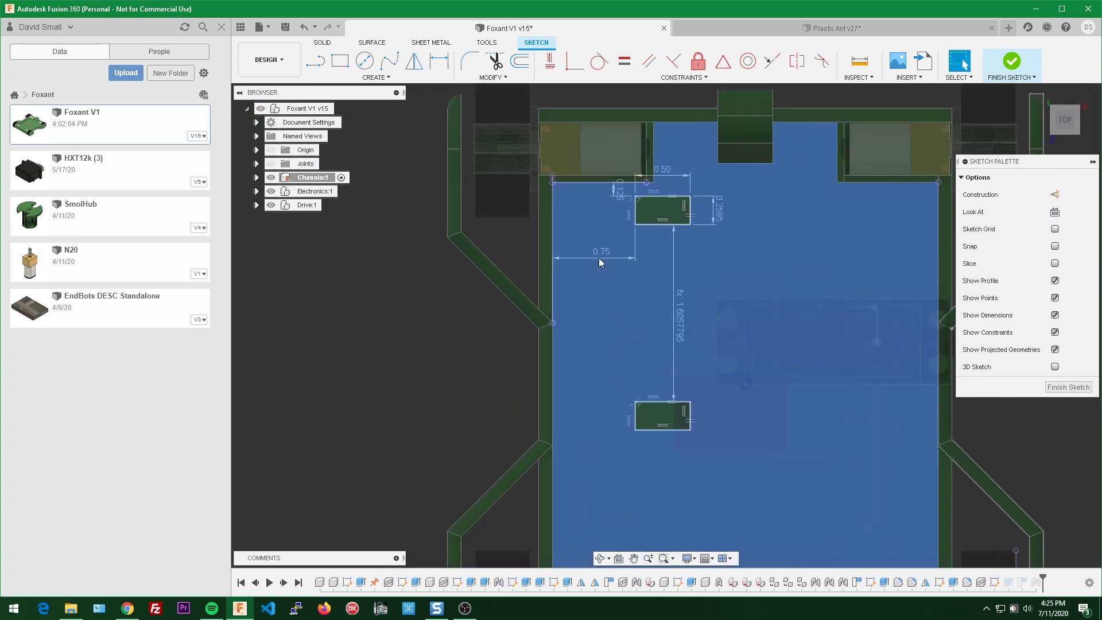
double_click(607, 254)
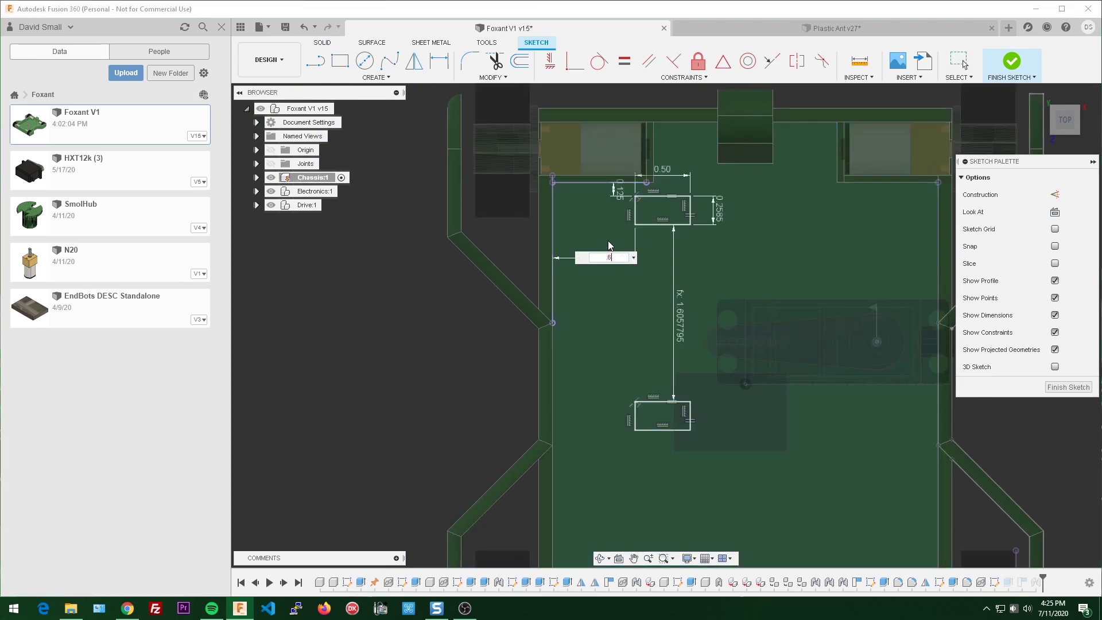
key("Return")
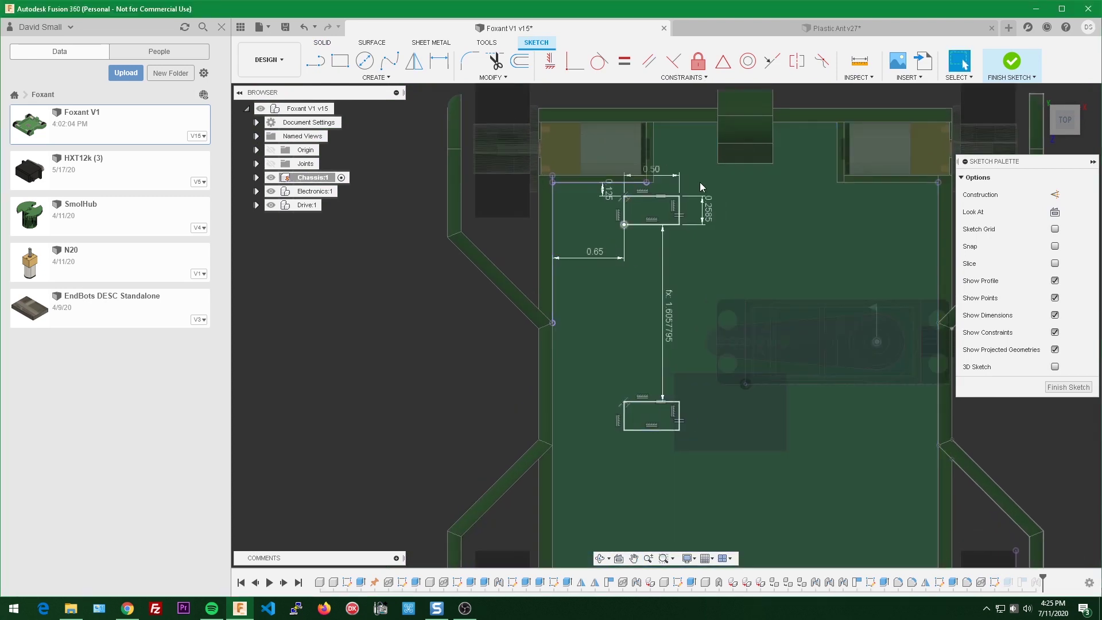
left_click(1068, 387)
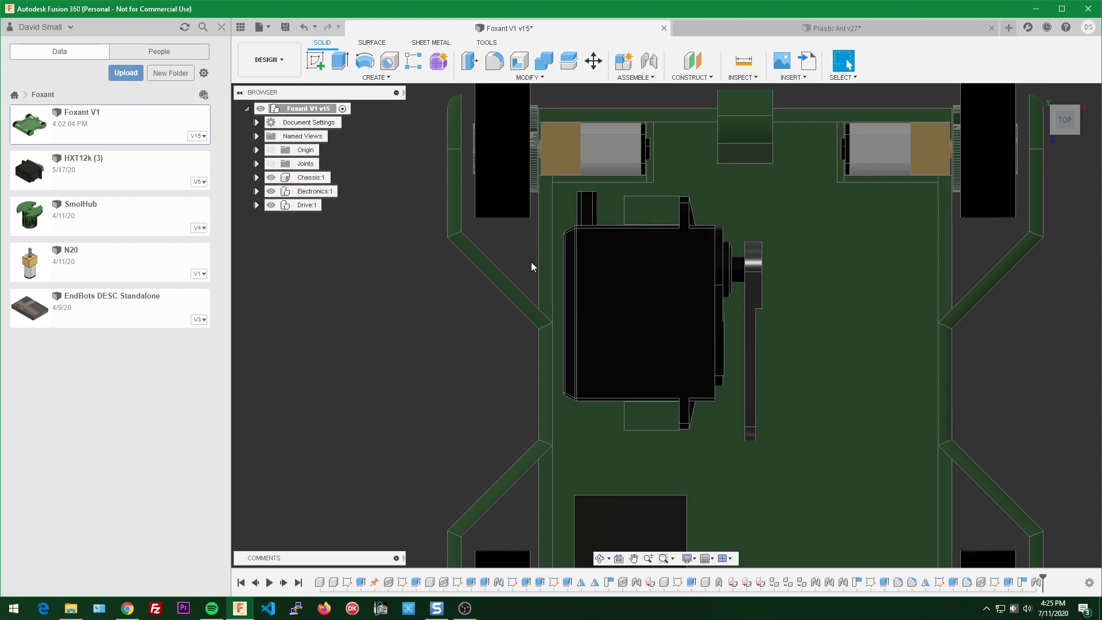
Step: Activate the Chassis component and start a sketch on the mount block face that meets the servo's mounting ear
scroll(691, 374, "down", 2)
middle_click_drag(696, 368, 667, 285, "shift")
scroll(679, 321, "up", 4)
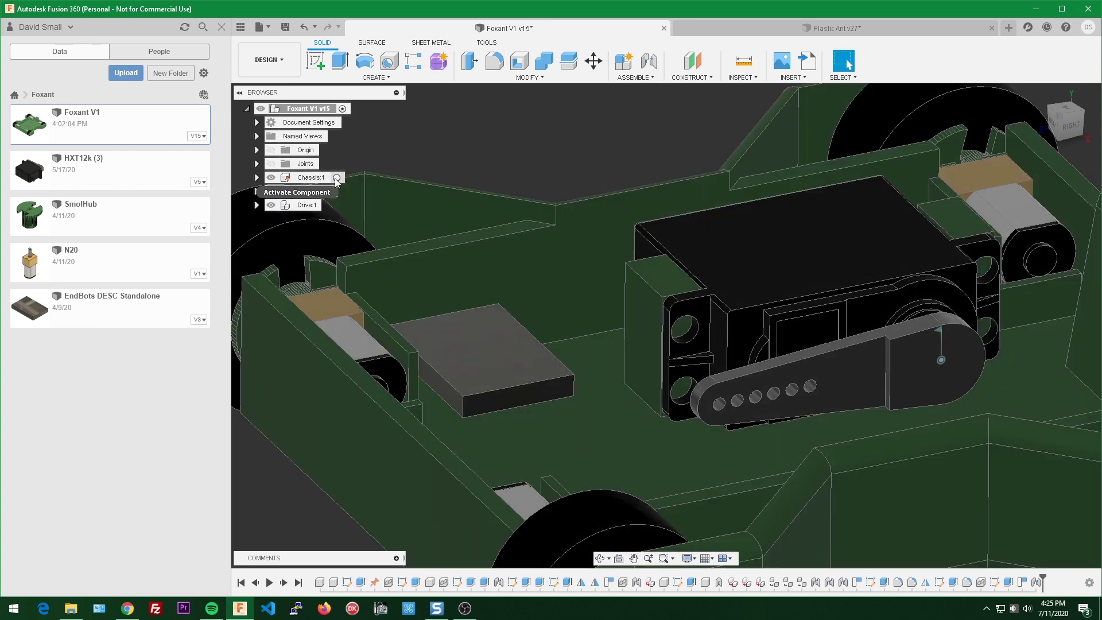
double_click(321, 178)
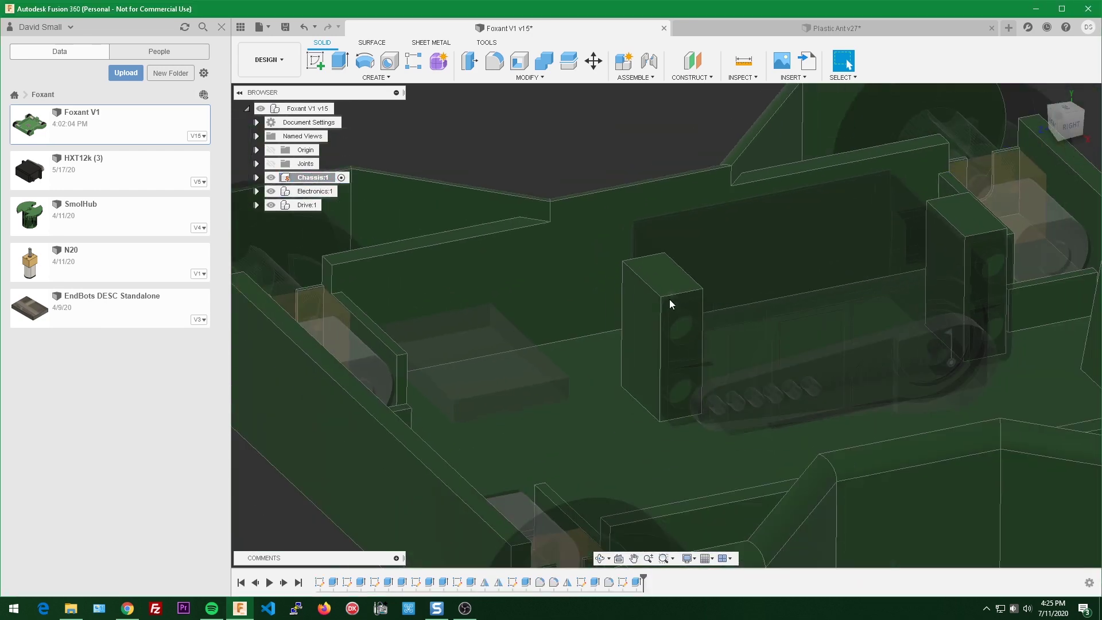
left_click(319, 61)
scroll(658, 235, "up", 7)
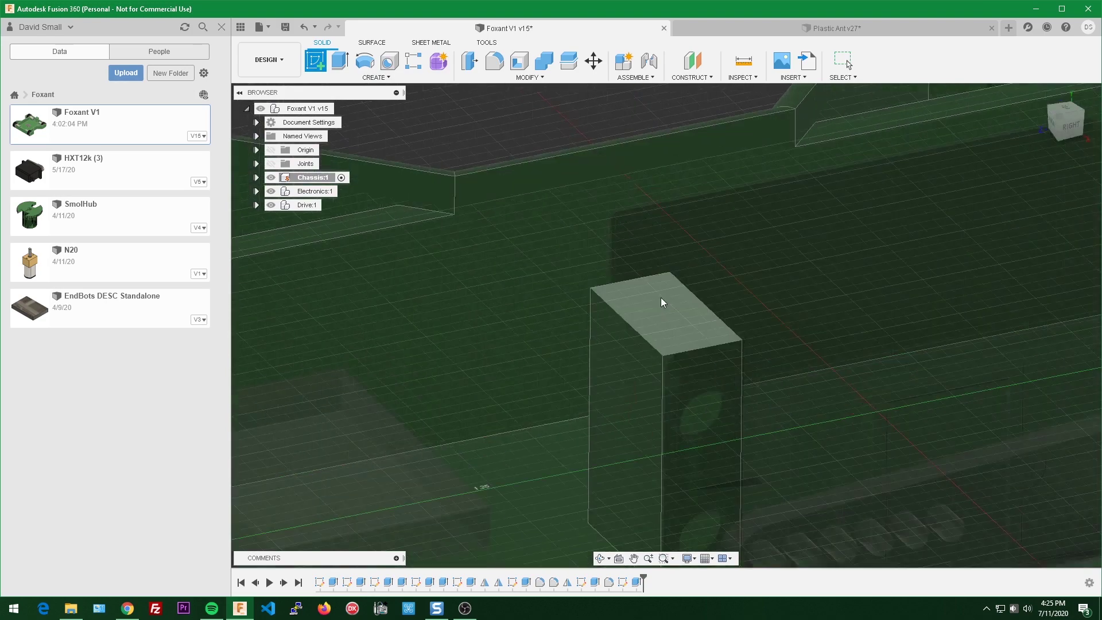
middle_click_drag(670, 373, 627, 229)
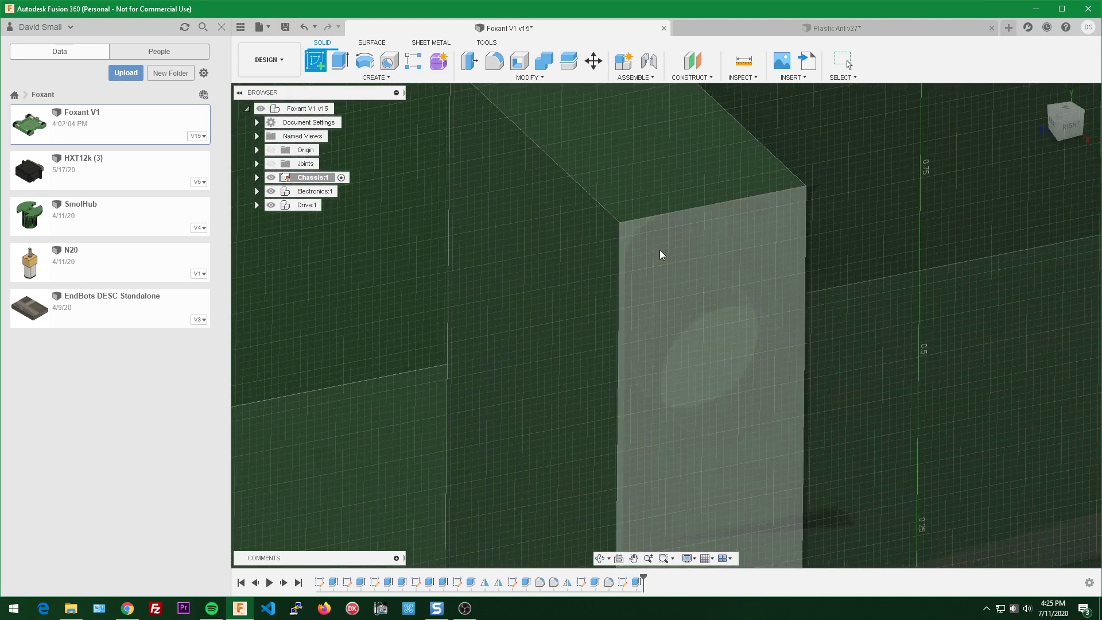
left_click(622, 235)
mouse_move(794, 322)
middle_mouse_down()
mouse_move(637, 201)
mouse_move(712, 319)
middle_mouse_up()
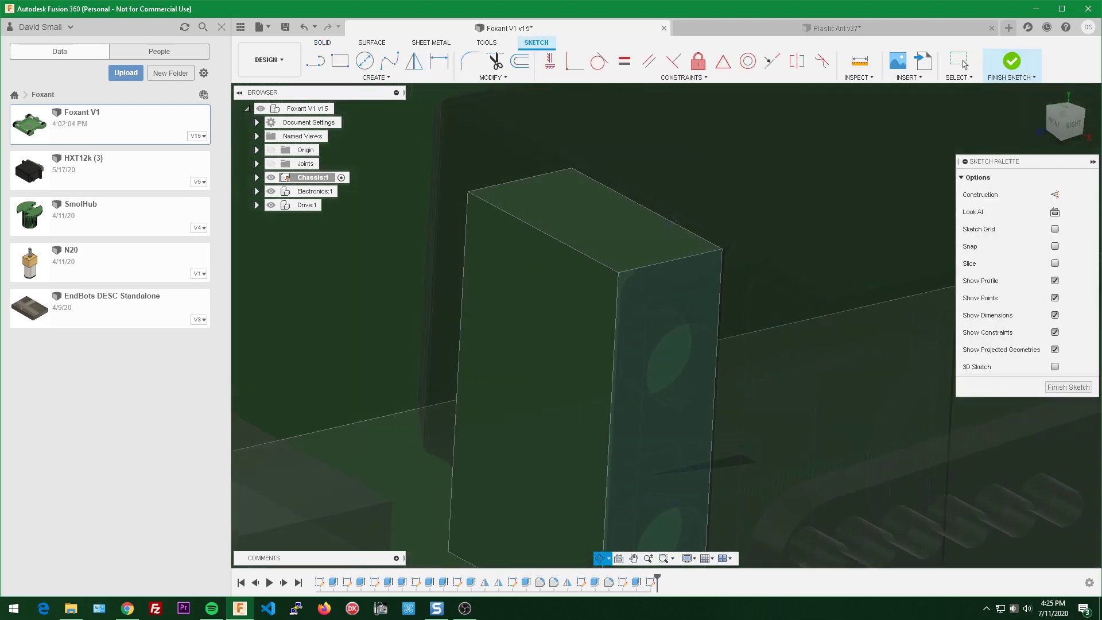
Step: Project the servo's two screw holes onto the sketch at the first mount block
scroll(713, 319, "down", 3)
scroll(710, 319, "up", 2)
key("p")
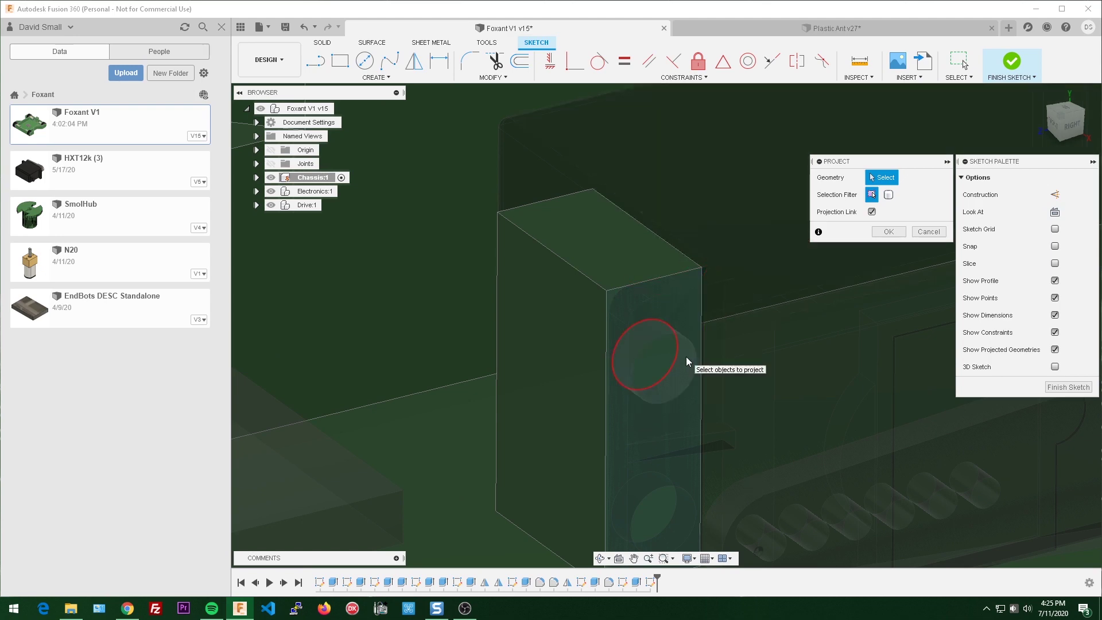
left_click(686, 357)
left_click(674, 505)
scroll(681, 502, "down", 3)
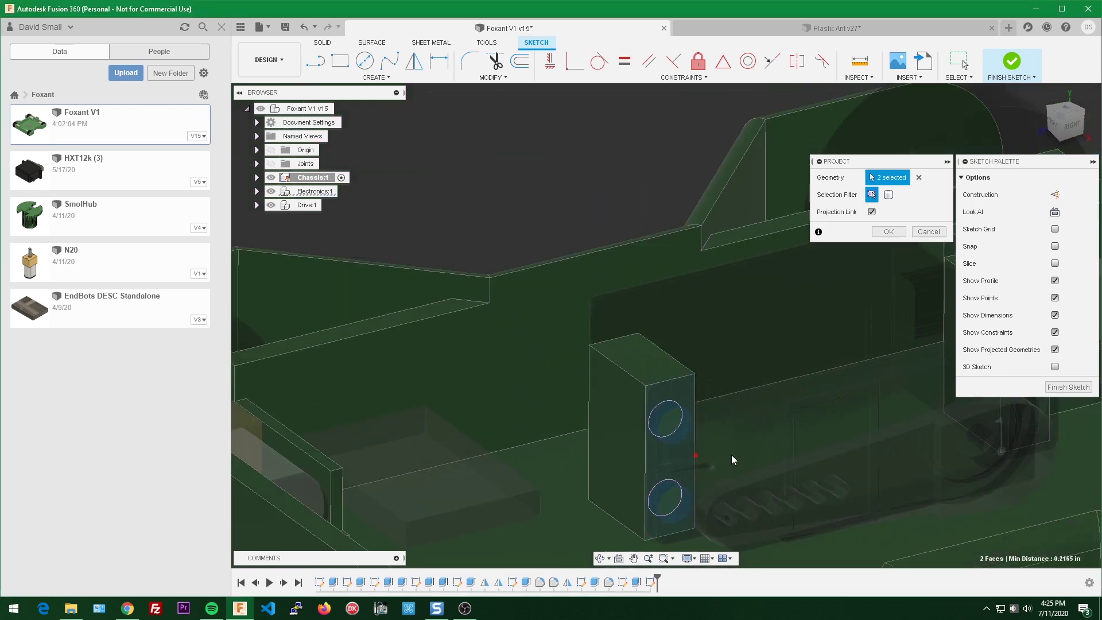
Step: Add the two screw holes at the opposite mount block and complete the projection
middle_click_drag(731, 455, 402, 344)
middle_click_drag(591, 388, 597, 425, "shift")
scroll(734, 414, "up", 2)
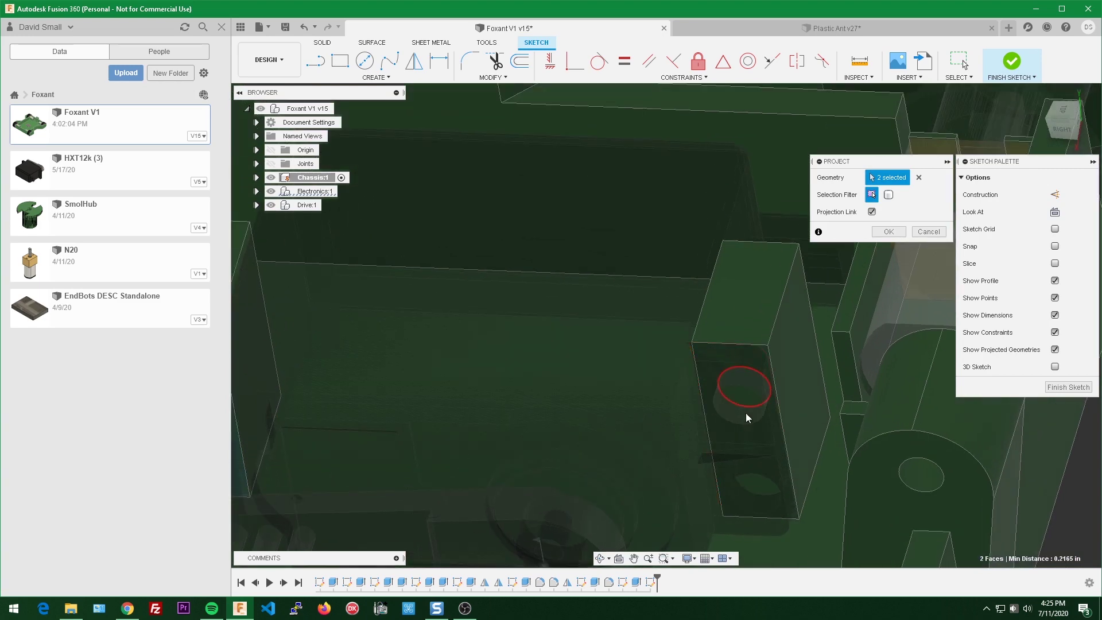
left_click(745, 412)
left_click(749, 497)
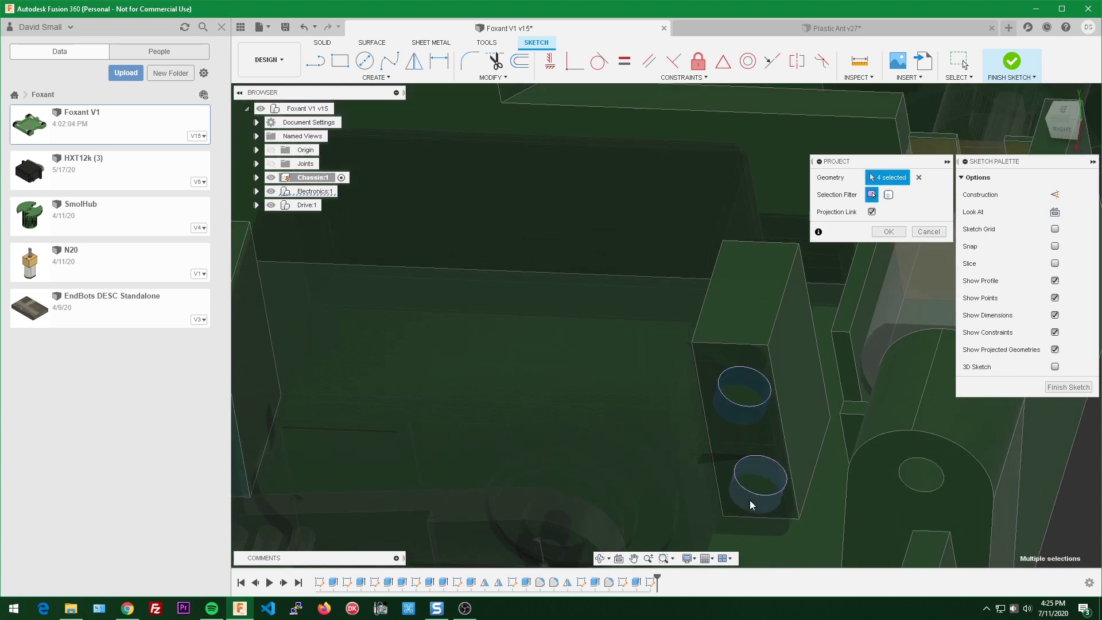
left_click(885, 233)
Step: Extrude the four projected circles as a cut, with the extent set to the mount block's back face
scroll(724, 356, "down", 2)
left_click(725, 359)
left_click(744, 442)
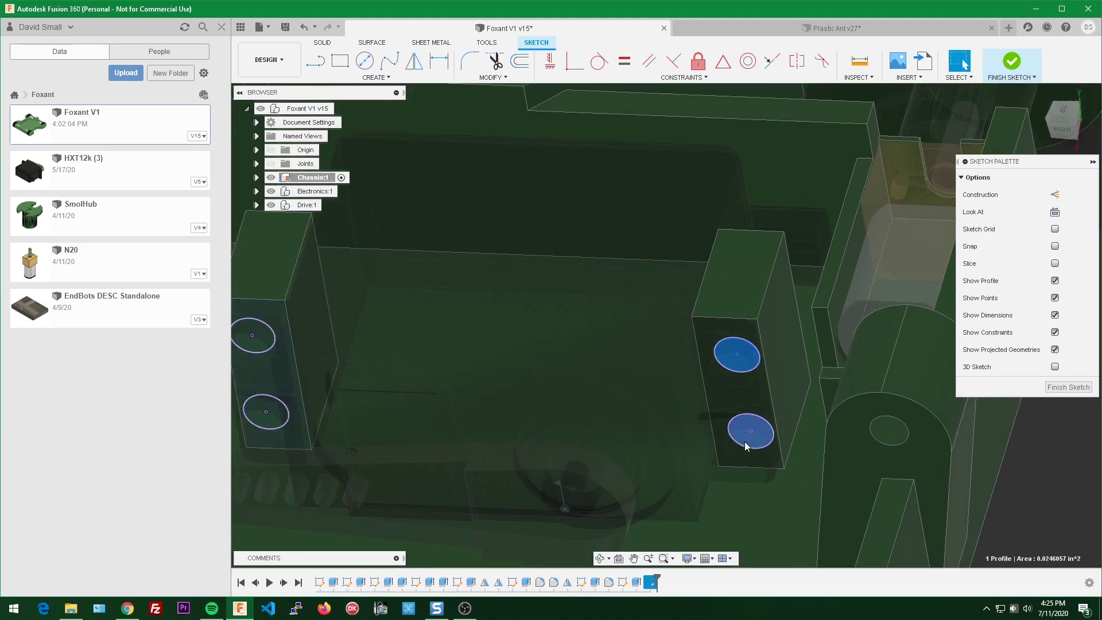
middle_click_drag(417, 318, 529, 325)
scroll(474, 352, "up", 2)
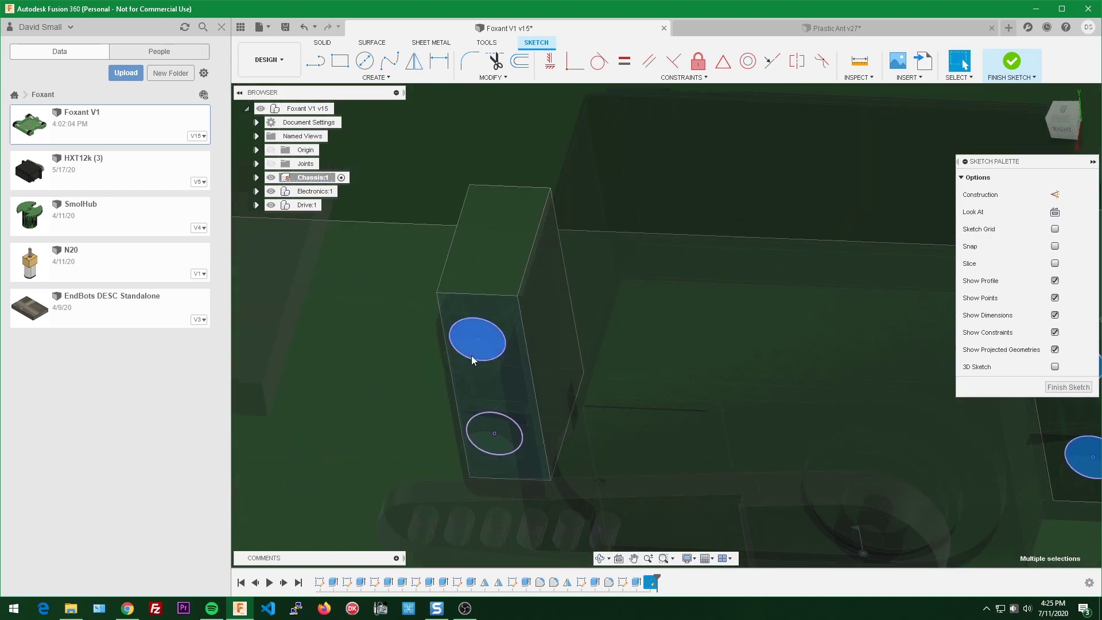
middle_click_drag(497, 423, 769, 447, "shift")
key("e")
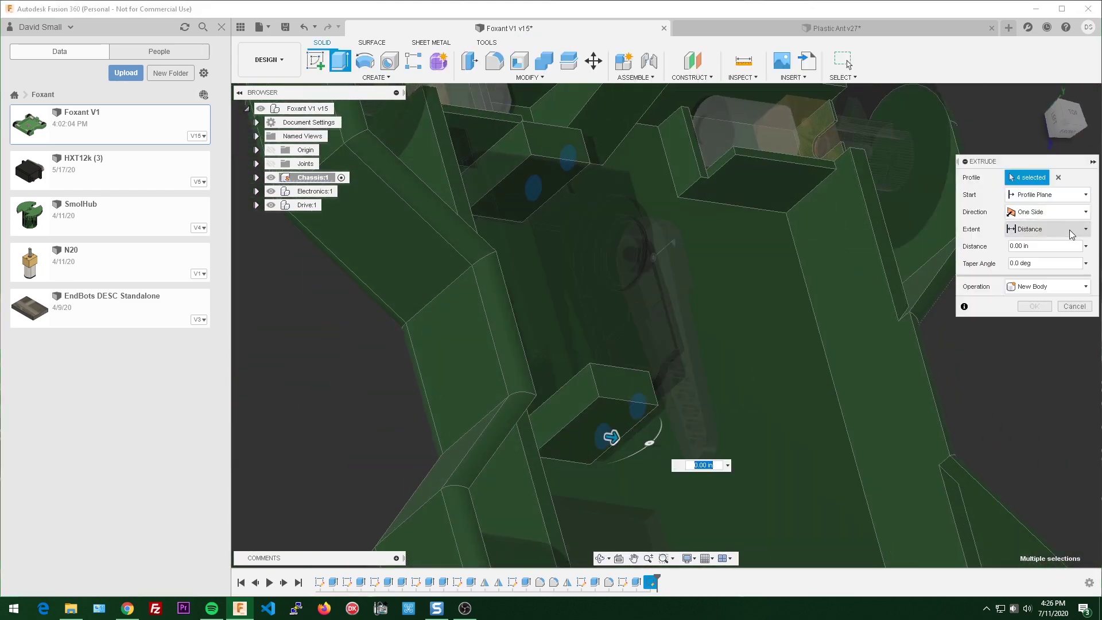
left_click(1041, 228)
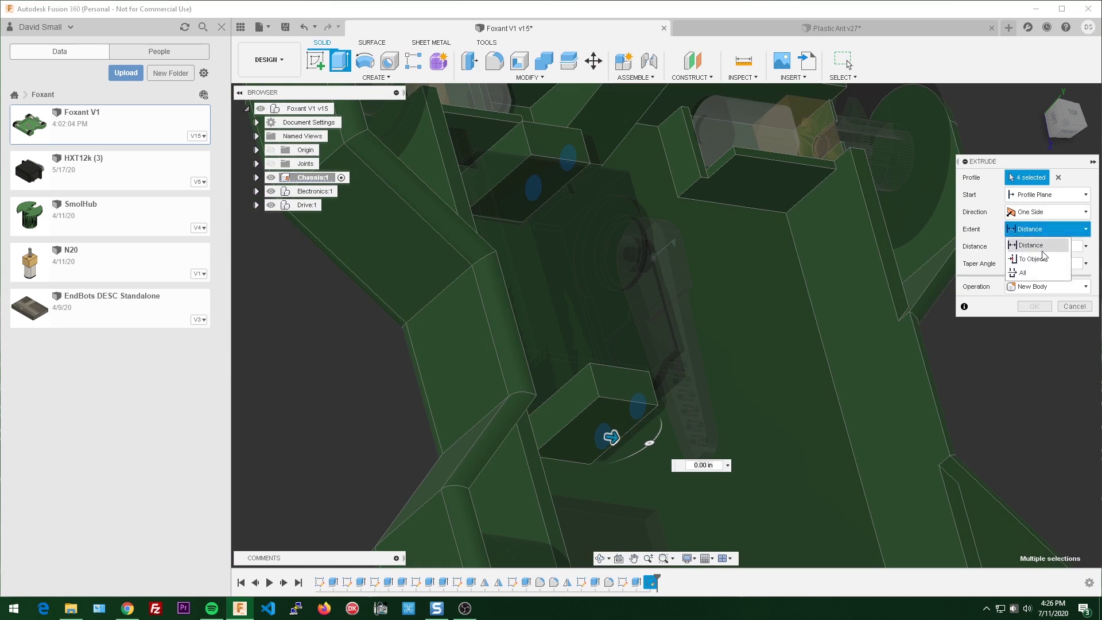
left_click(1030, 245)
scroll(649, 338, "up", 3)
left_click(533, 424)
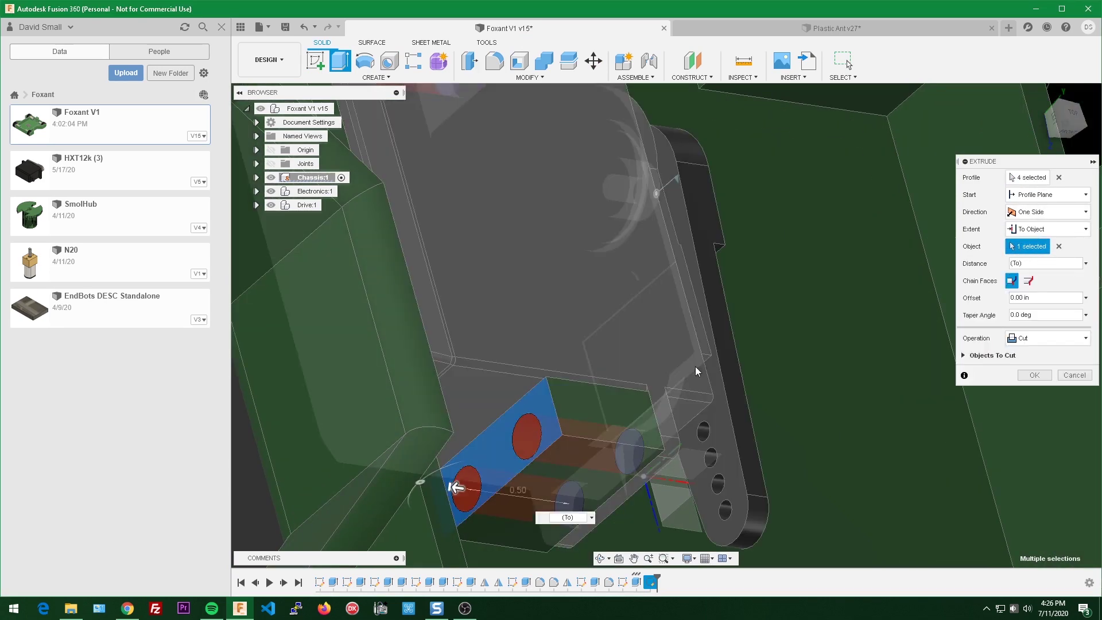
middle_click_drag(694, 366, 654, 389, "shift")
middle_click_drag(746, 377, 598, 377, "shift")
middle_click_drag(662, 267, 753, 261, "shift")
left_click(1033, 375)
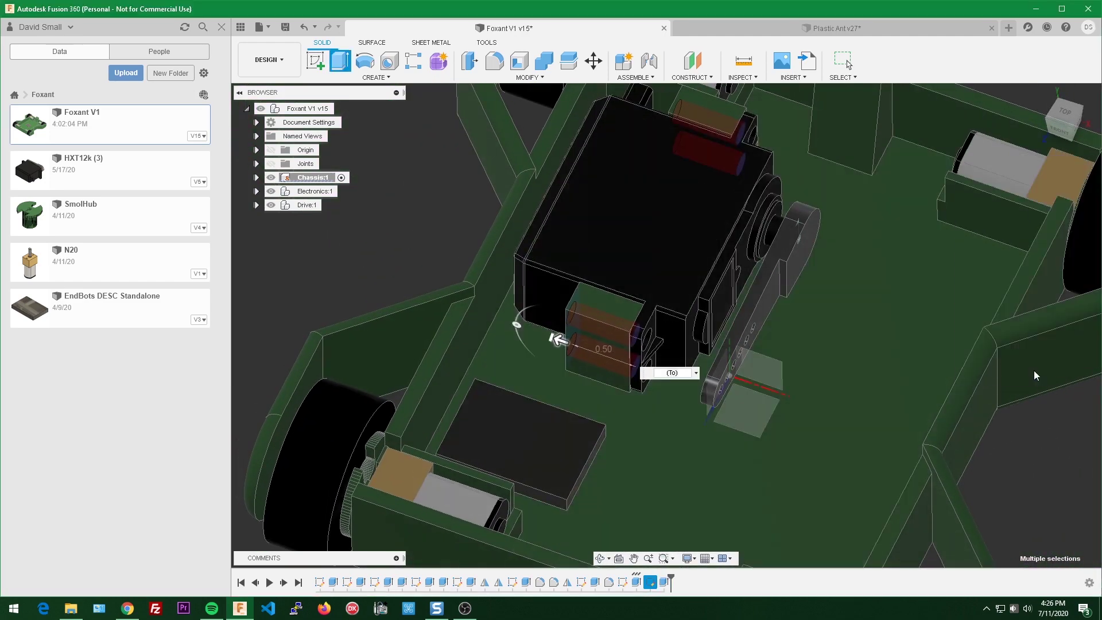
Step: Examine the screw holes in the servo mount blocks up close
middle_click_drag(1034, 374, 545, 372, "shift")
scroll(700, 316, "up", 6)
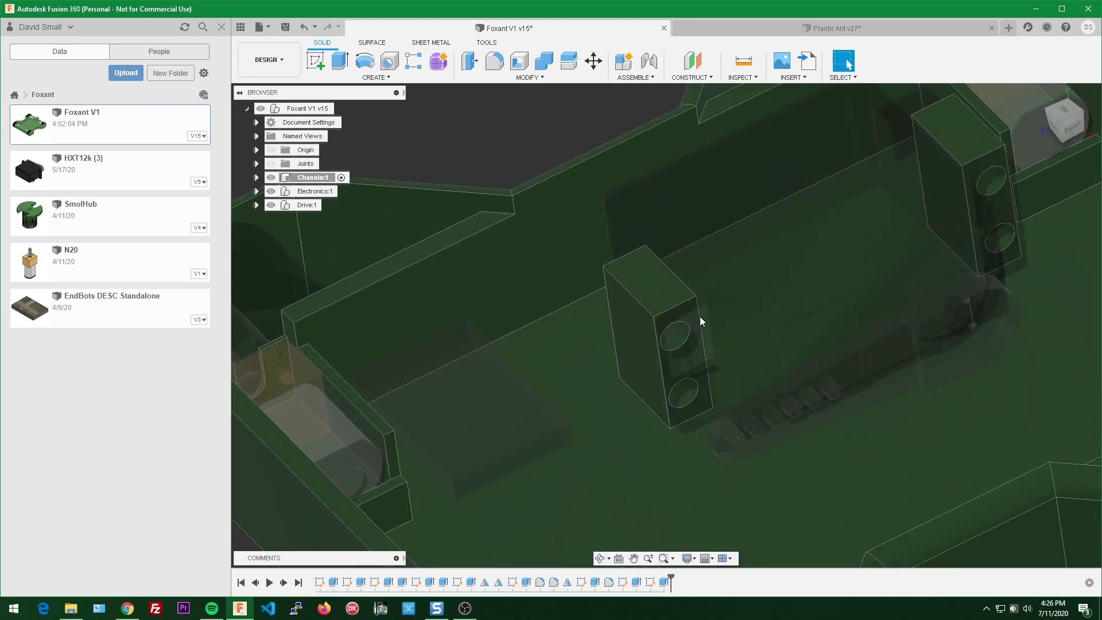
scroll(658, 281, "down", 1)
scroll(659, 281, "down", 1)
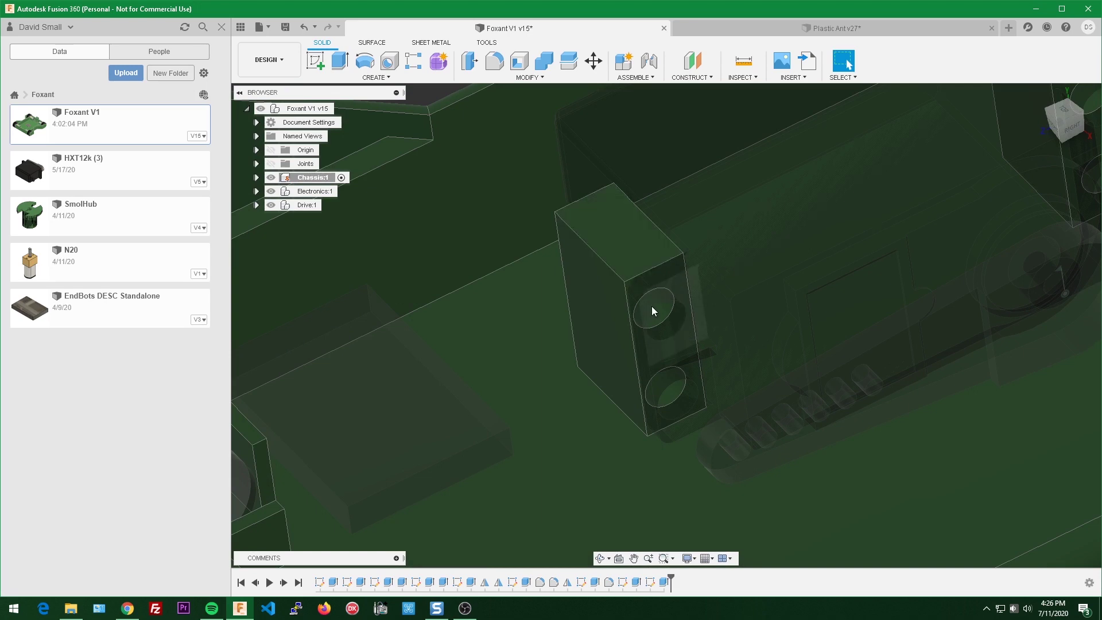
scroll(719, 282, "down", 1)
middle_click_drag(720, 282, 690, 370)
scroll(690, 370, "up", 2)
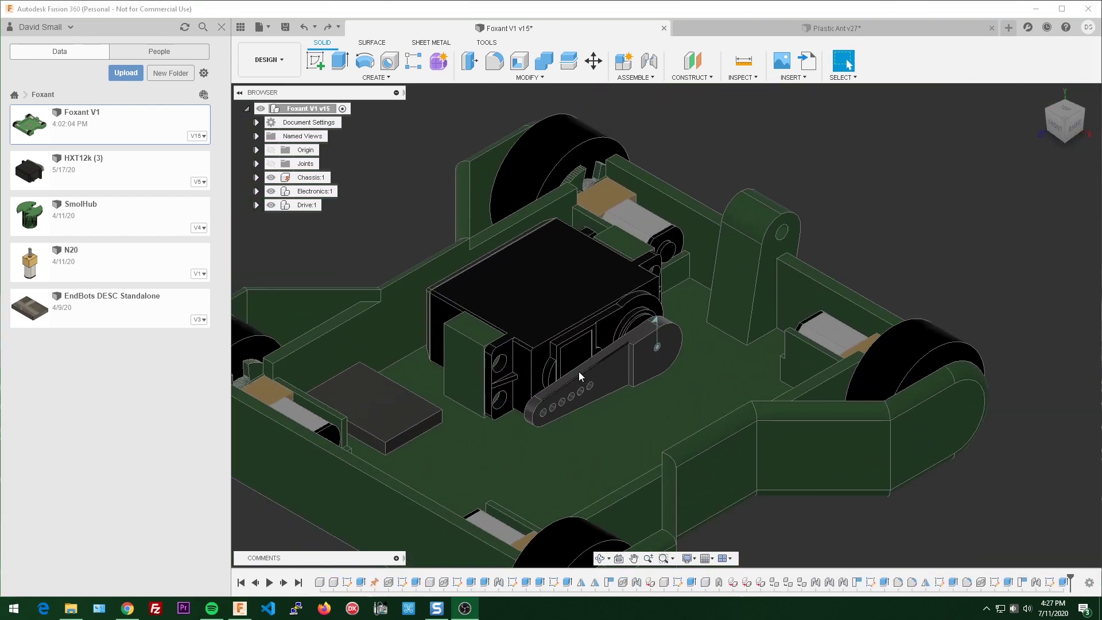
Step: Create a component named Weapon in the top-level assembly and a component named Arm inside it
left_click_drag(567, 390, 693, 226)
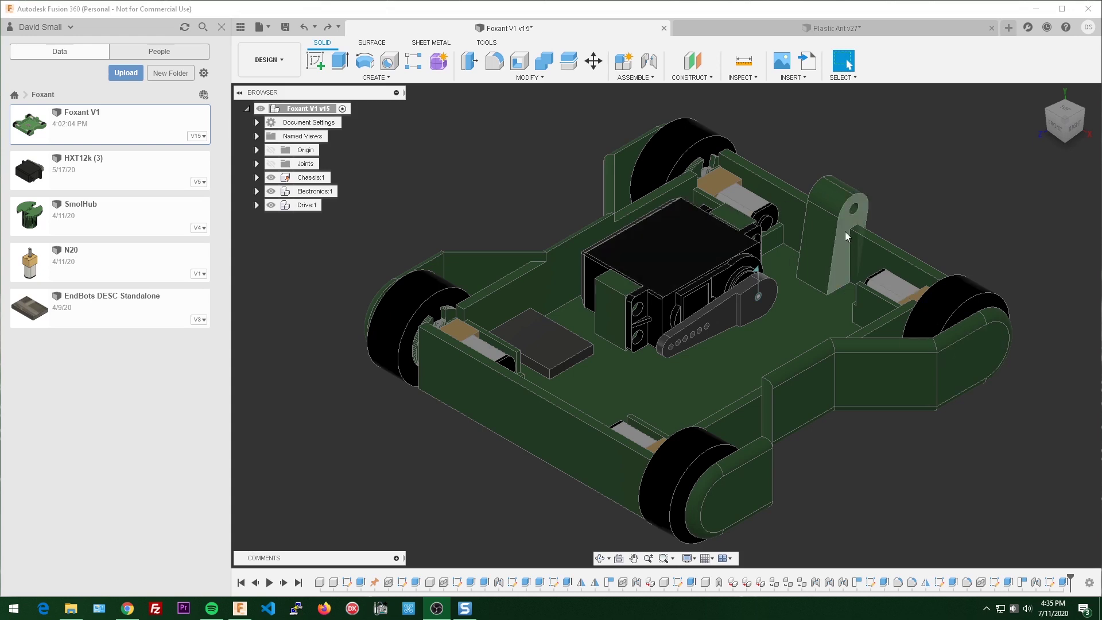
right_click(305, 112)
left_click(327, 113)
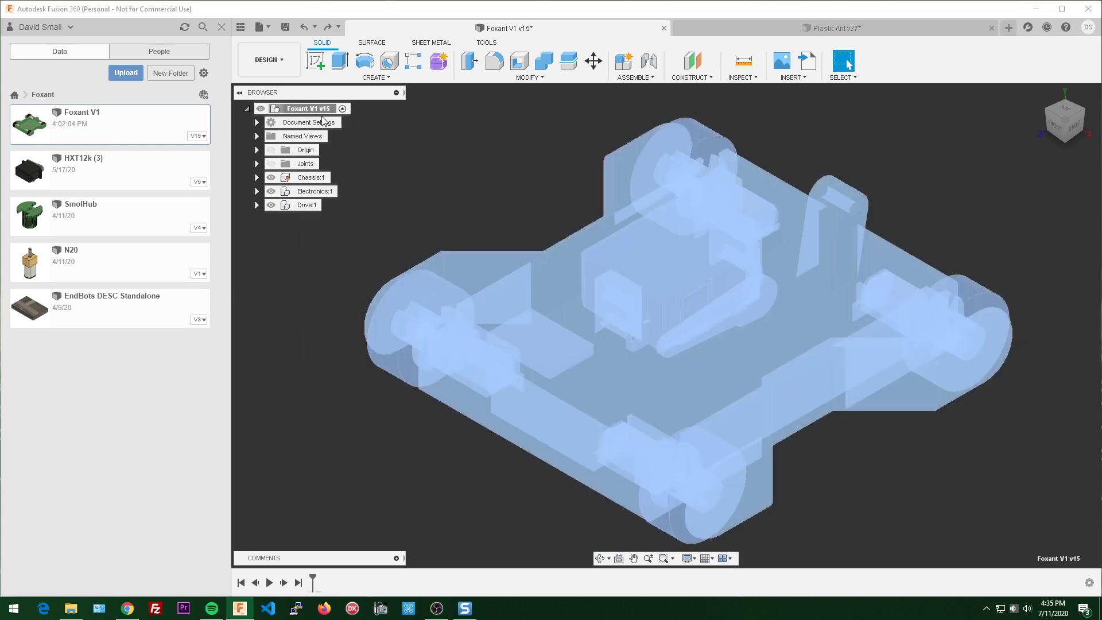
type("Weapon")
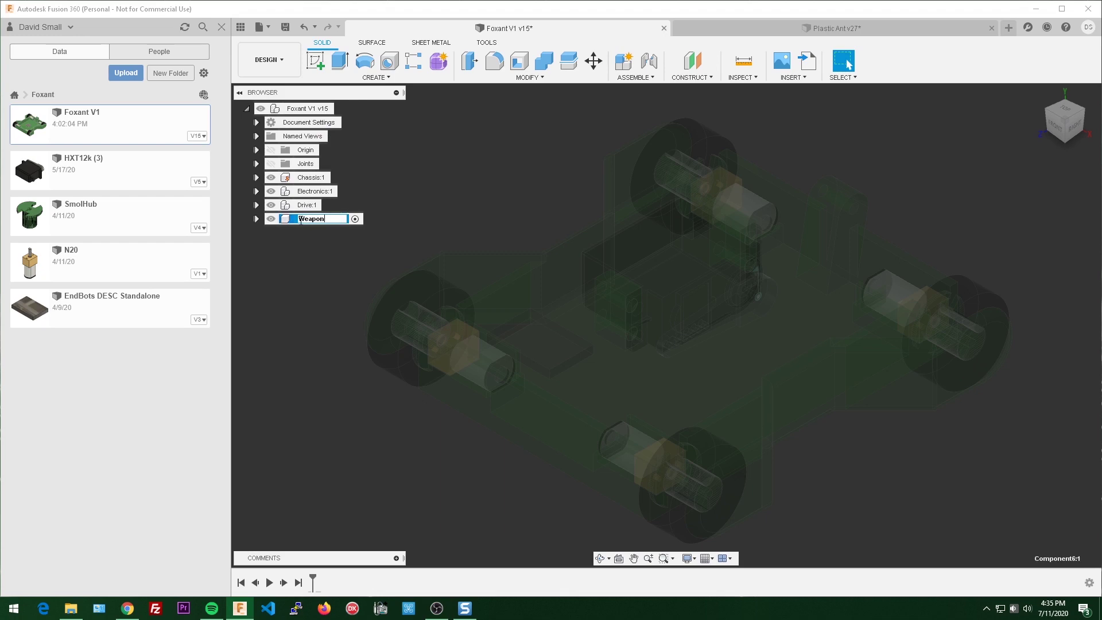
key("Return")
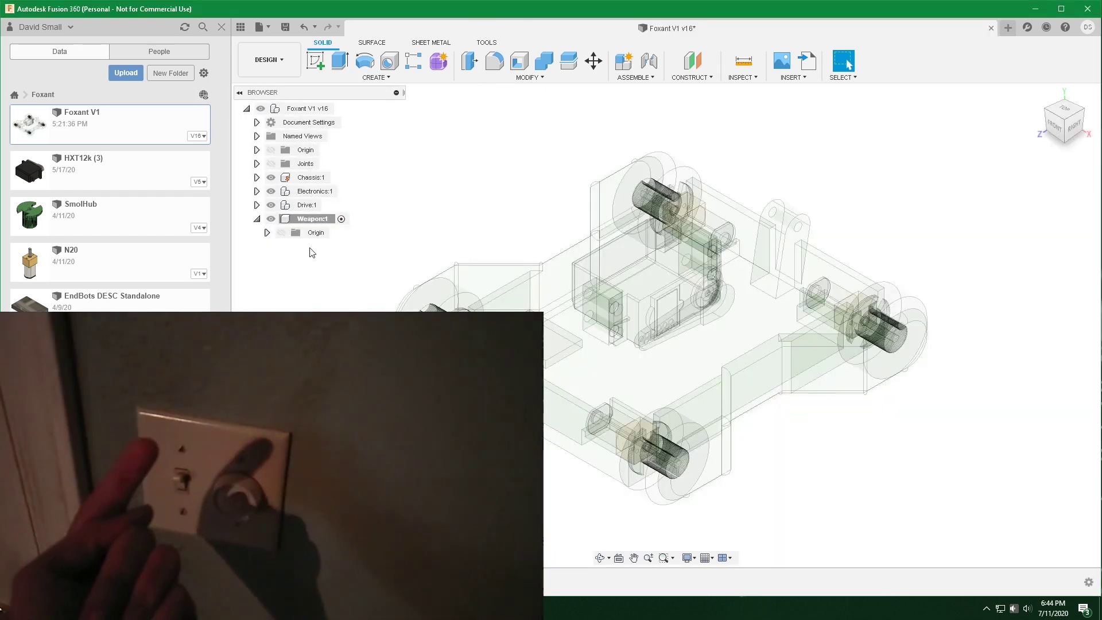
right_click(315, 218)
left_click(356, 252)
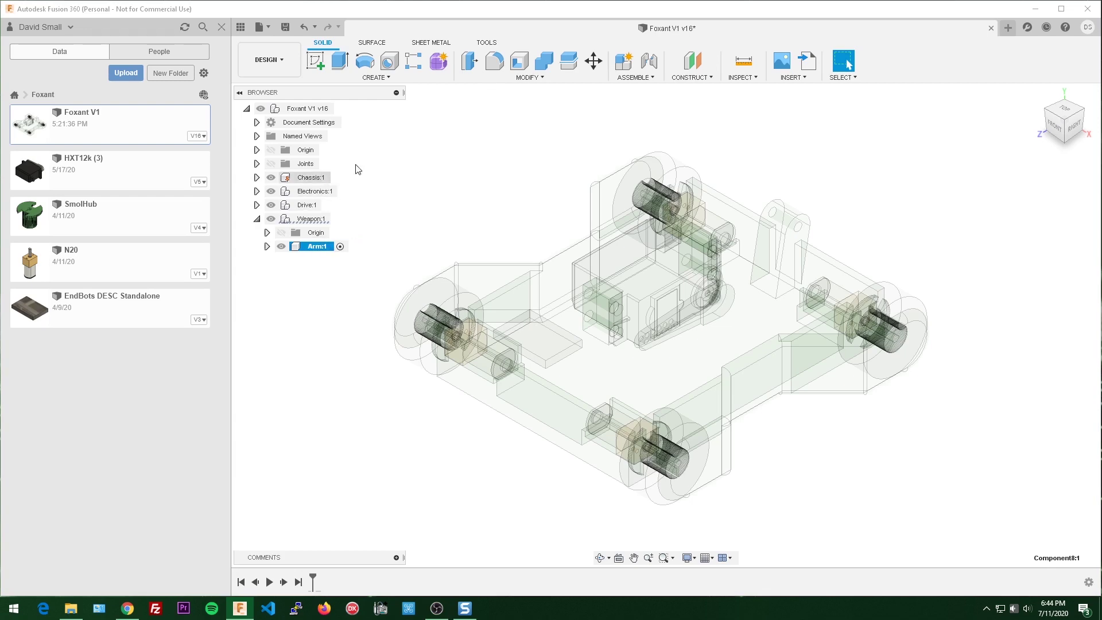
Step: Start a sketch for the arm on the side face of the chassis pivot bracket and project the bracket's hole
left_click(315, 58)
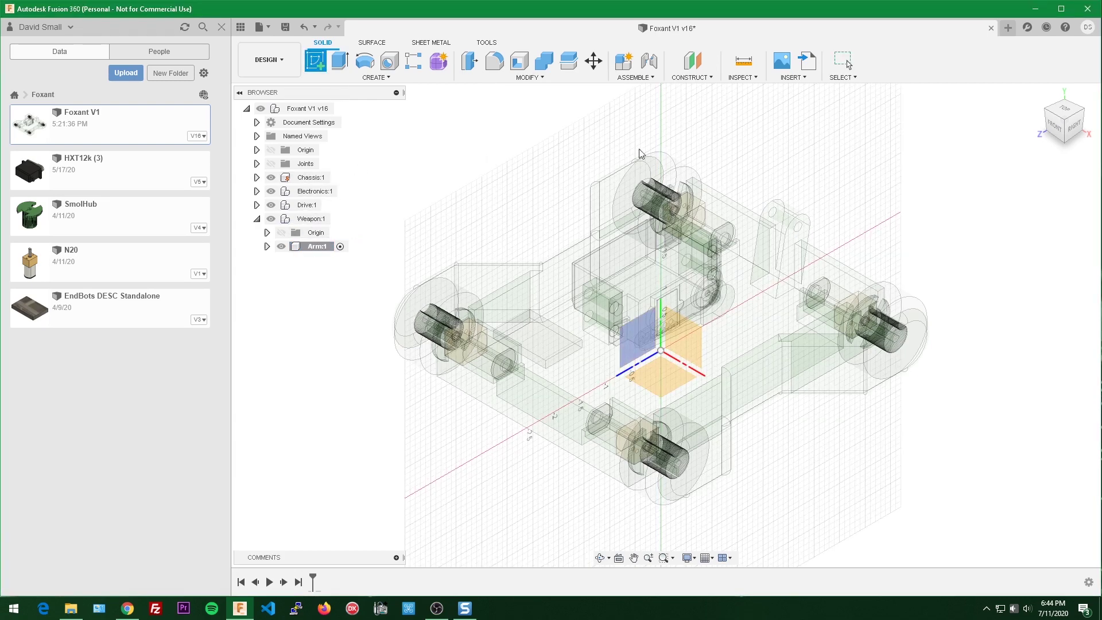
left_click(796, 238)
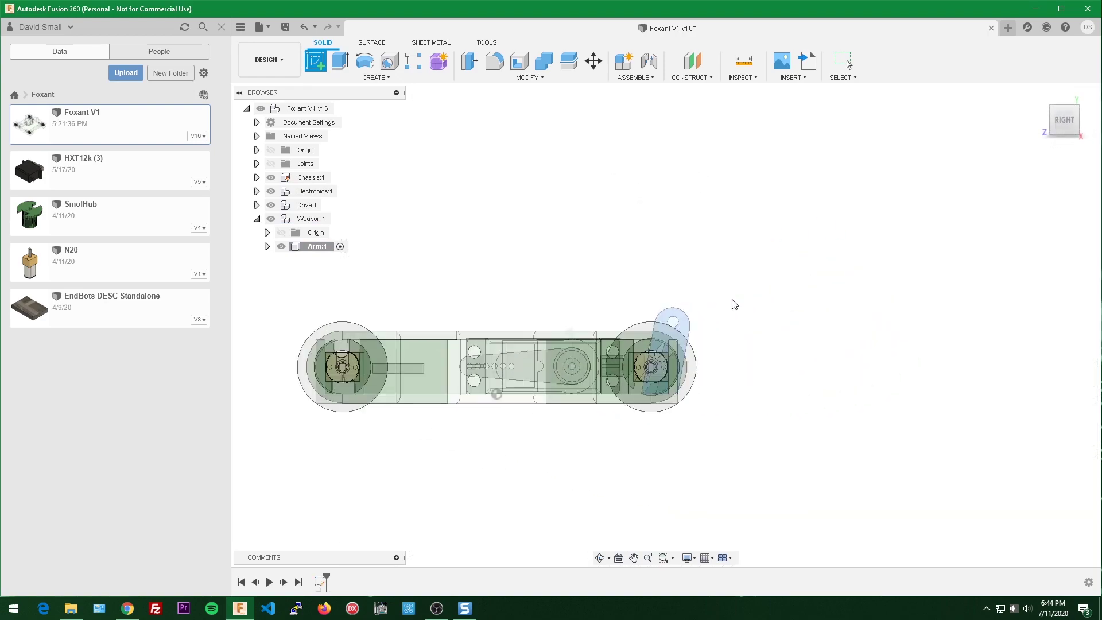
scroll(711, 299, "down", 6)
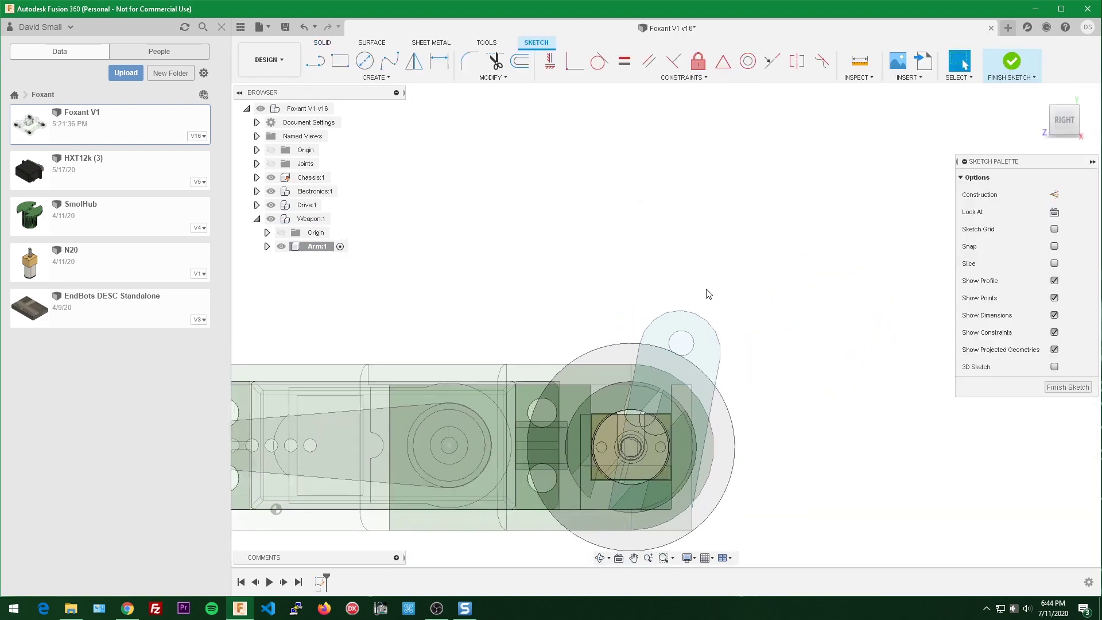
middle_click_drag(696, 288, 656, 240)
scroll(746, 313, "up", 5)
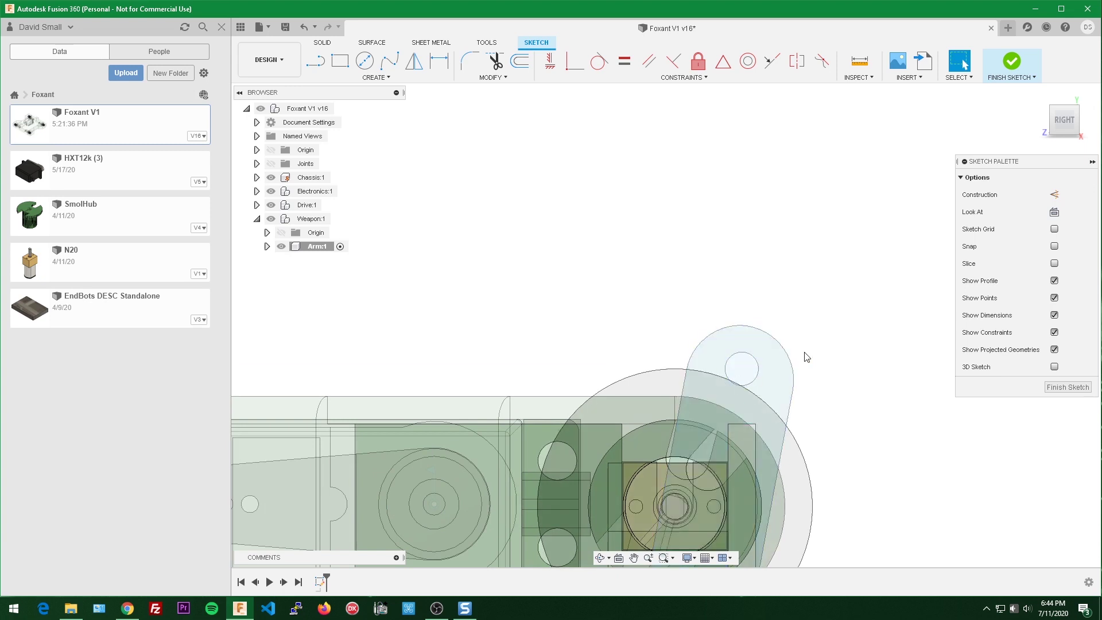
scroll(803, 356, "up", 1)
middle_click_drag(834, 339, 832, 281)
key("p")
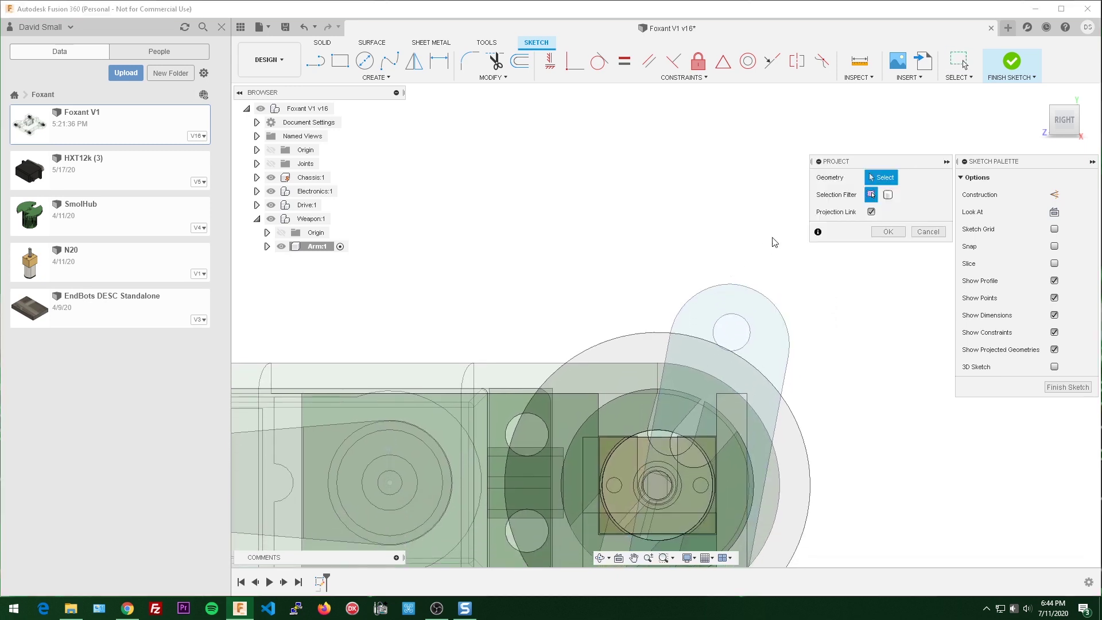
left_click(747, 326)
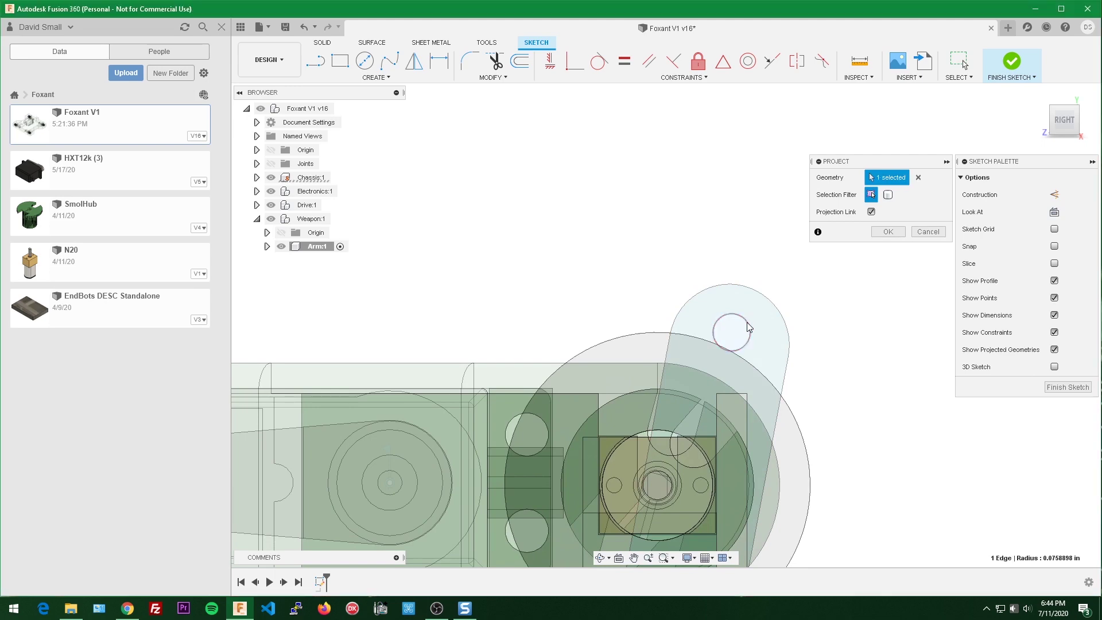
left_click(897, 236)
Step: Start the arm outline with a short vertical line beyond the pivot hole and a long line along the chassis top toward the opposite wheel
scroll(858, 215, "down", 4)
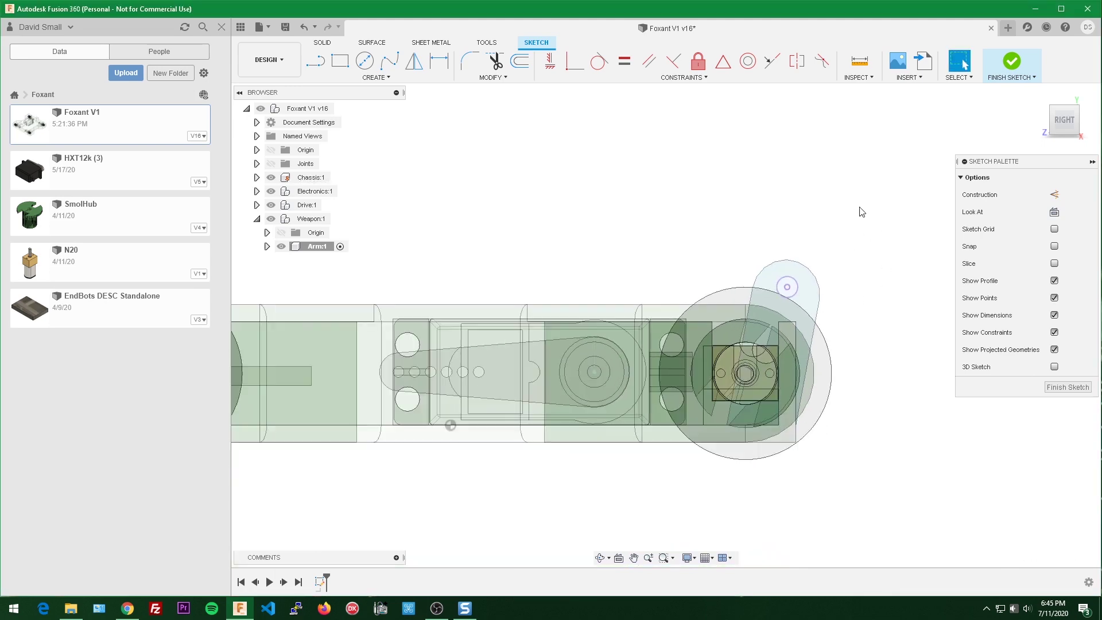
scroll(746, 218, "up", 1)
key("l")
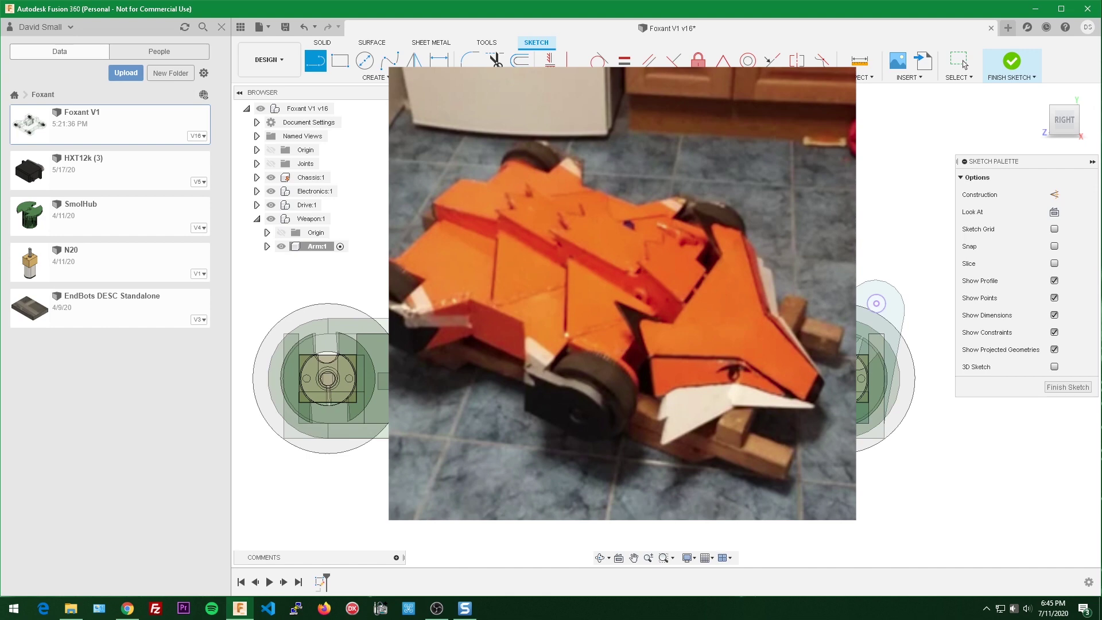
scroll(878, 231, "down", 2)
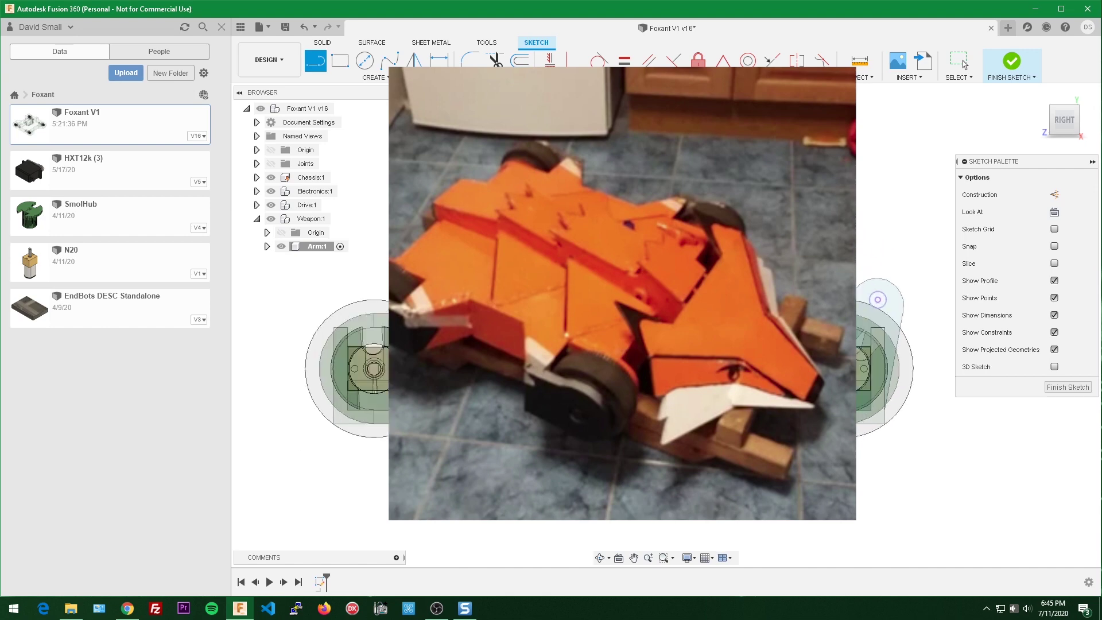
scroll(752, 187, "up", 2)
middle_click_drag(792, 230, 791, 206)
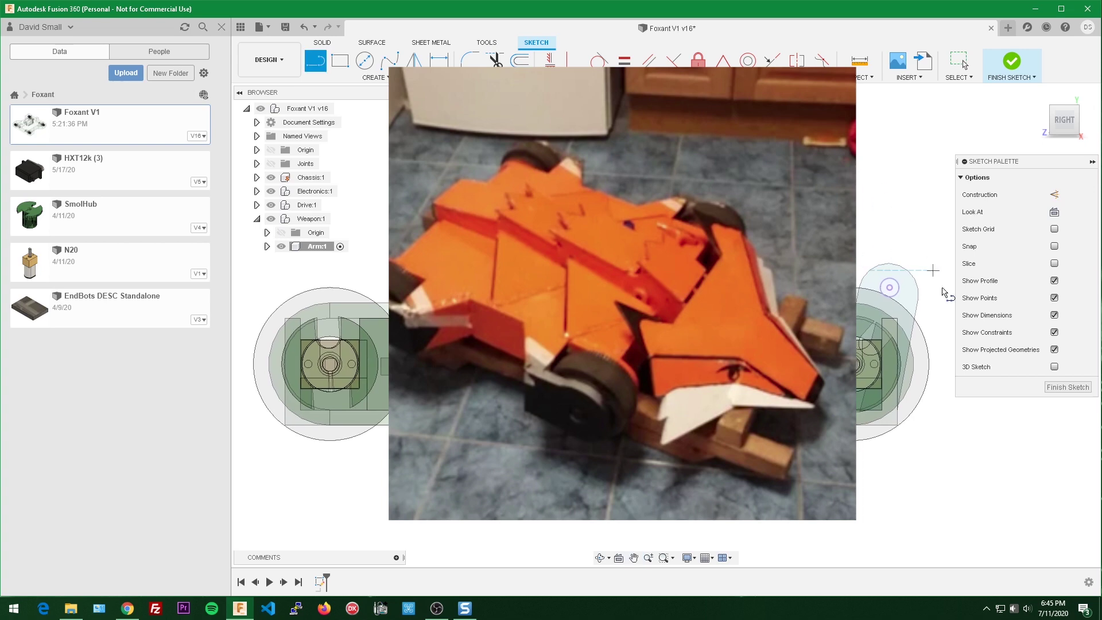
left_click(932, 264)
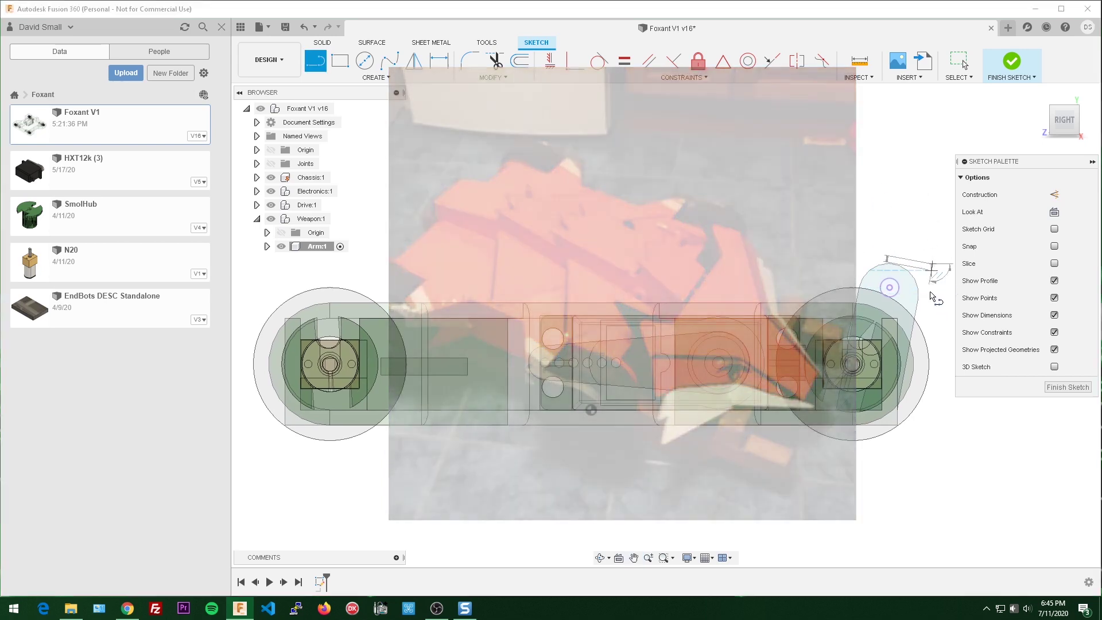
left_click(933, 312)
middle_click_drag(415, 263, 591, 246)
left_click(566, 270)
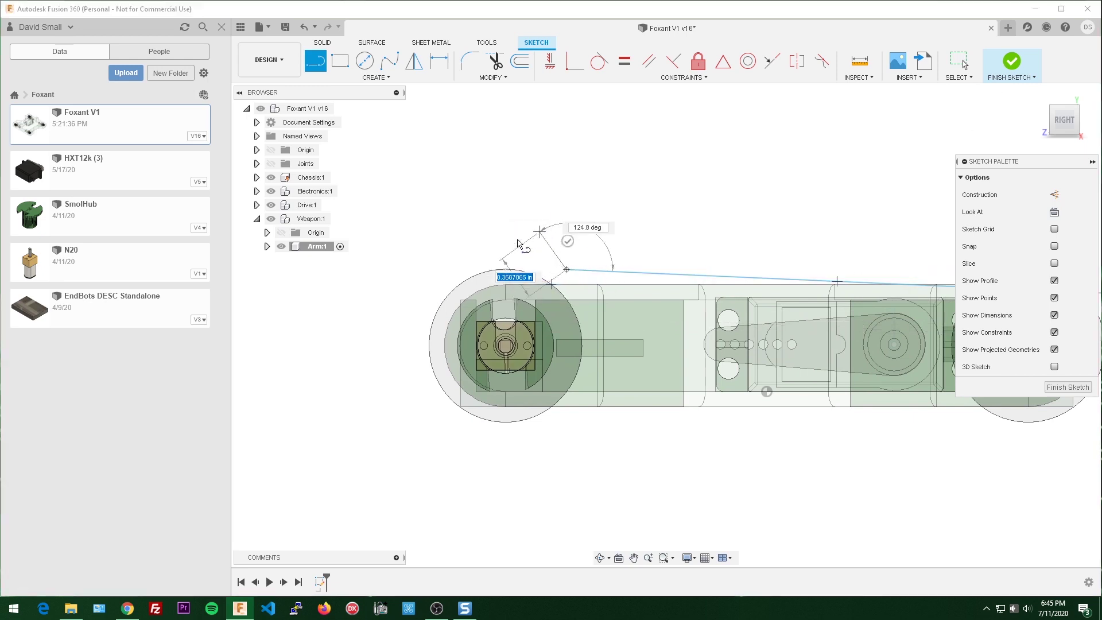
Step: Continue the outline with a line sloping down past the far wheel, a short upright tip and a line rising back above the wheel
left_click(400, 408)
left_click(403, 330)
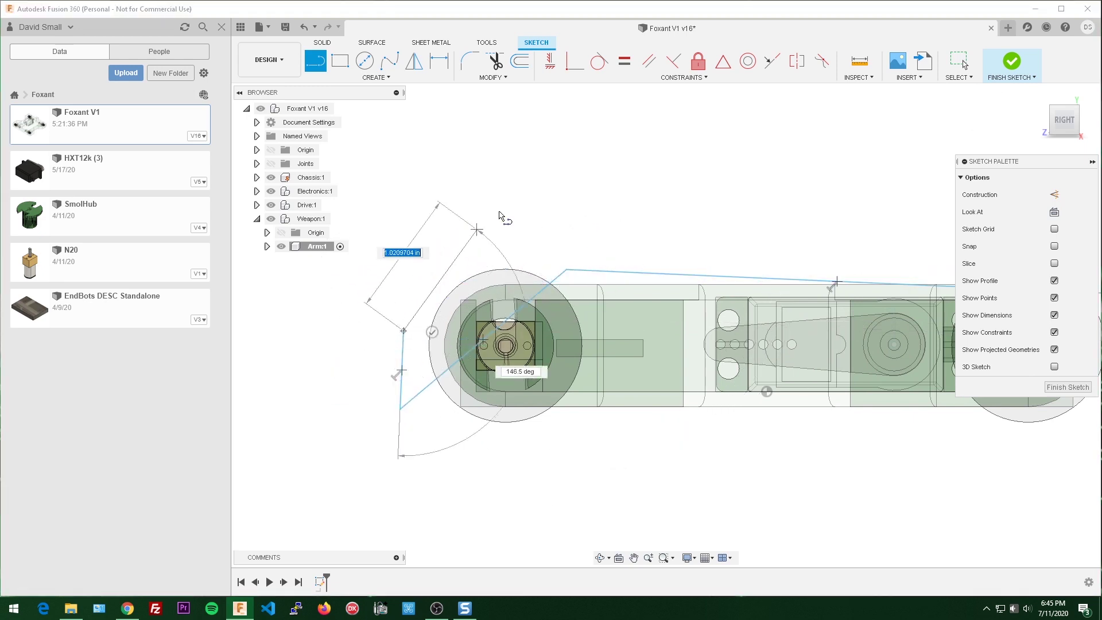
left_click(566, 184)
scroll(679, 216, "down", 1)
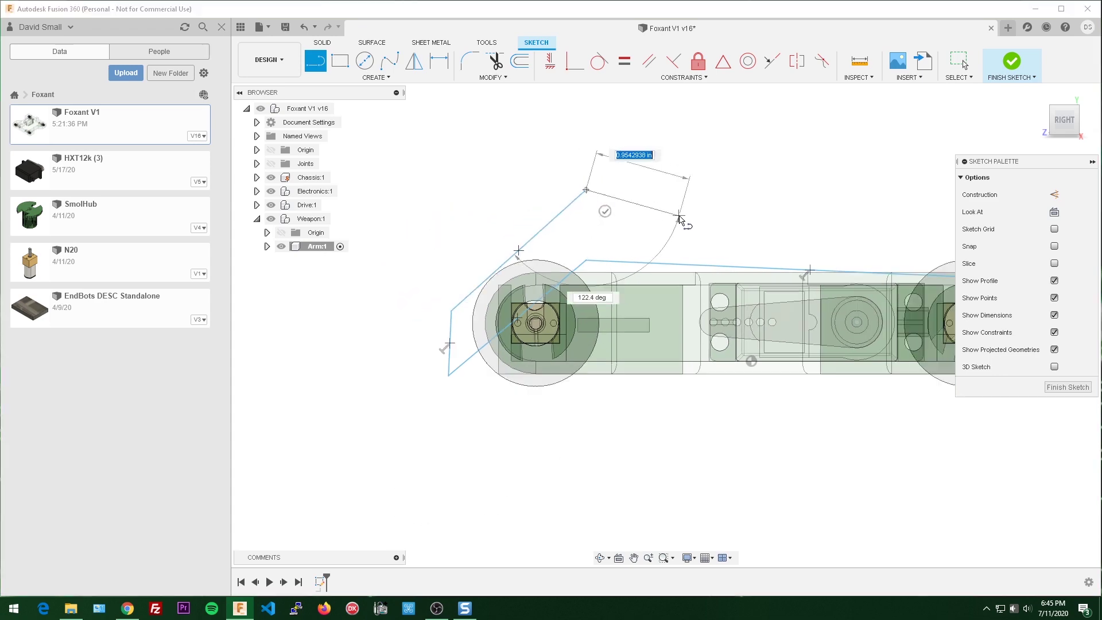
key("Escape")
key("Escape")
Step: Apply a horizontal constraint to the long line running above the chassis
scroll(730, 187, "down", 2)
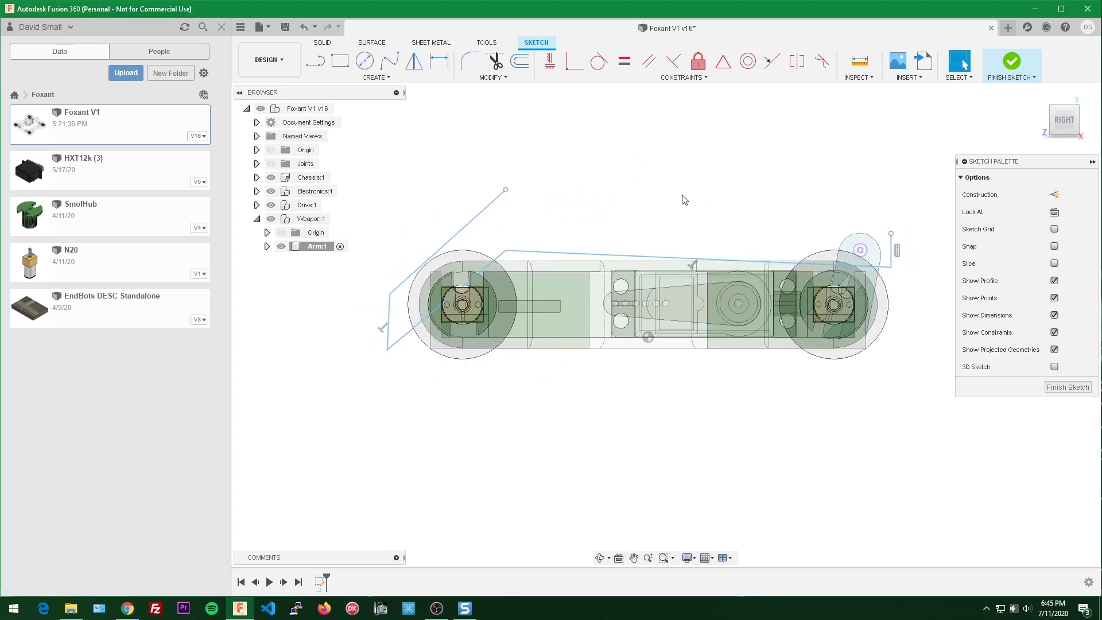
scroll(671, 198, "up", 2)
scroll(631, 196, "down", 1)
middle_click_drag(645, 193, 613, 201)
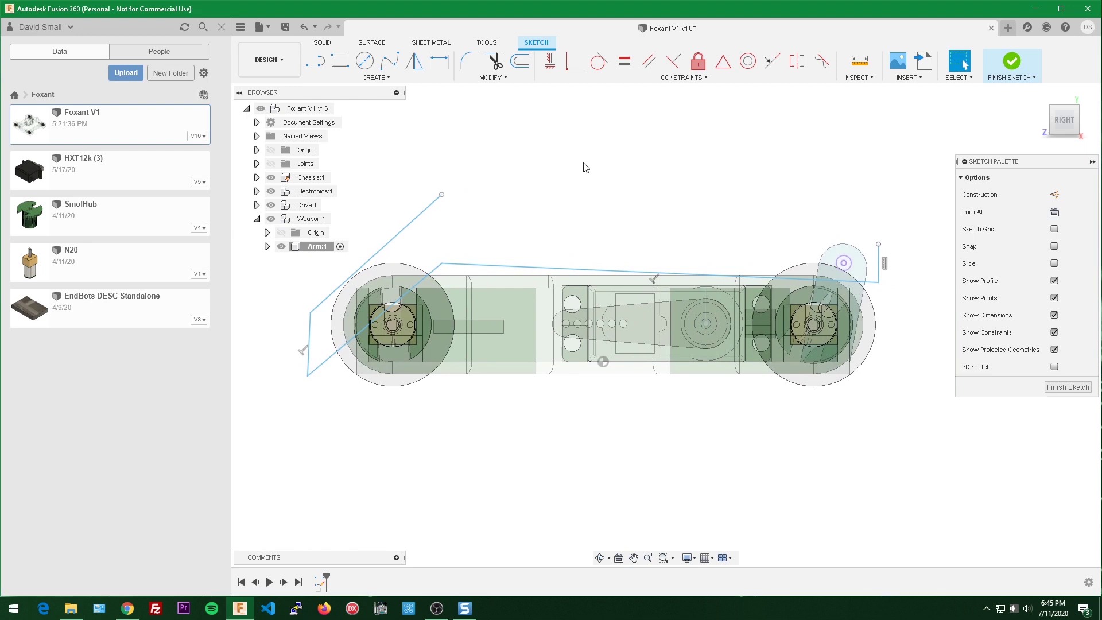
left_click(549, 63)
left_click(550, 267)
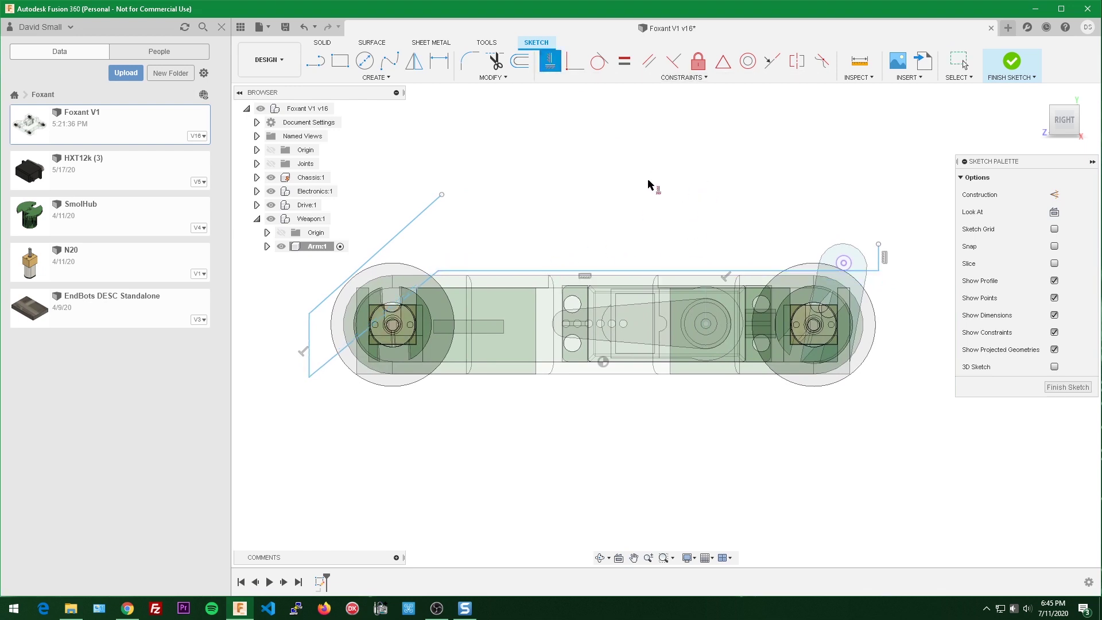
left_click(879, 263)
scroll(875, 227, "up", 4)
key("Escape")
Step: Draw a horizontal line from the upper end of the short vertical line, running over the pivot hole toward the arm's tip
scroll(829, 275, "down", 5)
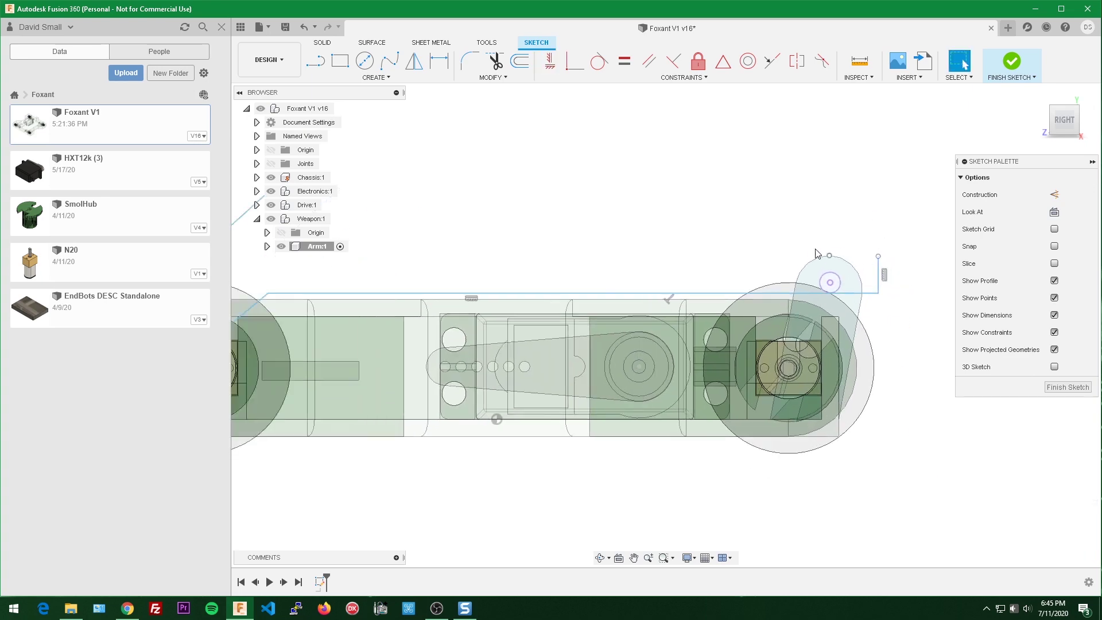
scroll(737, 185, "up", 2)
scroll(827, 216, "up", 3)
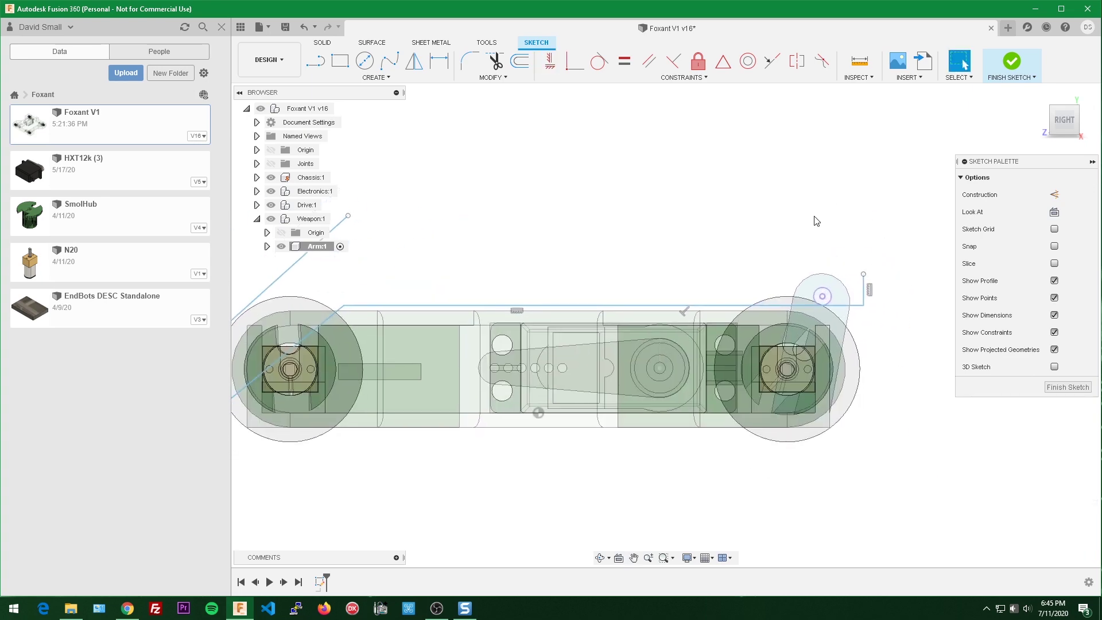
key("l")
left_click(875, 288)
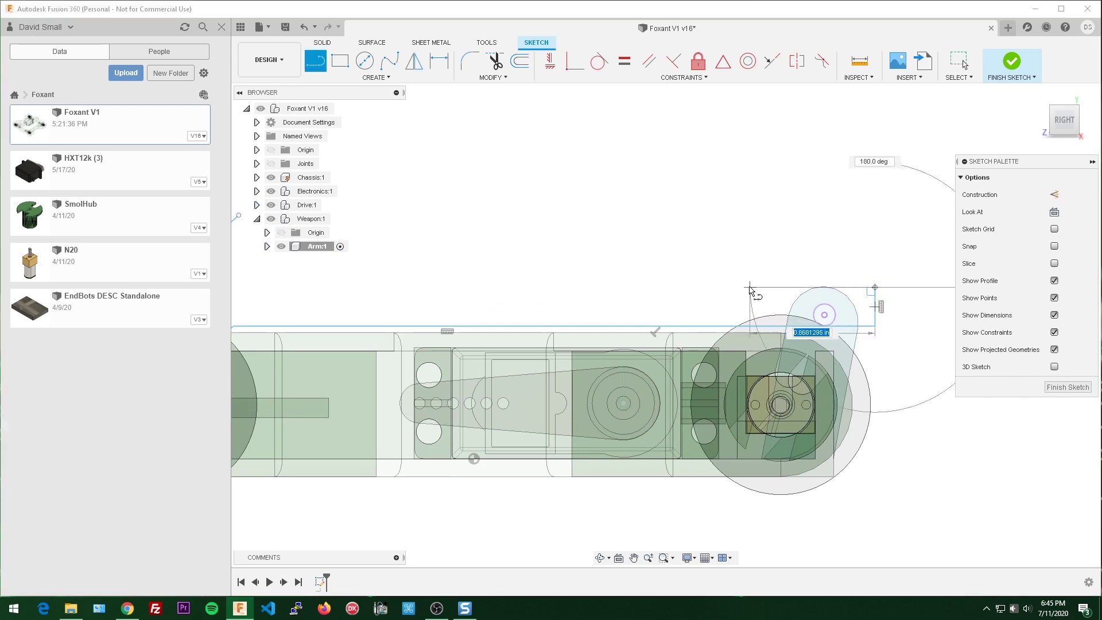
scroll(691, 289, "down", 4)
key("Escape")
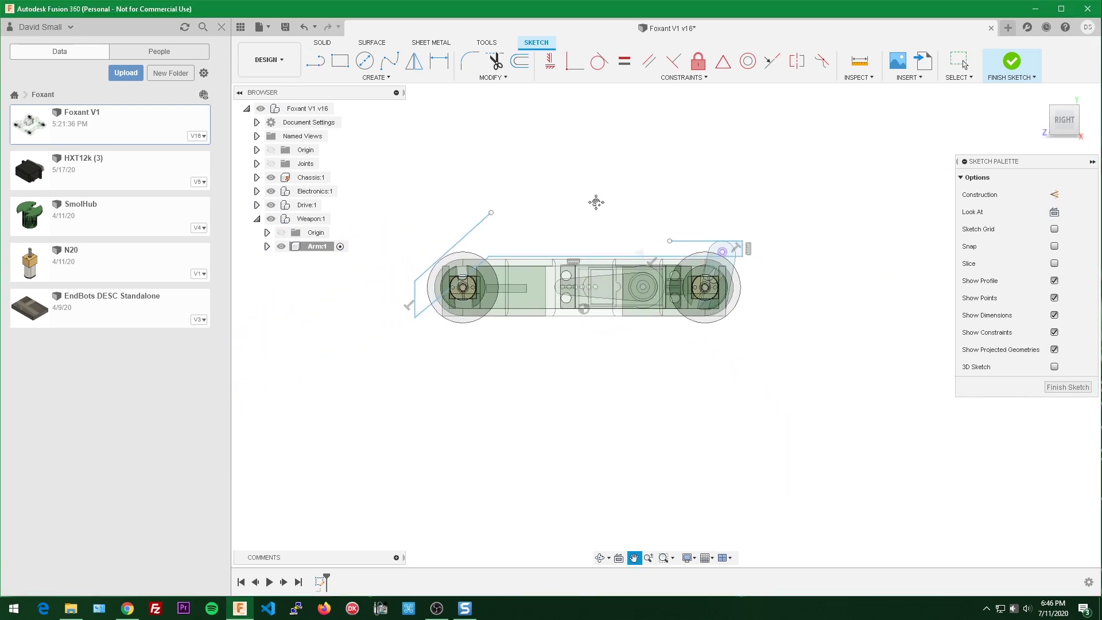
Step: Make the upper and lower sloping lines at the arm's tip parallel
scroll(471, 254, "up", 4)
scroll(480, 251, "down", 2)
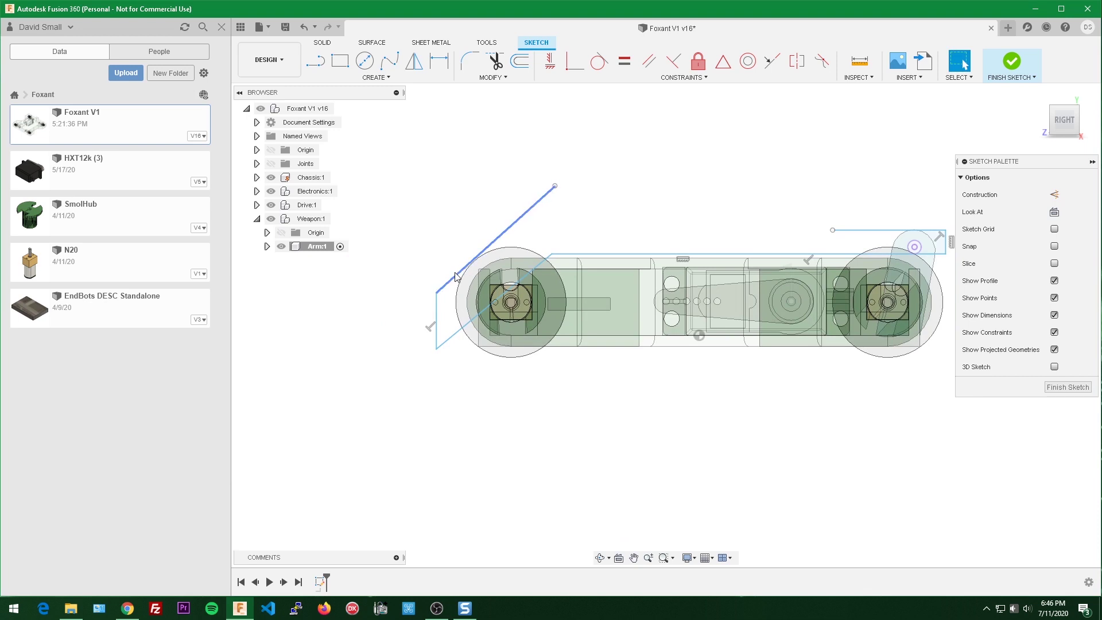
left_click(456, 276)
key("d")
left_click(452, 336)
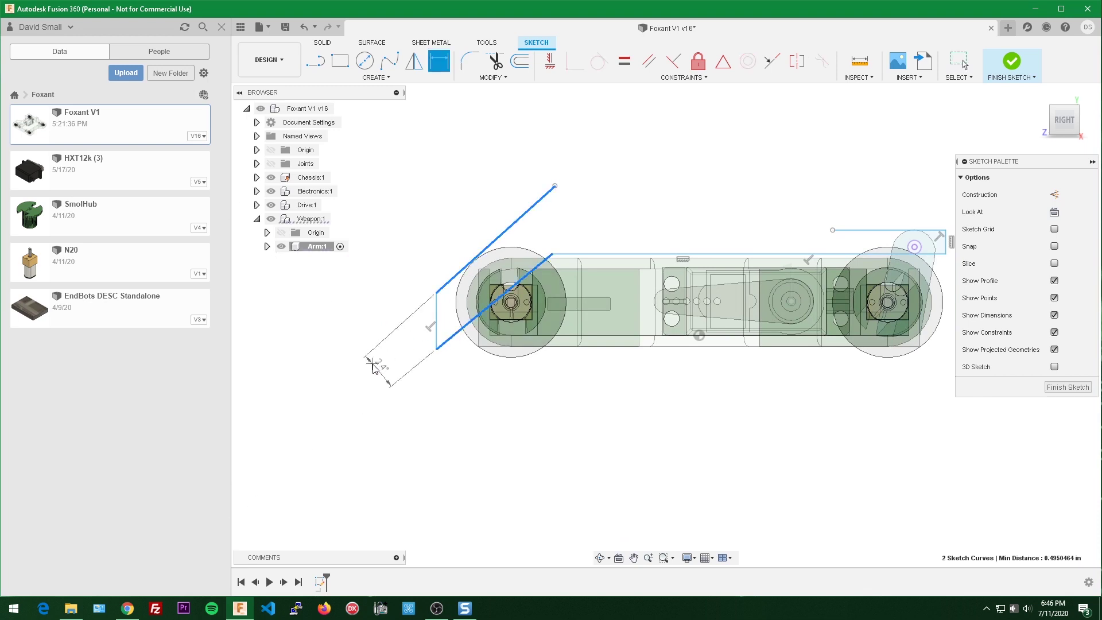
scroll(383, 366, "up", 2)
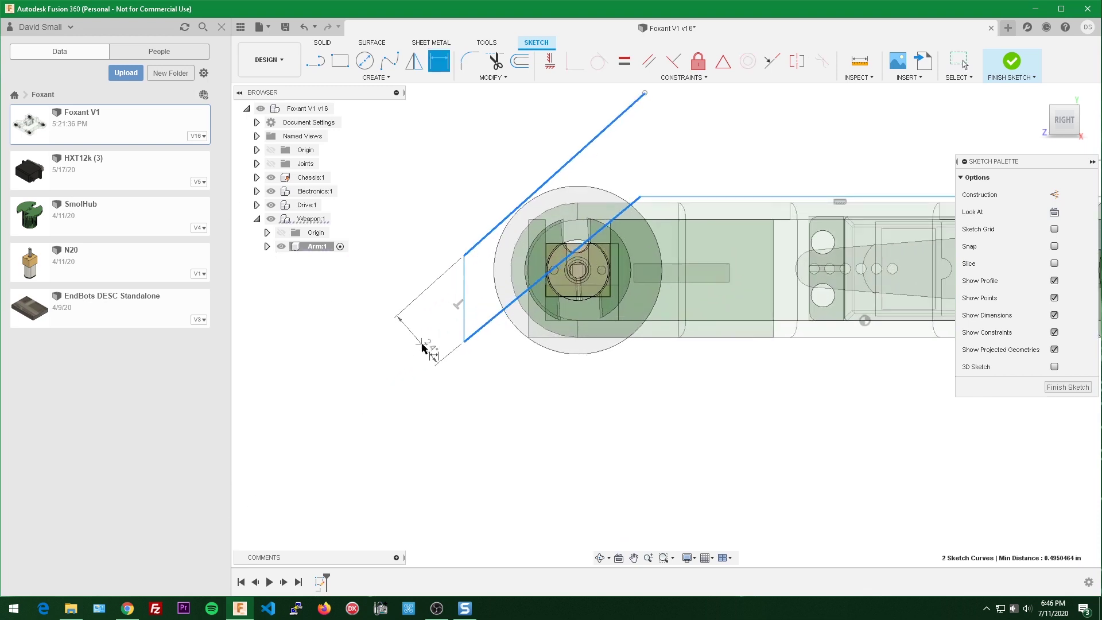
key("Escape")
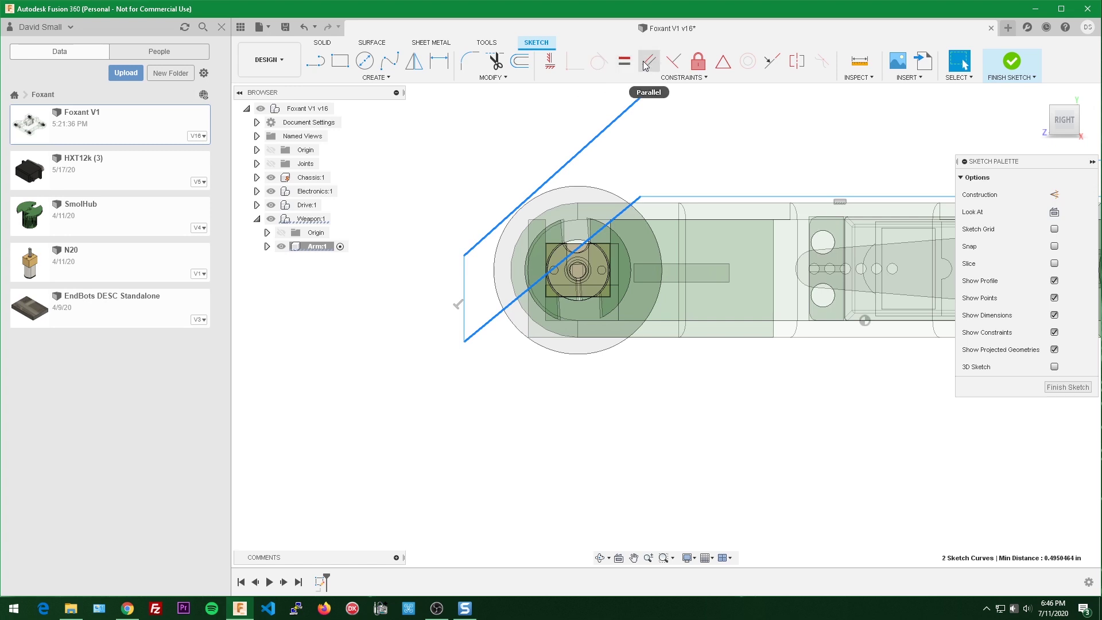
left_click(647, 66)
scroll(543, 243, "down", 1)
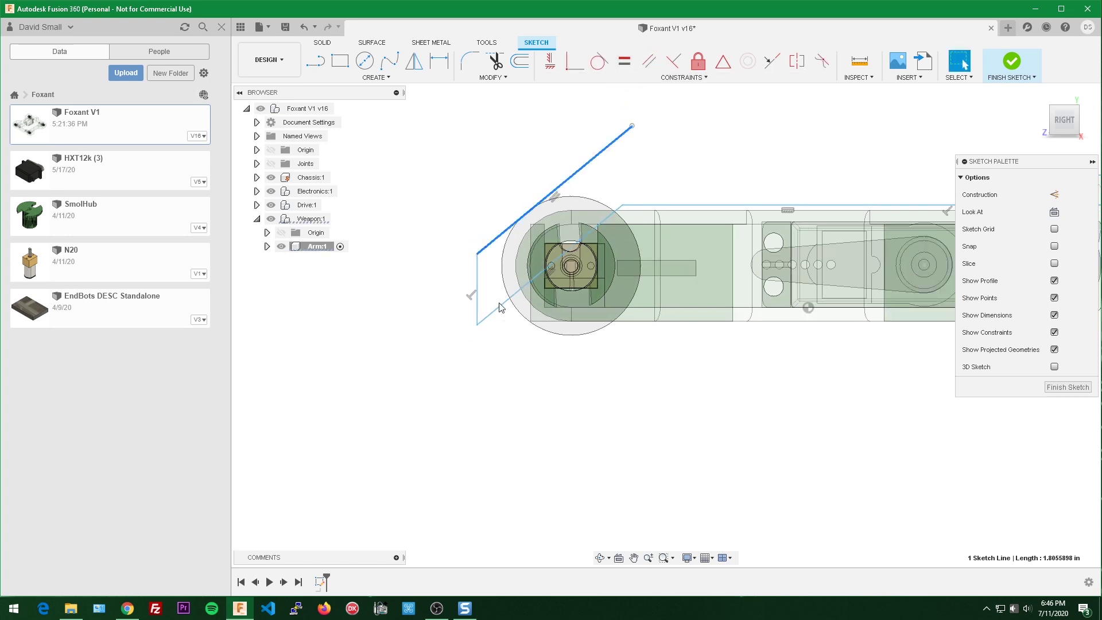
Step: Dimension the gap between the two parallel sloping lines as 3/8 in
key("d")
left_click(416, 326)
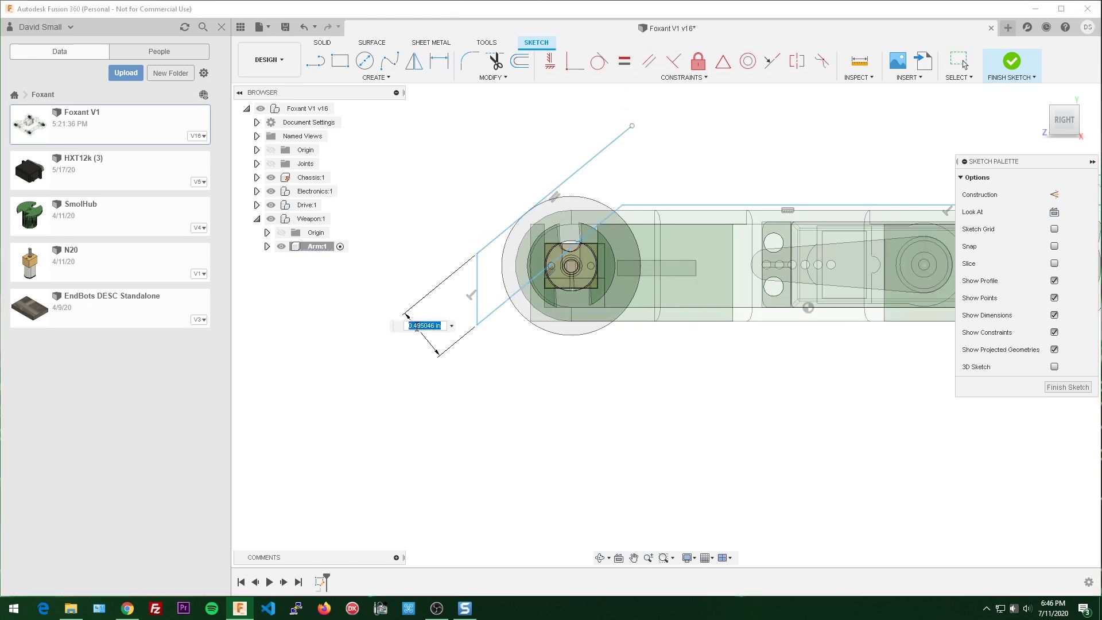
type("3/8")
key("Return")
scroll(541, 189, "down", 2)
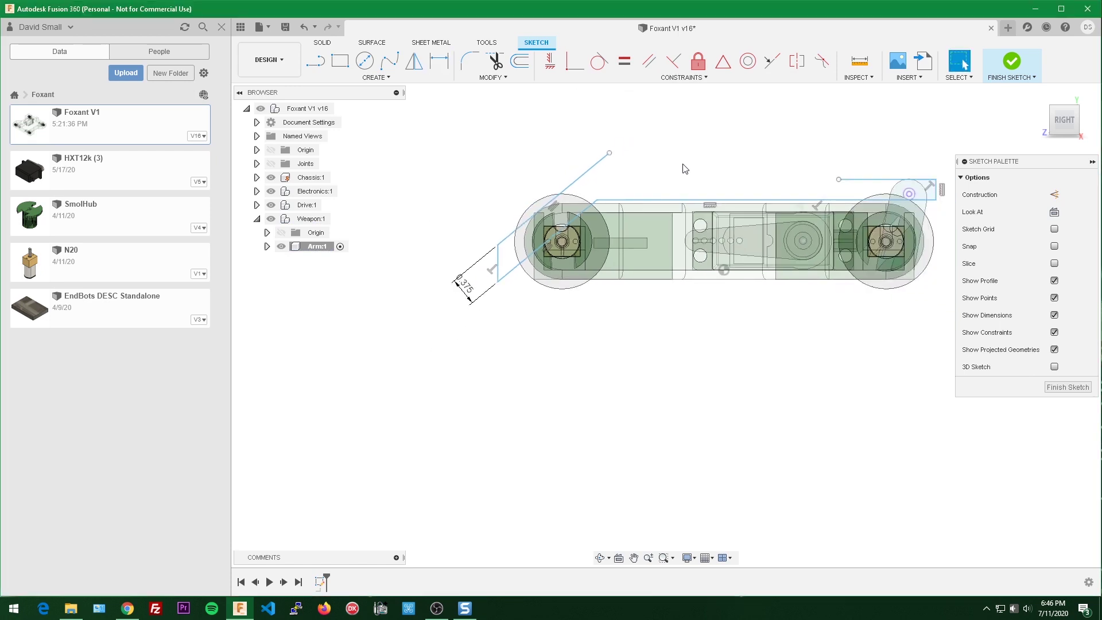
Step: Apply an equal constraint between the vertical line at the pivot end and the short upright line at the arm's tip
mouse_move(682, 164)
middle_mouse_down()
mouse_move(664, 182)
mouse_move(584, 205)
middle_mouse_up()
scroll(621, 183, "up", 3)
scroll(663, 187, "down", 4)
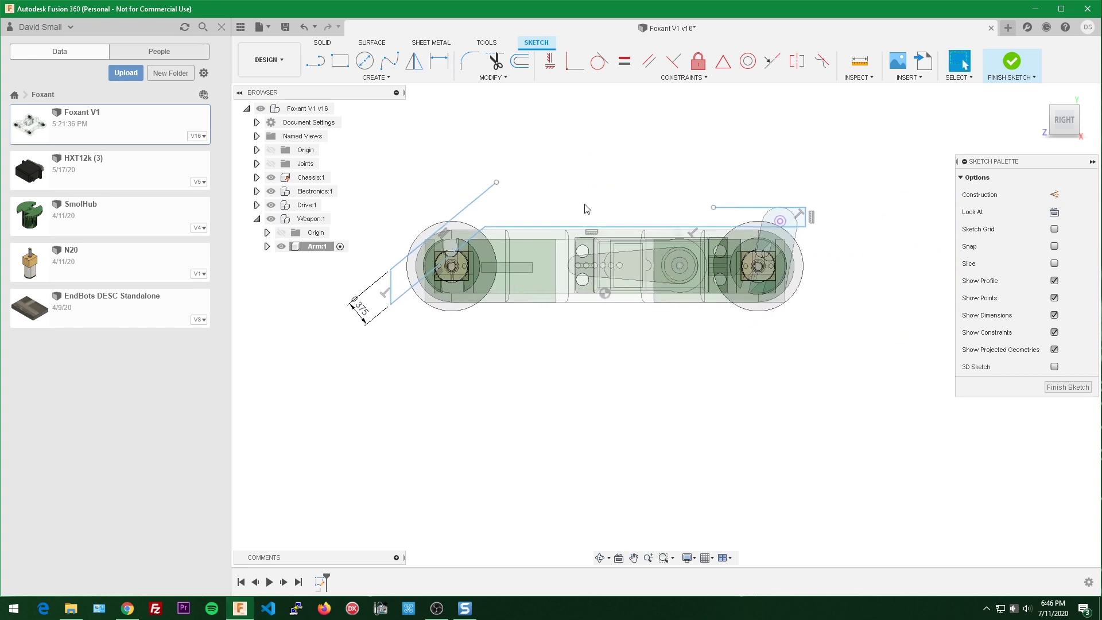
scroll(818, 203, "up", 2)
scroll(796, 228, "down", 1)
left_click(796, 228)
scroll(799, 234, "up", 2)
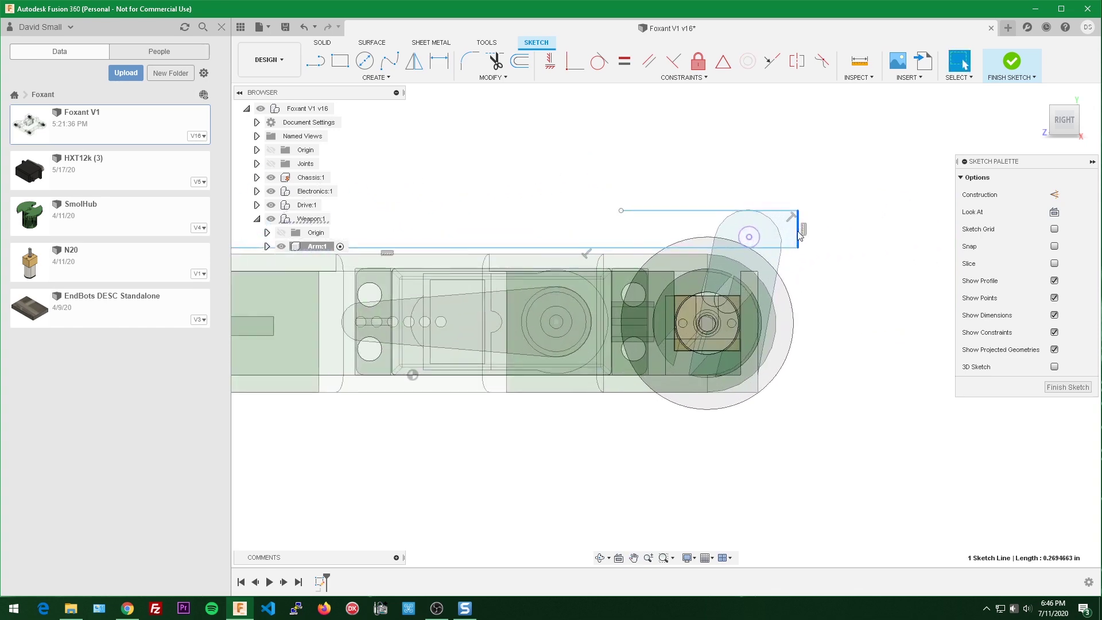
scroll(799, 234, "down", 2)
scroll(357, 313, "up", 2)
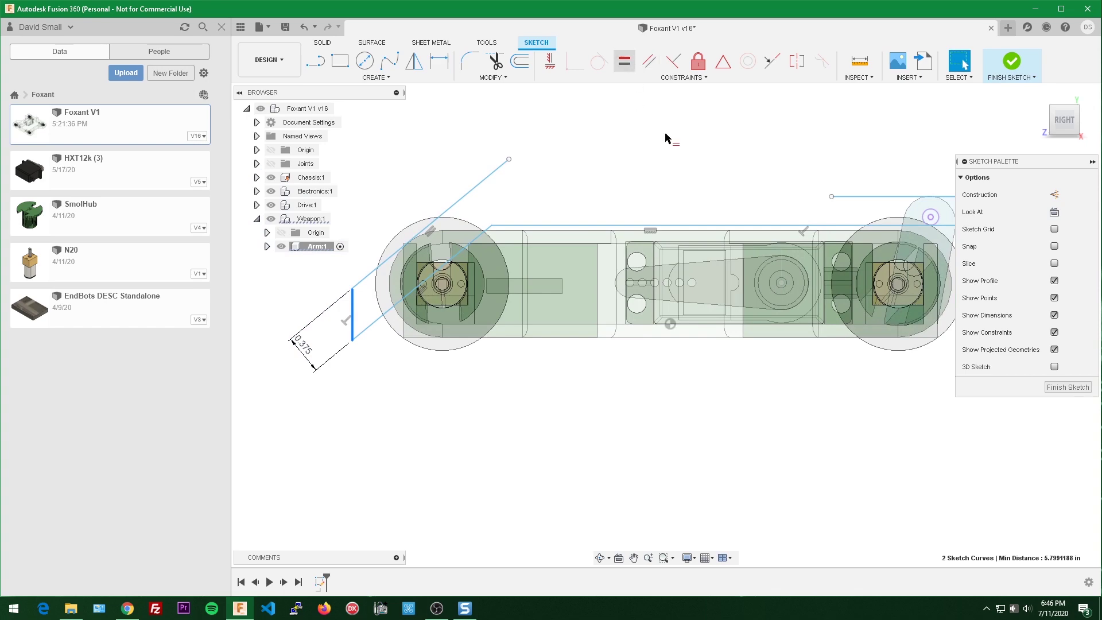
scroll(631, 172, "down", 3)
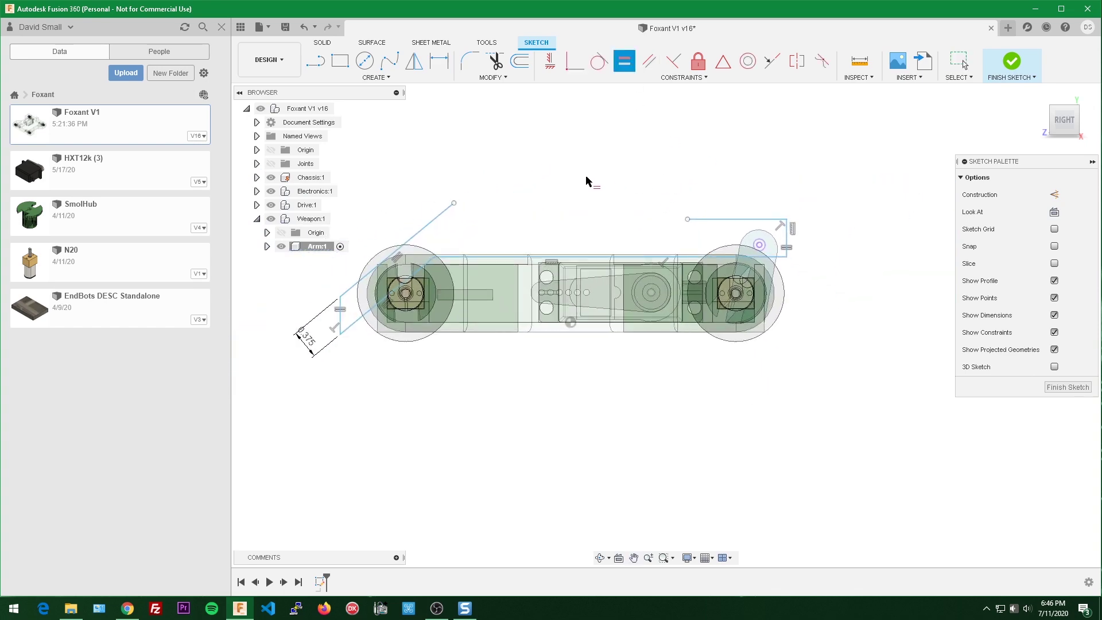
key("Escape")
Step: Move the vertical end line close to the pivot hole and dimension it 0.25 in from the hole's centre
scroll(787, 209, "up", 3)
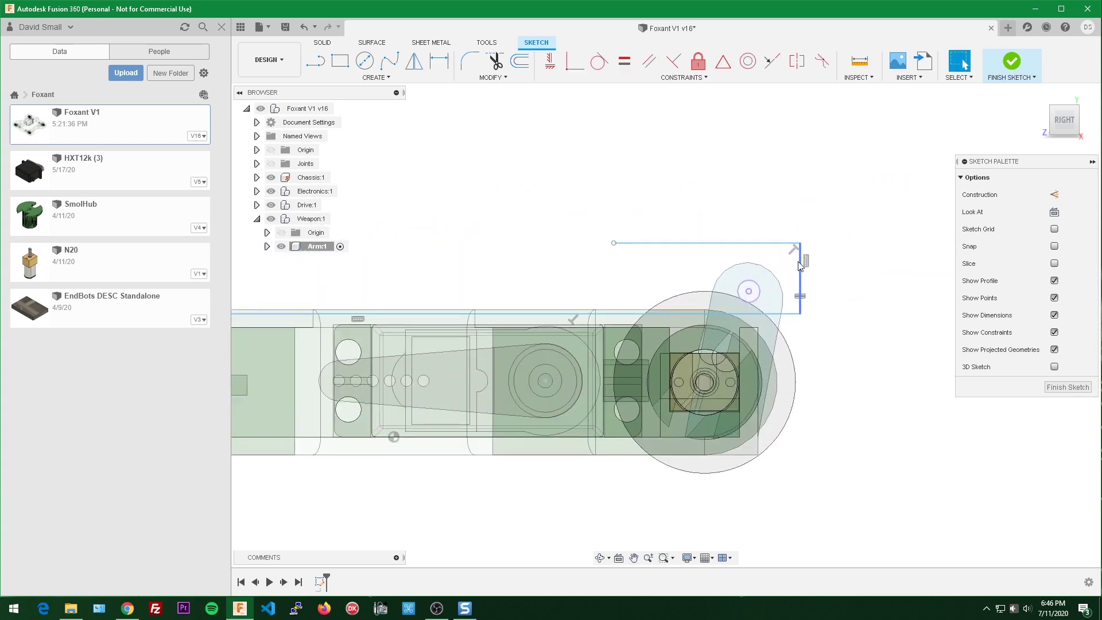
left_click_drag(798, 263, 808, 263)
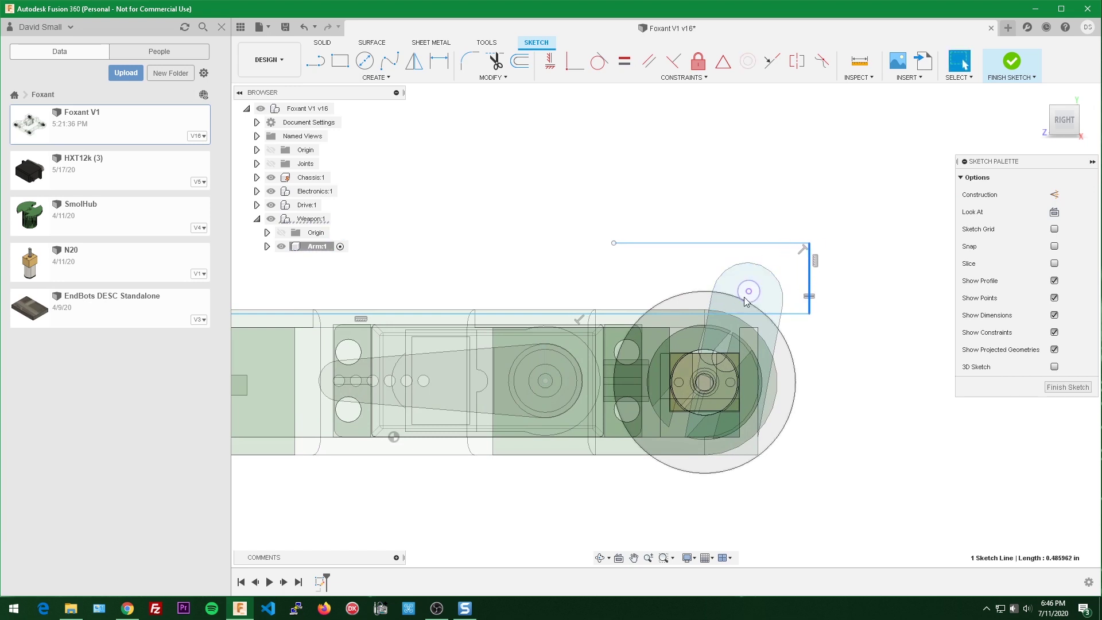
scroll(803, 273, "up", 3)
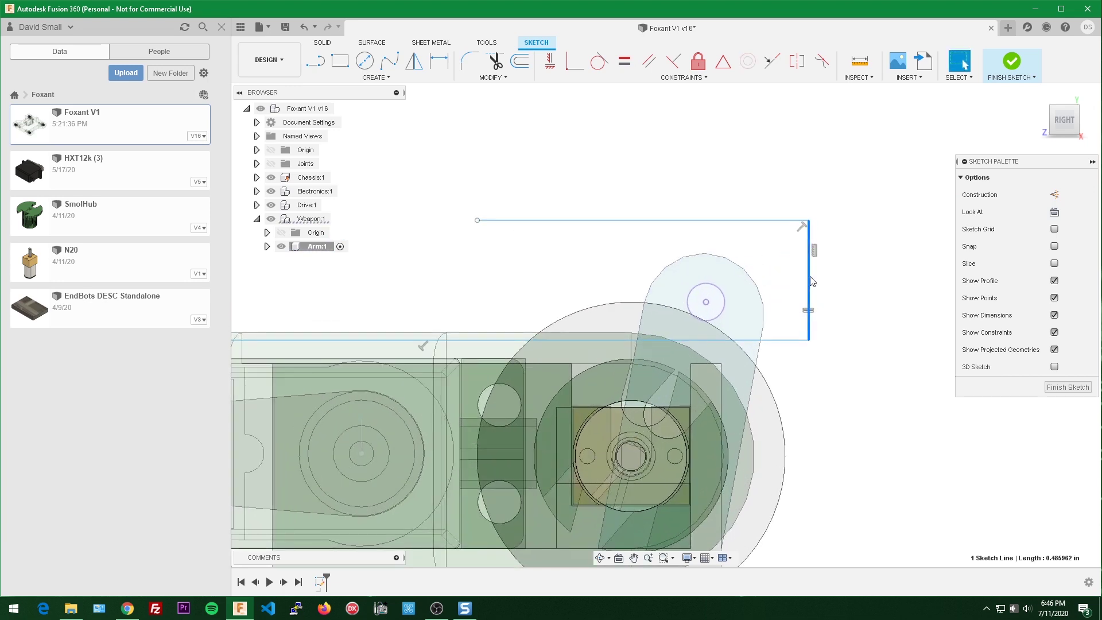
left_click_drag(811, 281, 776, 281)
left_click(738, 295)
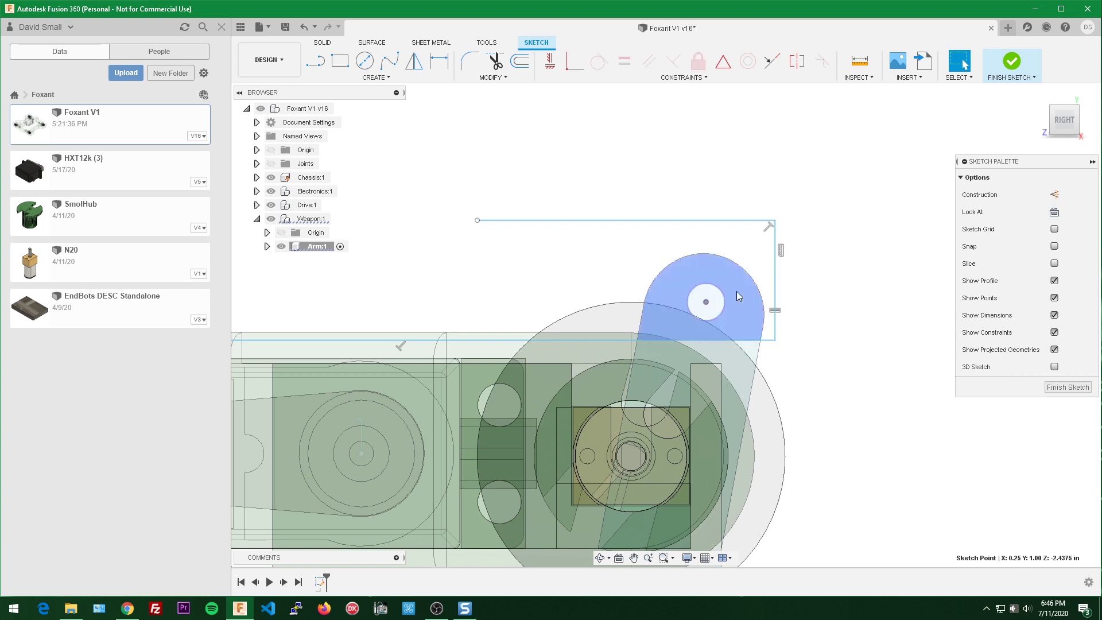
left_click(775, 281, "shift")
key("d")
left_click(729, 158)
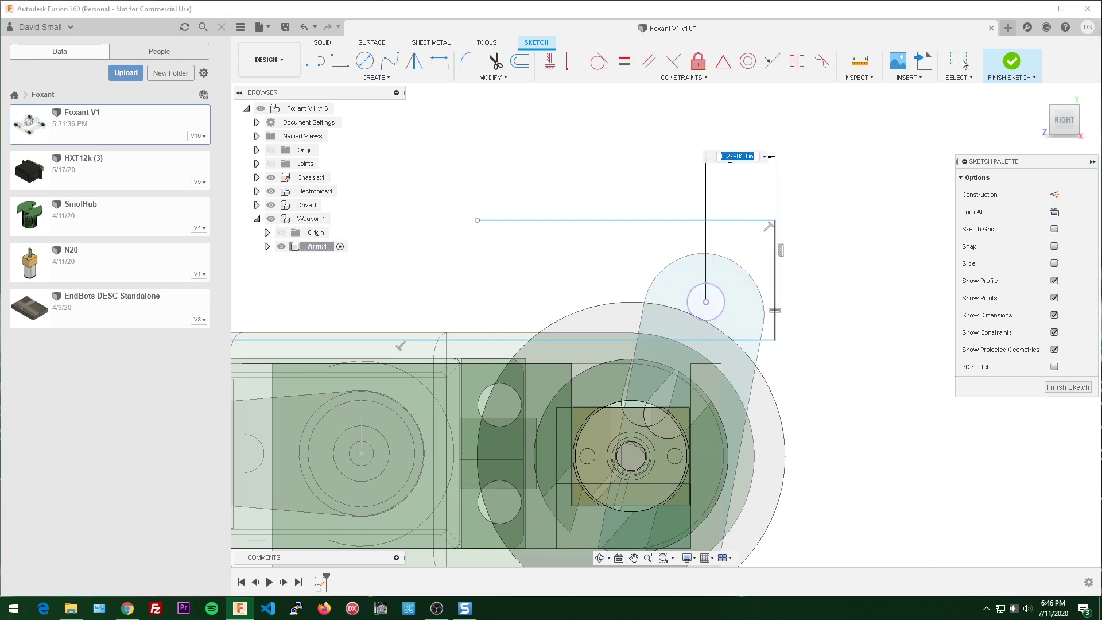
key("Return")
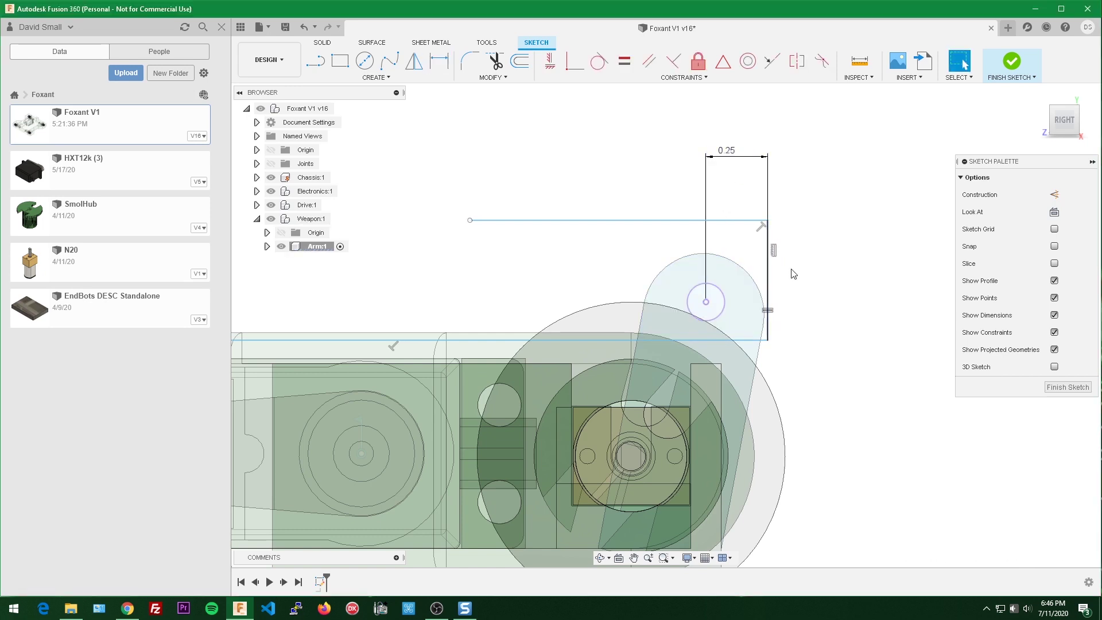
key("Escape")
Step: Move the arm's long horizontal lower line slightly up and dimension it 0.125 in below the pivot hole's centre
mouse_move(740, 344)
left_mouse_down()
mouse_move(740, 373)
mouse_move(736, 319)
mouse_move(737, 368)
mouse_move(737, 338)
left_mouse_up()
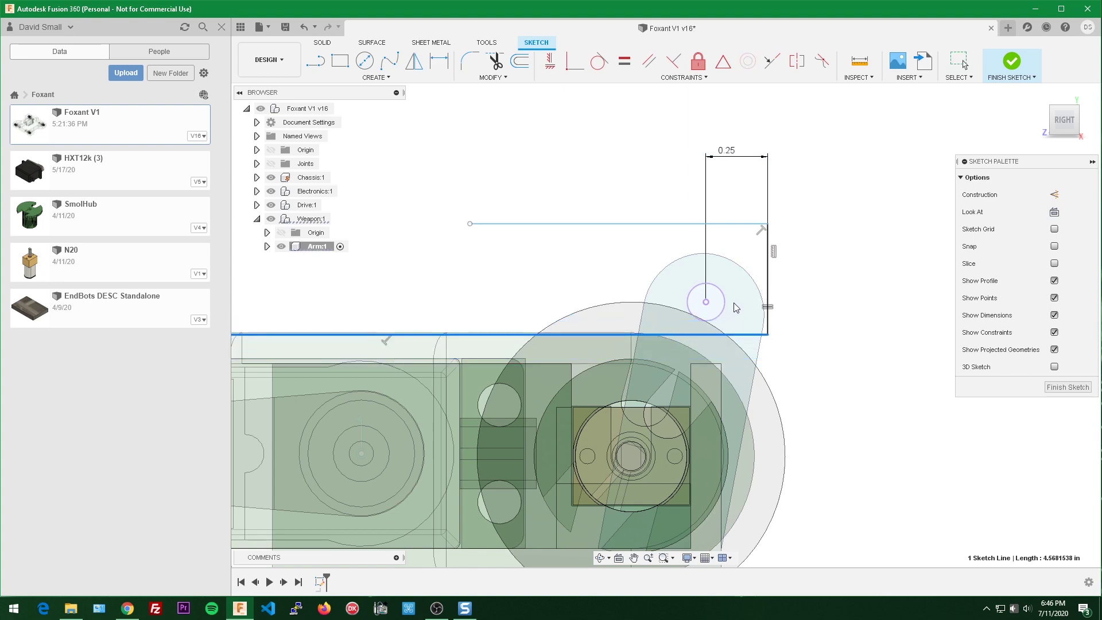
left_click(705, 302)
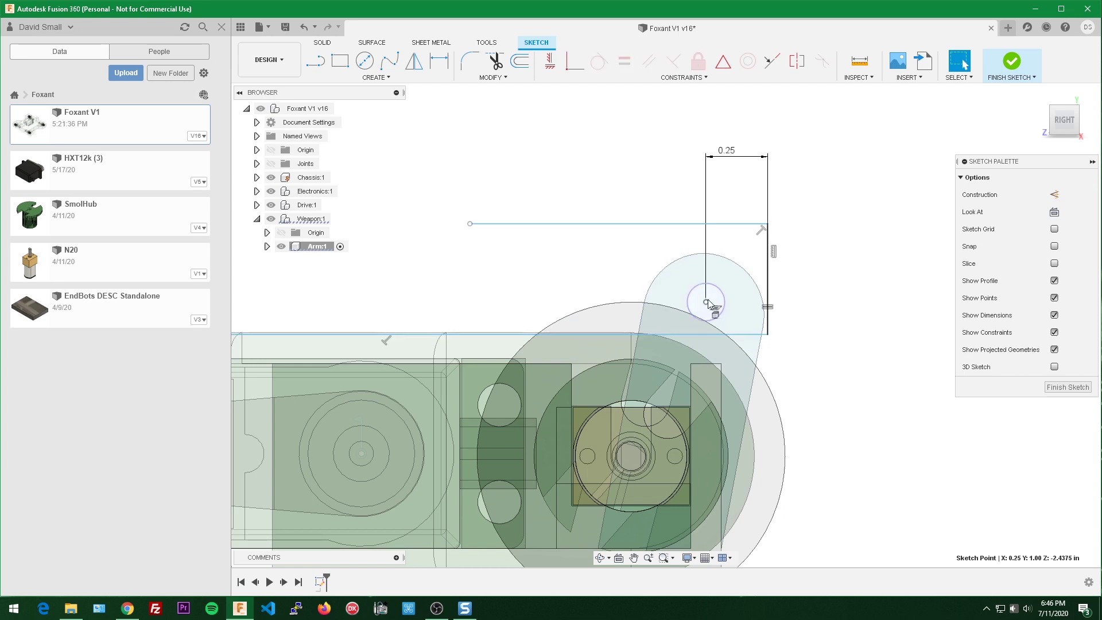
left_click(746, 335, "ctrl")
key("d")
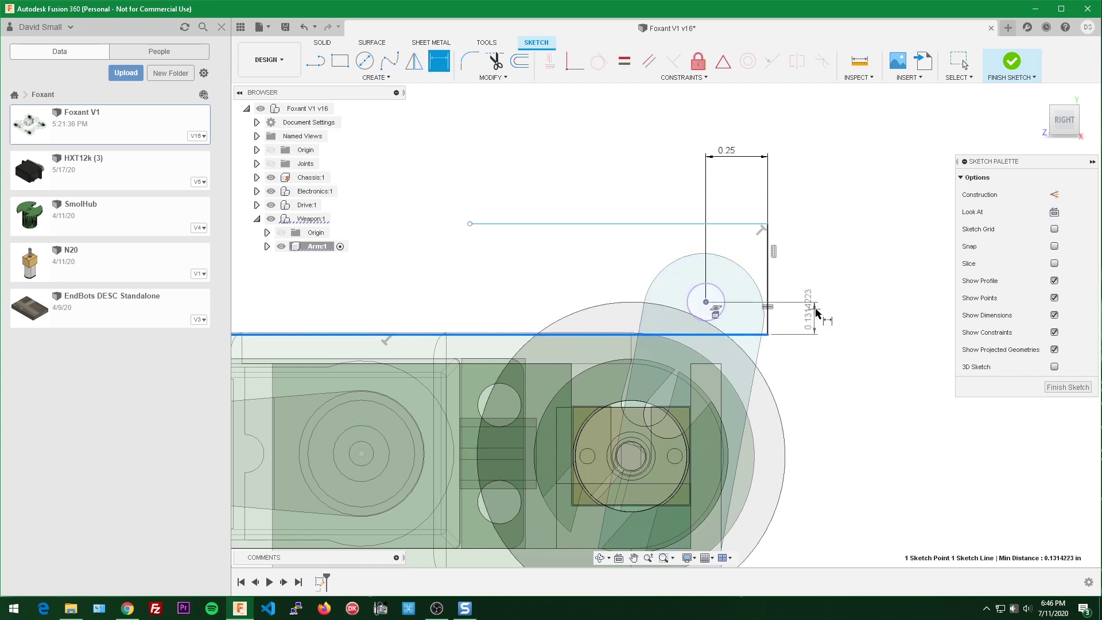
left_click(818, 317)
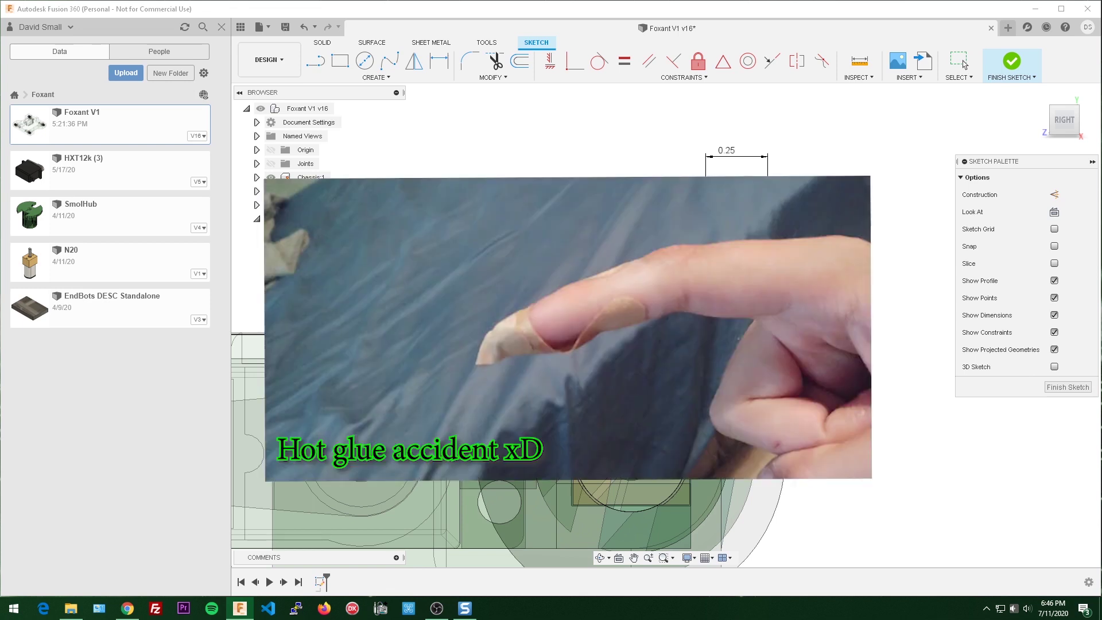
key("Return")
left_click(958, 61)
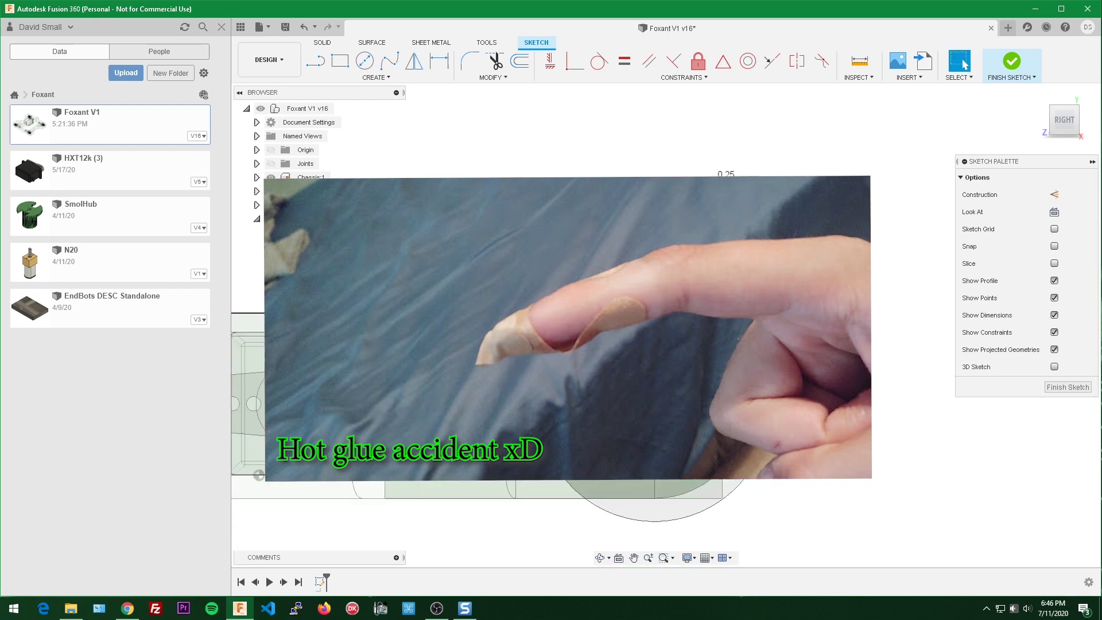
scroll(691, 189, "up", 2)
middle_click_drag(691, 189, 737, 173)
scroll(629, 199, "down", 1)
scroll(629, 199, "up", 1)
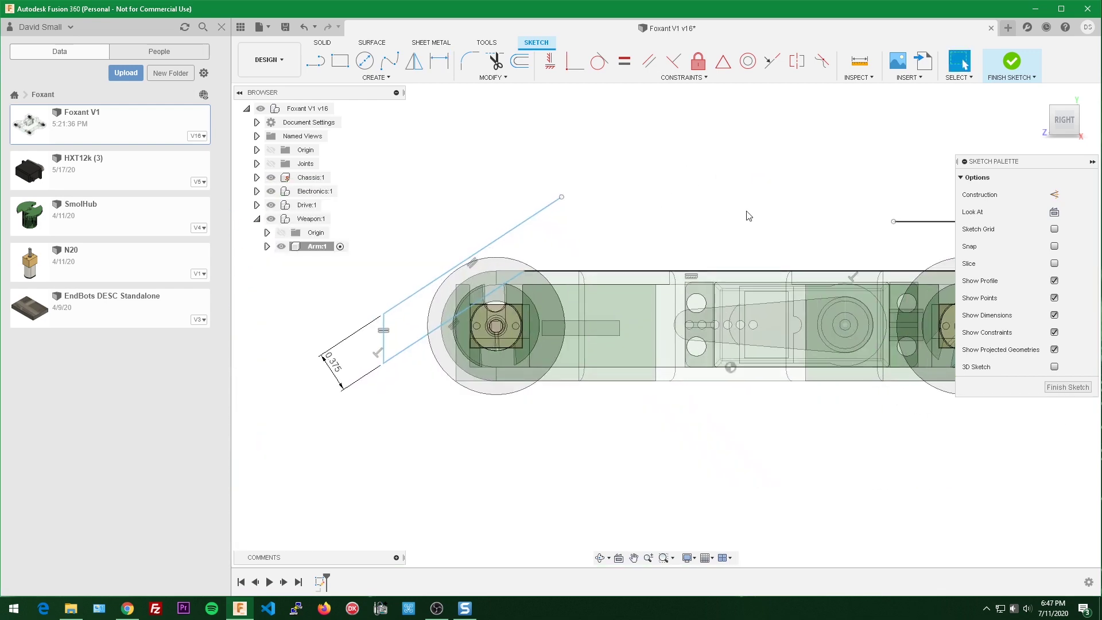
left_click(530, 217)
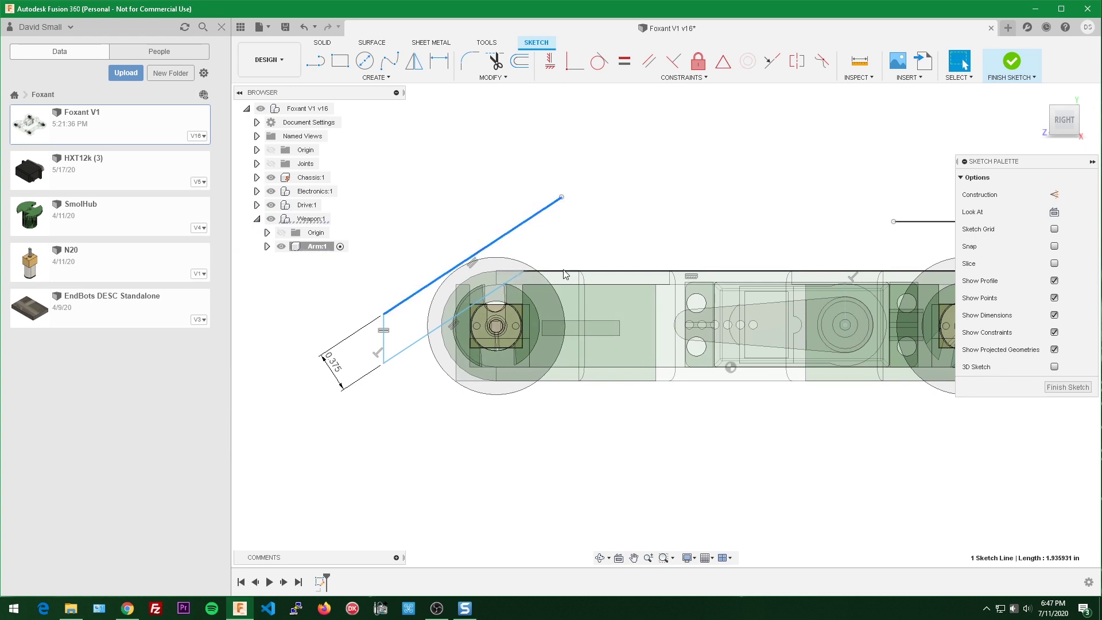
left_click(565, 272, "shift")
key("d")
scroll(600, 240, "up", 4)
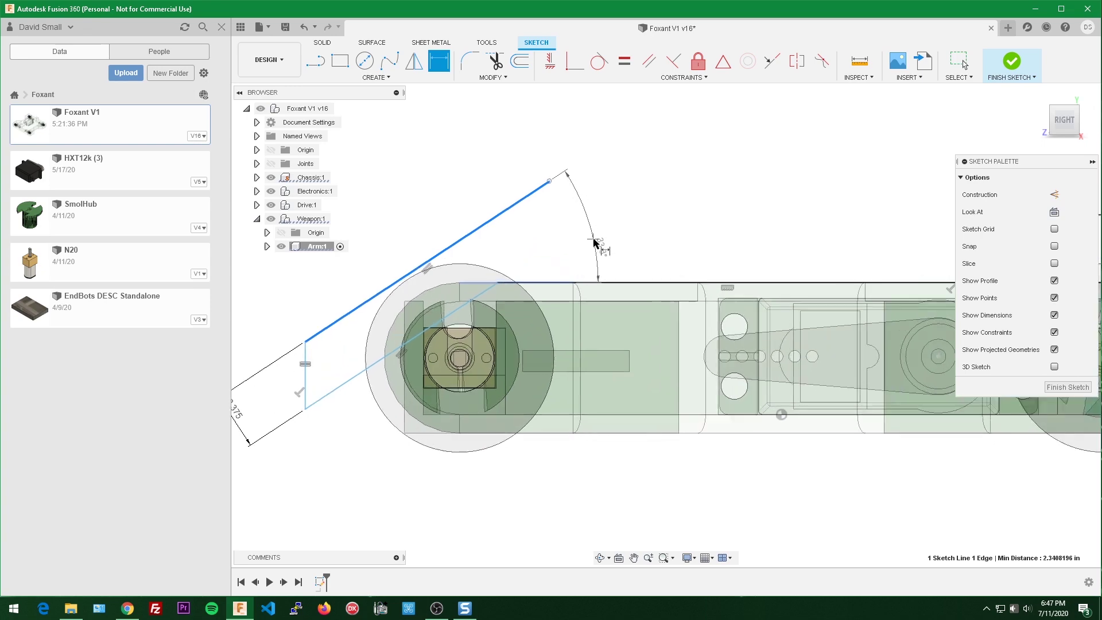
key("Escape")
Step: Dimension the angle between the upper sloping line at the tip and the arm's long horizontal line as 35°
scroll(580, 301, "up", 5)
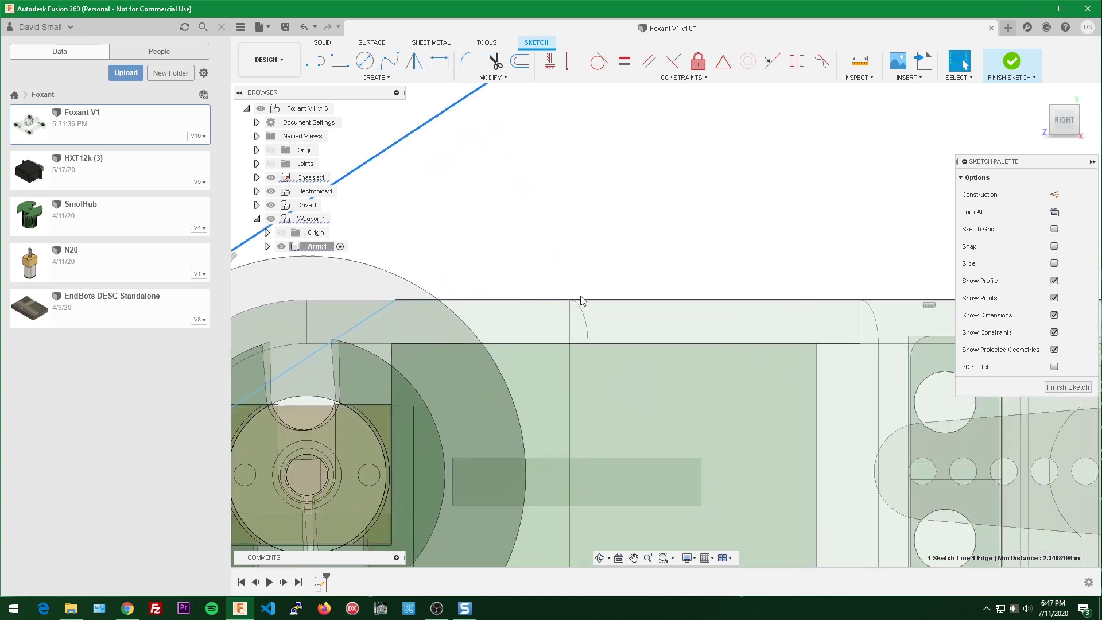
middle_click_drag(576, 312, 587, 327, "shift")
scroll(532, 323, "up", 1)
scroll(531, 327, "down", 6)
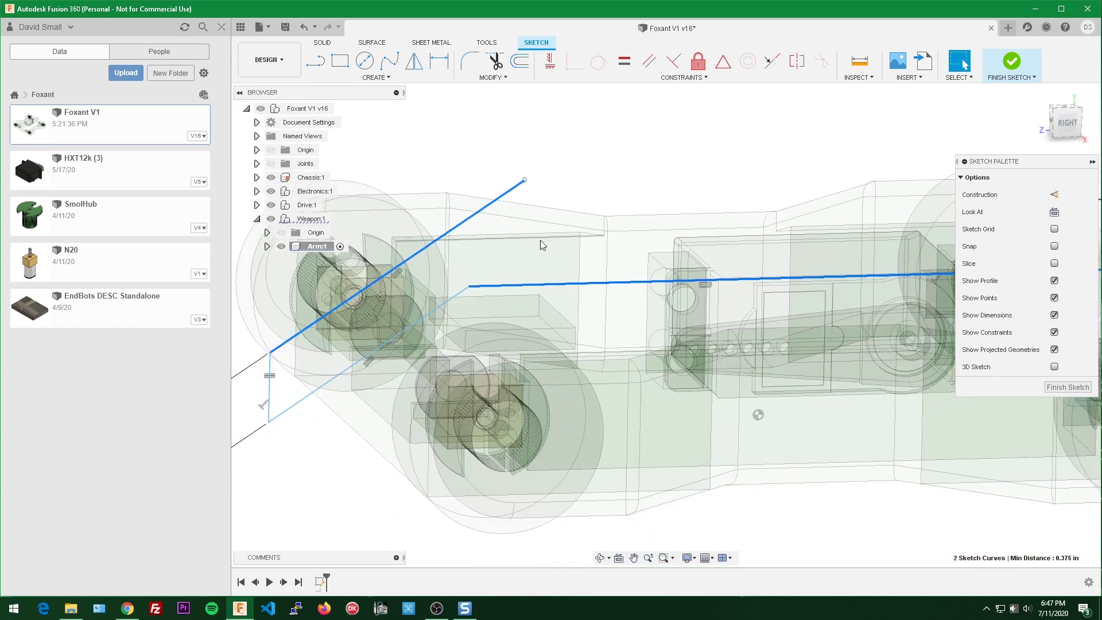
key("d")
left_click(529, 257)
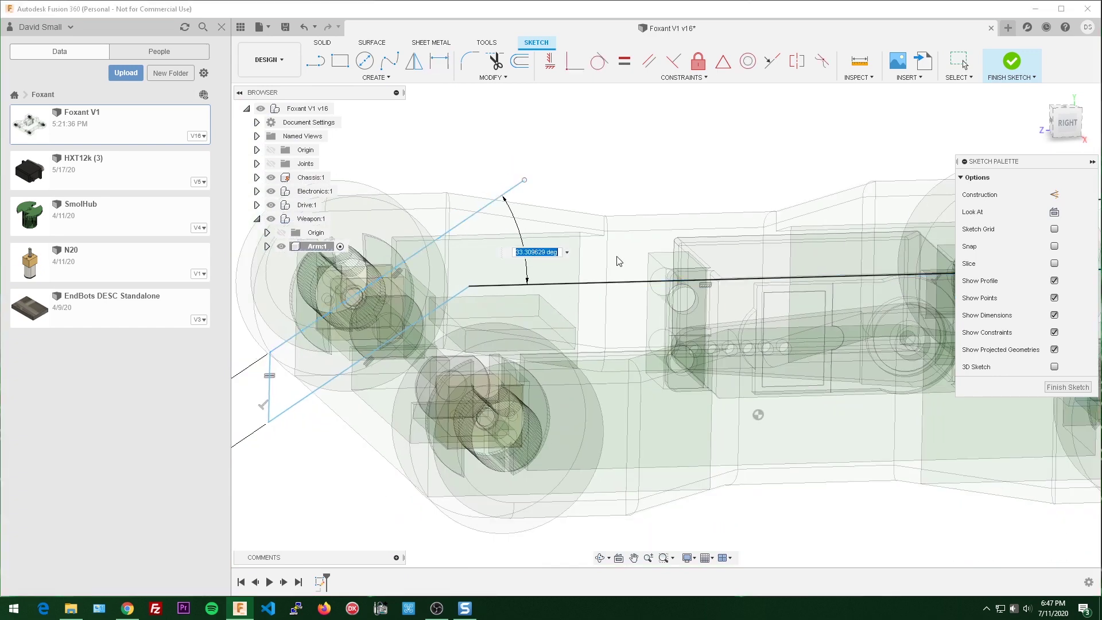
type("35")
key("Return")
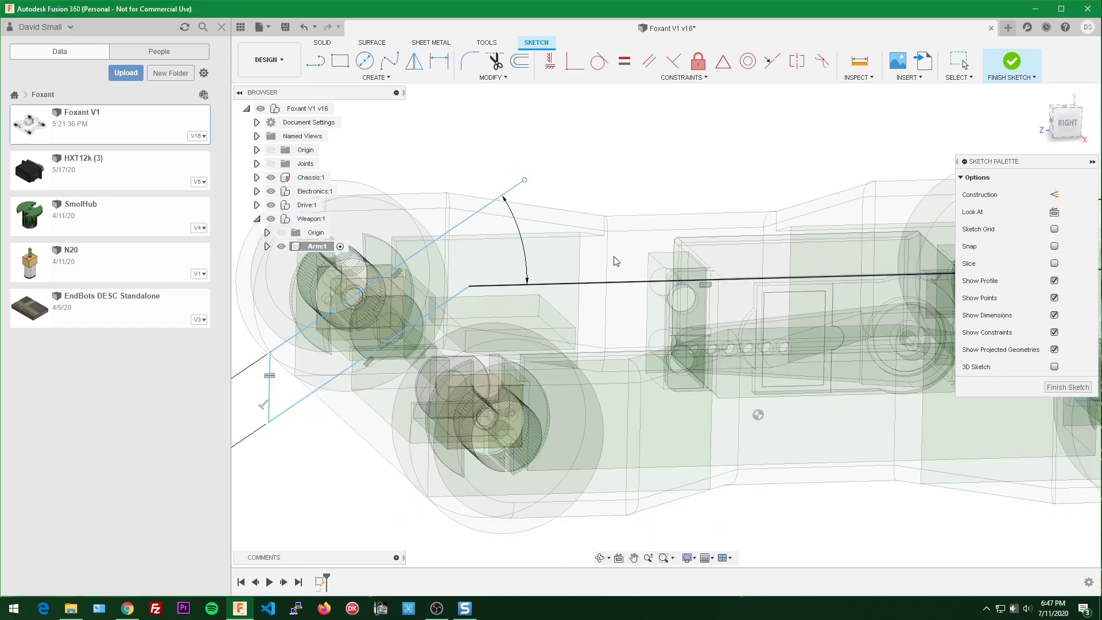
key("Escape")
scroll(492, 195, "down", 3)
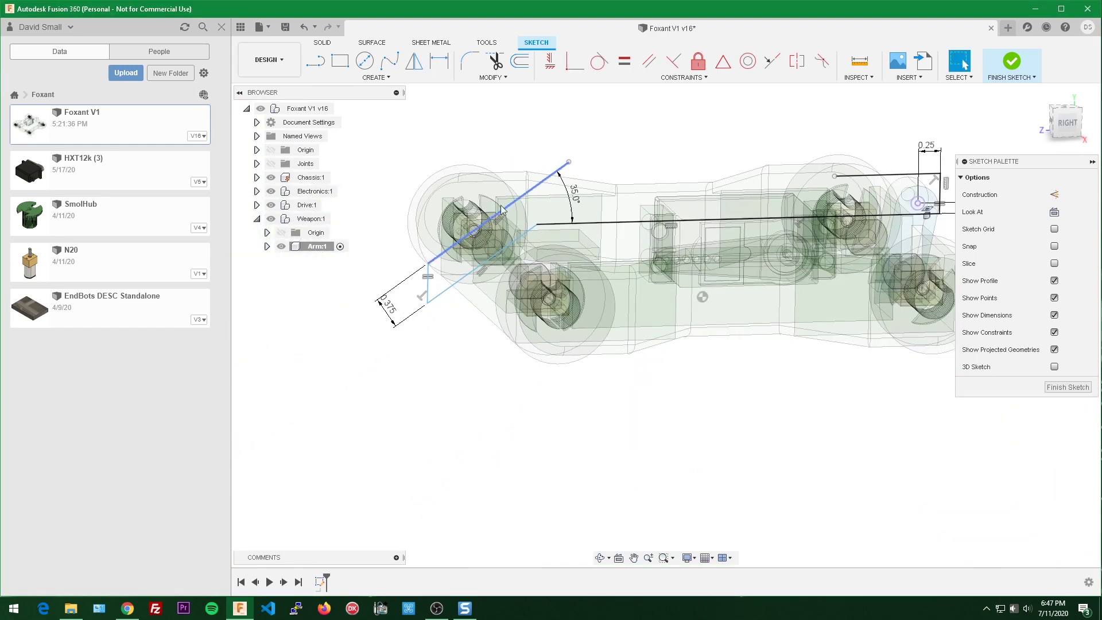
Step: Dimension the length of the upper sloping line at the arm's tip as 1.75 in
left_click(1067, 124)
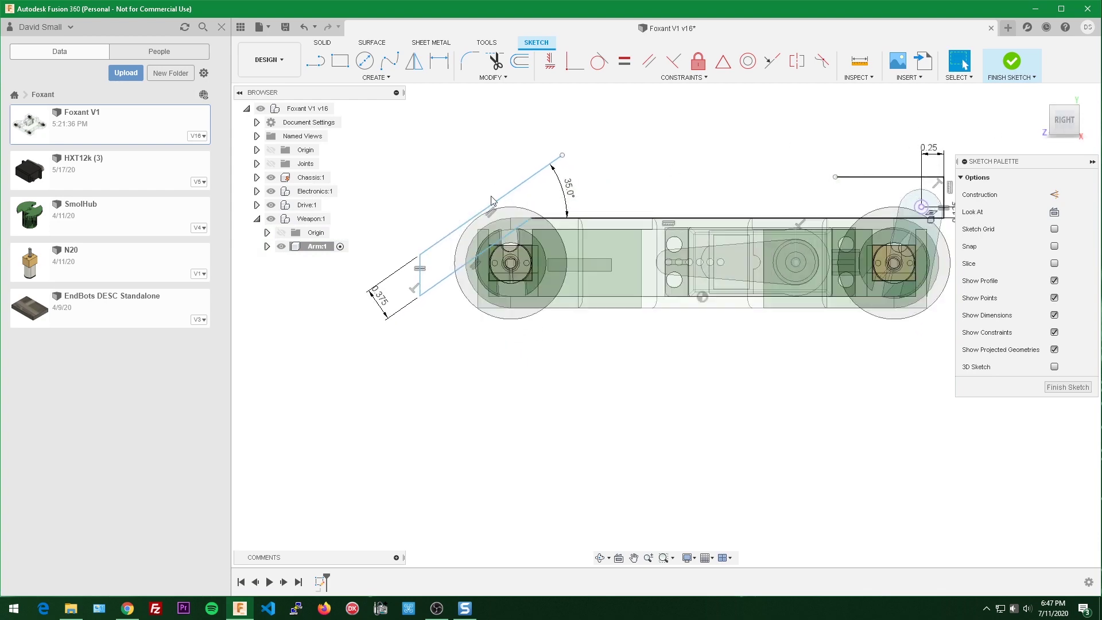
middle_click_drag(421, 260, 456, 262)
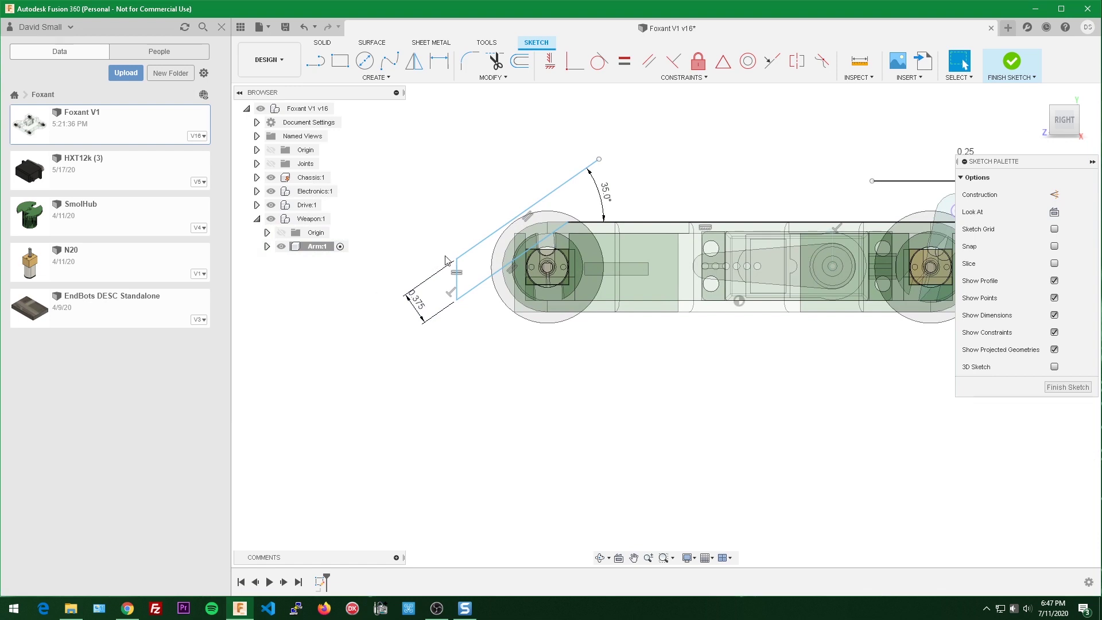
mouse_move(446, 260)
middle_mouse_down()
mouse_move(628, 204)
mouse_move(603, 197)
mouse_move(574, 236)
mouse_move(614, 238)
middle_mouse_up()
left_click(505, 230)
scroll(459, 189, "down", 2)
middle_click_drag(455, 184, 486, 212)
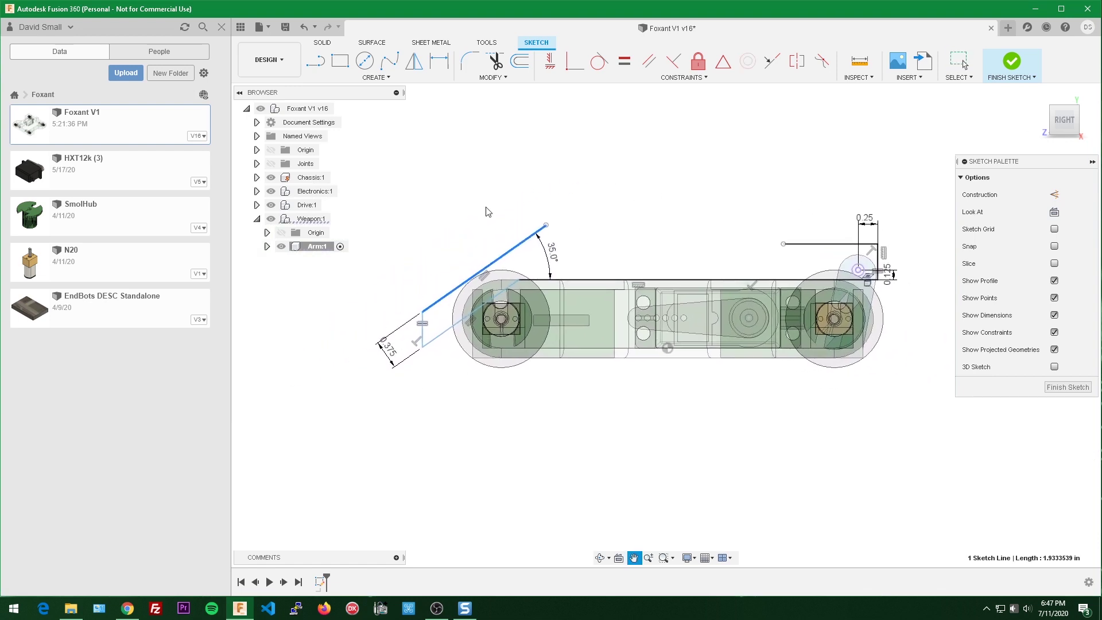
left_click(617, 219)
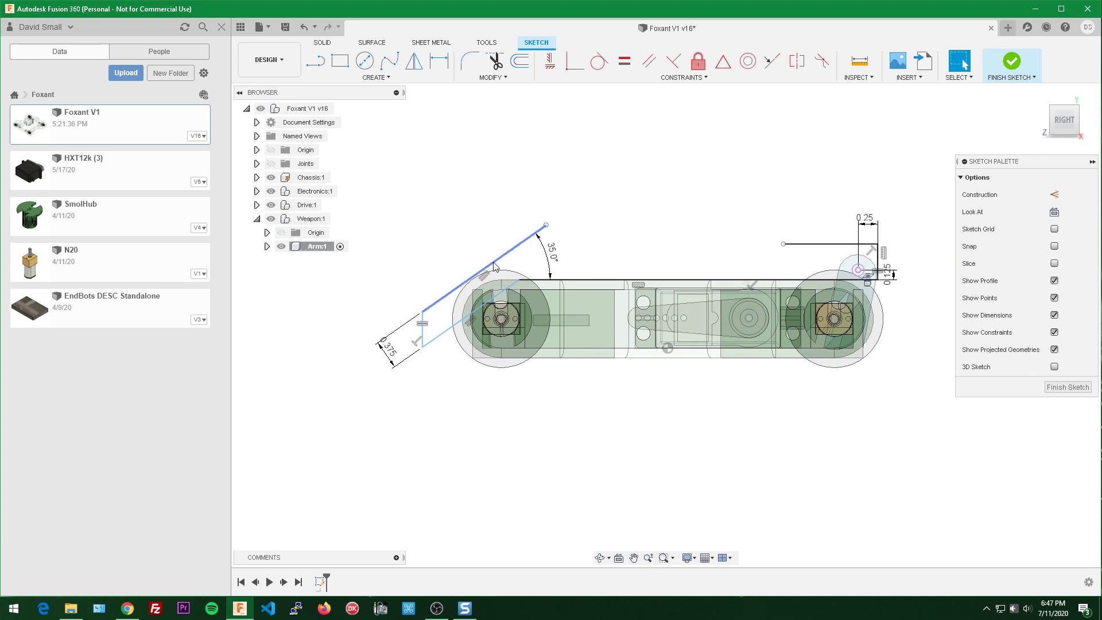
left_click(493, 265)
key("d")
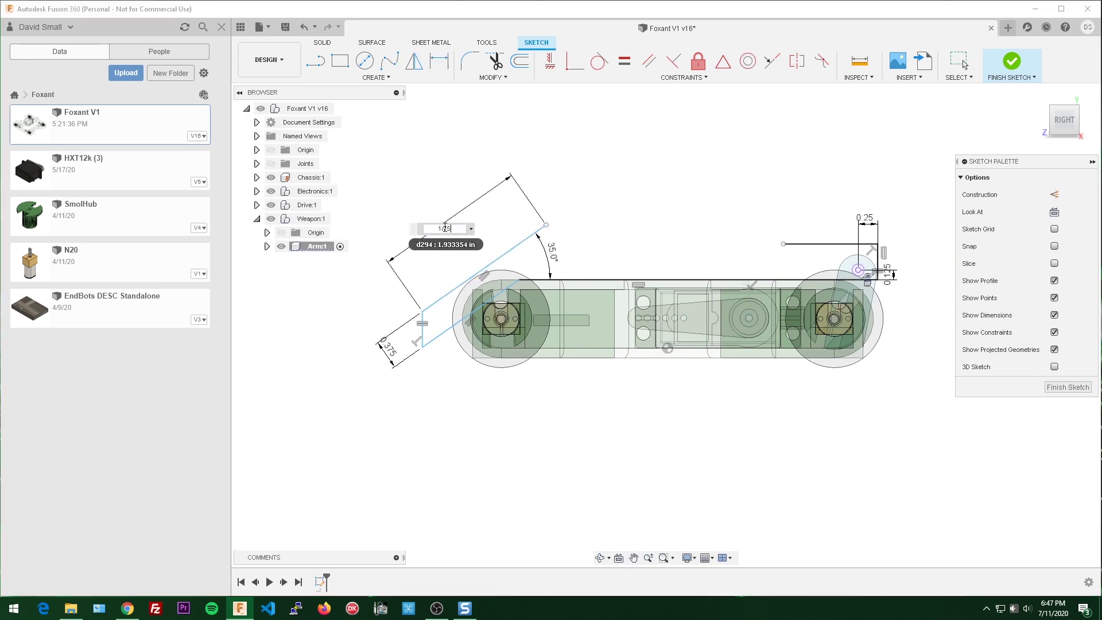
key("Return")
double_click(405, 266)
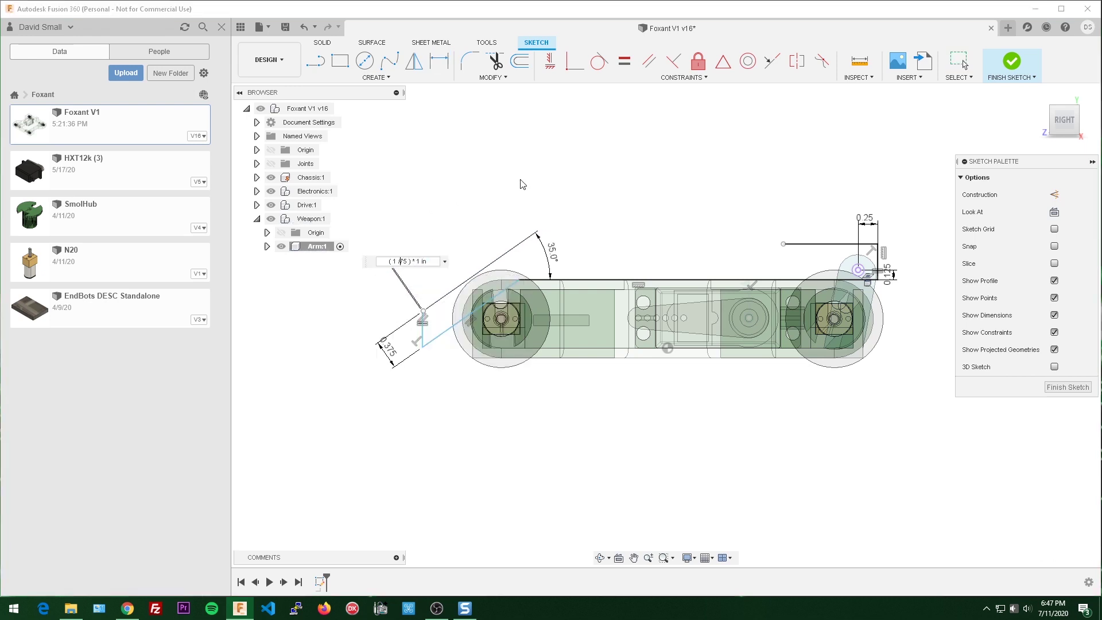
key("Return")
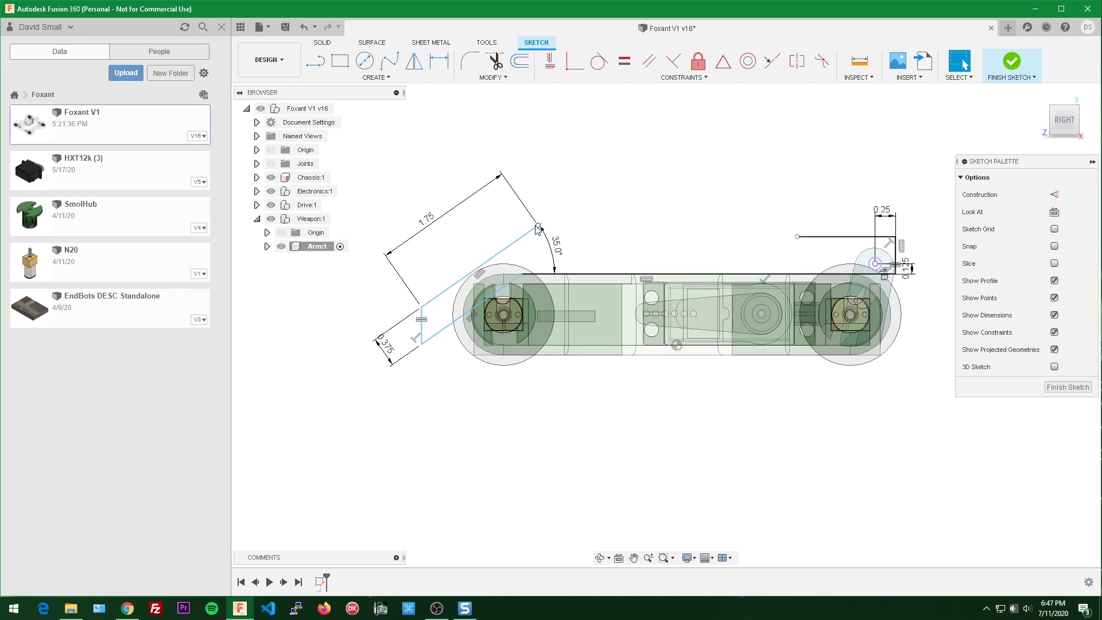
Step: Move the lower corner of the arm's tip closer to the nearby wheel, level with the chassis's bottom edge
scroll(443, 230, "up", 2)
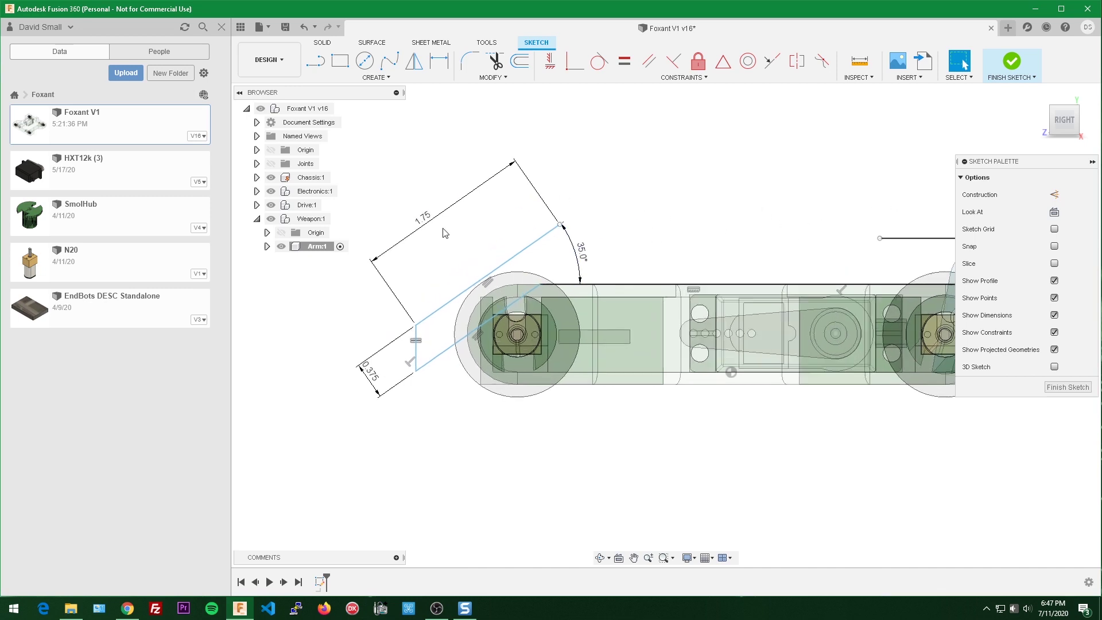
scroll(580, 230, "down", 3)
scroll(551, 298, "up", 2)
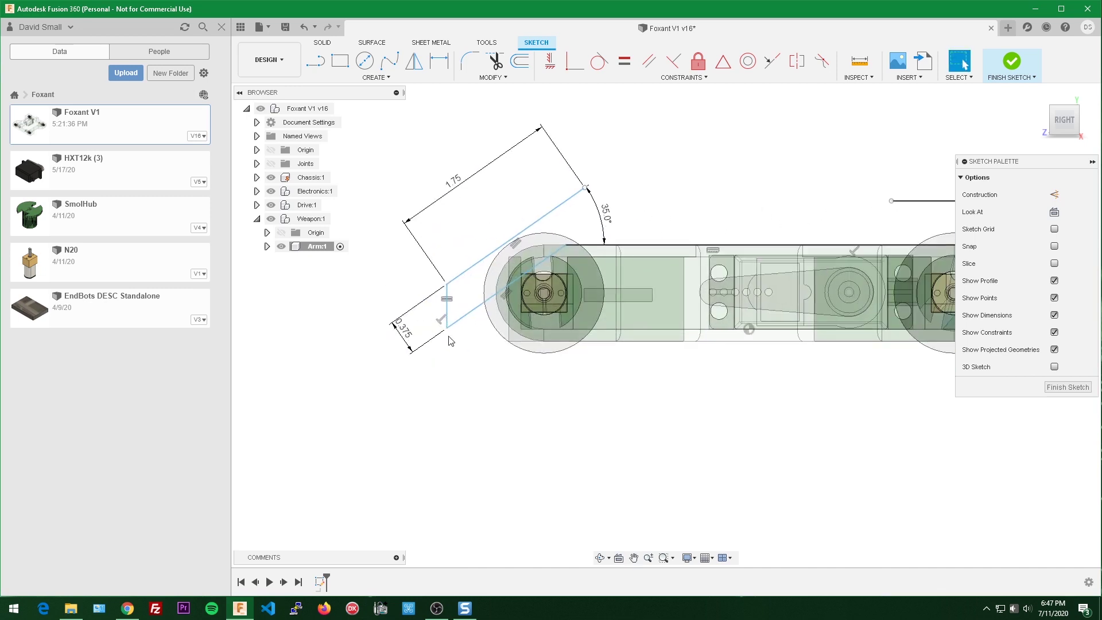
mouse_move(448, 328)
left_mouse_down()
mouse_move(443, 321)
mouse_move(428, 341)
mouse_move(423, 333)
mouse_move(485, 344)
left_mouse_up()
scroll(441, 347, "up", 1)
scroll(797, 381, "down", 3)
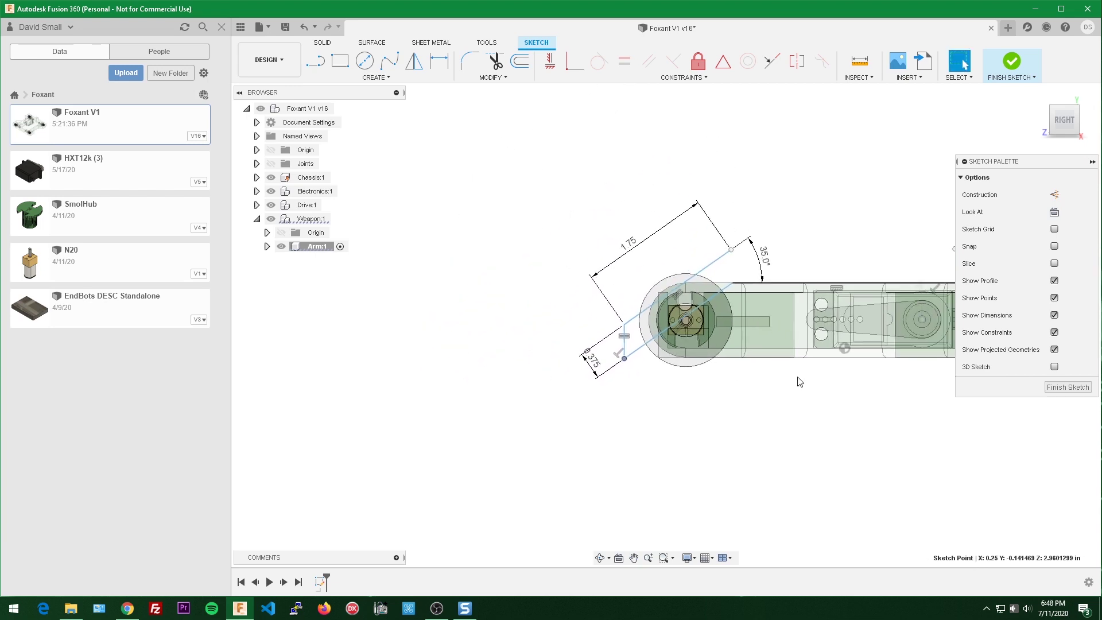
Step: Project the chassis's long bottom edge into the arm sketch
middle_click_drag(782, 386, 821, 368, "shift")
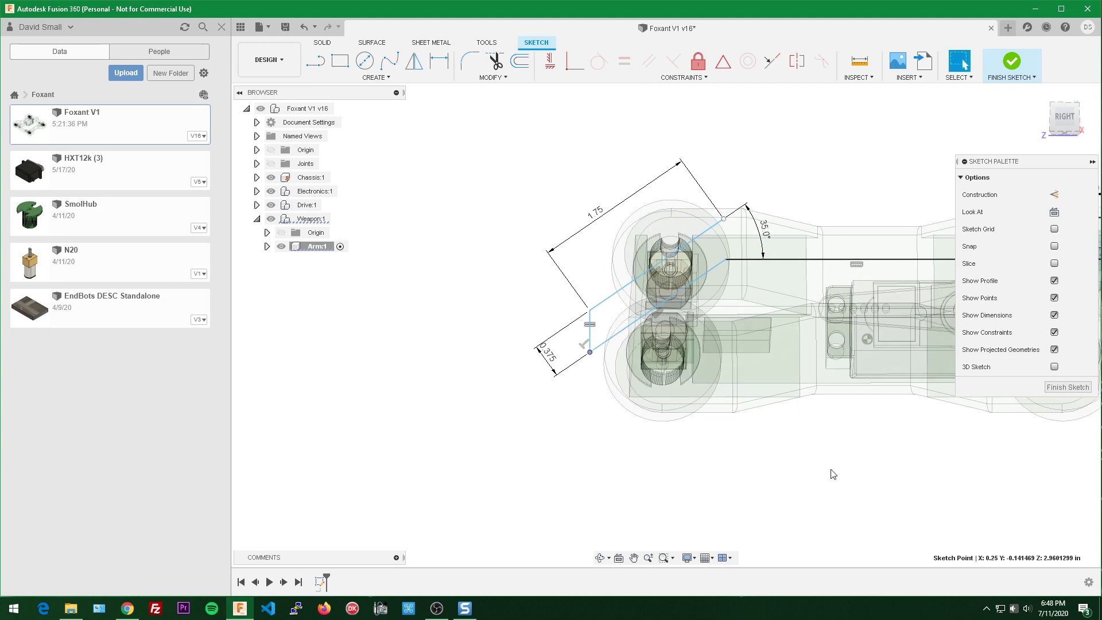
scroll(830, 469, "down", 1)
scroll(830, 469, "up", 1)
key("p")
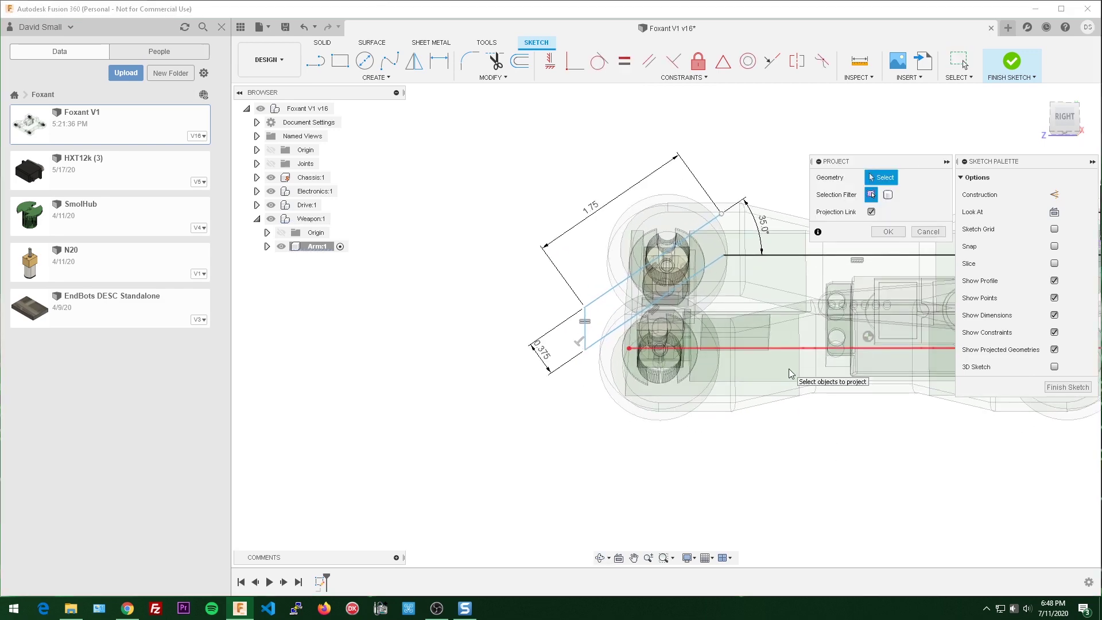
left_click(788, 369)
left_click(888, 231)
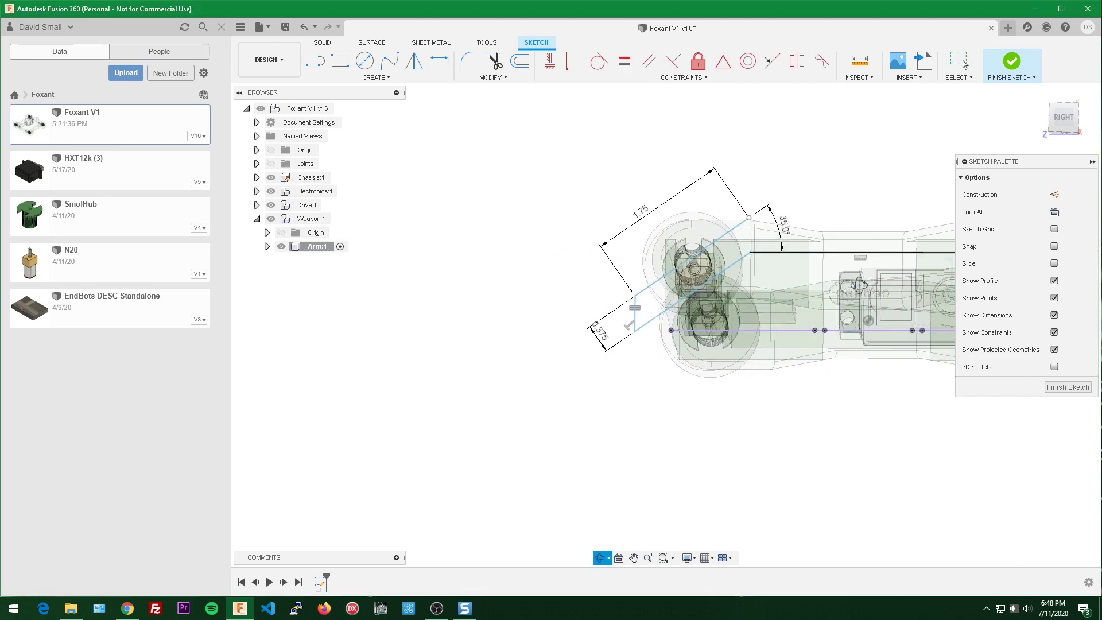
Step: Align the tip's lower corner horizontally with the projected chassis bottom edge using a Horizontal/Vertical constraint
scroll(775, 310, "up", 3)
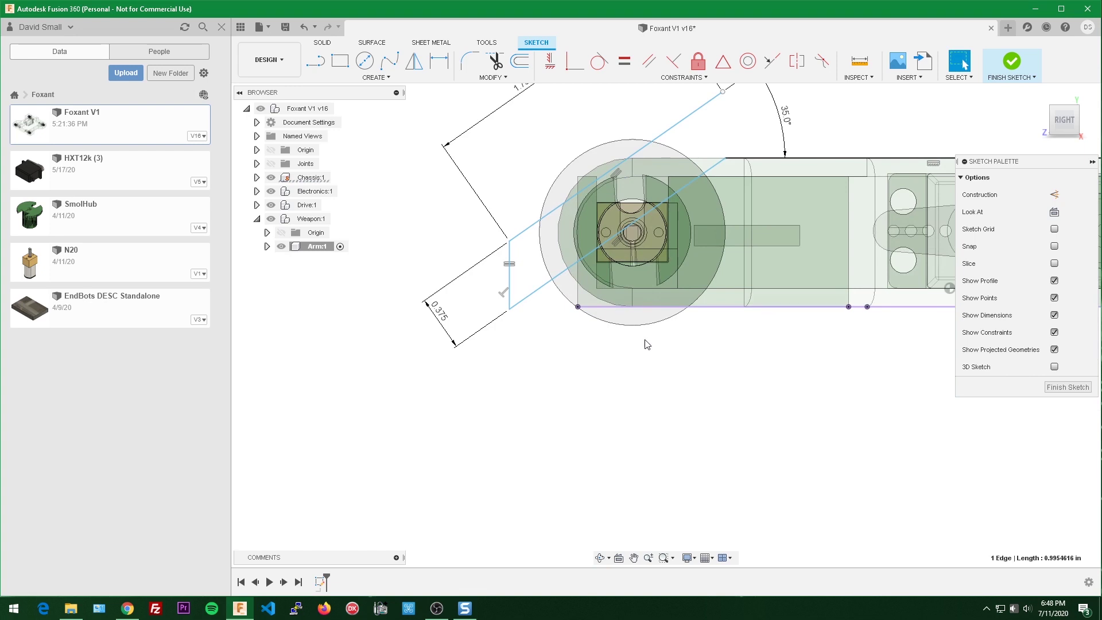
left_click(510, 309, "shift")
left_click(575, 61)
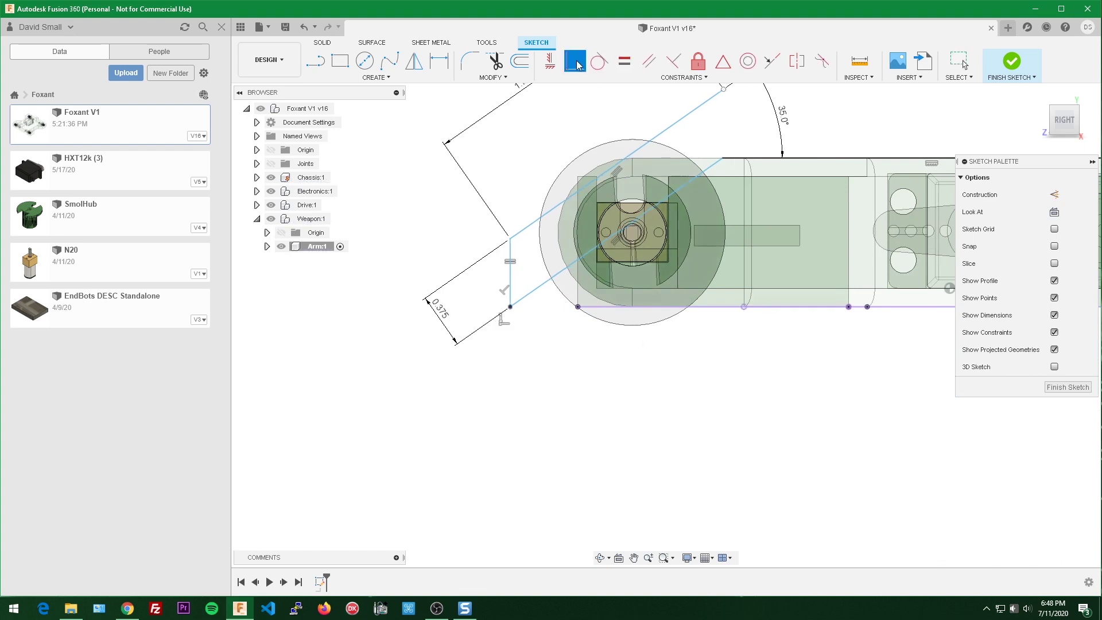
key("Escape")
Step: Move the vertical line at the arm's tip slightly farther away from the nearby wheel
scroll(519, 193, "down", 2)
scroll(515, 247, "up", 1)
left_click_drag(509, 258, 501, 274)
scroll(529, 285, "up", 1)
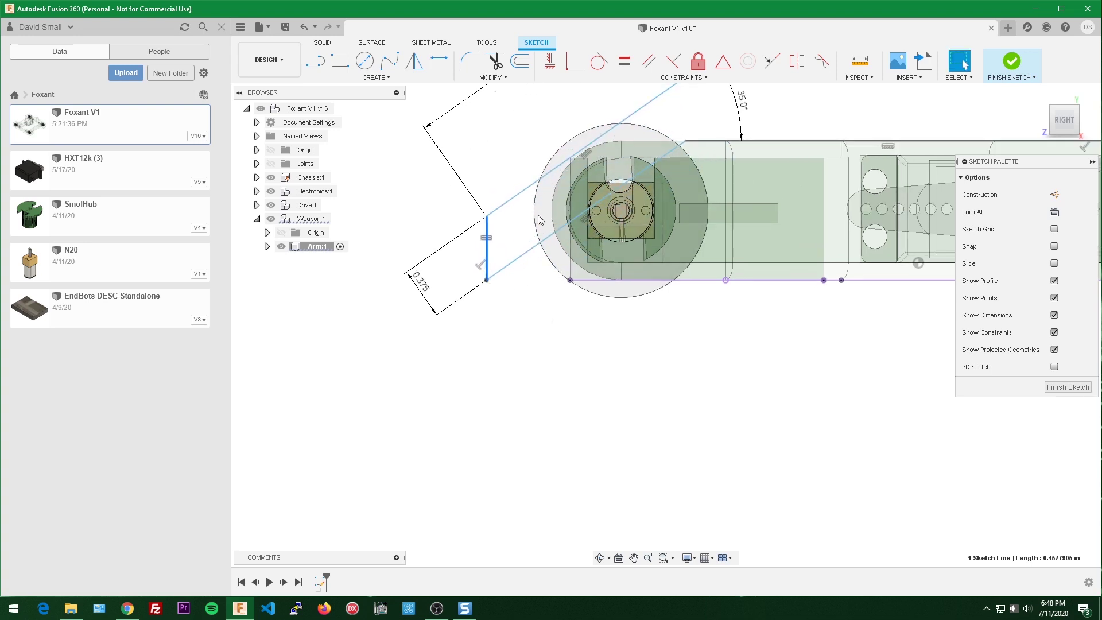
left_click(486, 216)
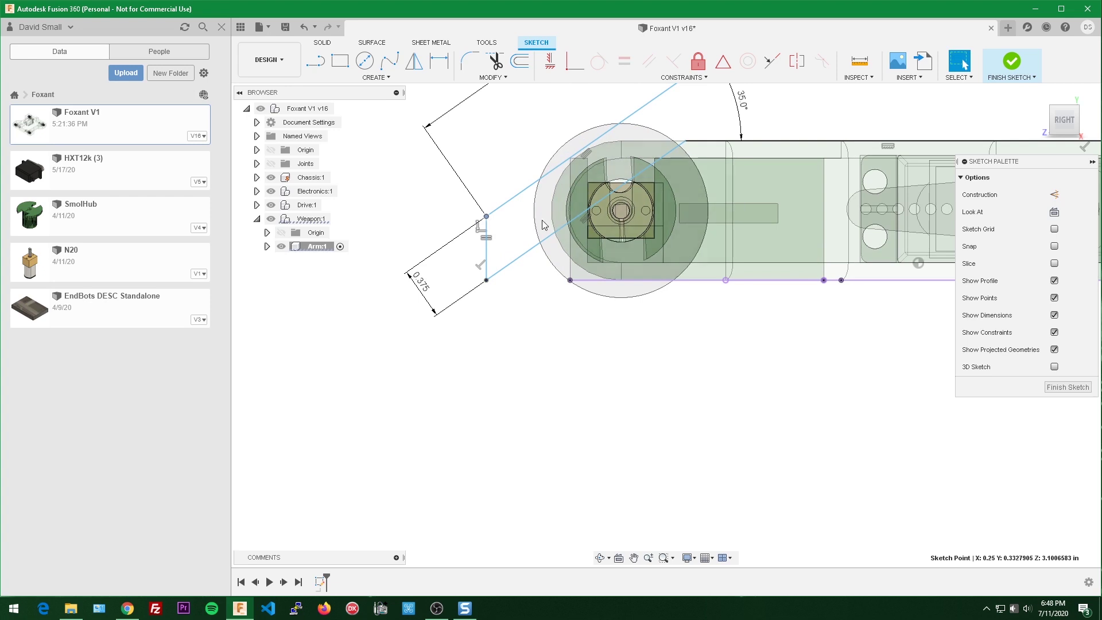
left_click(545, 322)
scroll(545, 321, "down", 1)
scroll(545, 312, "up", 2)
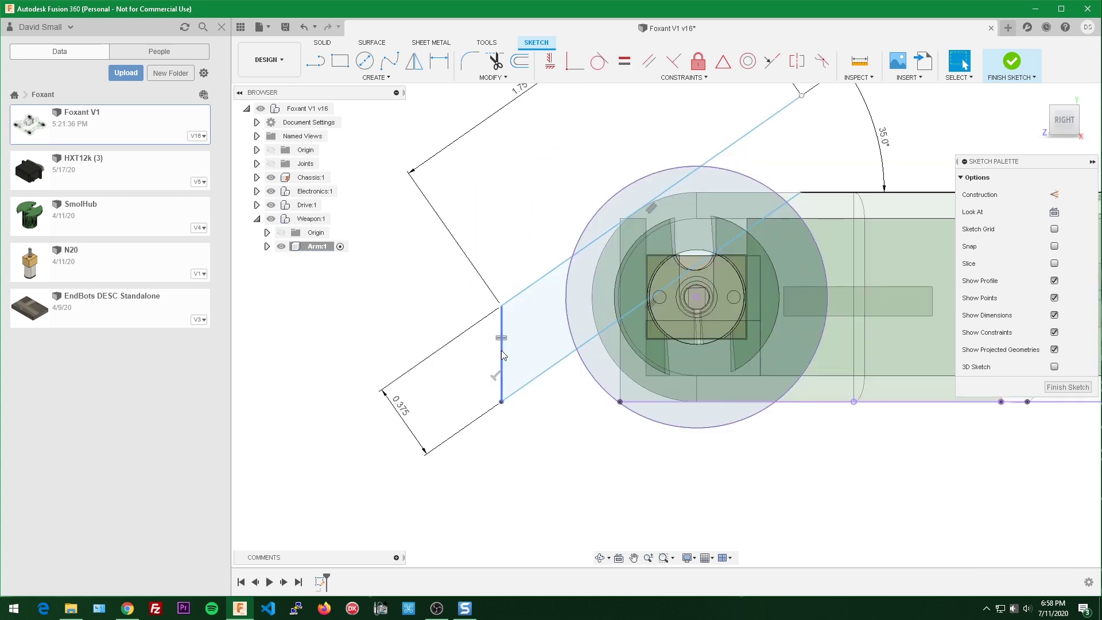
mouse_move(501, 350)
left_mouse_down()
mouse_move(528, 344)
mouse_move(505, 351)
left_mouse_up()
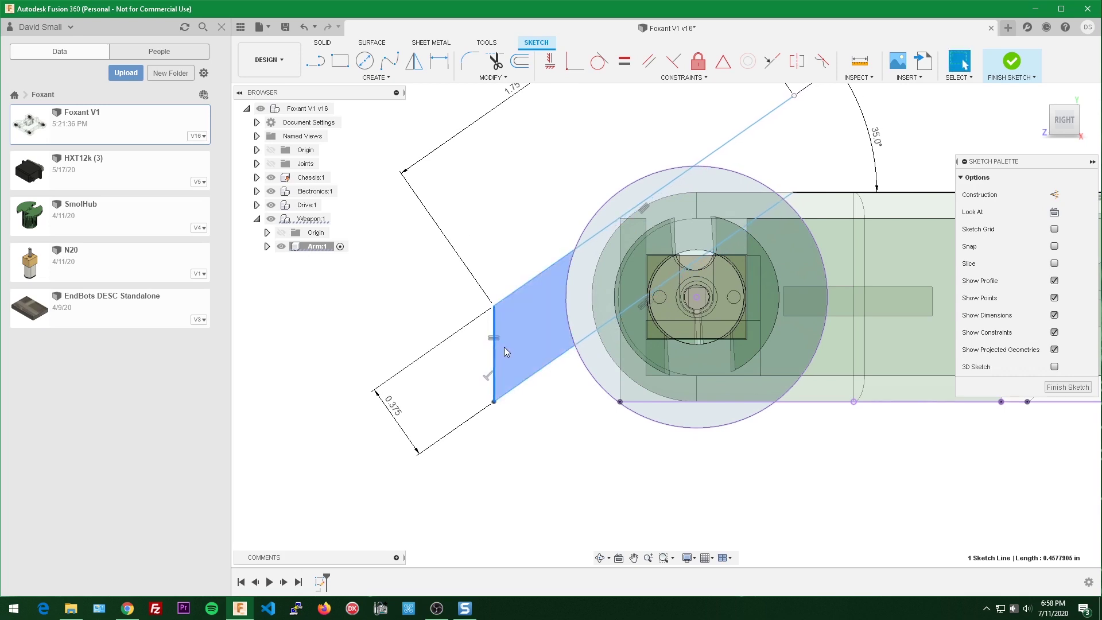
left_click(597, 388, "shift")
key("d")
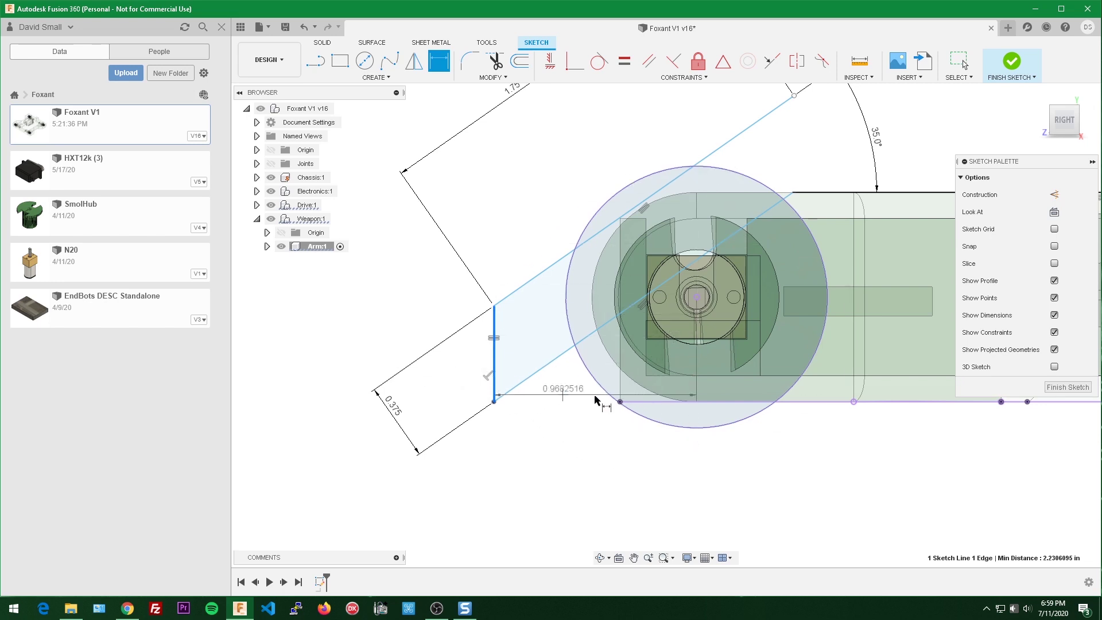
key("Escape")
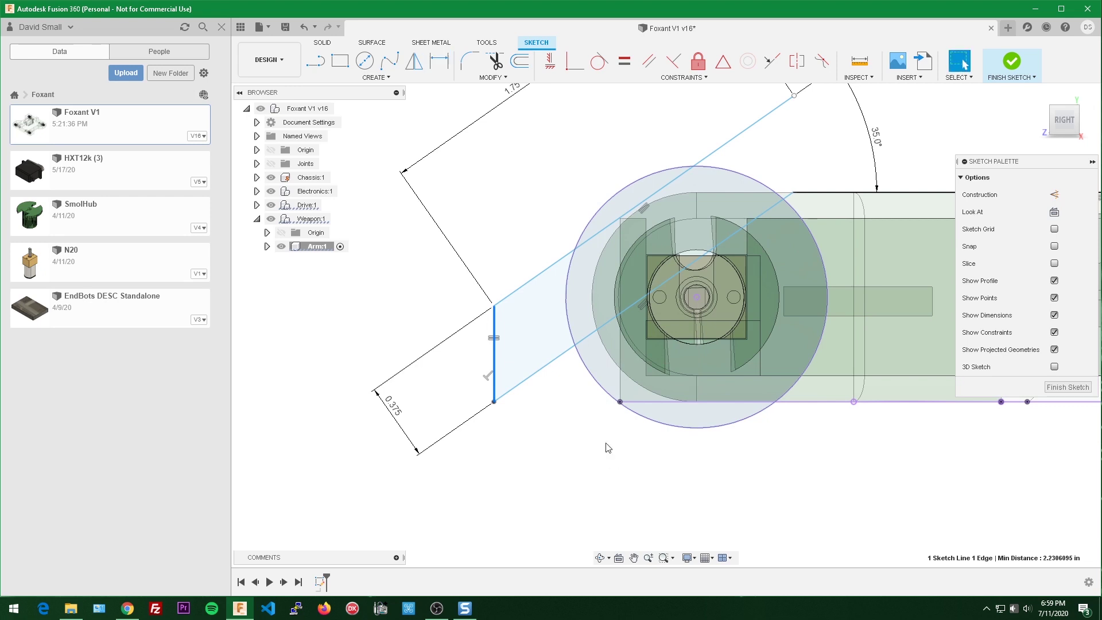
left_click(565, 423)
key("s")
key("Escape")
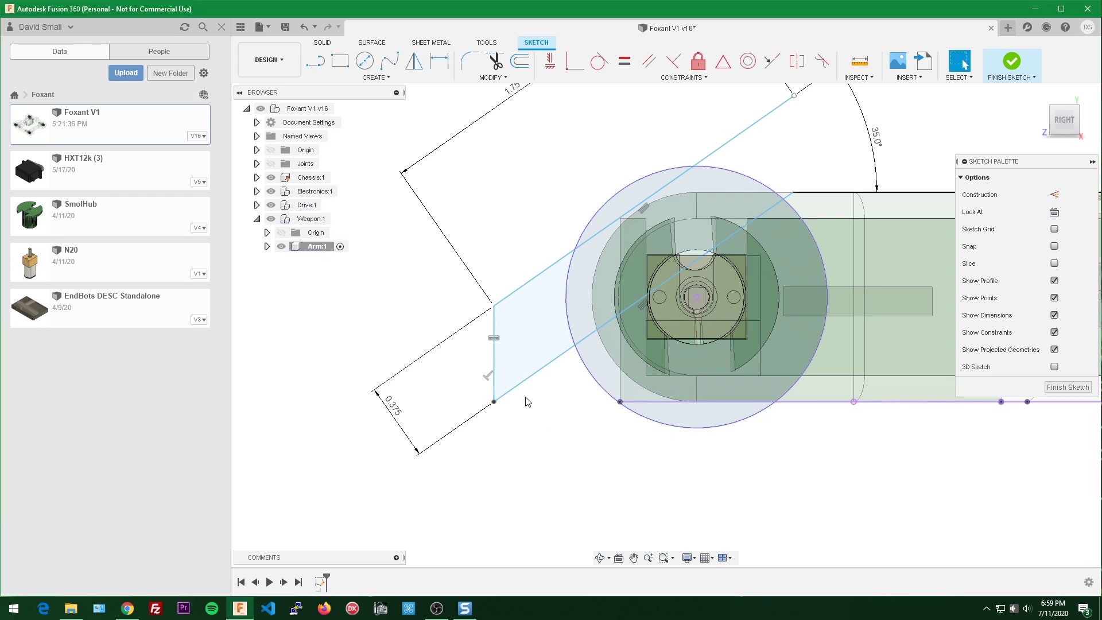
Step: Start a dimension from the vertical tip line and open the options for picking a circle's centre or tangent
left_click(493, 370)
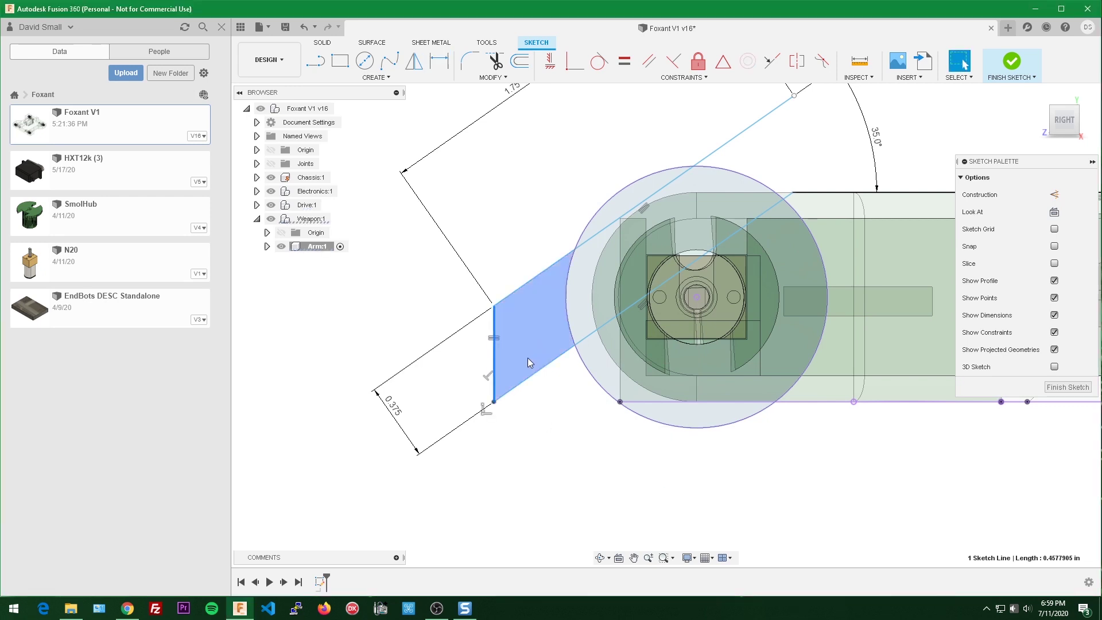
key("d")
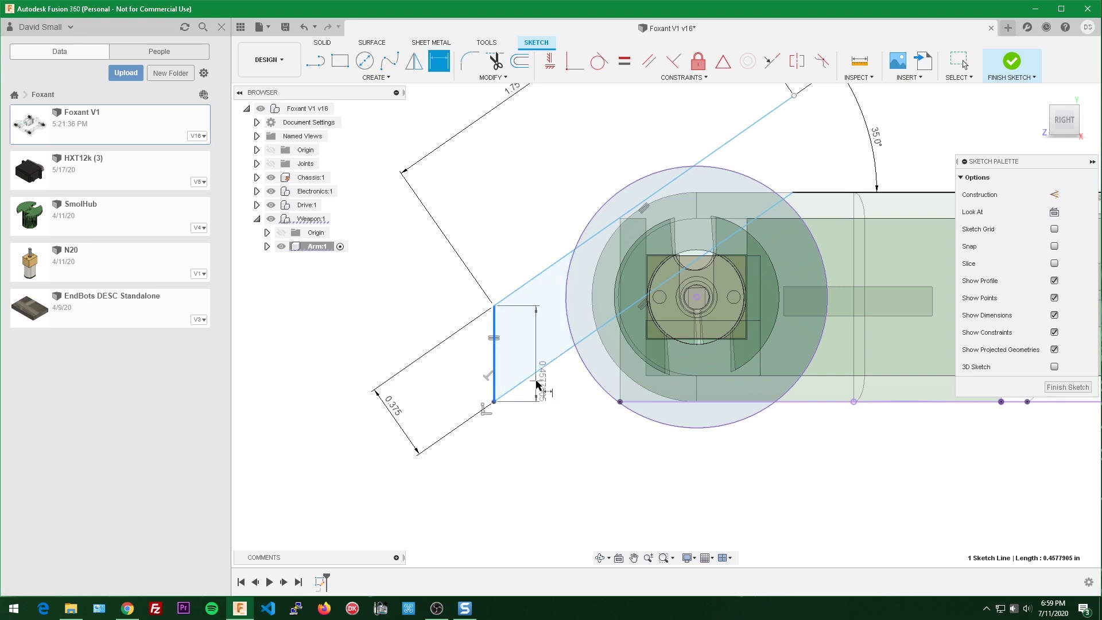
right_click(526, 347)
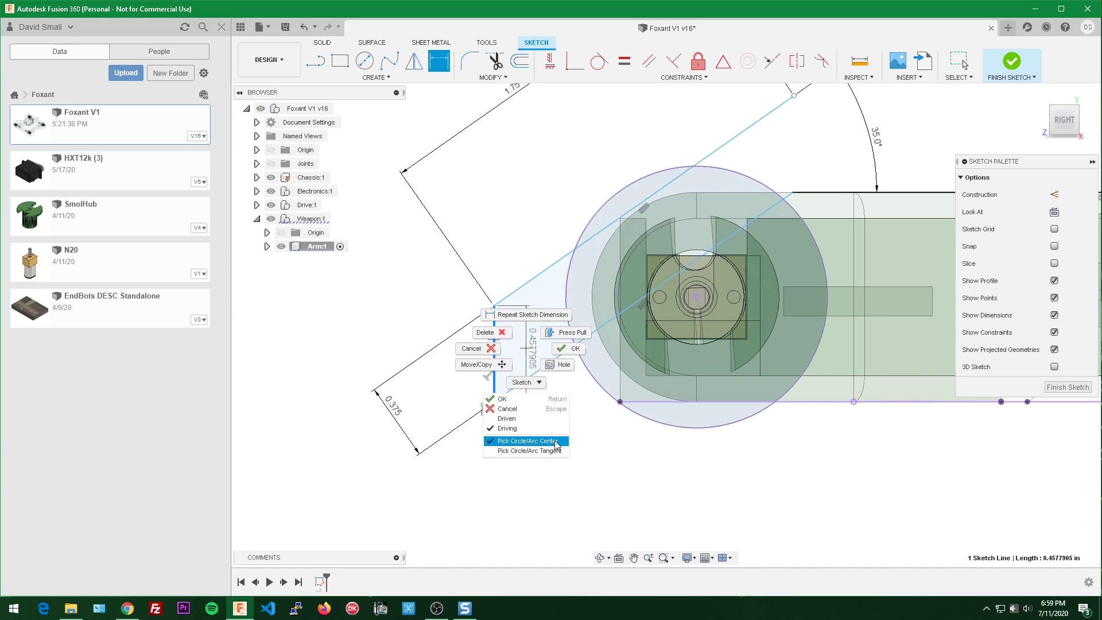
Step: Try to dimension the gap between the arm tip's vertical line and the tangent of the adjacent wheel circle as 0.25 in
left_click(534, 451)
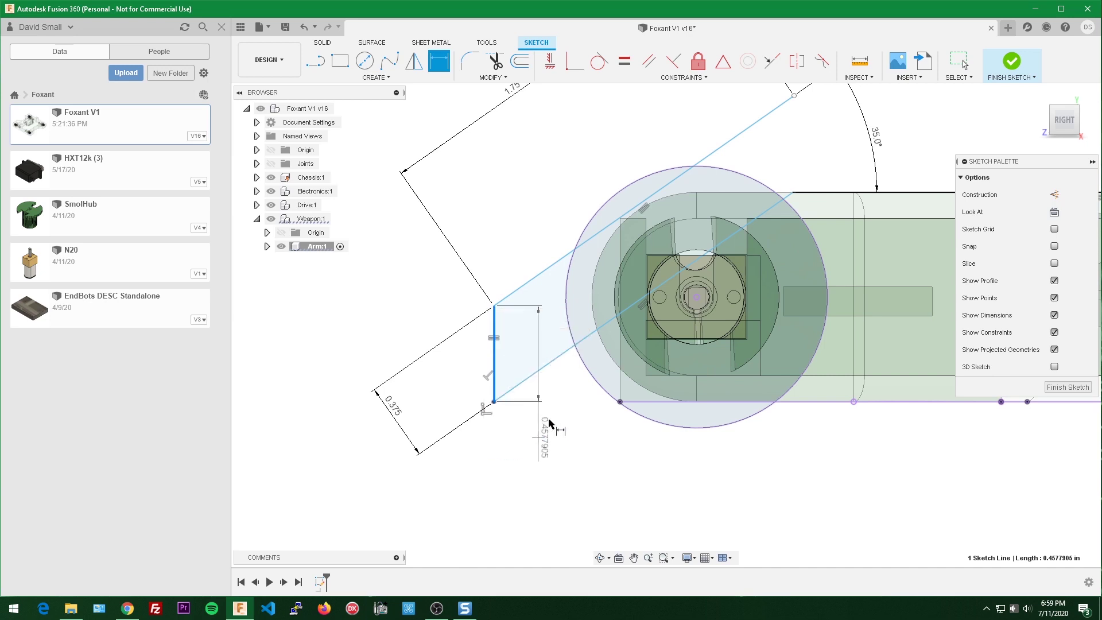
left_click(566, 297)
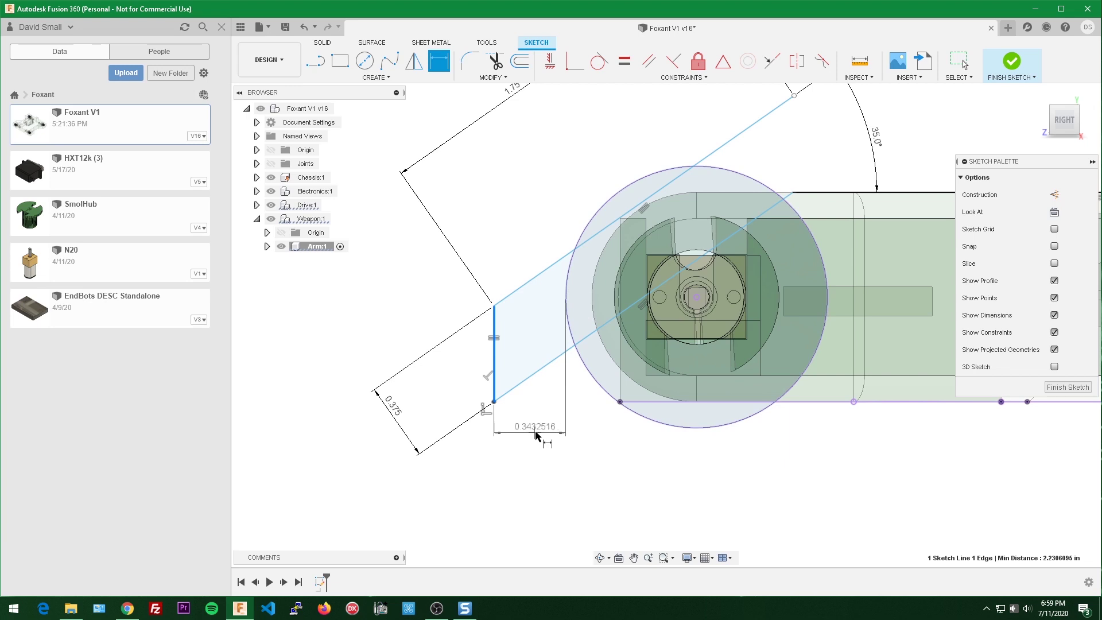
left_click(536, 435)
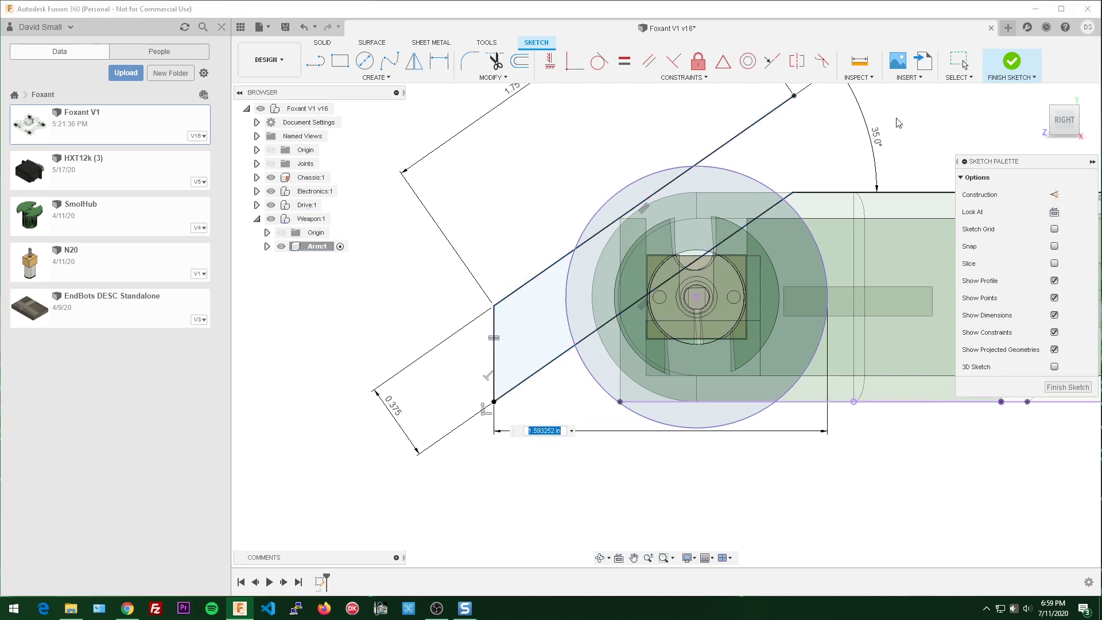
scroll(872, 144, "down", 2)
middle_click_drag(887, 152, 806, 202)
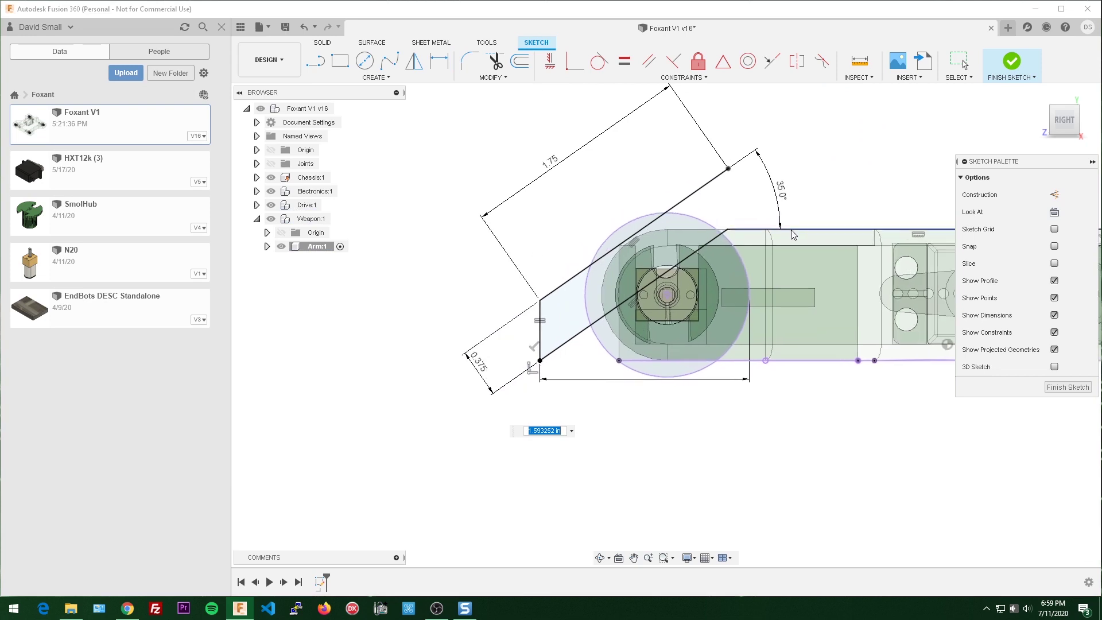
scroll(792, 232, "up", 1)
scroll(738, 319, "up", 1)
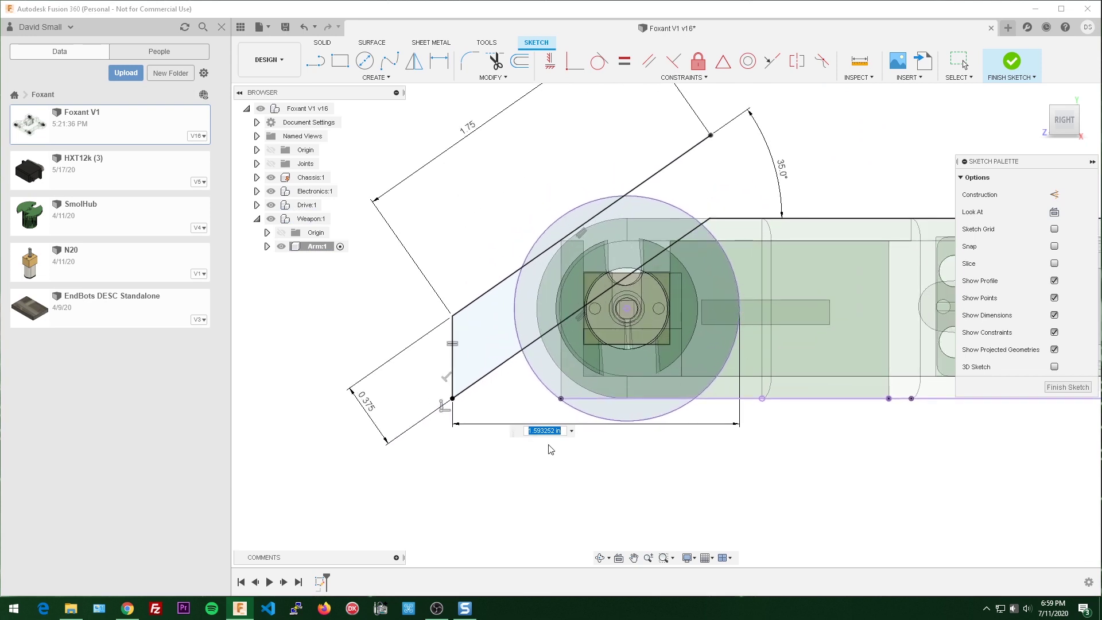
key("Return")
scroll(792, 283, "down", 2)
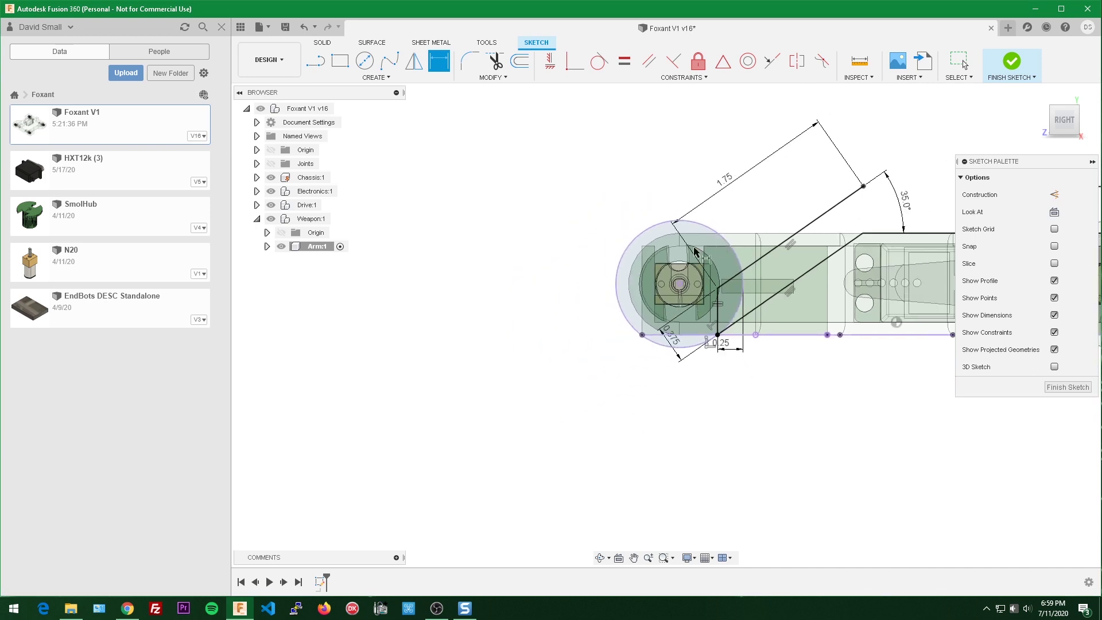
scroll(649, 264, "up", 1)
Step: Undo the 0.25 in value and delete the dimension between the arm tip and the wheel circle
key("ctrl+s")
key("Escape")
key("ctrl+z")
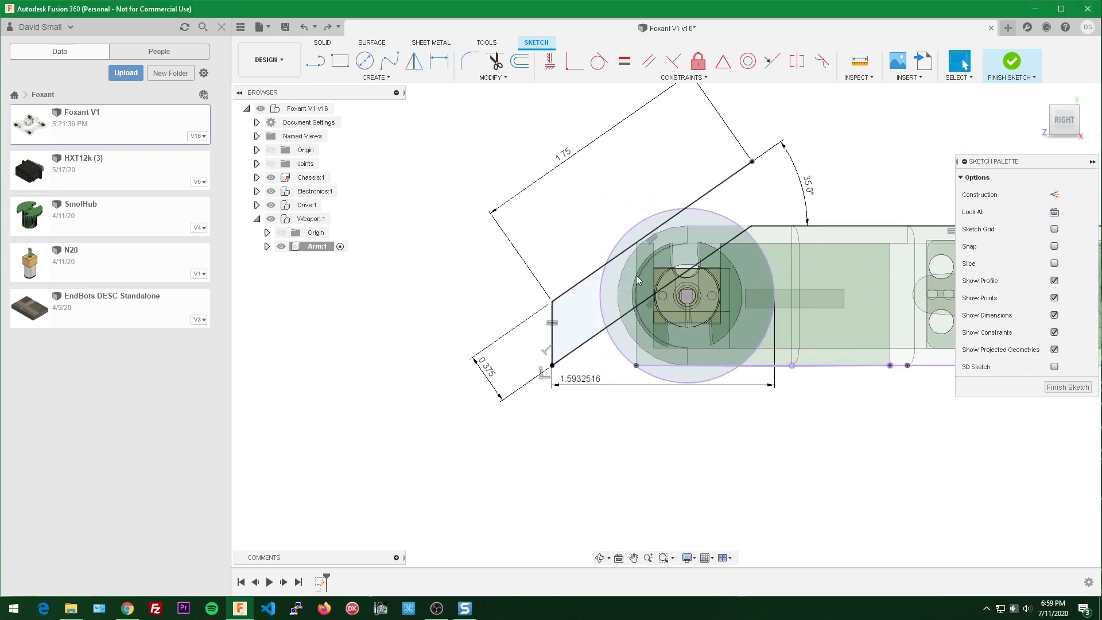
left_click(578, 386)
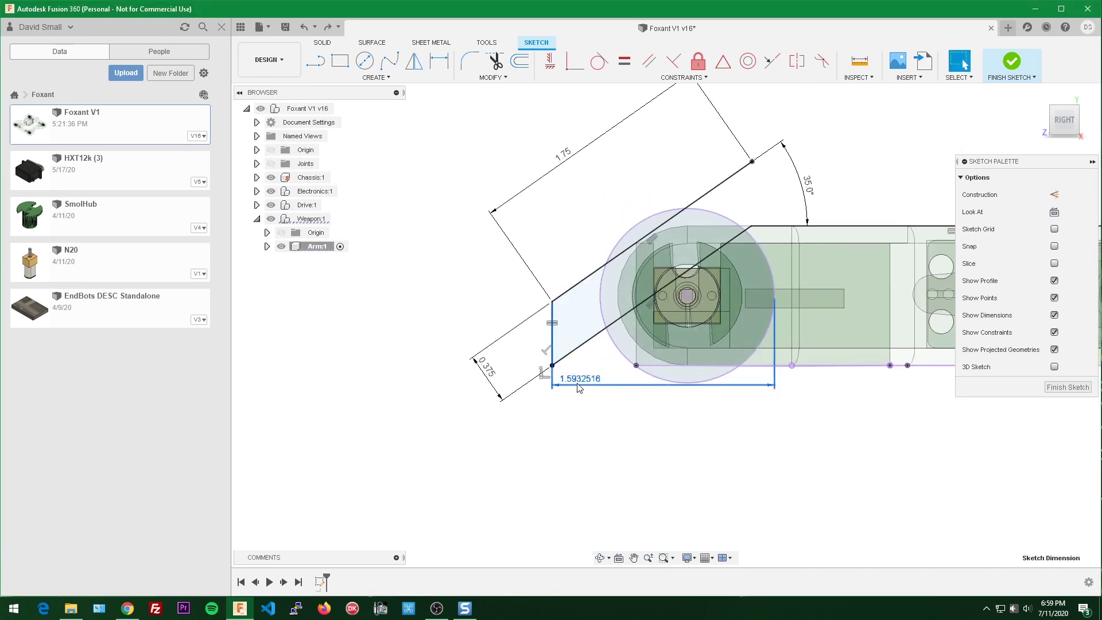
key("Delete")
Step: Sketch a line about 0.625 in long from the center of the wheel nearest the arm tip to the circle's outer edge facing the tip
scroll(630, 373, "up", 4)
key("l")
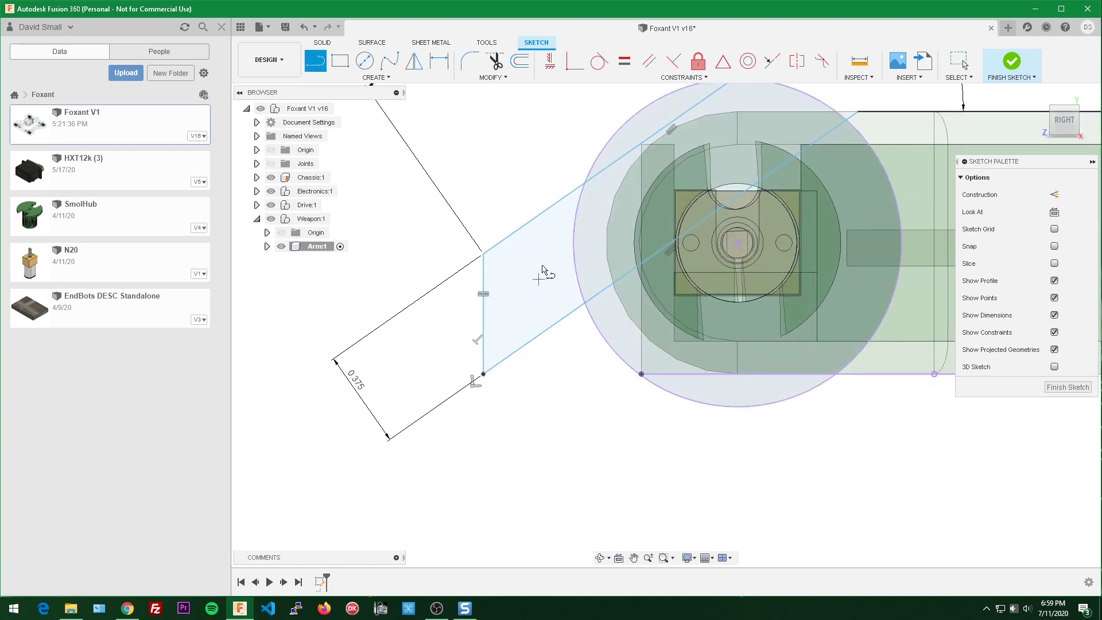
left_click(737, 243)
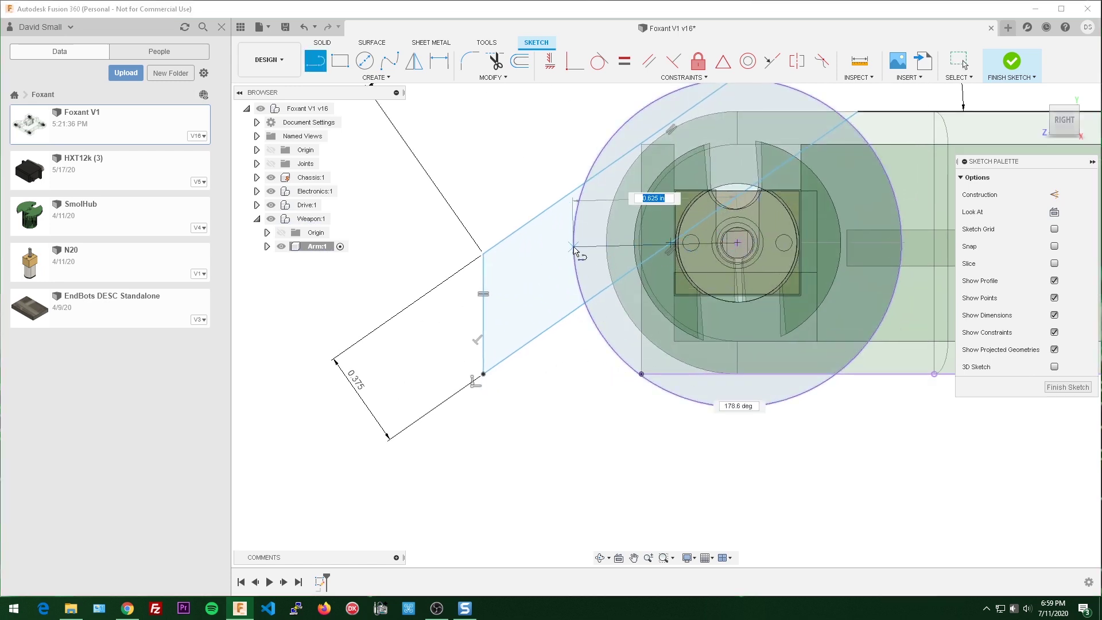
left_click(573, 246)
key("Escape")
Step: Constrain the new line from the wheel center to be horizontal and return to the RIGHT view
left_click(594, 246)
middle_click_drag(594, 247, 639, 274, "shift")
left_click(644, 275)
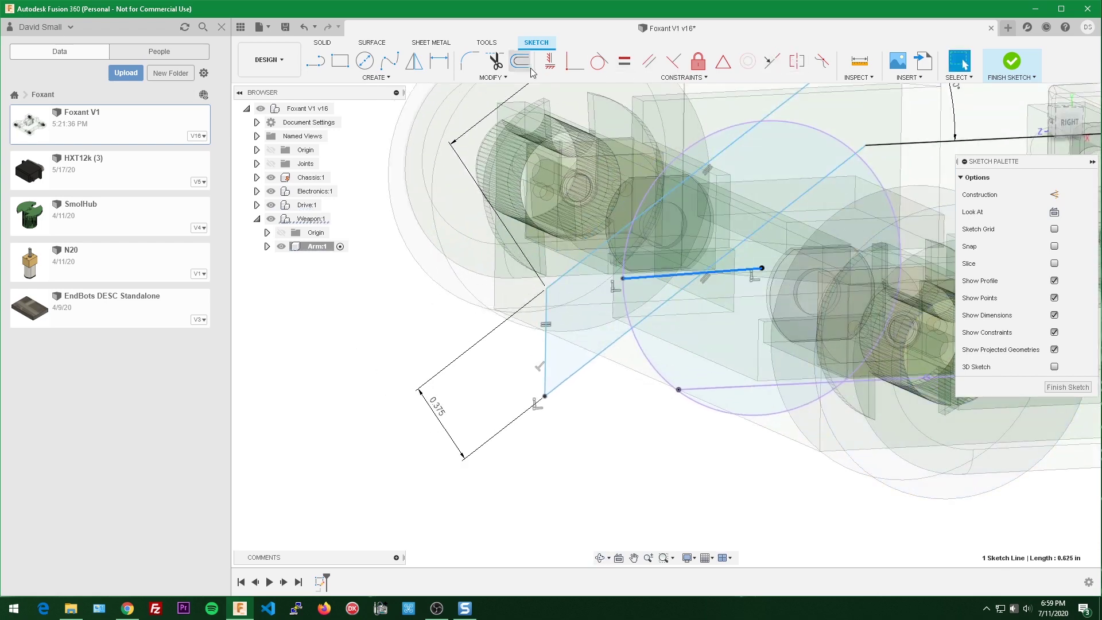
left_click(549, 61)
scroll(618, 331, "down", 2)
left_click(1067, 122)
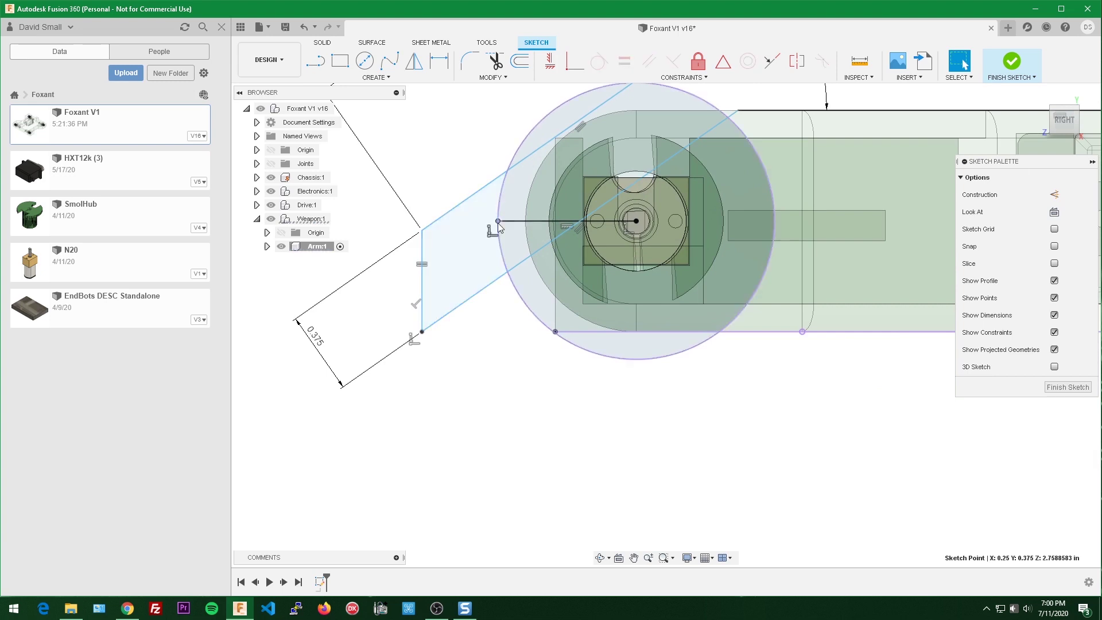
Step: Dimension the gap between the arm tip's vertical line and the horizontal line's outer endpoint as 0.25 in
left_click(422, 281)
key("d")
left_click(498, 221)
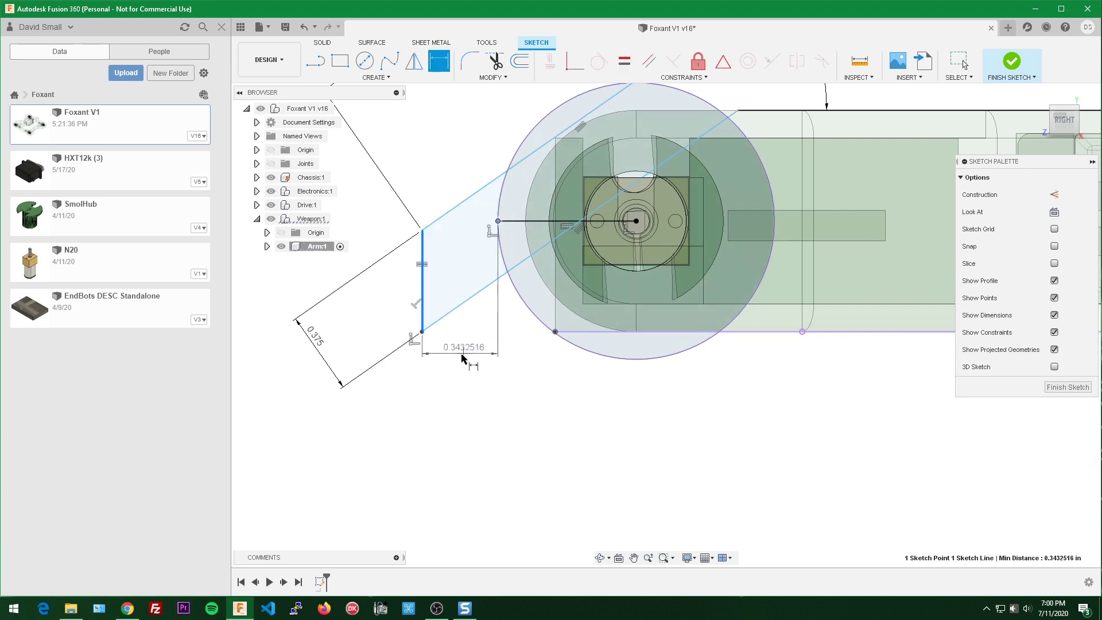
left_click(459, 361)
type(".25")
key("Return")
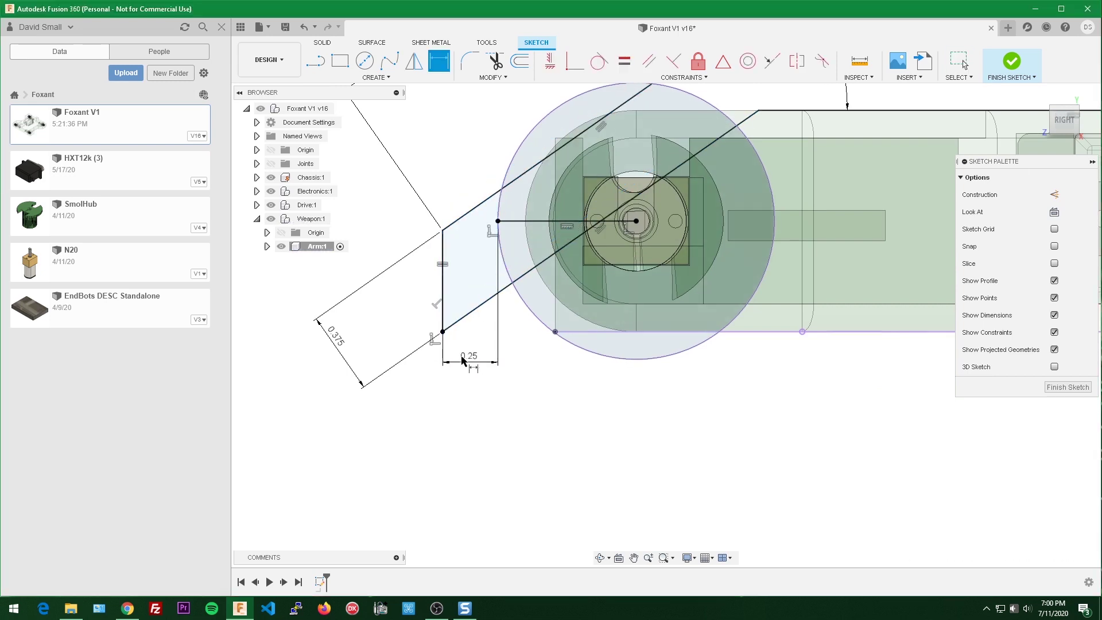
scroll(563, 222, "up", 2)
scroll(695, 222, "down", 1)
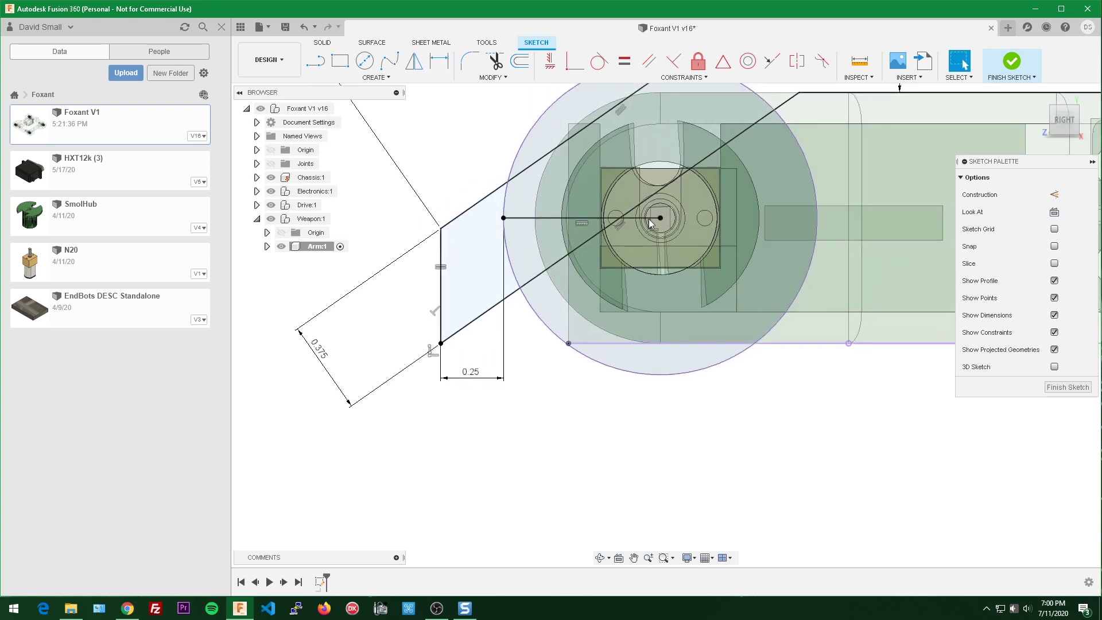
scroll(653, 220, "down", 1)
middle_click_drag(659, 228, 668, 283)
scroll(673, 288, "up", 1)
scroll(674, 288, "up", 1)
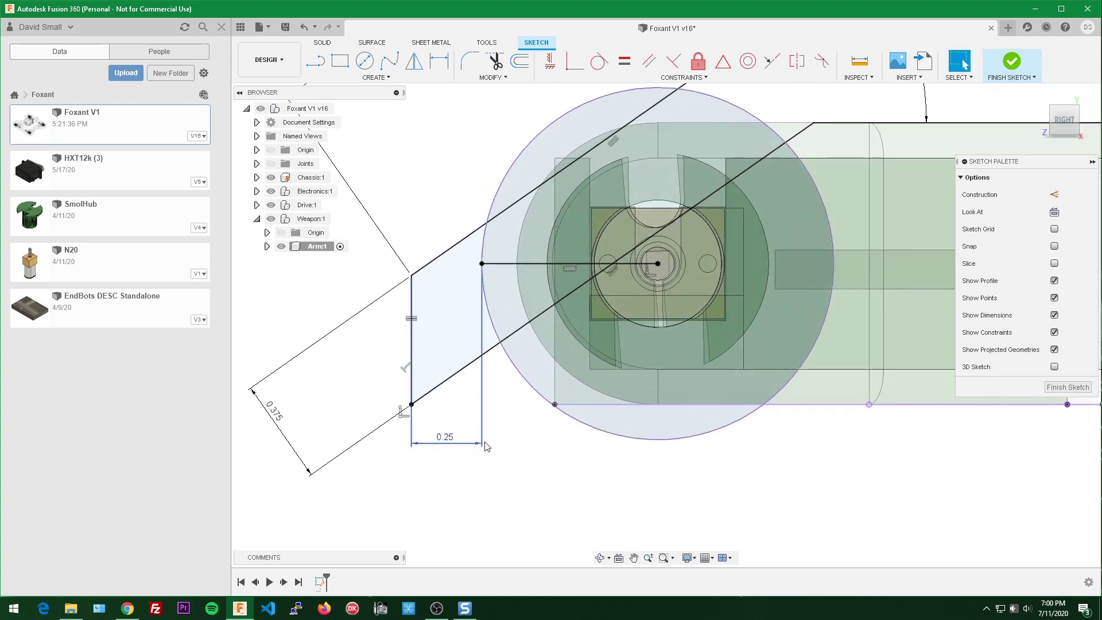
right_click(503, 435)
left_click(505, 431)
key("d")
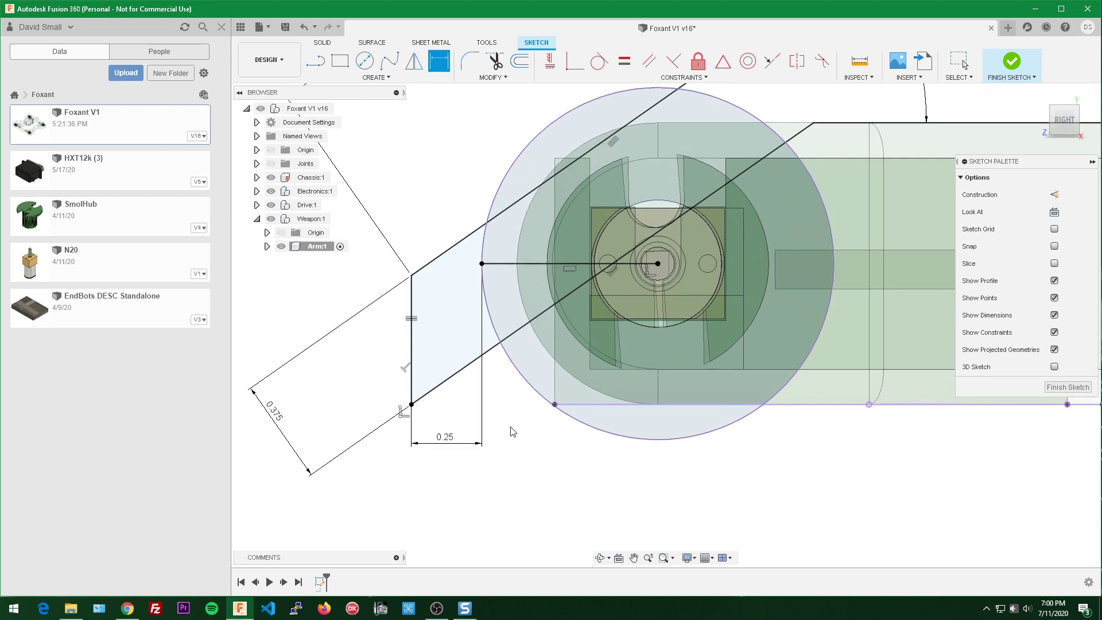
right_click(523, 438)
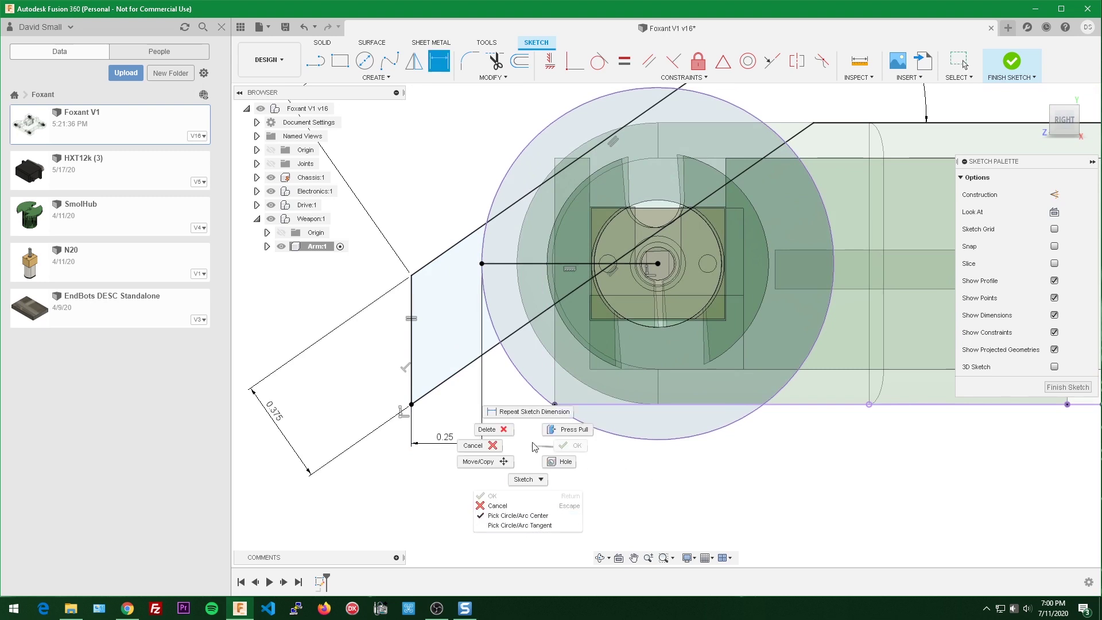
left_click(739, 493)
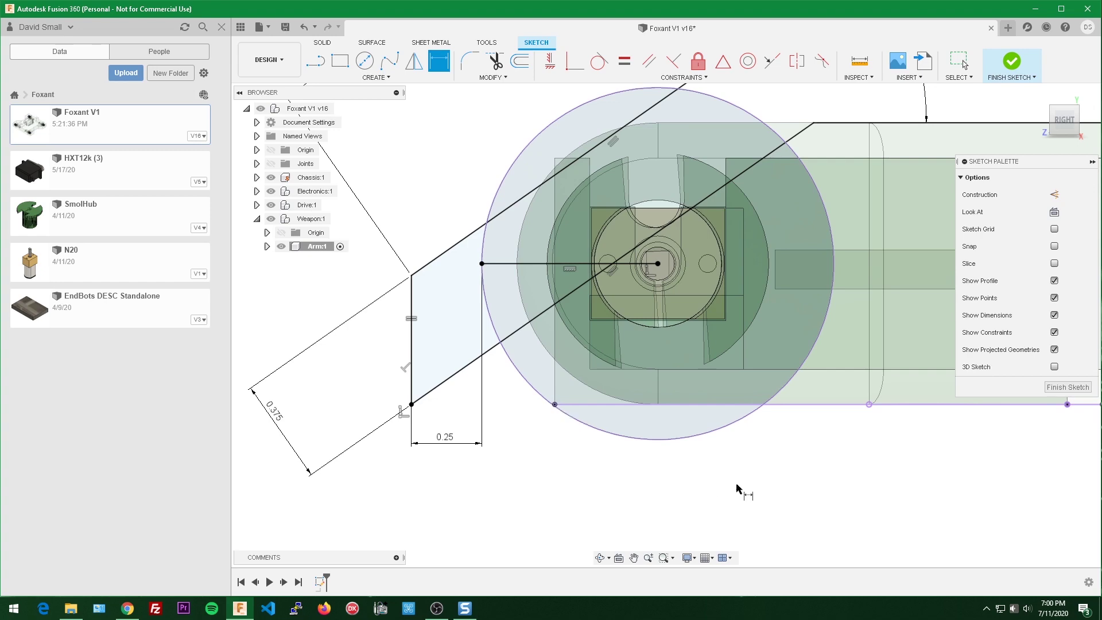
key("Escape")
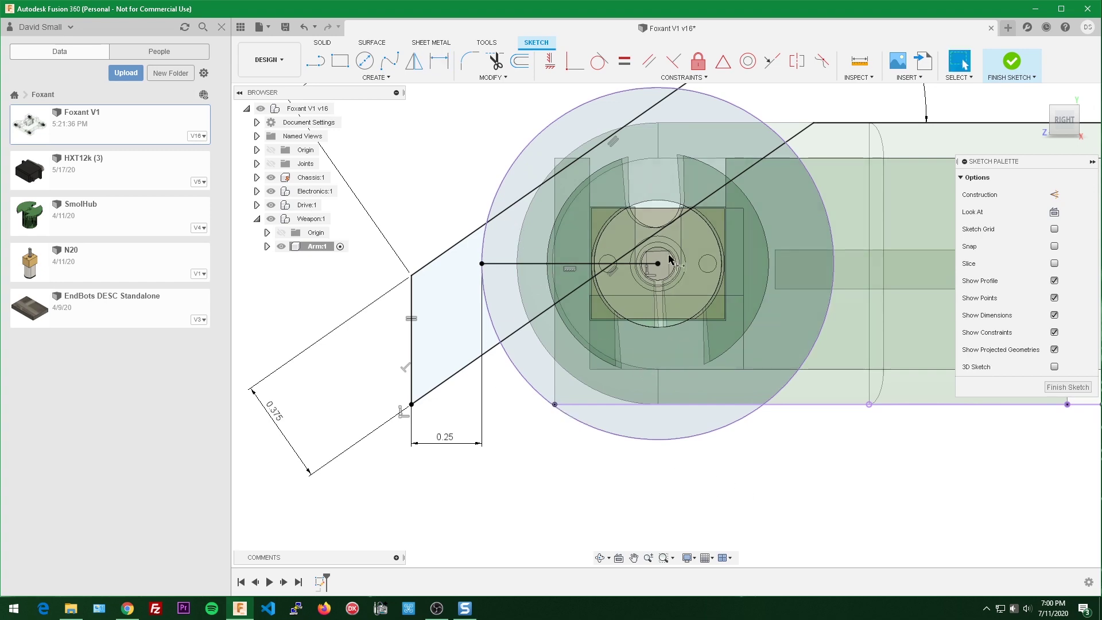
Step: Sketch a zigzag of five connected lines from the upper end of the 1.75 in sloped edge to the open end of the arm's upper horizontal line
scroll(790, 441, "down", 4)
middle_click_drag(811, 390, 669, 384)
scroll(710, 287, "down", 2)
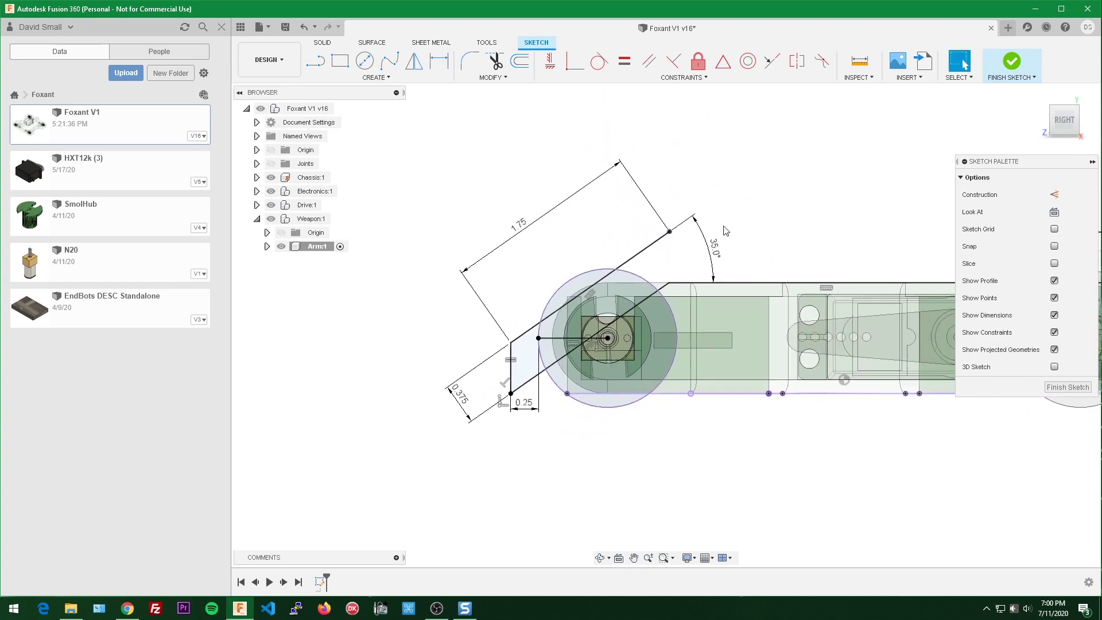
middle_click_drag(698, 220, 636, 237)
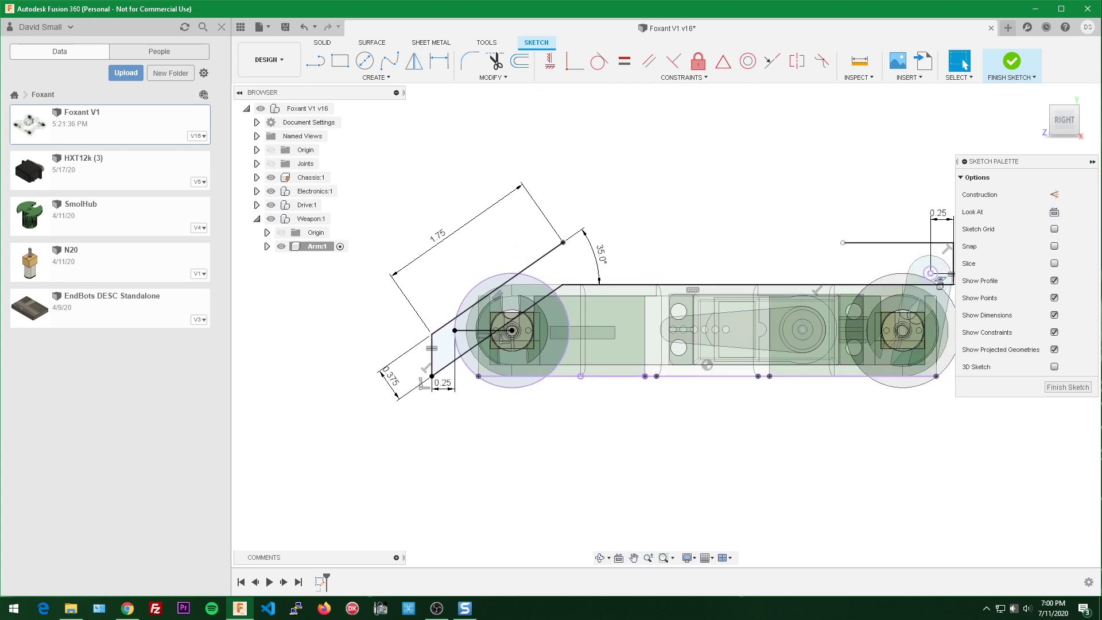
scroll(706, 167, "up", 2)
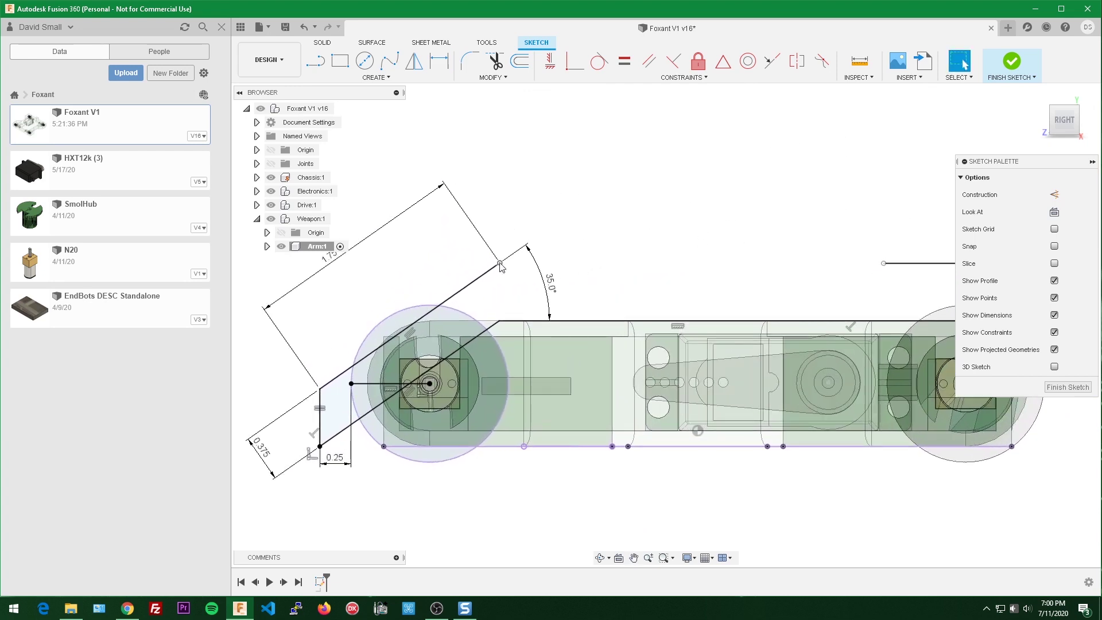
scroll(574, 234, "down", 1)
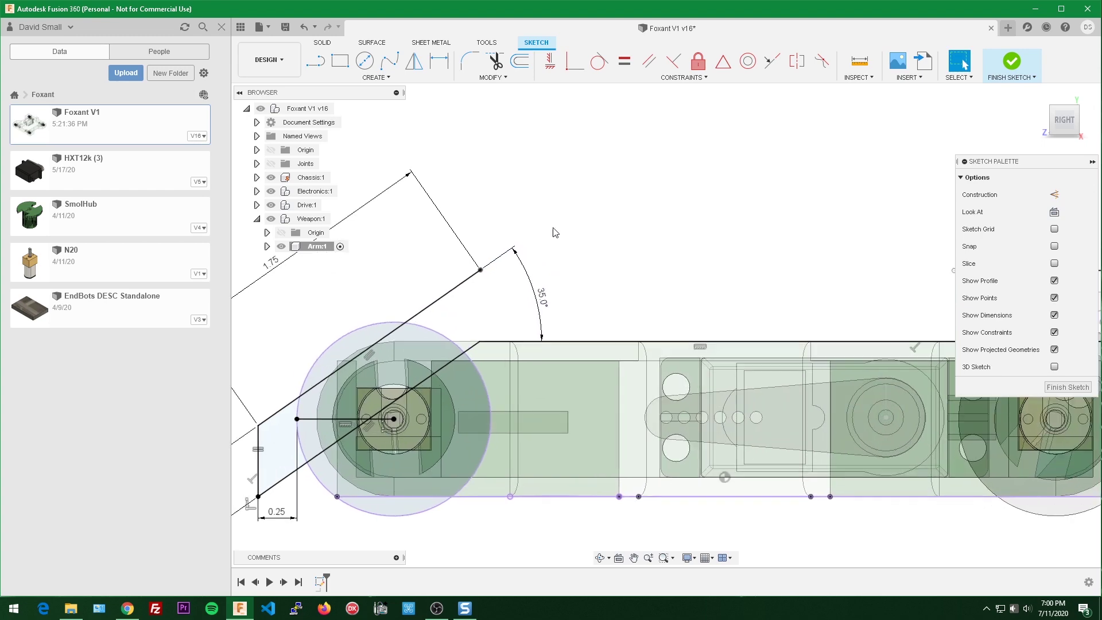
key("l")
left_click(502, 254)
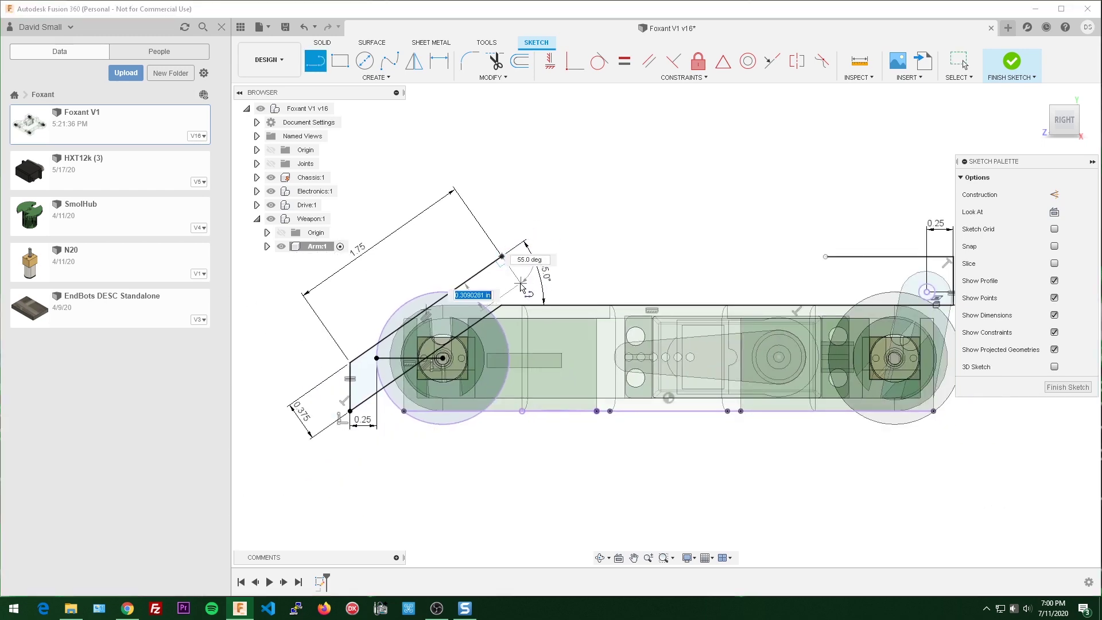
left_click_drag(520, 283, 653, 209)
left_click(653, 209)
left_click(691, 258)
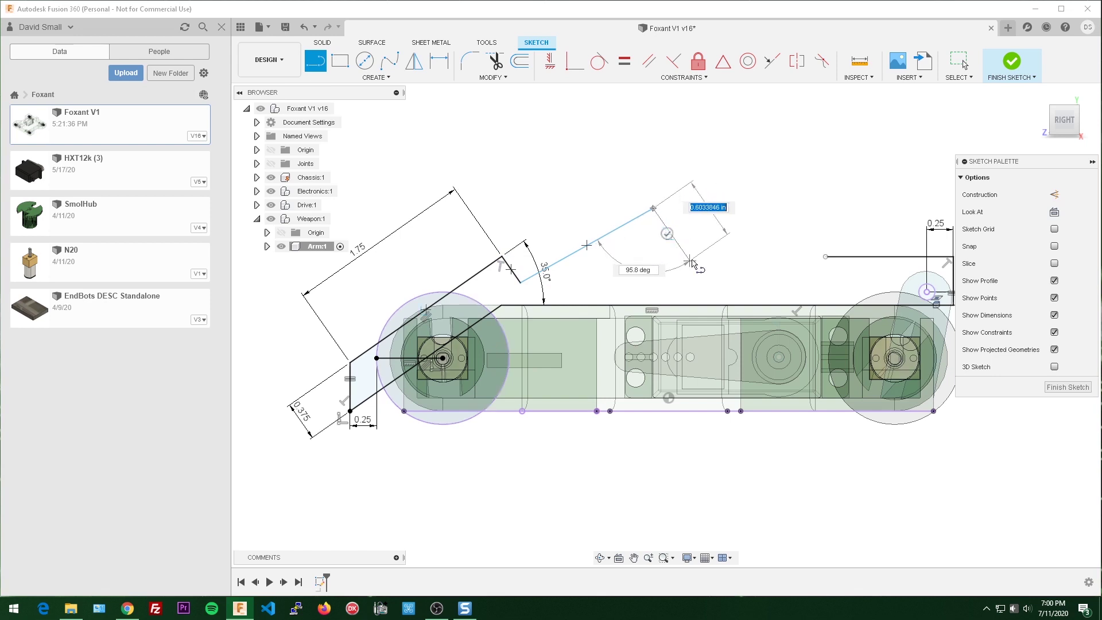
left_click(816, 219)
left_click(825, 257)
scroll(825, 258, "down", 4)
key("Escape")
scroll(660, 273, "up", 3)
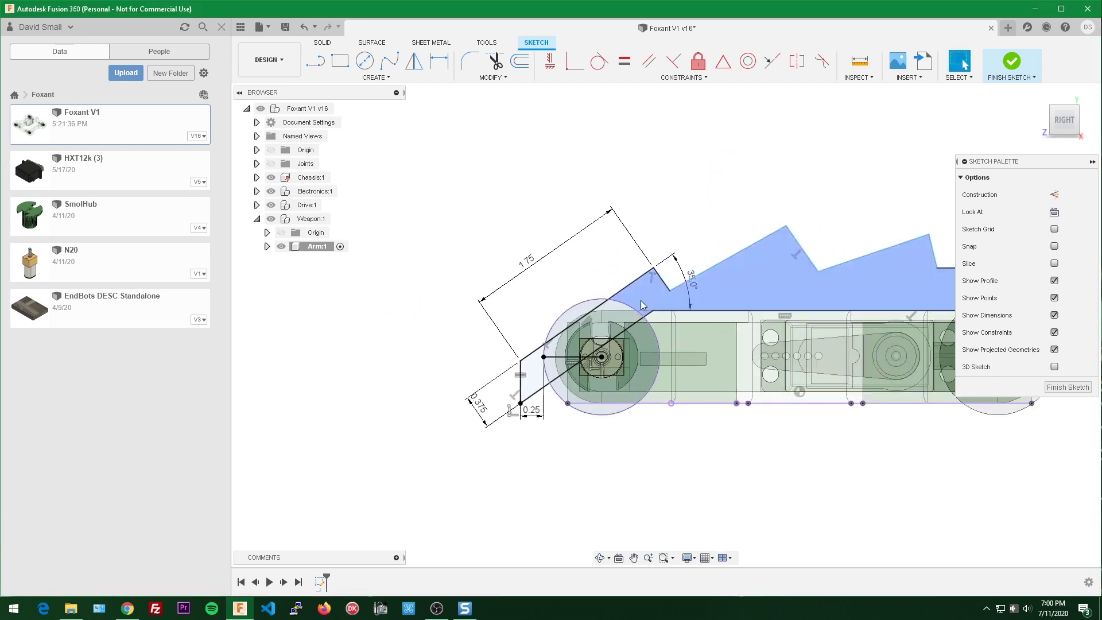
Step: Constrain the two lines of the zigzag peak nearest the arm's pivot end to be perpendicular
scroll(868, 161, "down", 2)
middle_click_drag(862, 162, 653, 191)
scroll(605, 207, "up", 3)
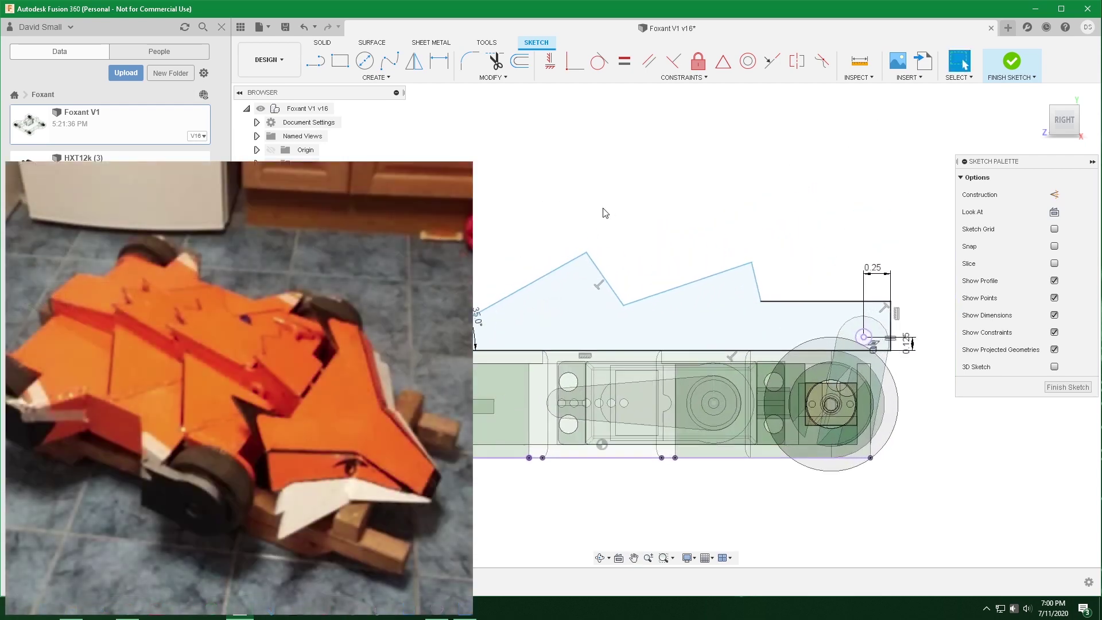
scroll(600, 210, "down", 2)
scroll(710, 206, "up", 5)
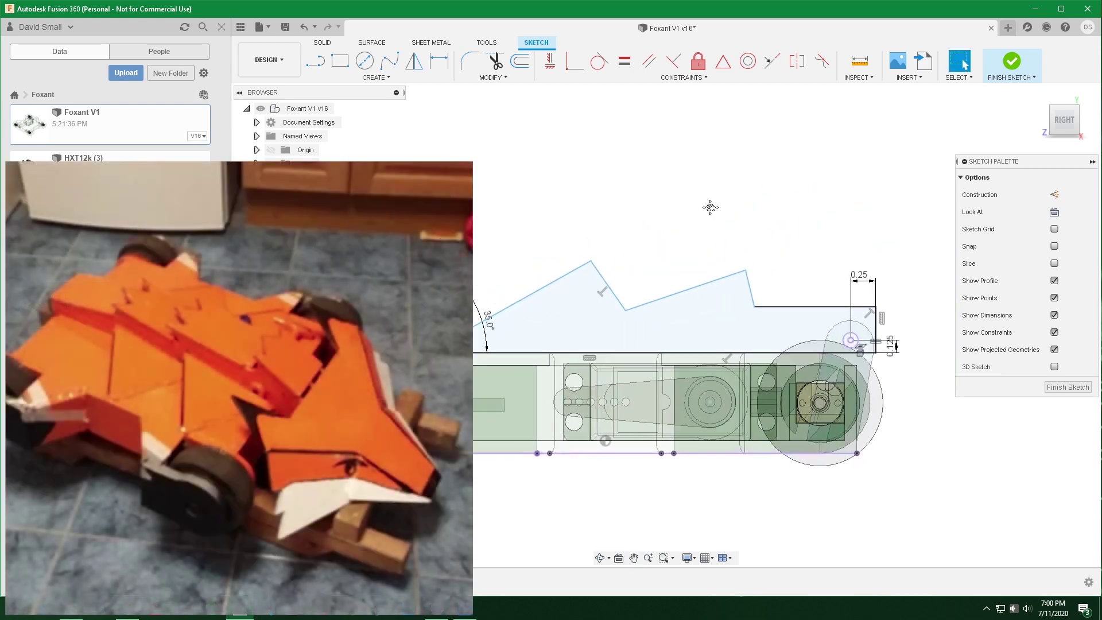
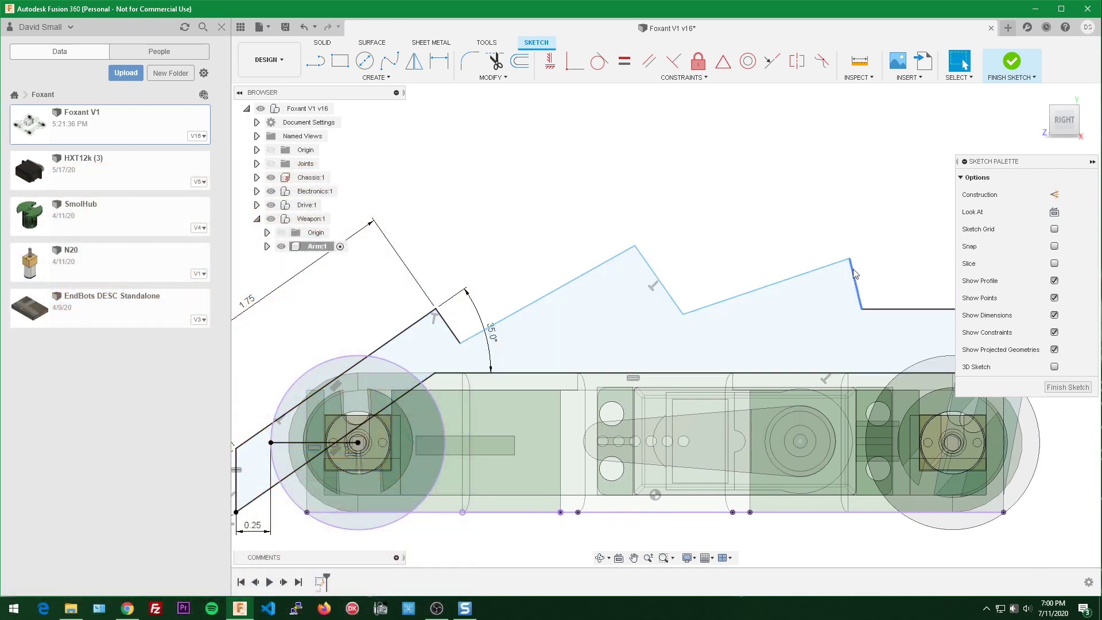
left_click(856, 275)
left_click(855, 277, "shift")
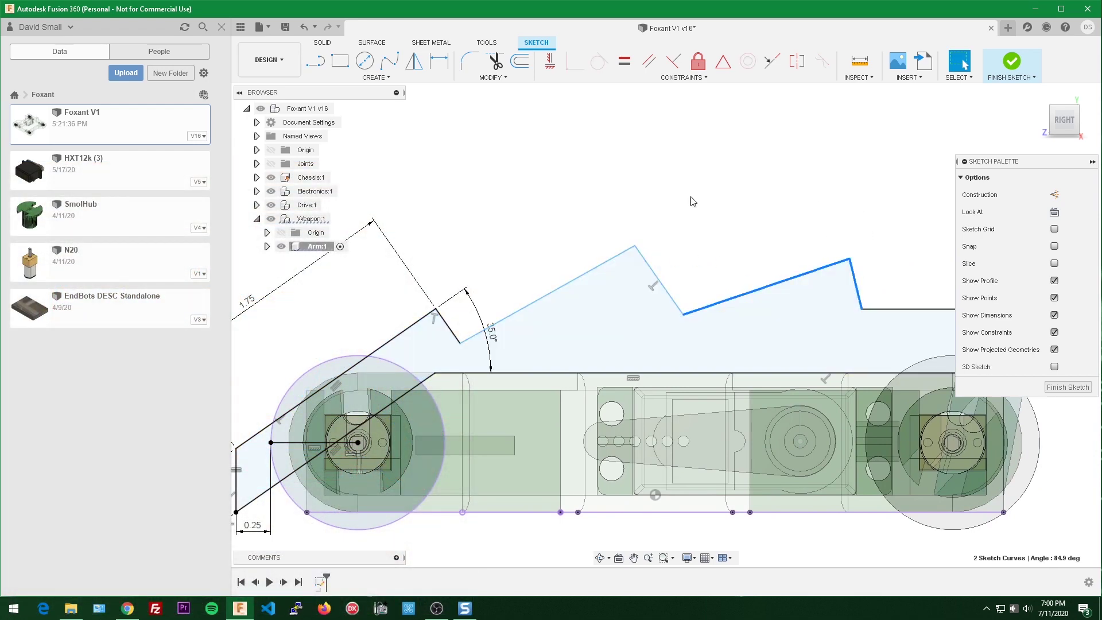
left_click(673, 61)
scroll(760, 196, "down", 3)
key("Escape")
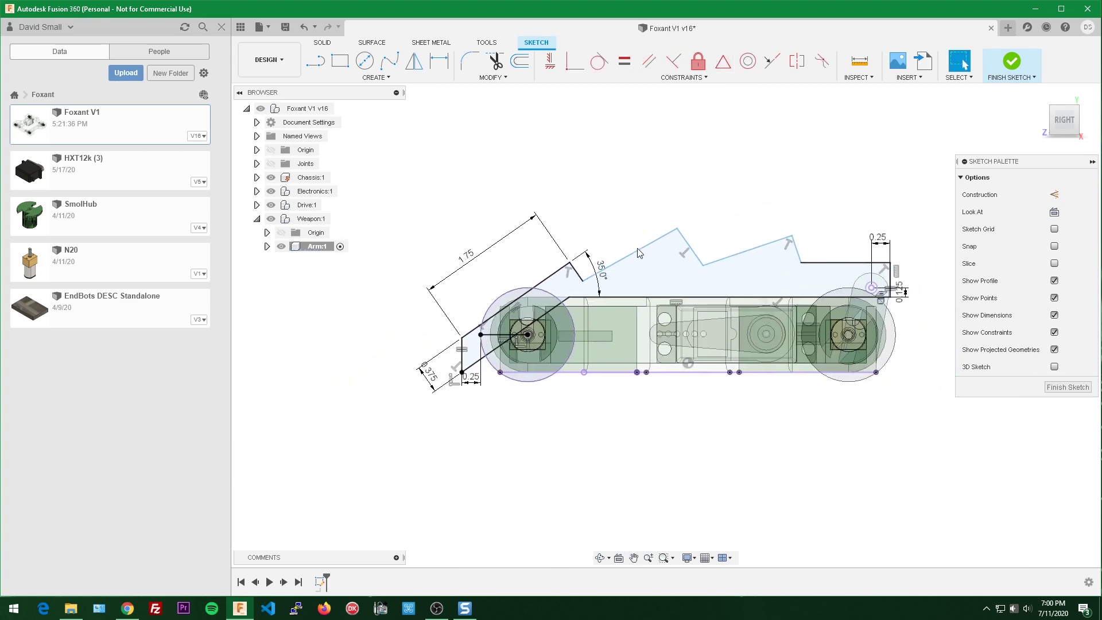
Step: Try to make the short zigzag line beside the sloped edge equal in length to the arm's vertical edge at the pivot end
left_click(654, 253)
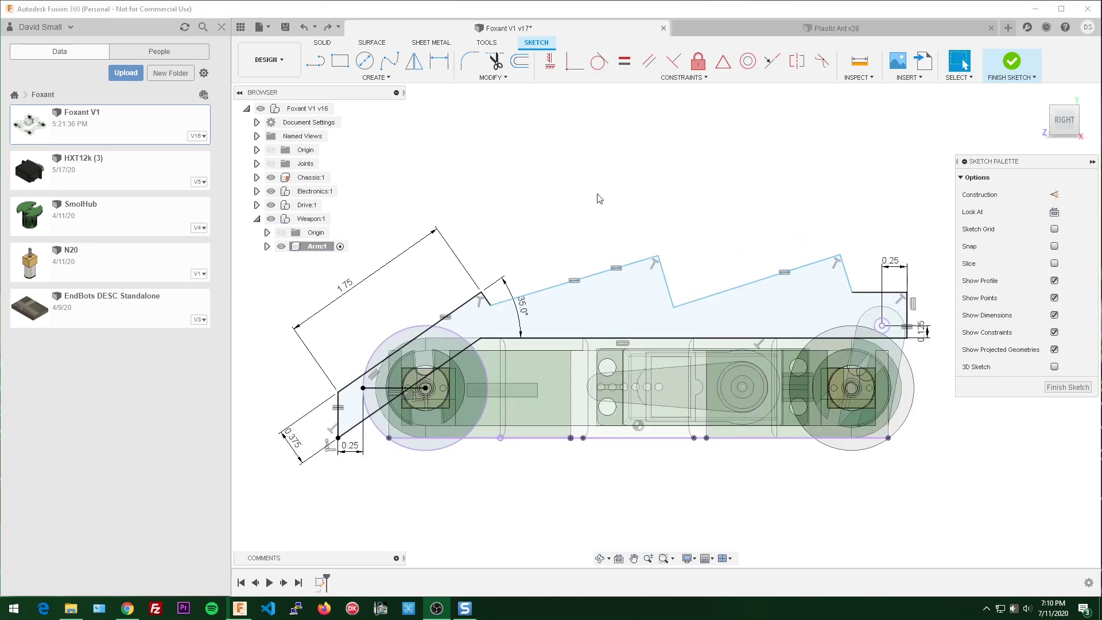
scroll(492, 270, "up", 1)
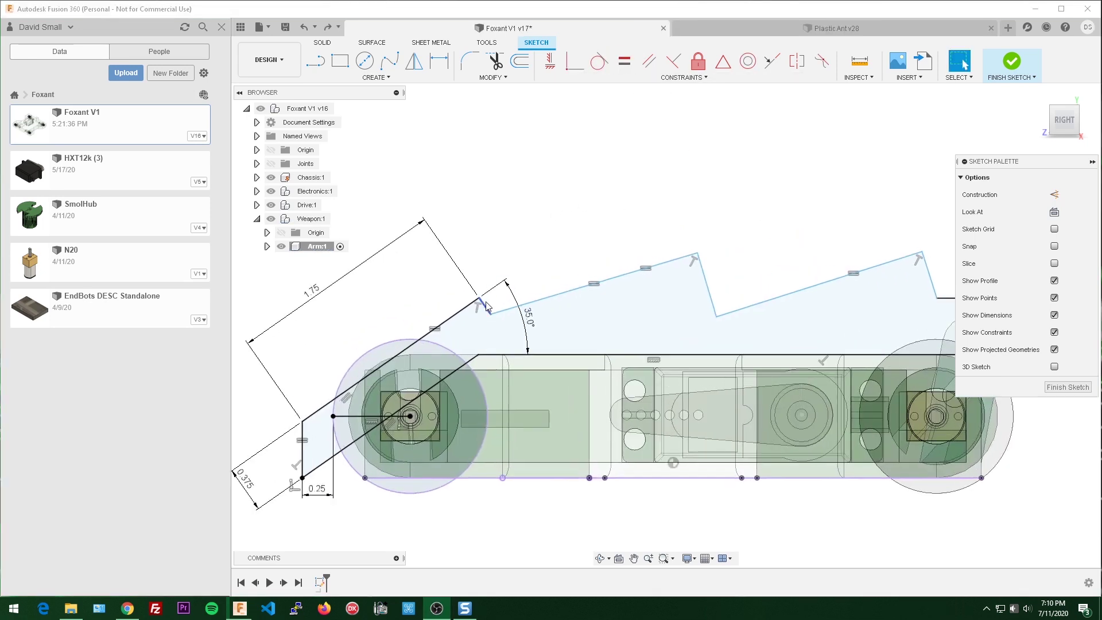
left_click(482, 304)
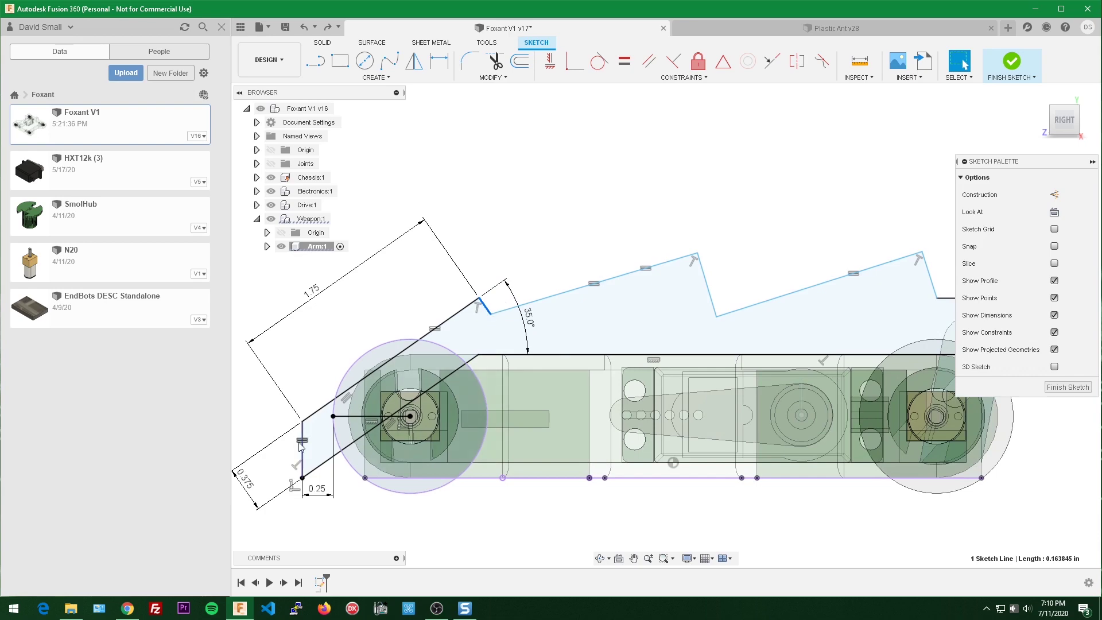
scroll(301, 446, "down", 2)
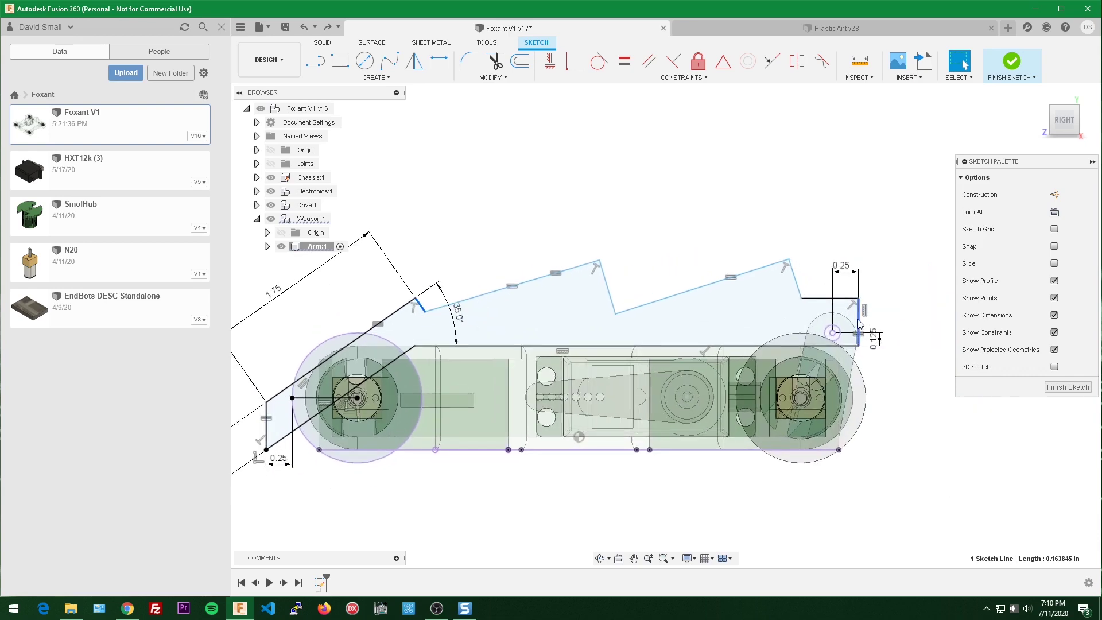
left_click(858, 323, "shift")
left_click(623, 64)
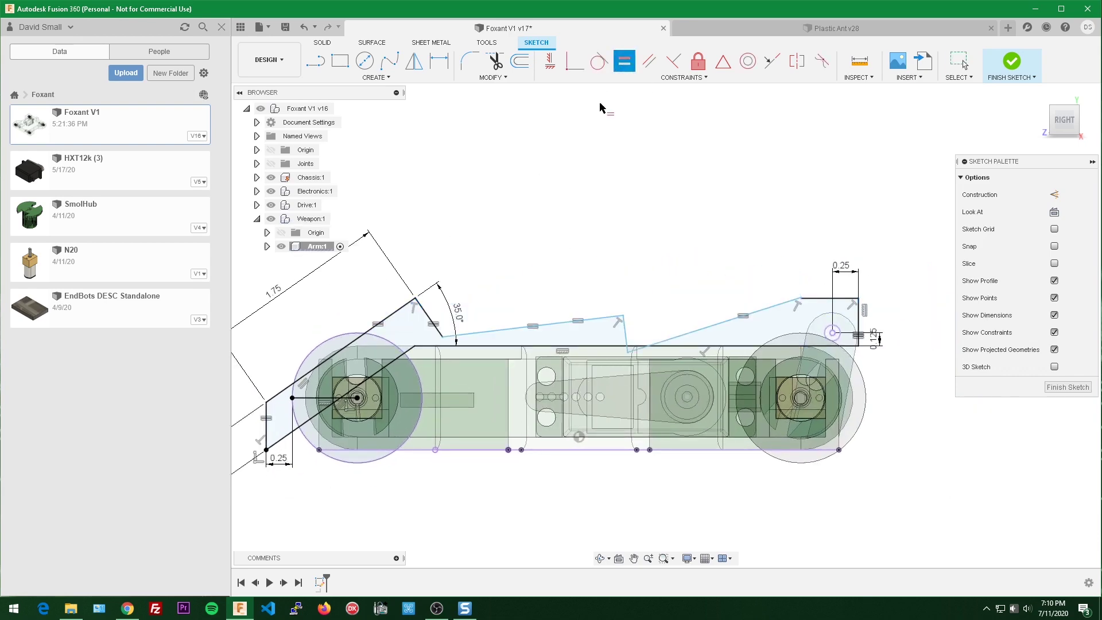
Step: Remove the equal constraint from the first short zigzag line and make the middle short line equal to the pivot end's vertical edge instead
scroll(539, 237, "up", 2)
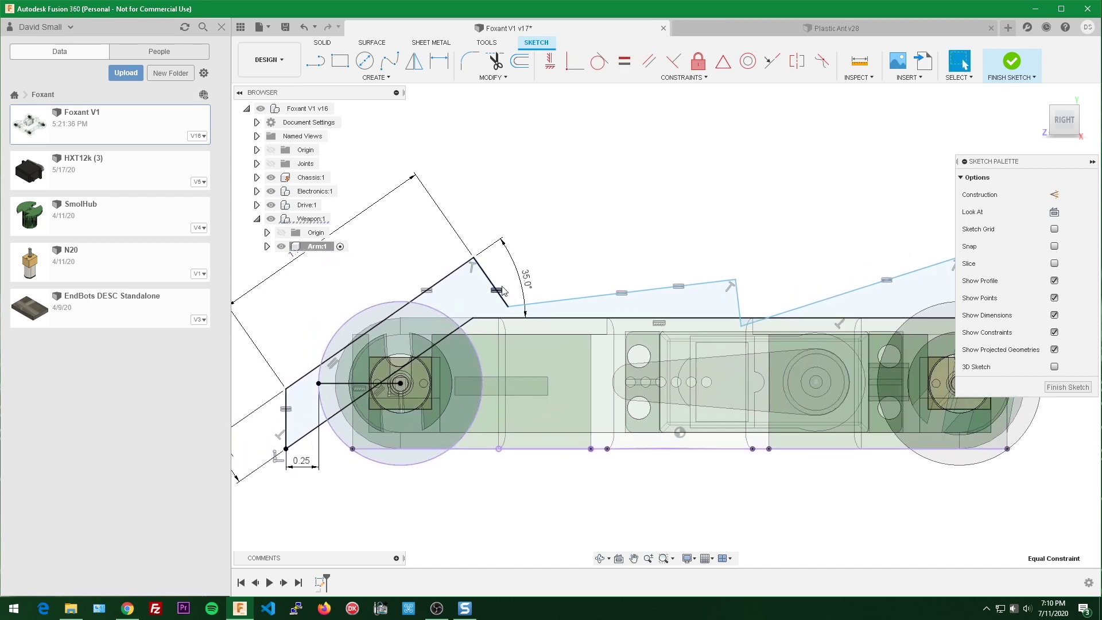
left_click(740, 308)
middle_click_drag(775, 265, 613, 254)
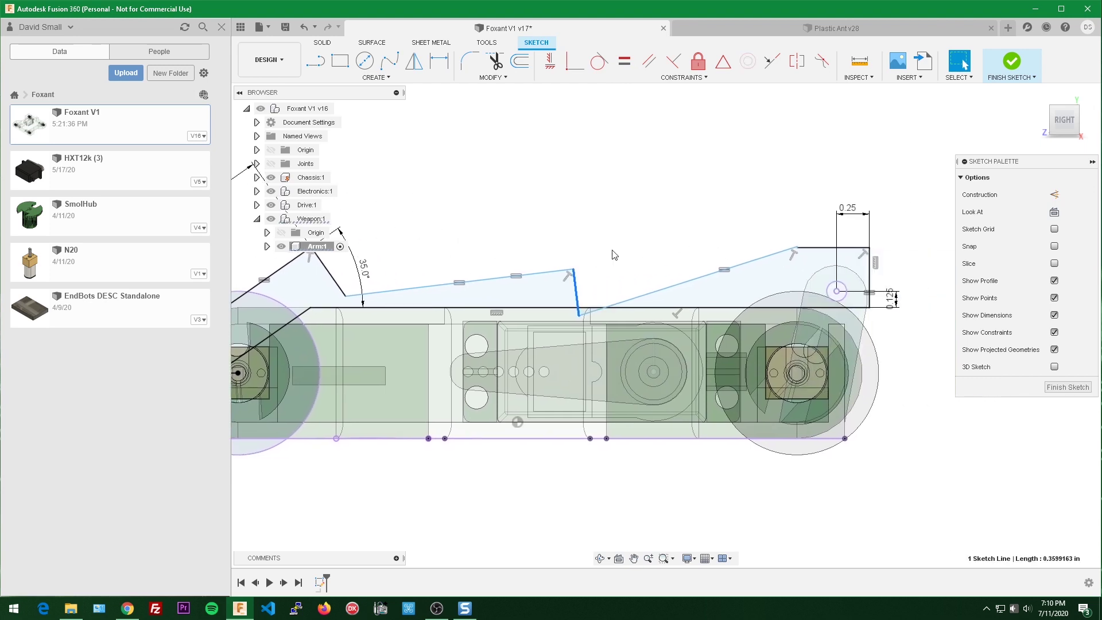
left_click(869, 277)
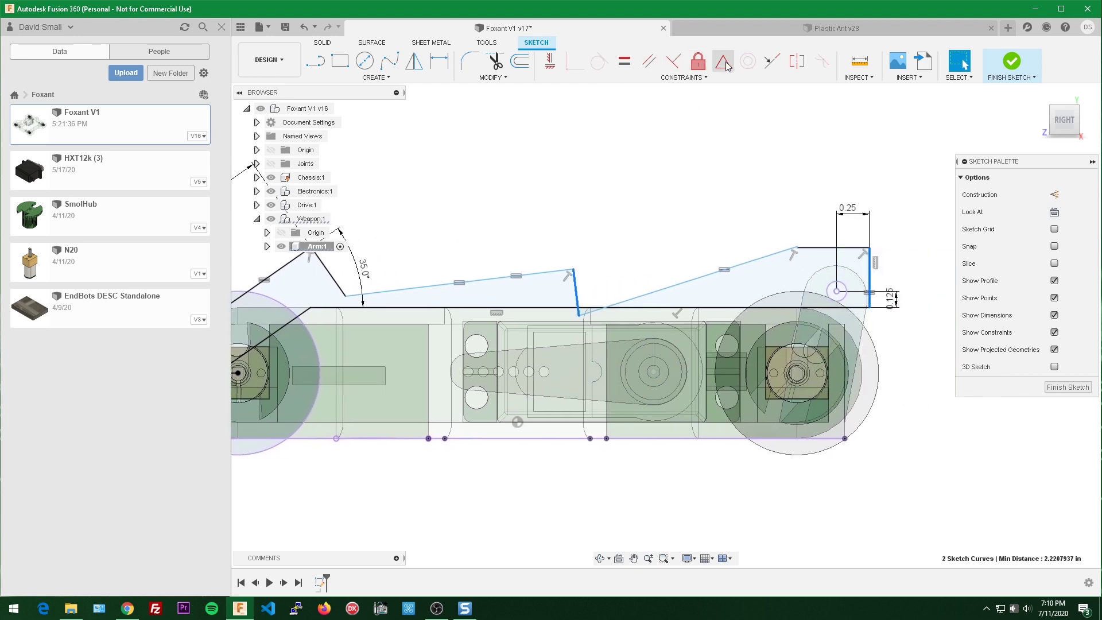
left_click(624, 62)
Step: Dimension the short zigzag line at the upper end of the sloped edge as 0.25 in
middle_click_drag(398, 280, 524, 288)
scroll(524, 289, "up", 1)
left_click(453, 291)
key("d")
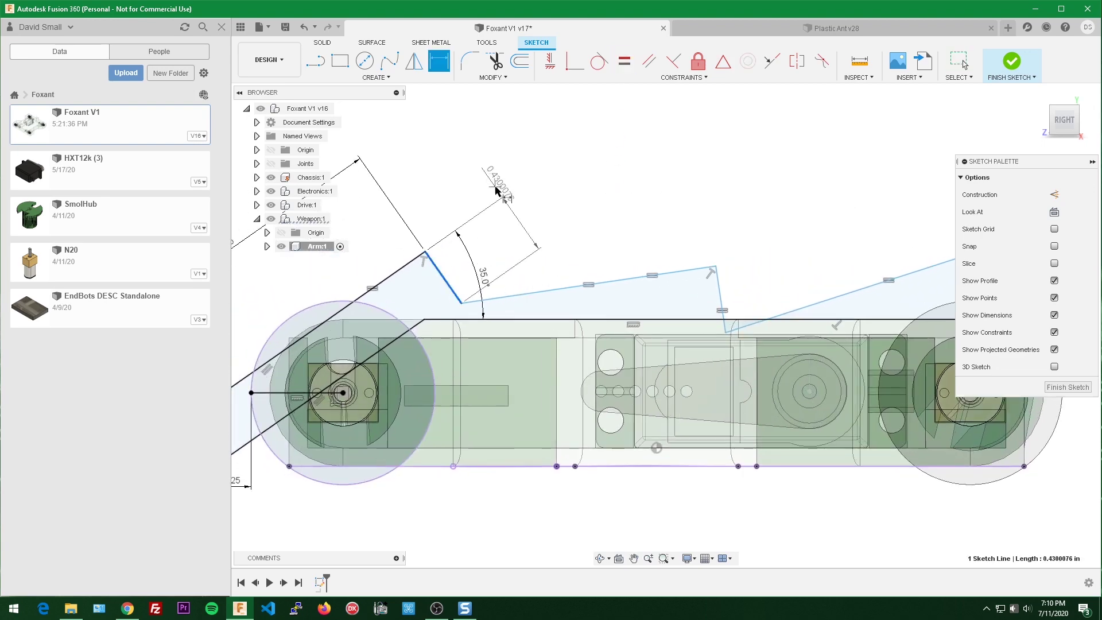
left_click(499, 191)
type("0.25")
key("Return")
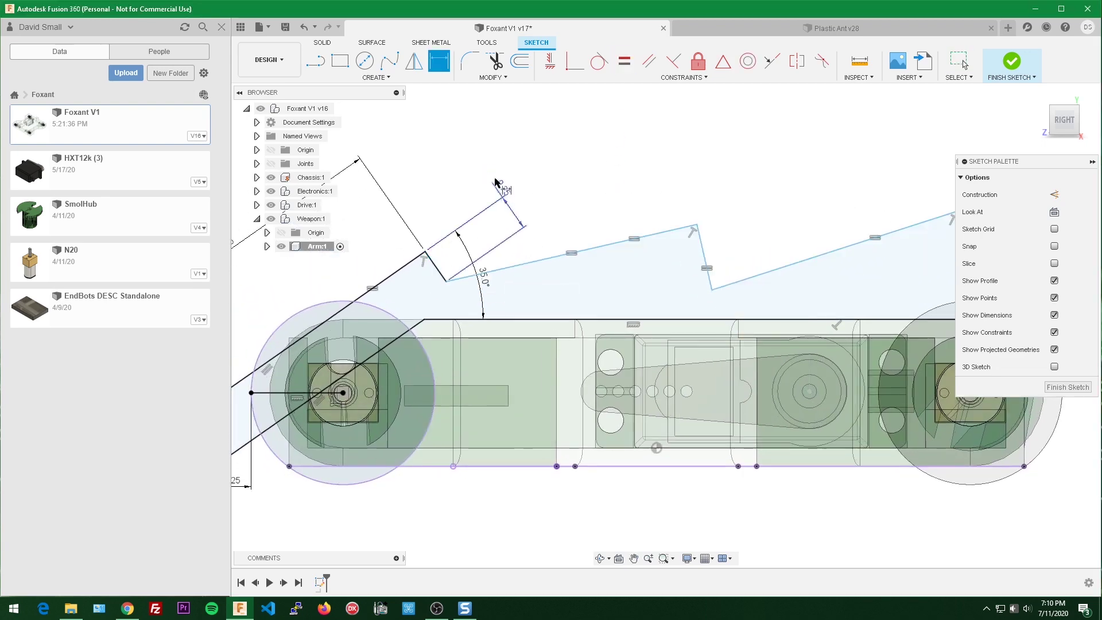
scroll(614, 173, "down", 2)
scroll(485, 266, "up", 1)
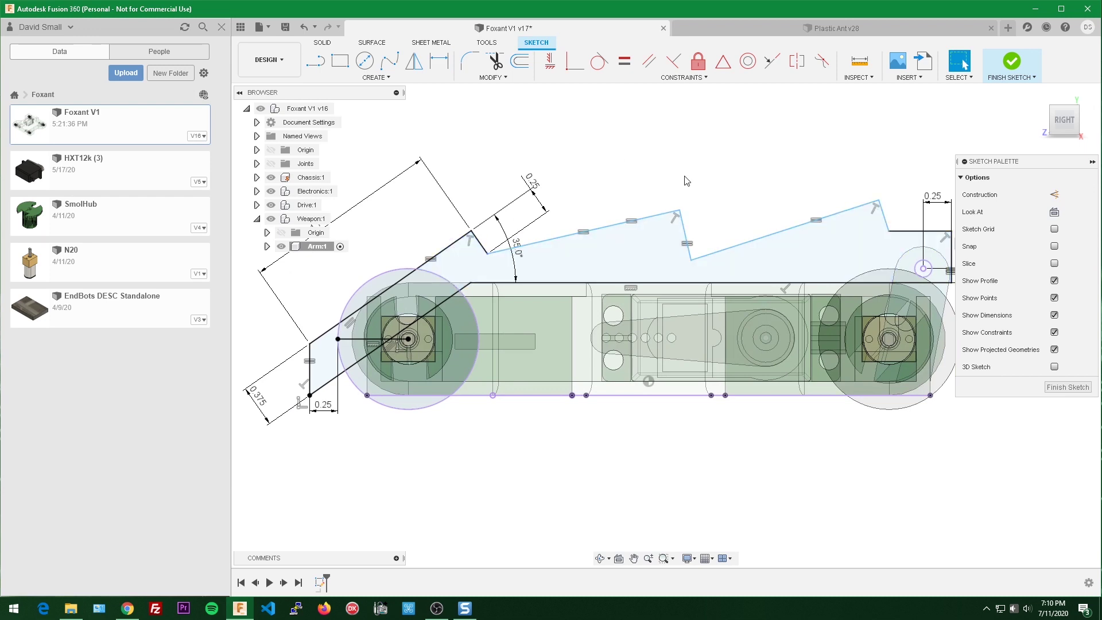
Step: Reposition the middle peak and set the angle between the 0.25 in line and the adjoining long zigzag line to 110°
scroll(671, 157, "down", 2)
mouse_move(669, 155)
middle_mouse_down()
mouse_move(781, 162)
mouse_move(714, 181)
middle_mouse_up()
left_click_drag(681, 240, 676, 207)
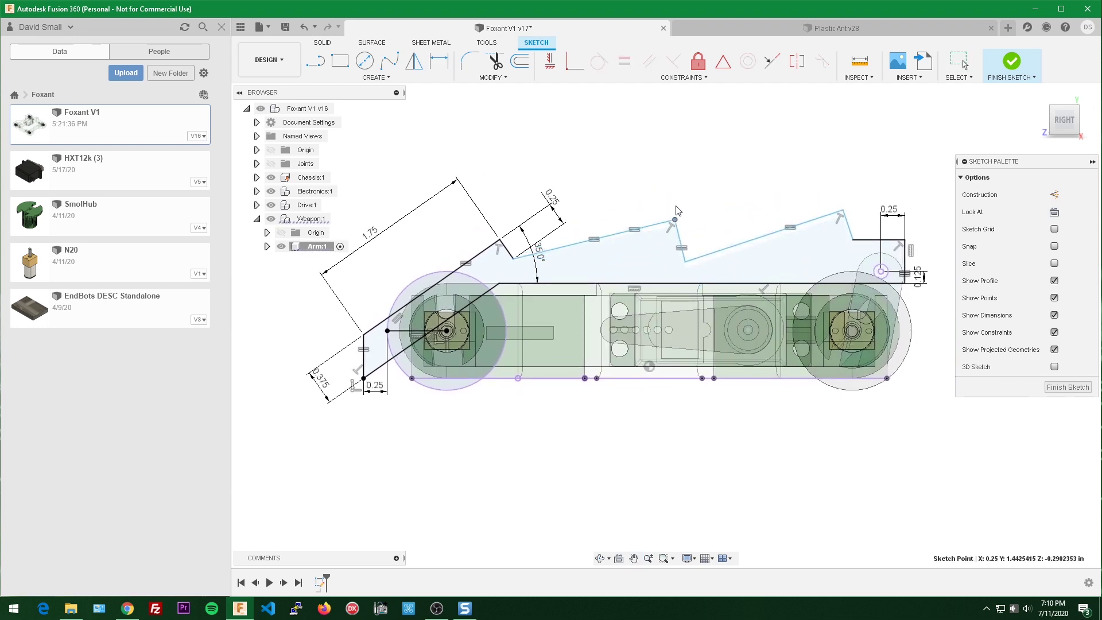
key("d")
left_click(507, 253)
left_click(573, 243)
left_click(568, 184)
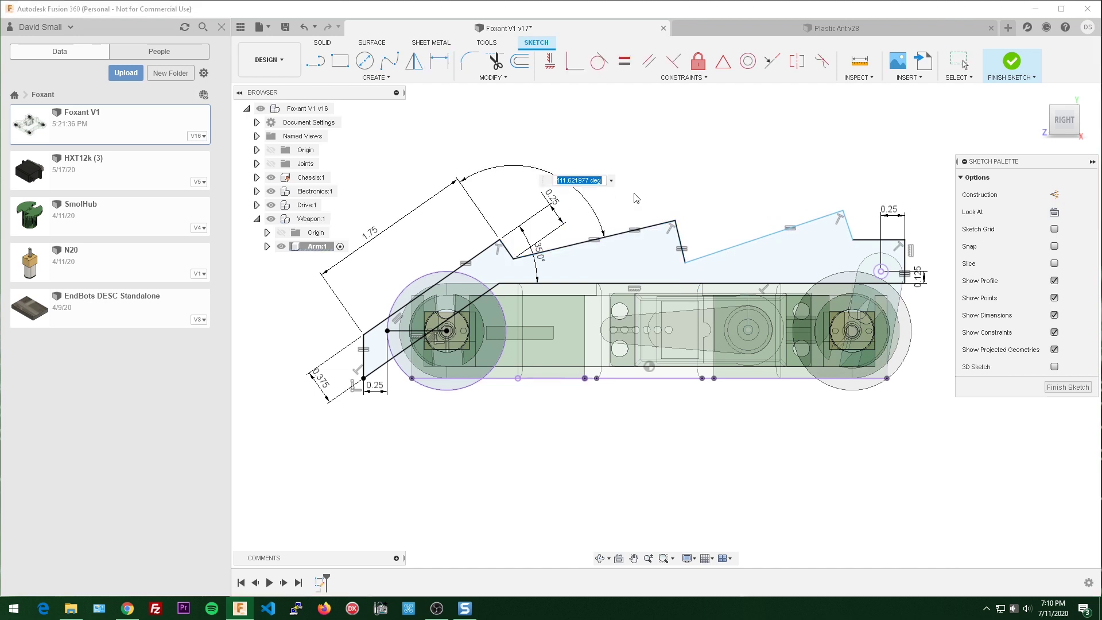
type("110")
key("Return")
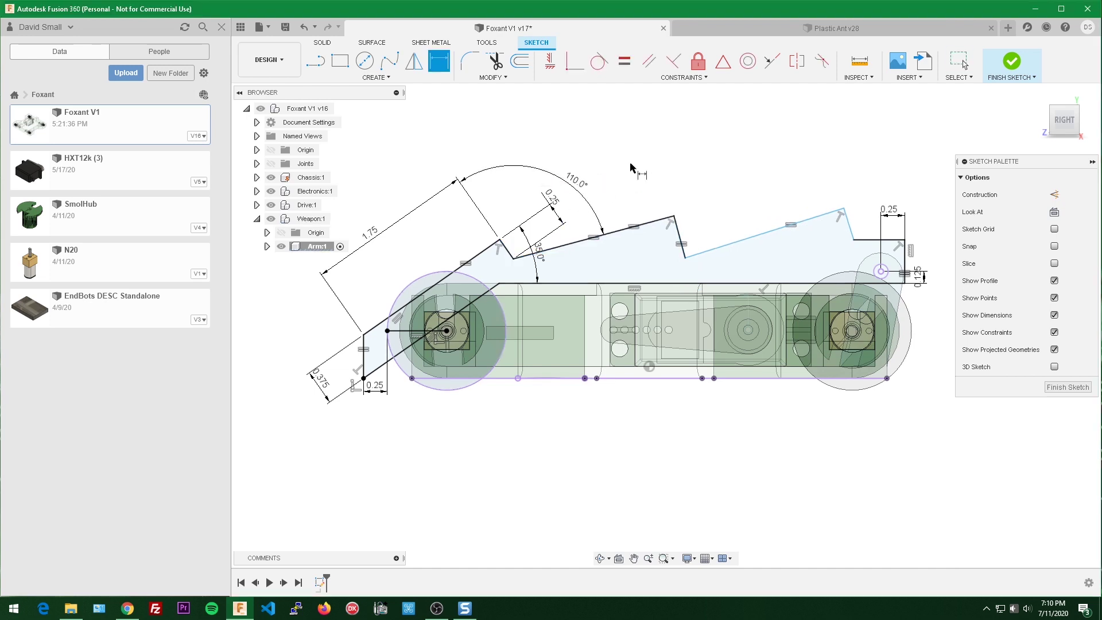
key("Escape")
Step: Lower the peak nearest the pivot and set the angle between the middle short line and the second long zigzag line to 100°
scroll(753, 167, "up", 1)
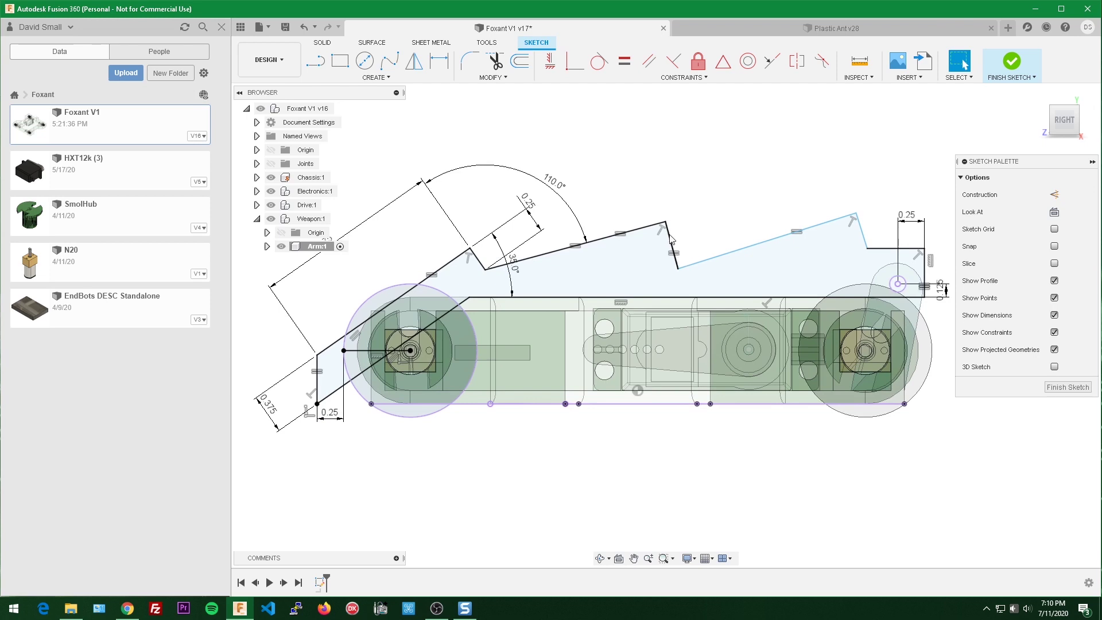
left_click_drag(856, 215, 860, 229)
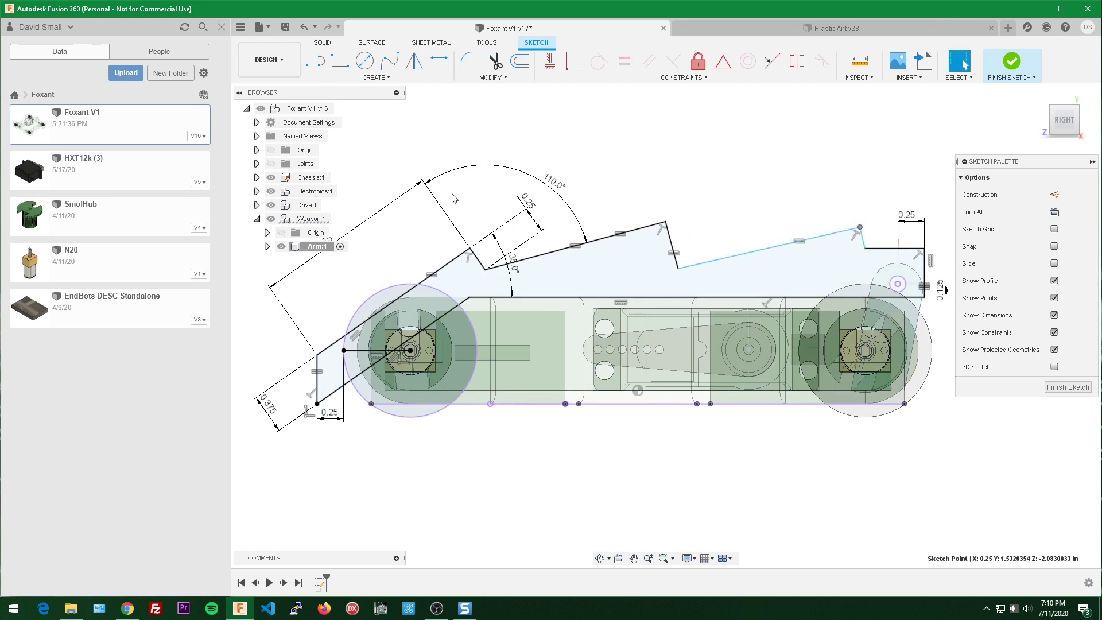
left_click(702, 262, "ctrl")
key("d")
left_click(720, 237)
type("1")
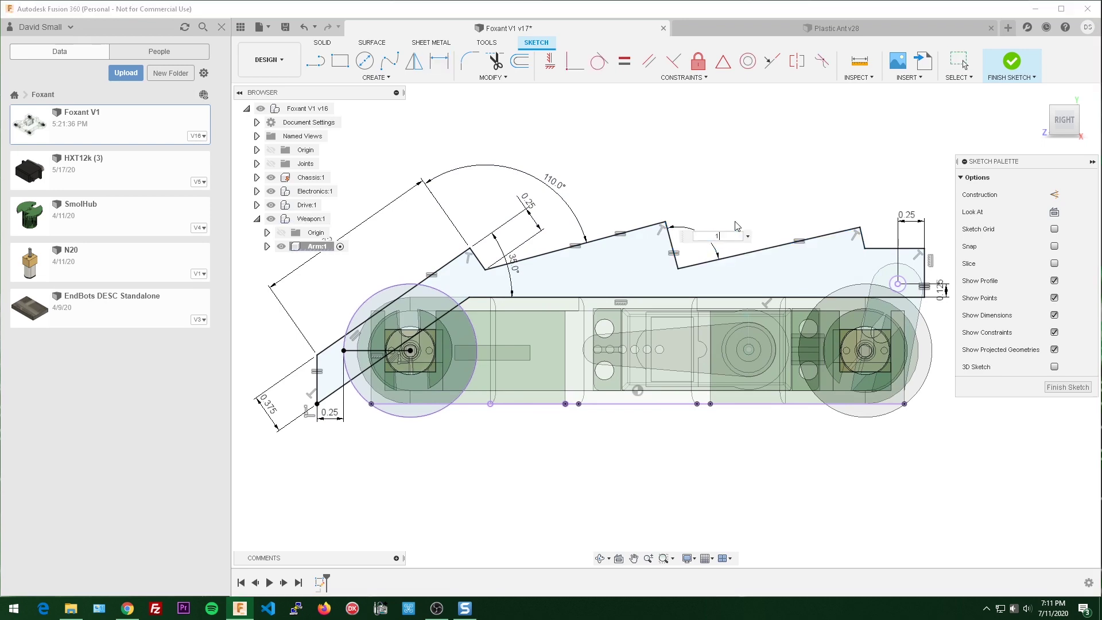
type("00")
key("Return")
scroll(673, 335, "up", 1)
key("Escape")
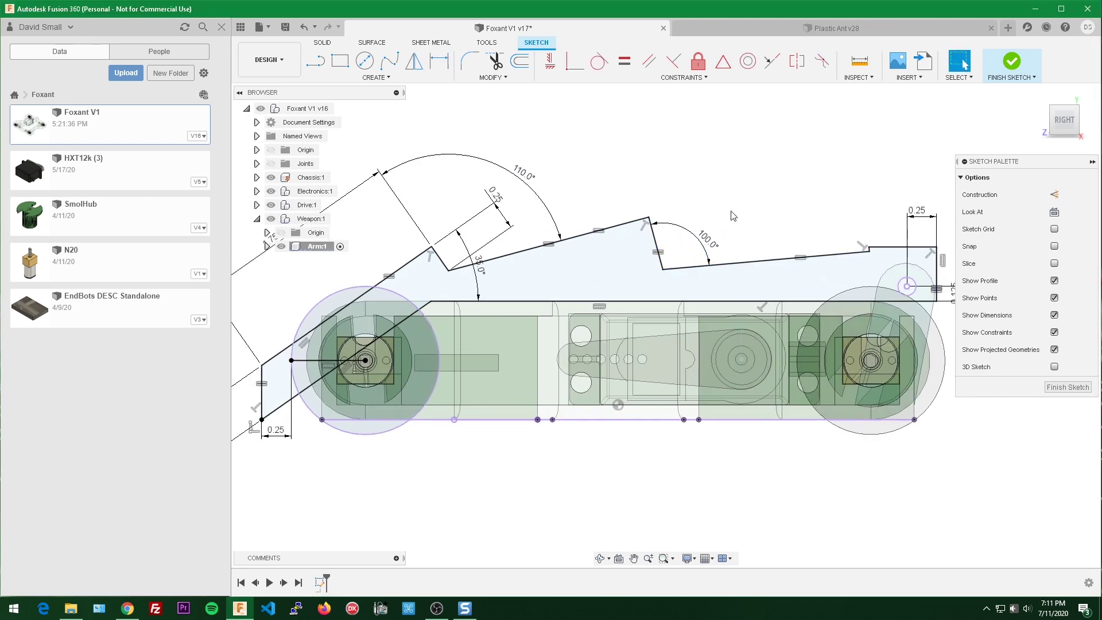
Step: Remove the middle short line's equal constraint to the end edge and make that line equal in length to the 0.25 in line
scroll(674, 241, "down", 1)
middle_click_drag(674, 241, 601, 247)
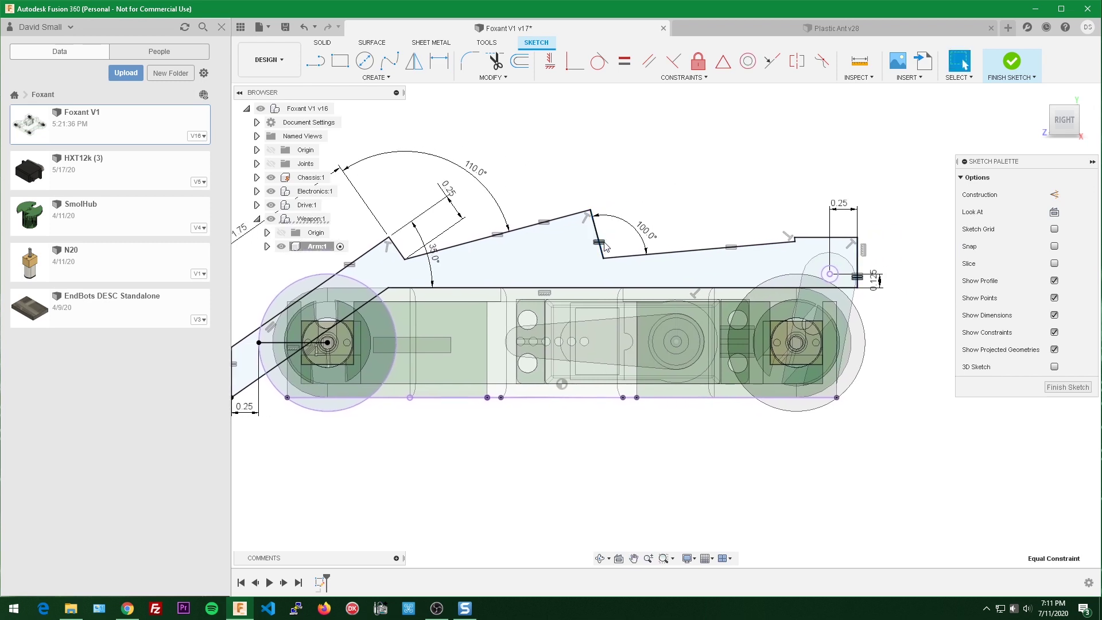
left_click(599, 242)
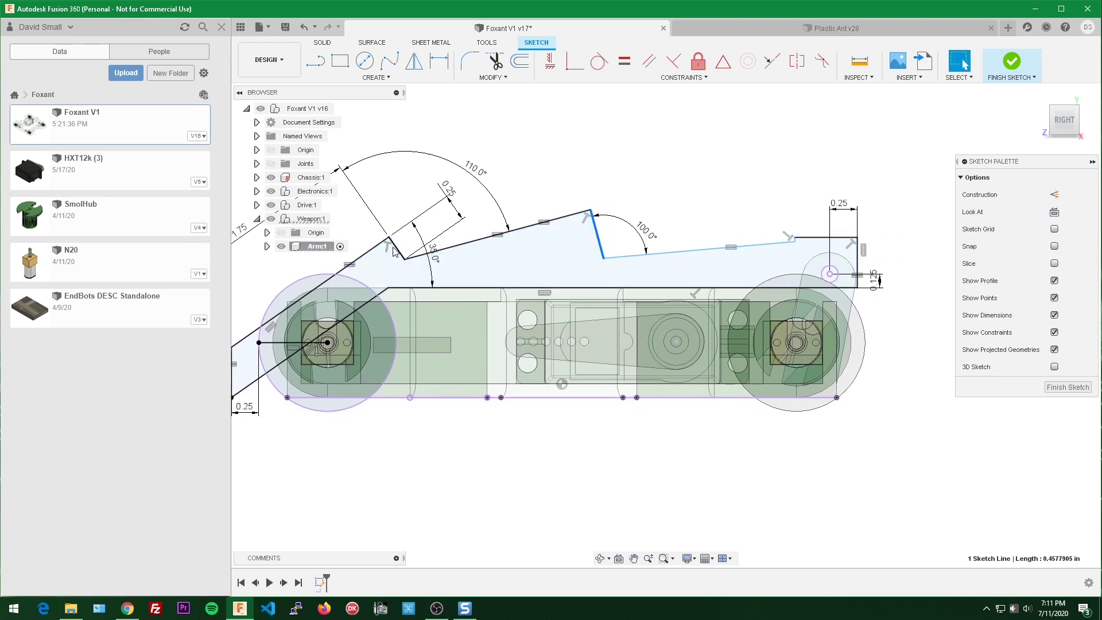
left_click(625, 61)
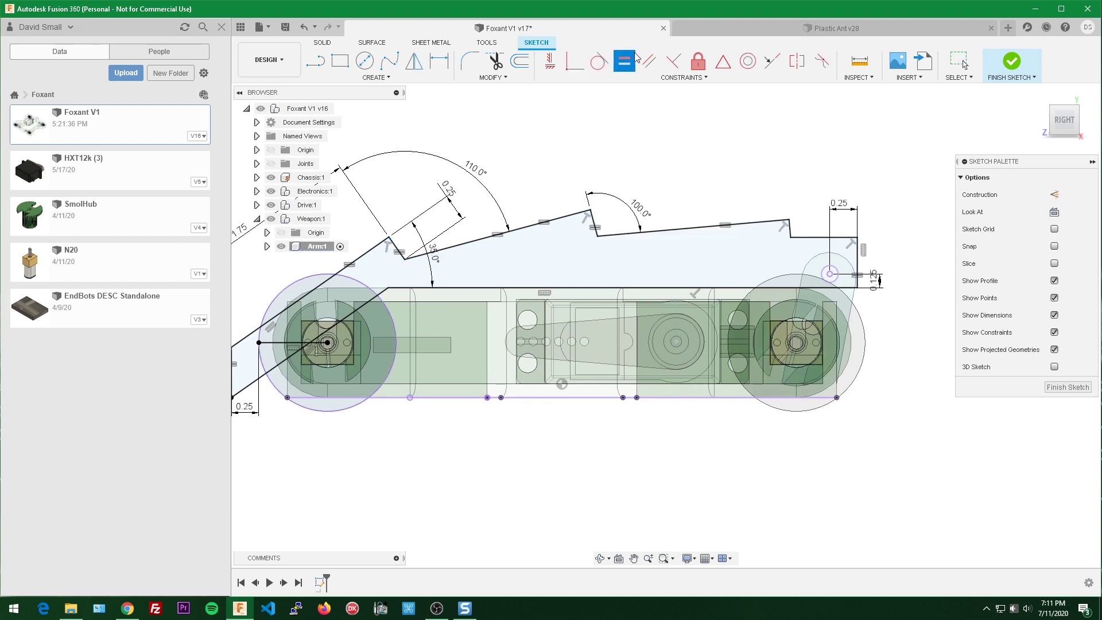
scroll(636, 140, "down", 1)
scroll(679, 143, "up", 2)
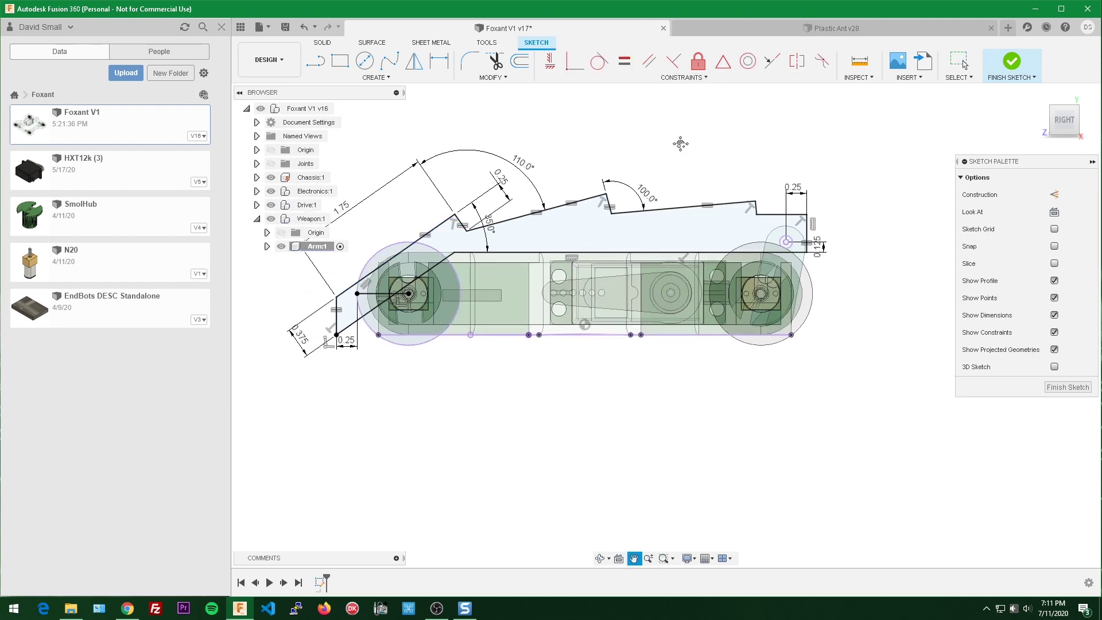
key("Escape")
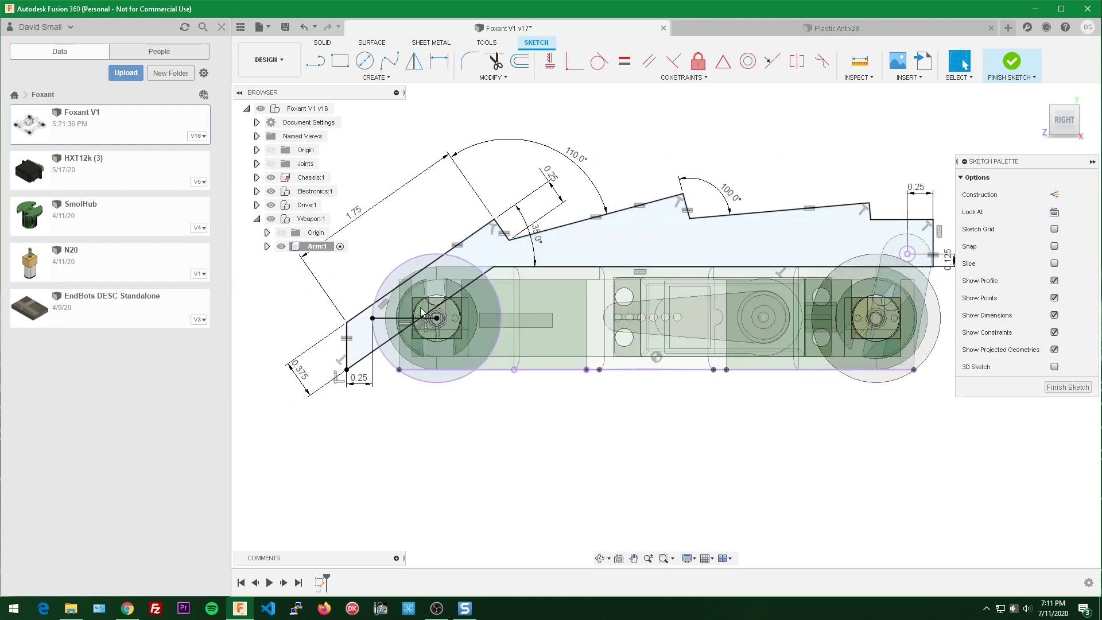
Step: Convert the horizontal reference line from the front wheel center to a construction line
middle_click_drag(784, 249, 853, 202, "shift")
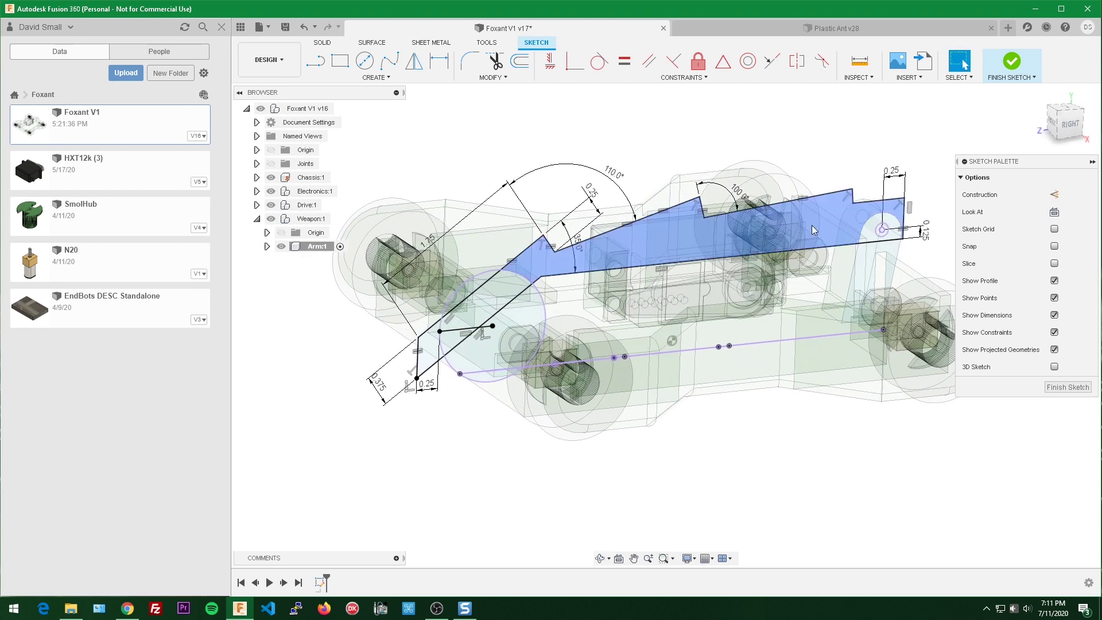
left_click(872, 232)
left_click(494, 307, "shift")
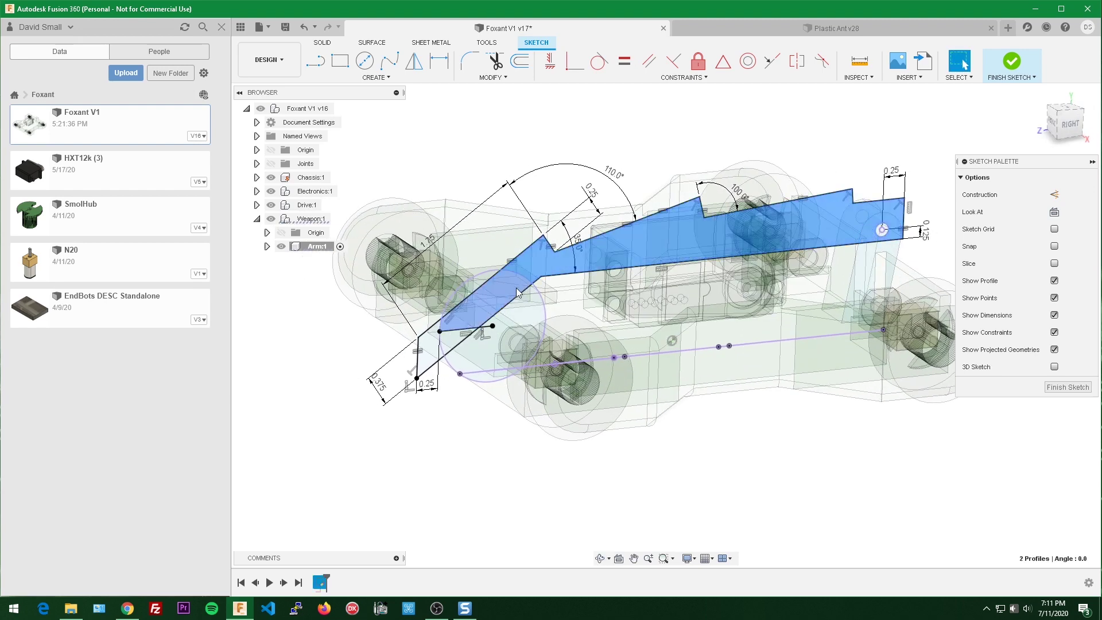
left_click(462, 343, "shift")
left_click(459, 356, "shift")
scroll(450, 321, "up", 2)
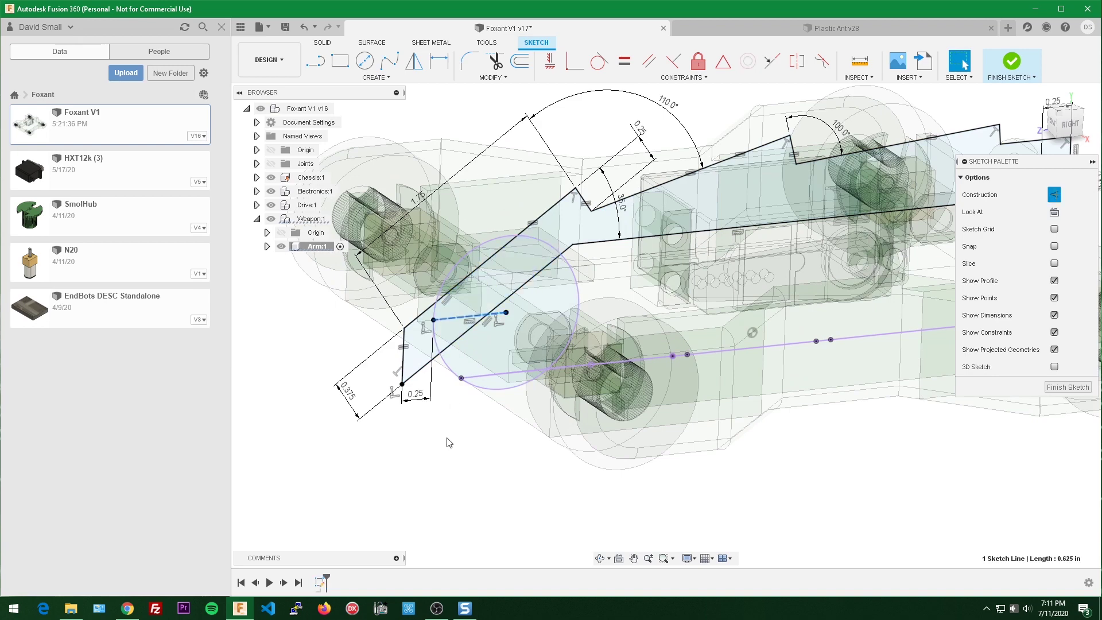
Step: Extrude the four arm profile regions, leaving out the pivot hole, by -0.75 in as a new body
left_click(440, 342)
left_click(442, 335)
left_click(419, 339, "ctrl")
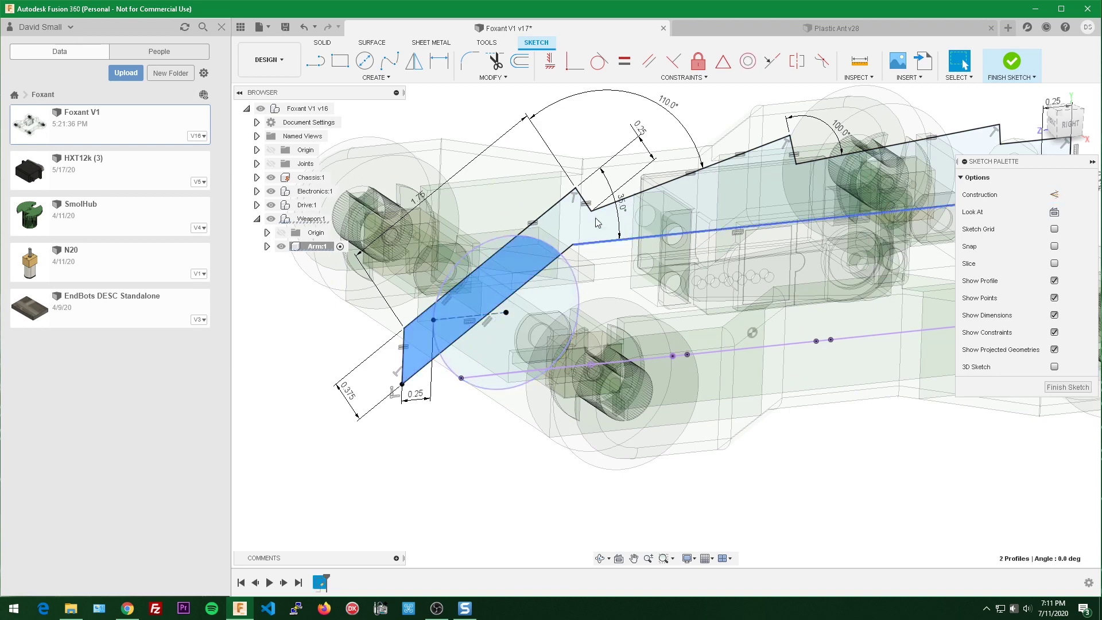
left_click(572, 219, "ctrl")
scroll(683, 234, "down", 2)
mouse_move(682, 234)
middle_mouse_down()
mouse_move(571, 266)
mouse_move(540, 263)
middle_mouse_up()
scroll(800, 231, "up", 2)
left_click(821, 229, "ctrl")
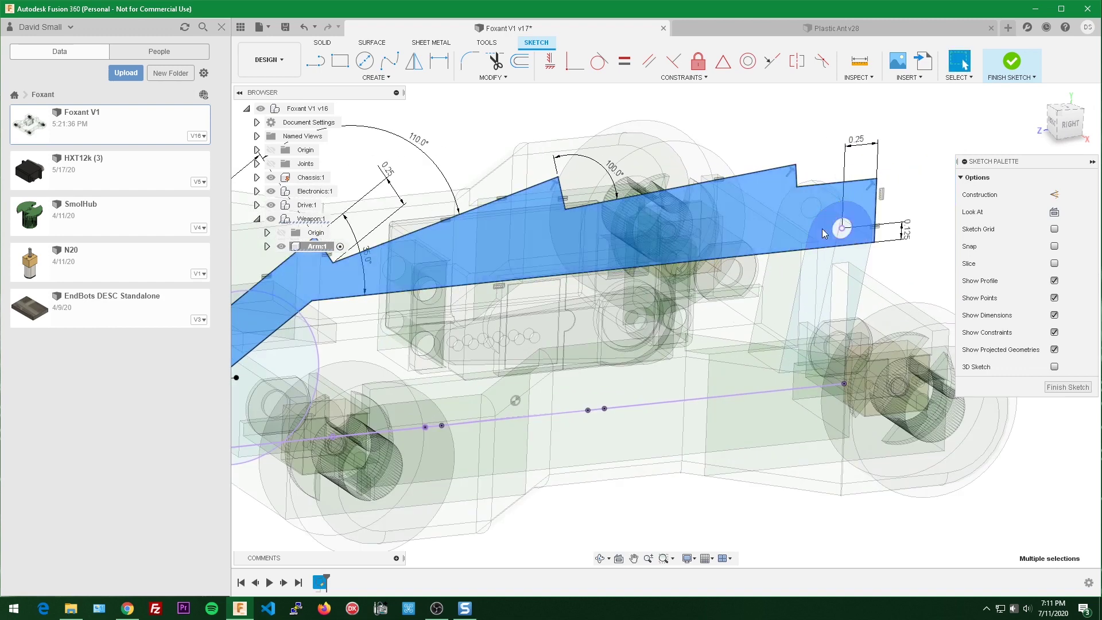
scroll(746, 247, "down", 4)
middle_click_drag(708, 256, 750, 313, "shift")
key("e")
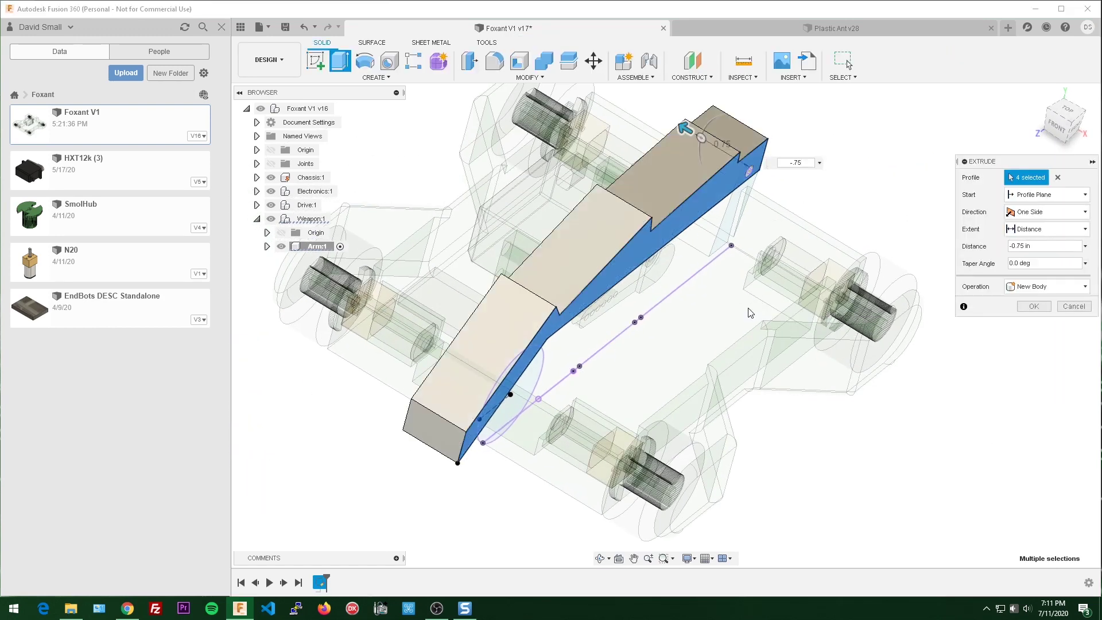
key("Return")
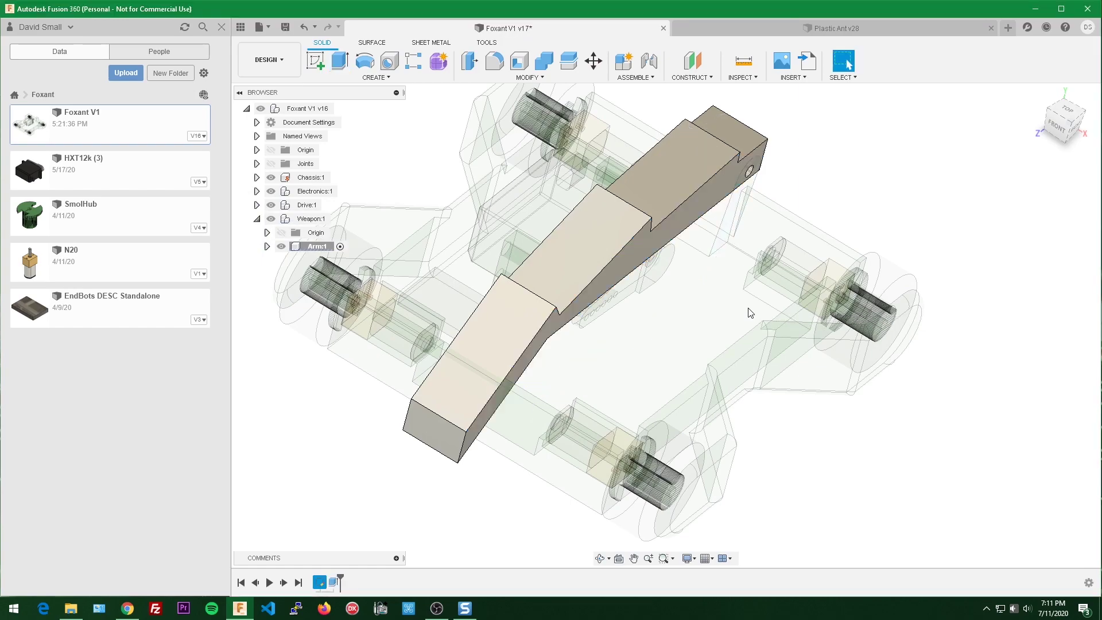
Step: Apply the dark green appearance already used in the design to the weapon arm
middle_click_drag(727, 179, 704, 213, "shift")
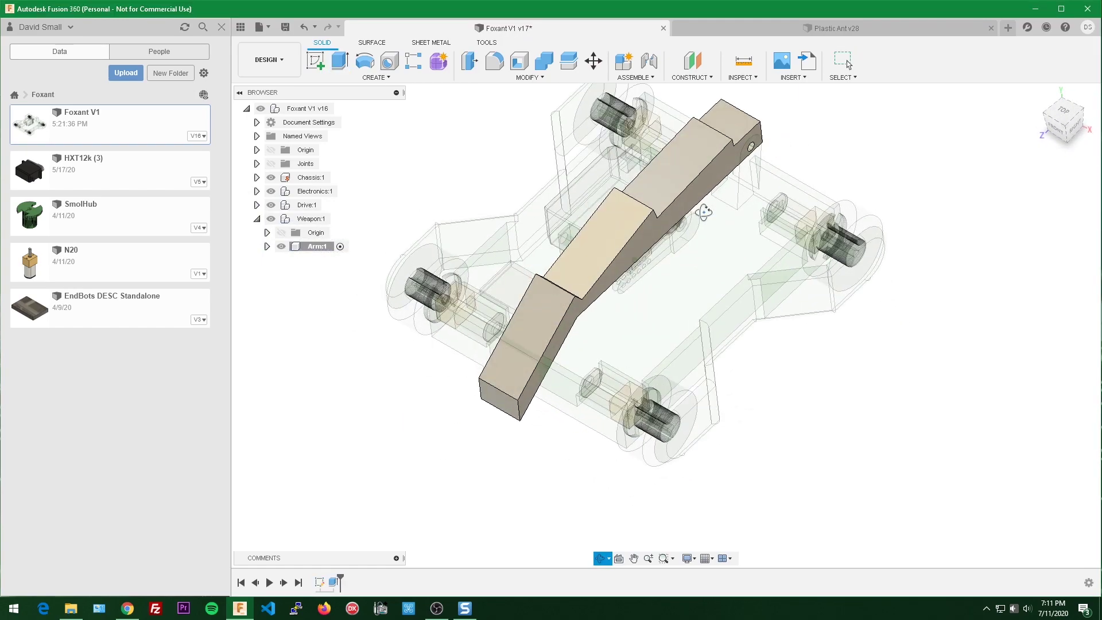
right_click(317, 247)
left_click(355, 336)
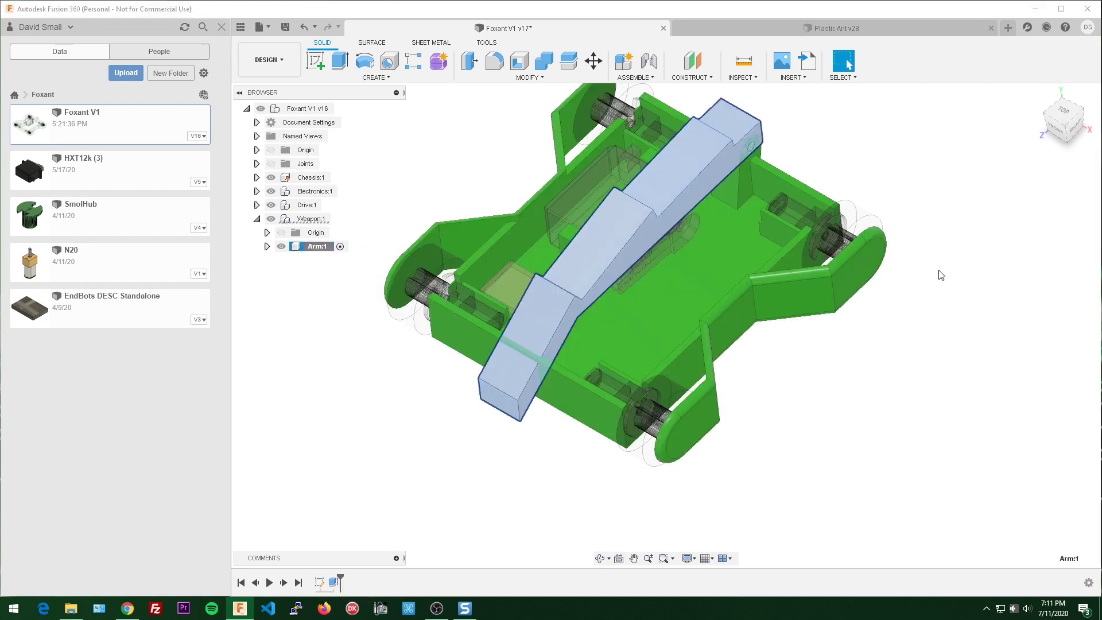
key("a")
left_click_drag(937, 204, 655, 200)
key("a")
left_click_drag(911, 262, 660, 208)
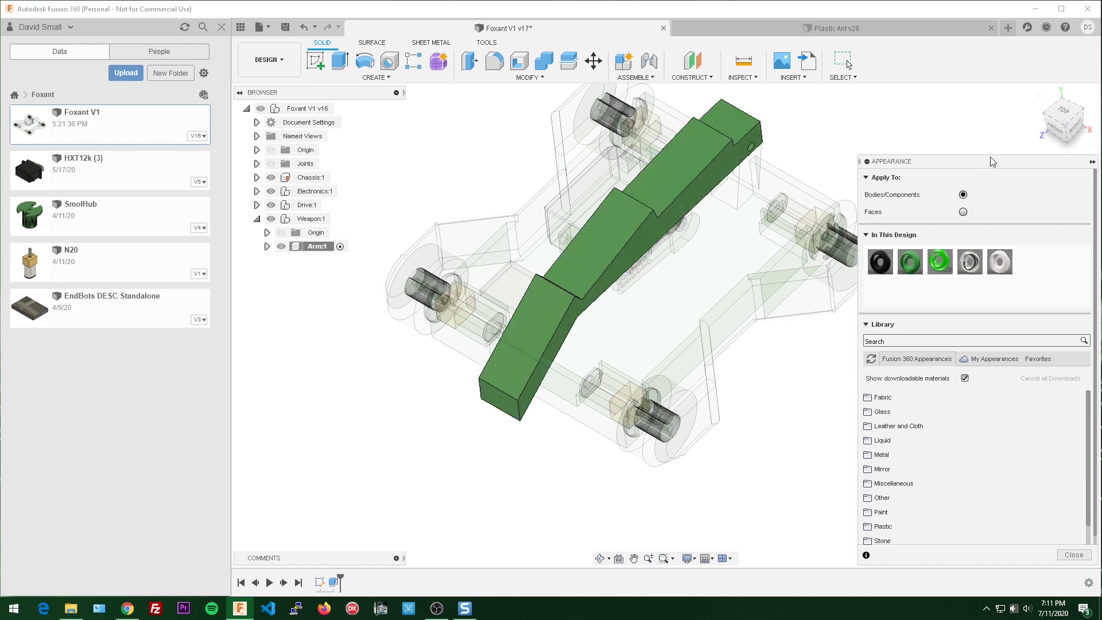
key("Escape")
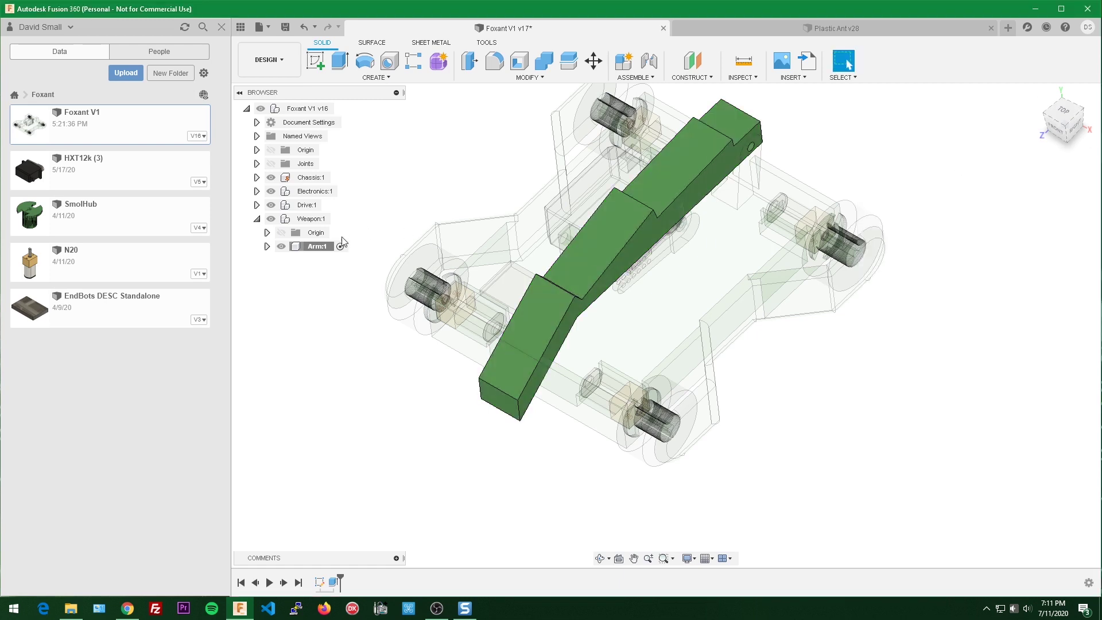
Step: Assign the design's ABS Plastic physical material to the Weapon component
right_click(310, 220)
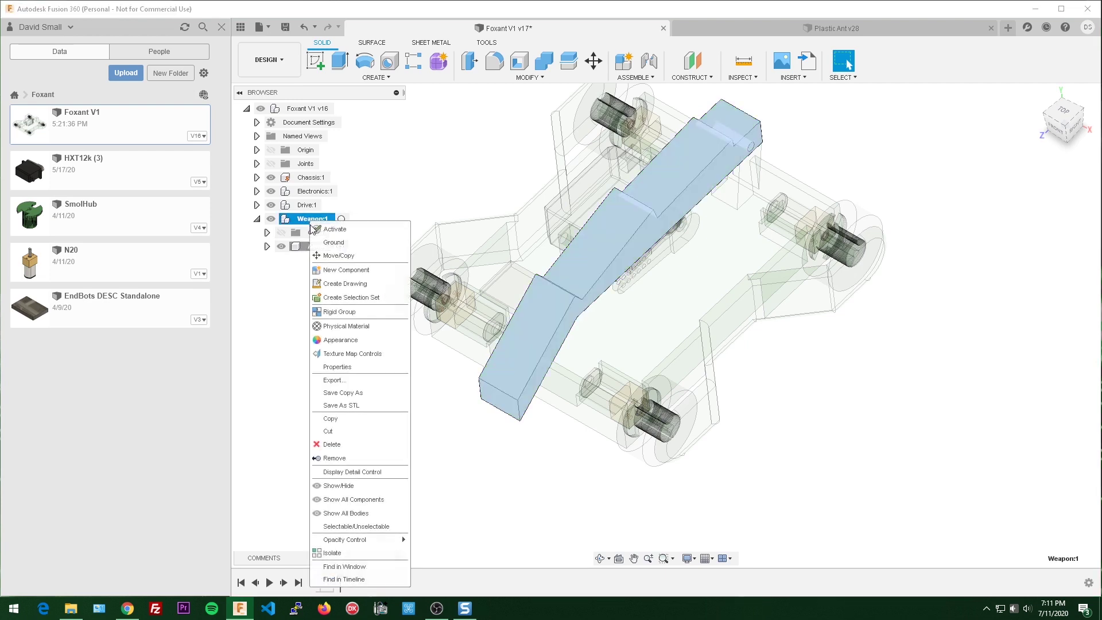
left_click(353, 312)
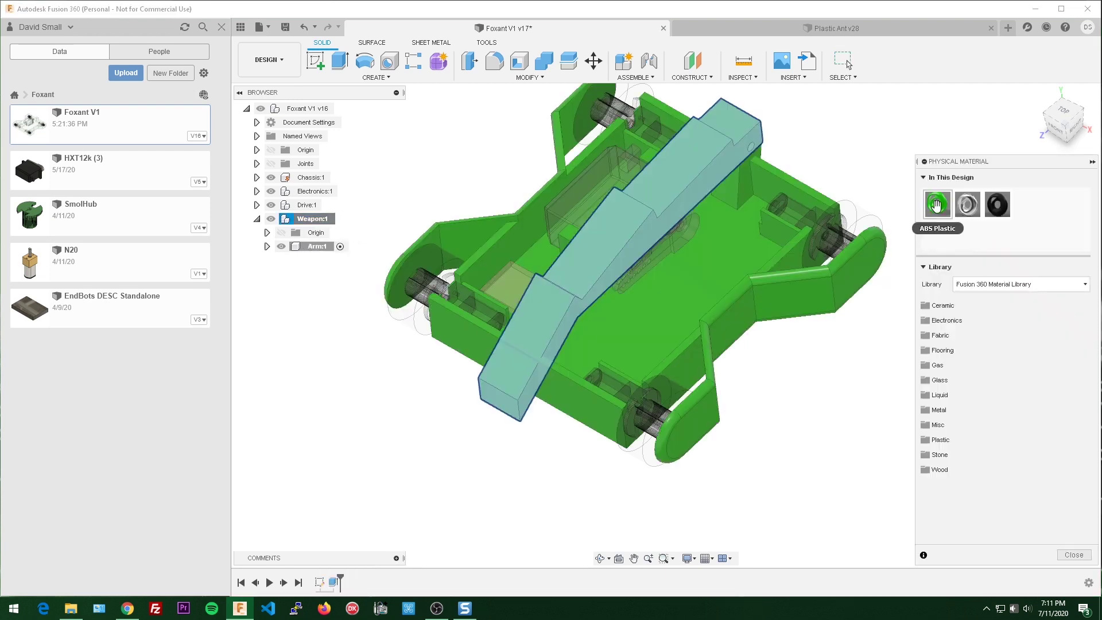
key("Escape")
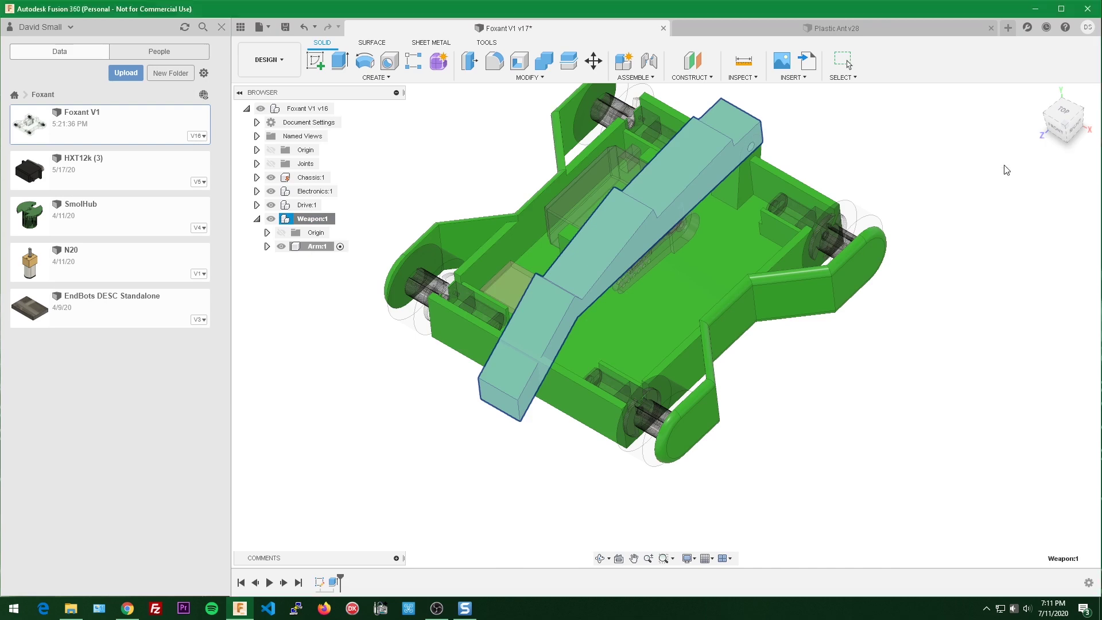
Step: Activate the top-level Foxant V1 component so the full robot assembly is shown
scroll(790, 159, "down", 1)
middle_click_drag(789, 159, 873, 157)
mouse_move(332, 109)
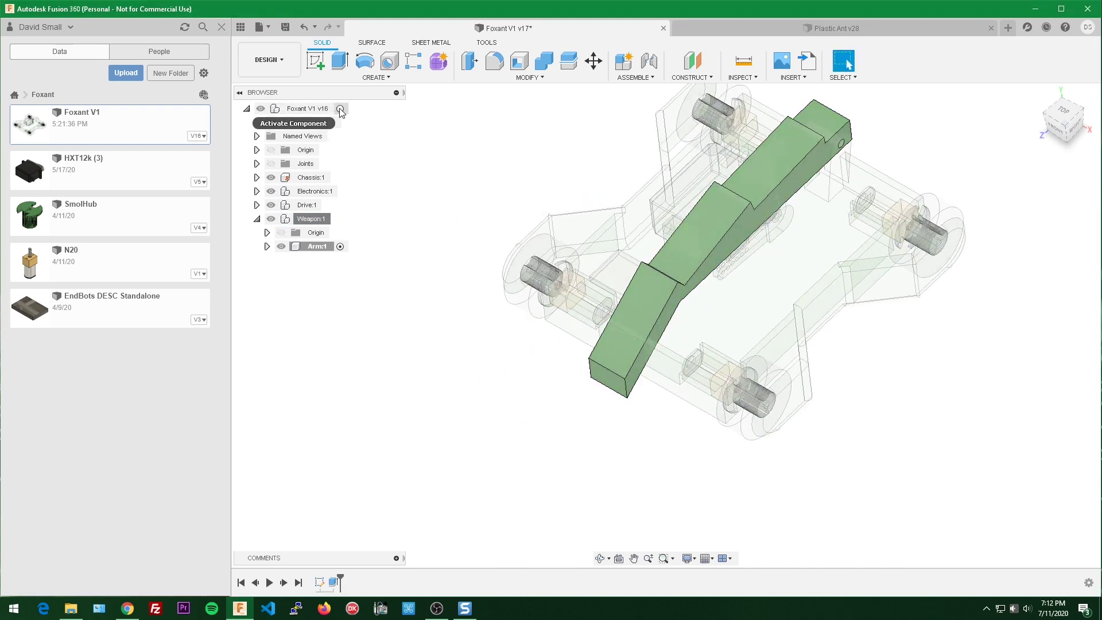
left_click(343, 108)
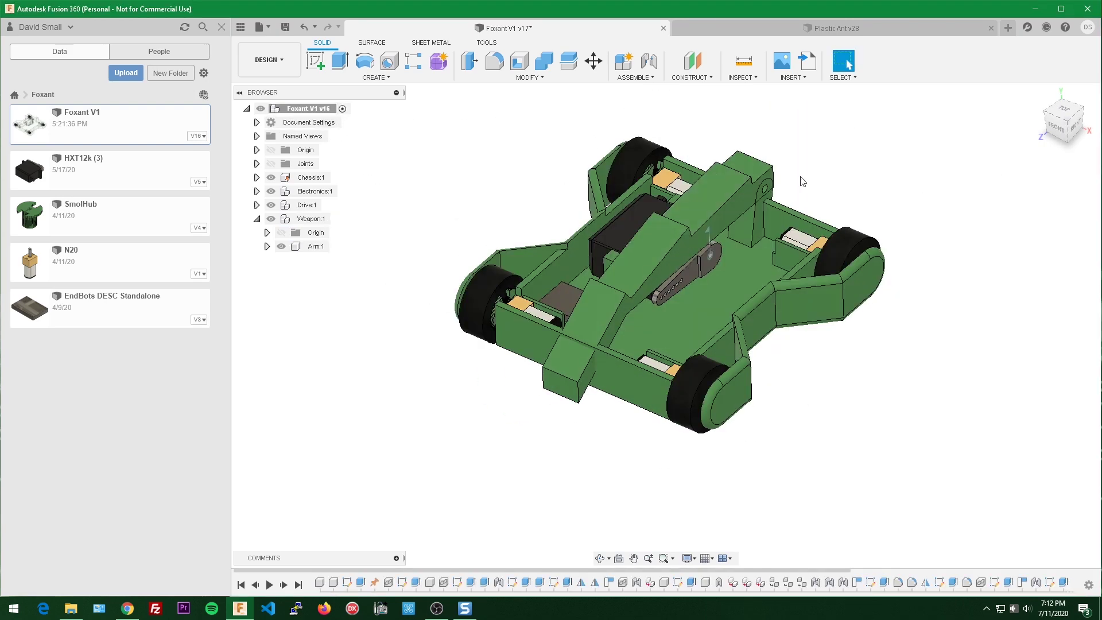
middle_click_drag(809, 178, 806, 183, "shift")
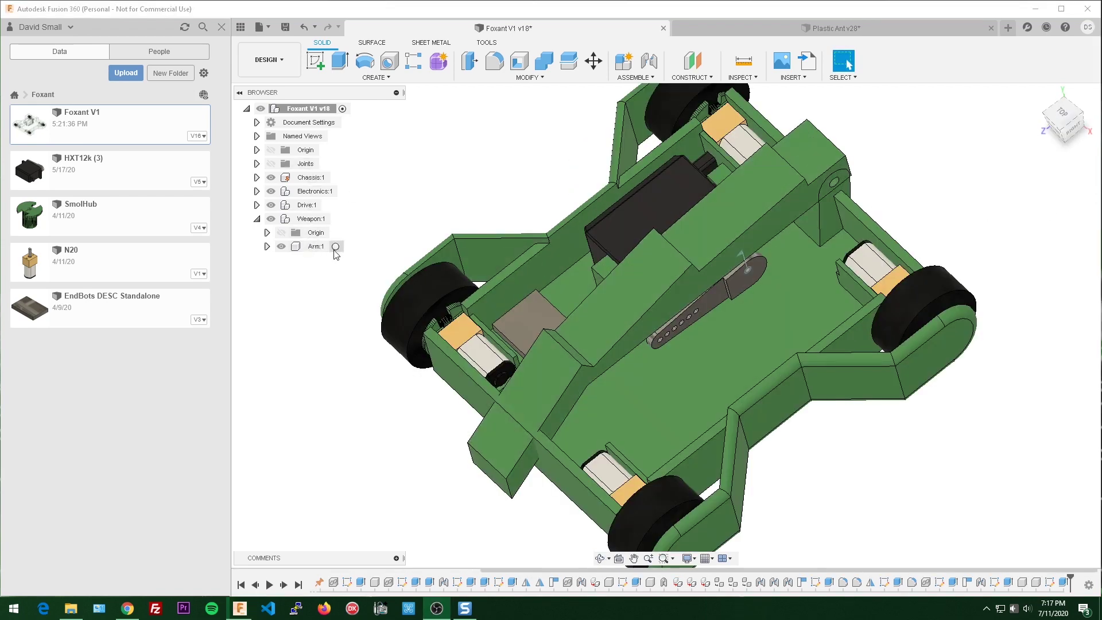
Step: Activate the Arm component and start a sketch on the upper face of its front segment
left_click(339, 247)
left_click(320, 65)
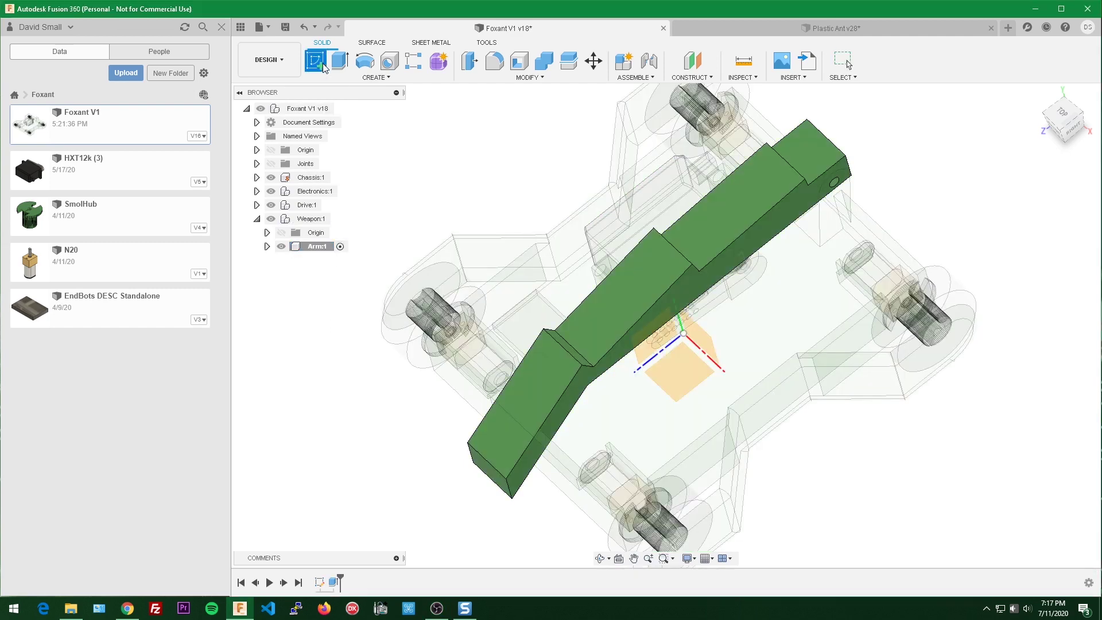
left_click(542, 370)
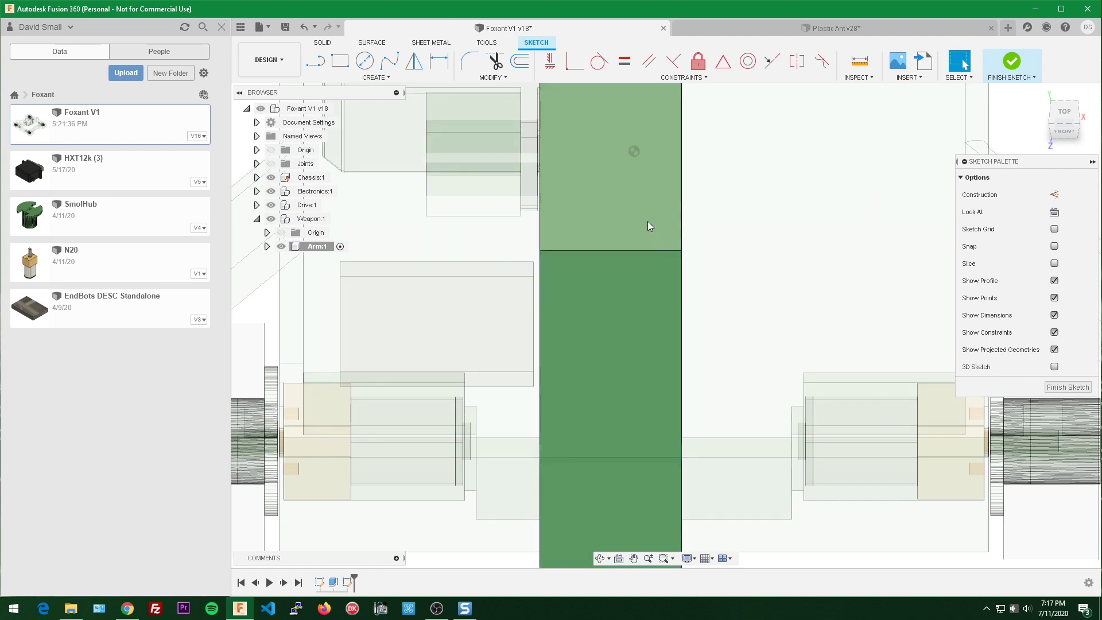
scroll(755, 253, "up", 1)
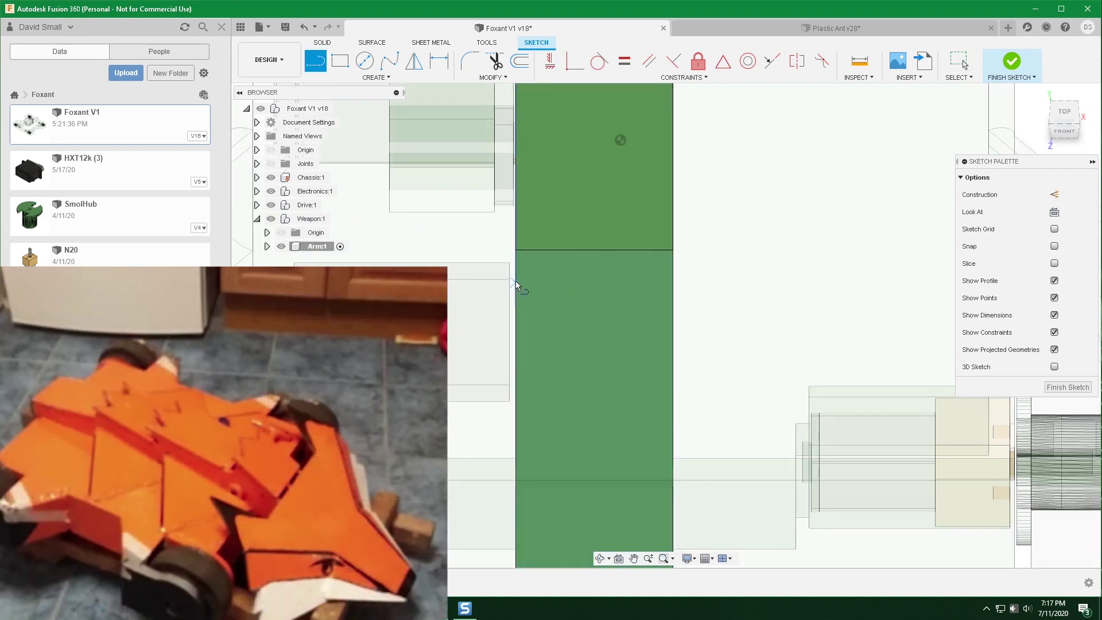
Step: Sketch a four-line W-shaped zigzag across the front segment's face, from side edge to side edge, with its middle peak on the rear edge
left_click(516, 264)
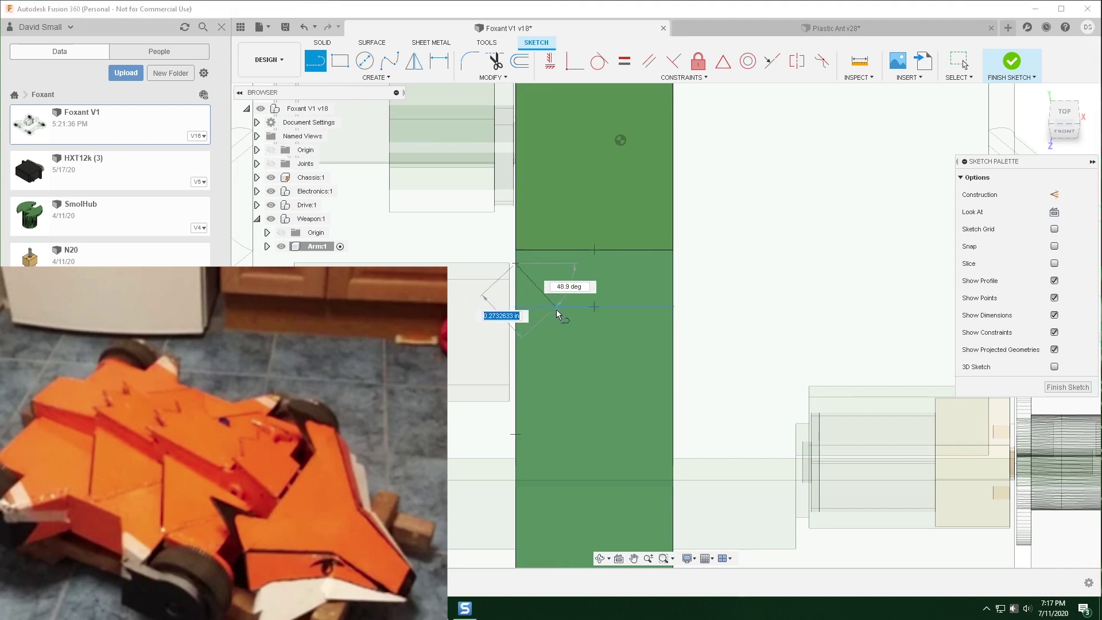
left_click(563, 314)
double_click(591, 250)
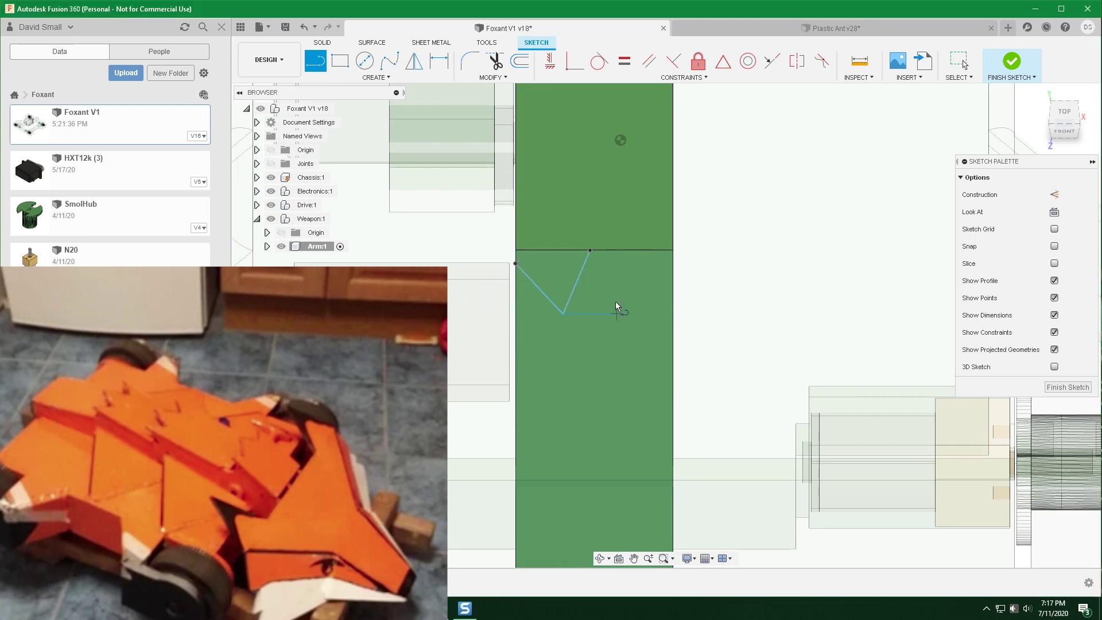
left_click(591, 251)
left_click(622, 323)
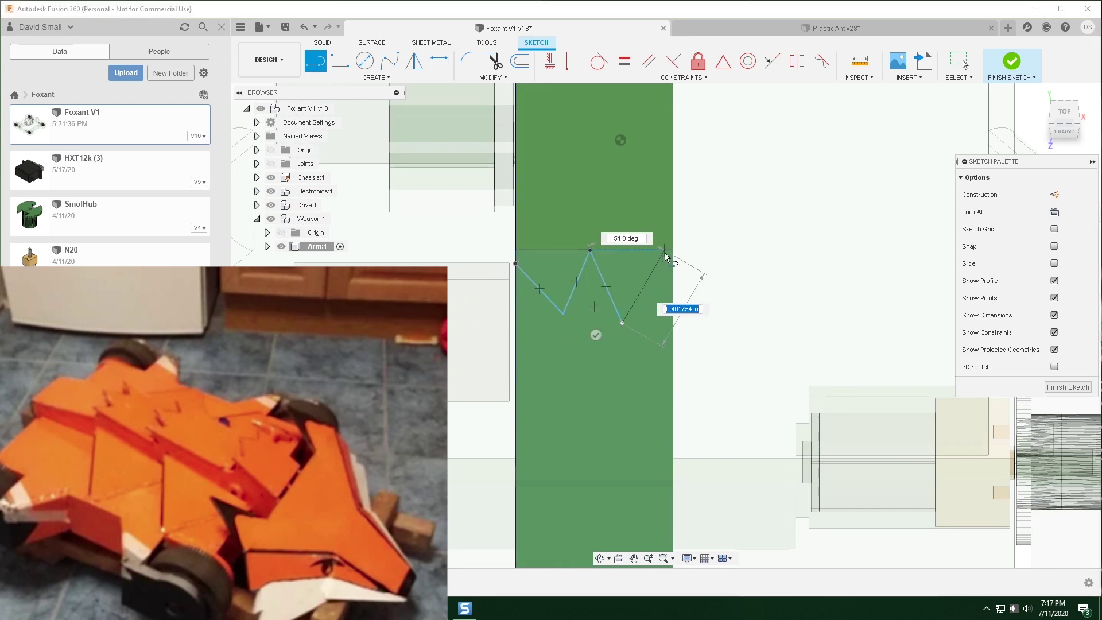
left_click(672, 268)
Step: Dimension the zigzag's left endpoint 1/16 in from the face's rear left corner
scroll(714, 323, "up", 2)
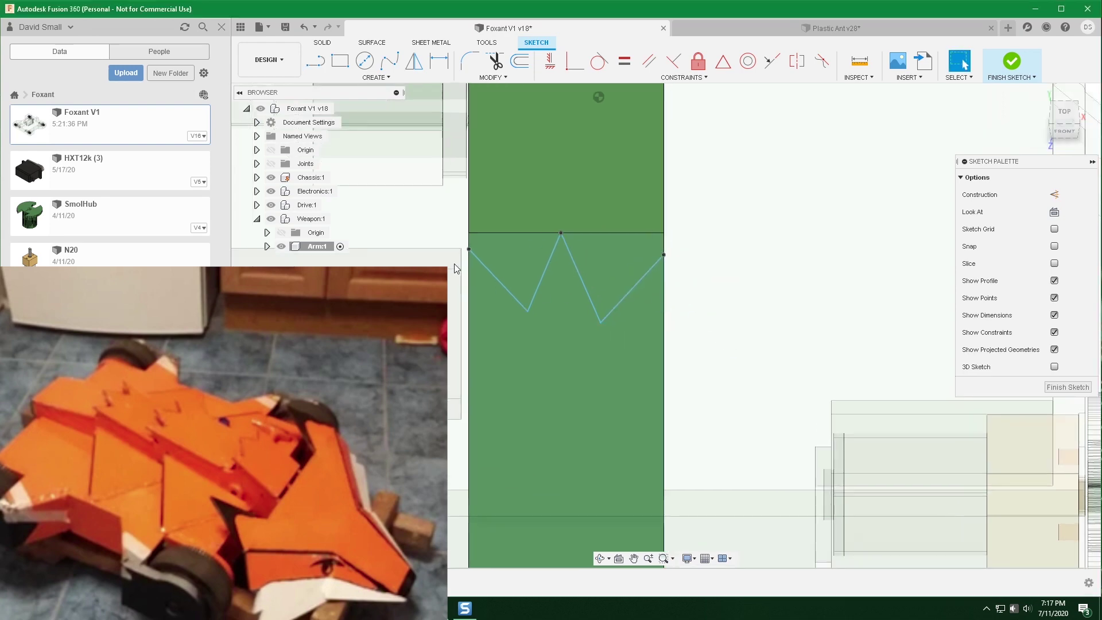
left_click(470, 233, "shift")
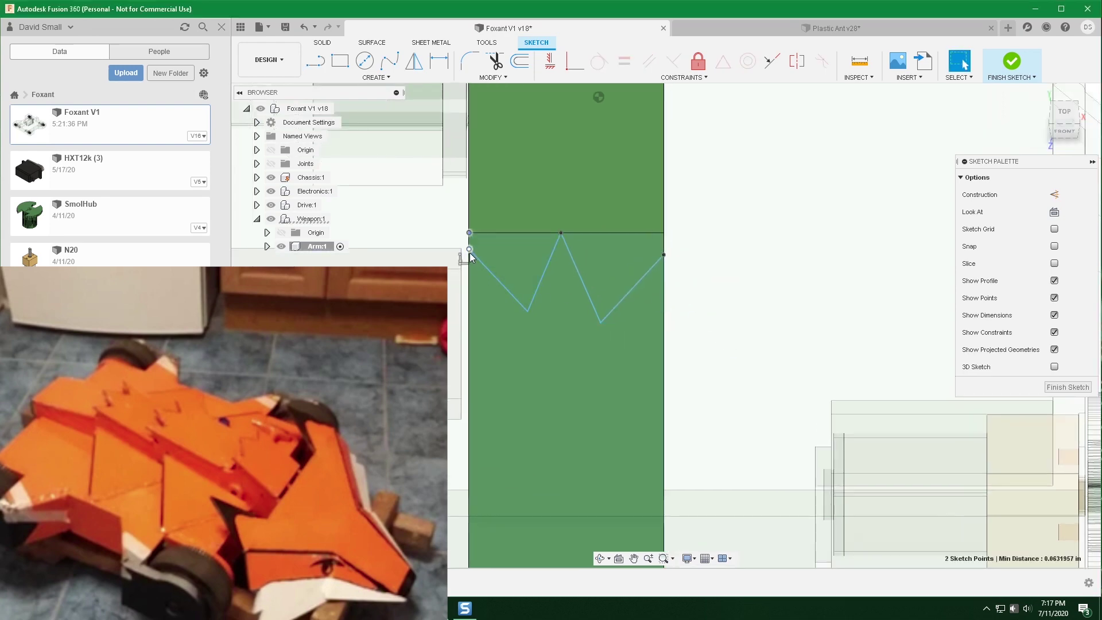
key("d")
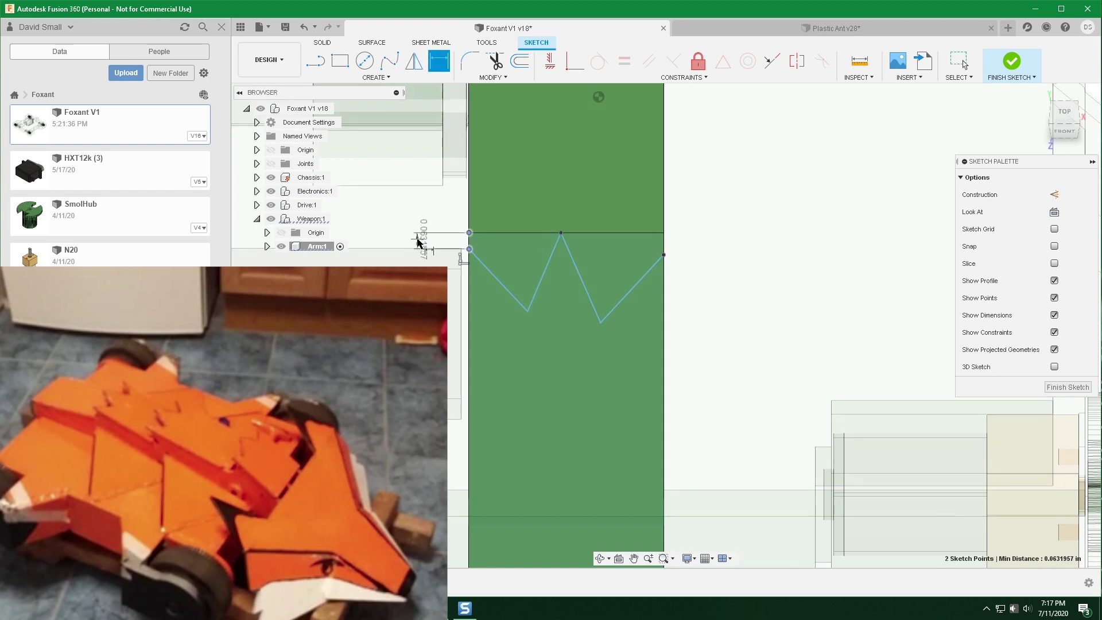
left_click(437, 237)
type("1/16")
key("Return")
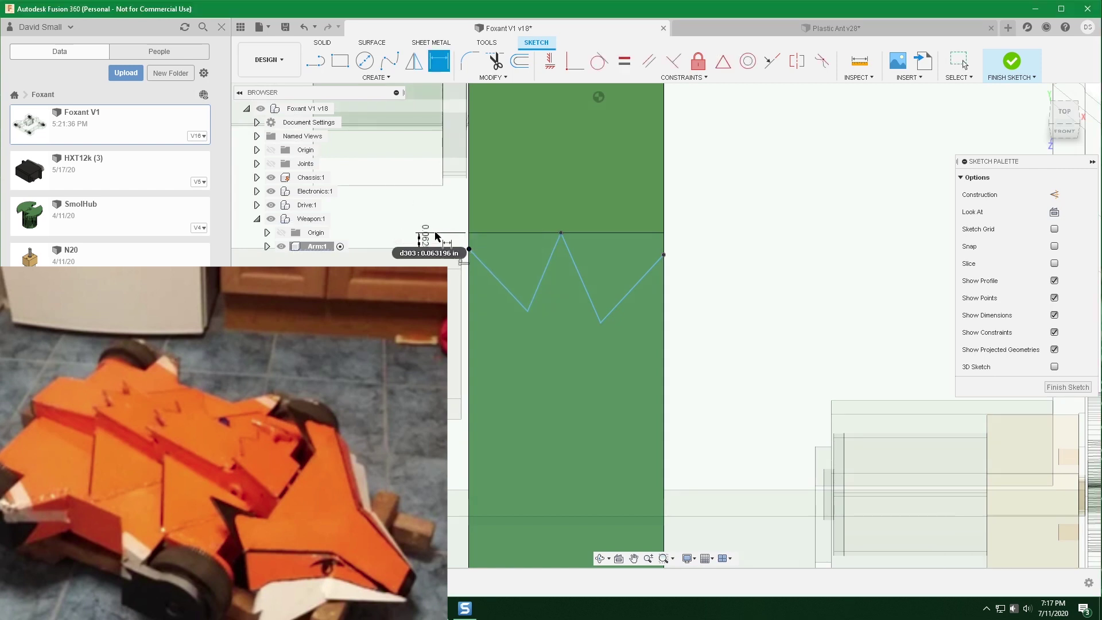
Step: Dimension the zigzag's right endpoint from the rear right corner, linking its value to the left offset dimension d303
scroll(421, 241, "up", 2)
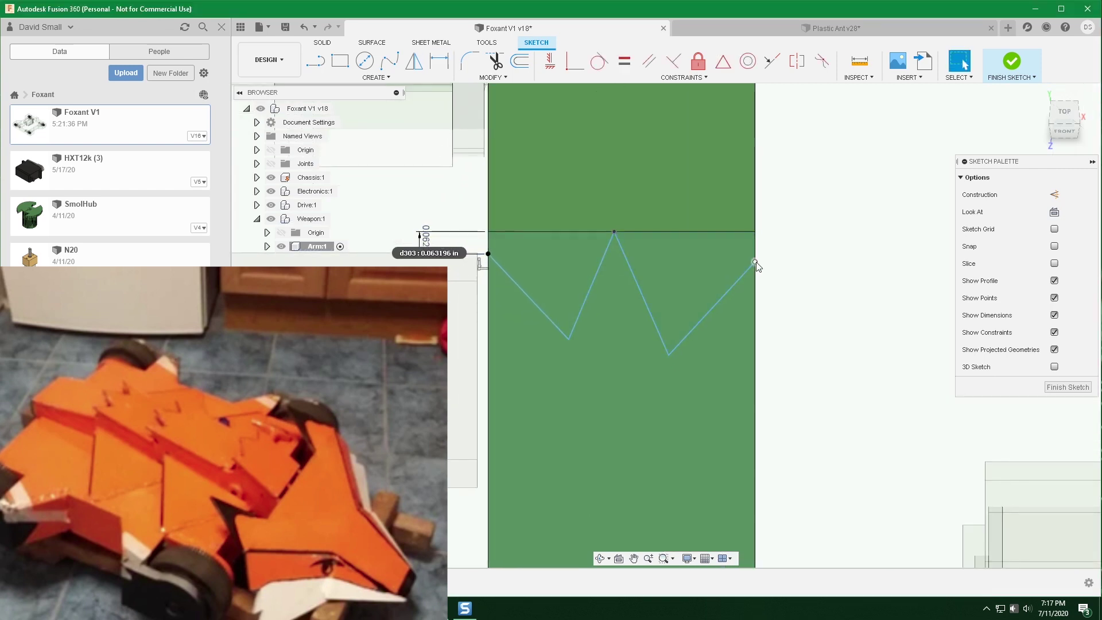
left_click(754, 232)
left_click(795, 246)
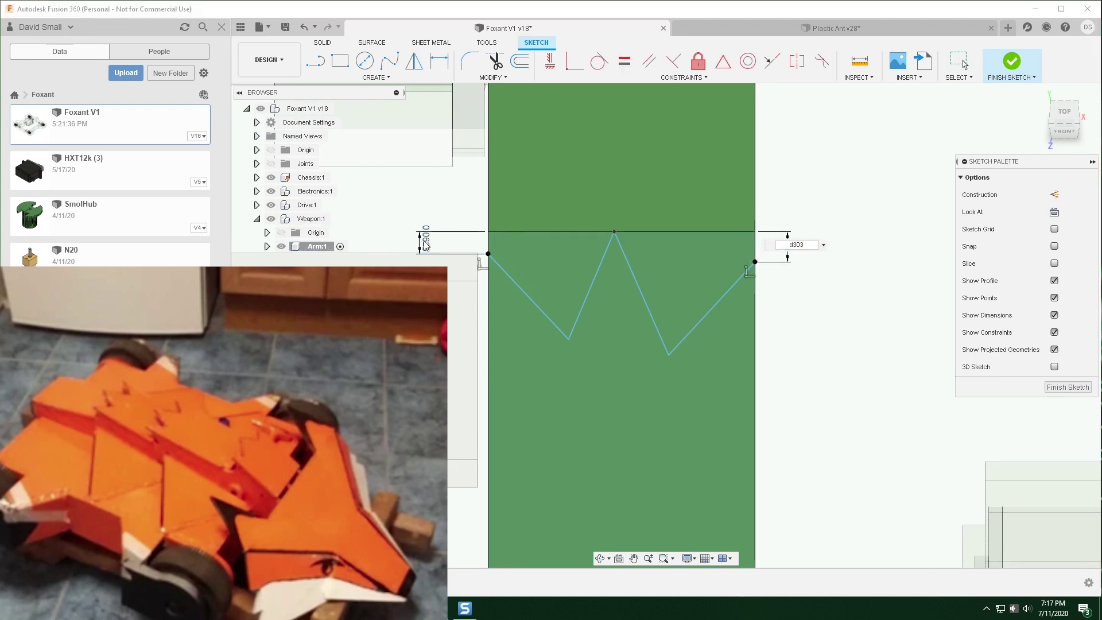
type("d303")
key("Return")
Step: Set the angle between the zigzag's two inner lines to 60 degrees
scroll(558, 246, "down", 1)
left_click(592, 268)
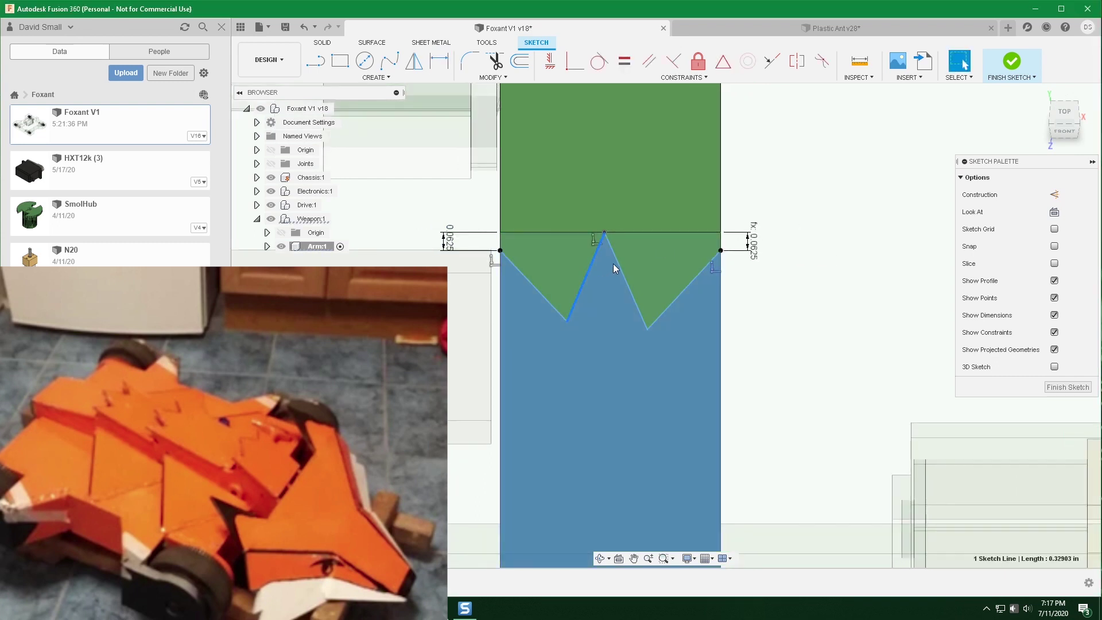
left_click(620, 268)
left_click(590, 339)
type("60")
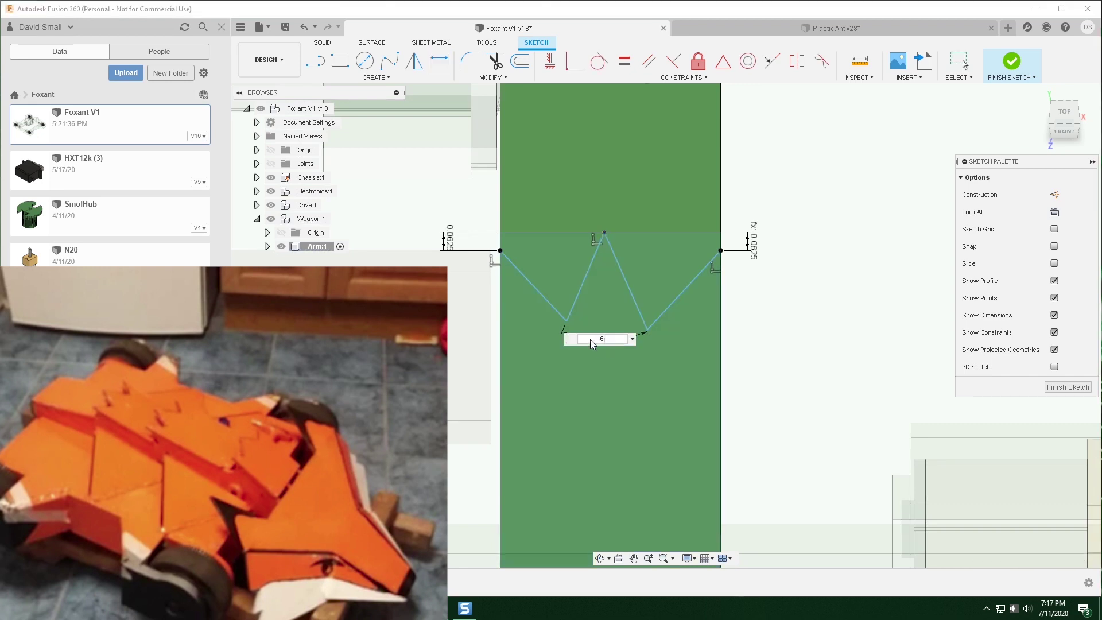
key("Return")
key("Escape")
Step: Set the angle between the zigzag's left outer line and the face's left side edge to 50 degrees
left_click(528, 279)
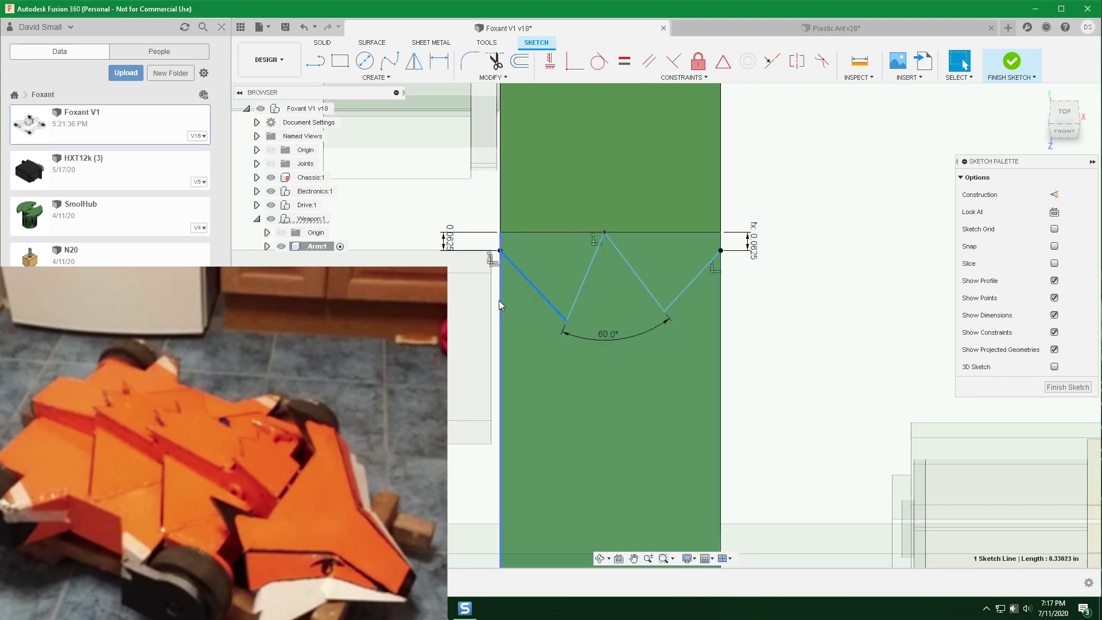
left_click(499, 301)
key("d")
left_click(518, 327)
type("50")
key("Return")
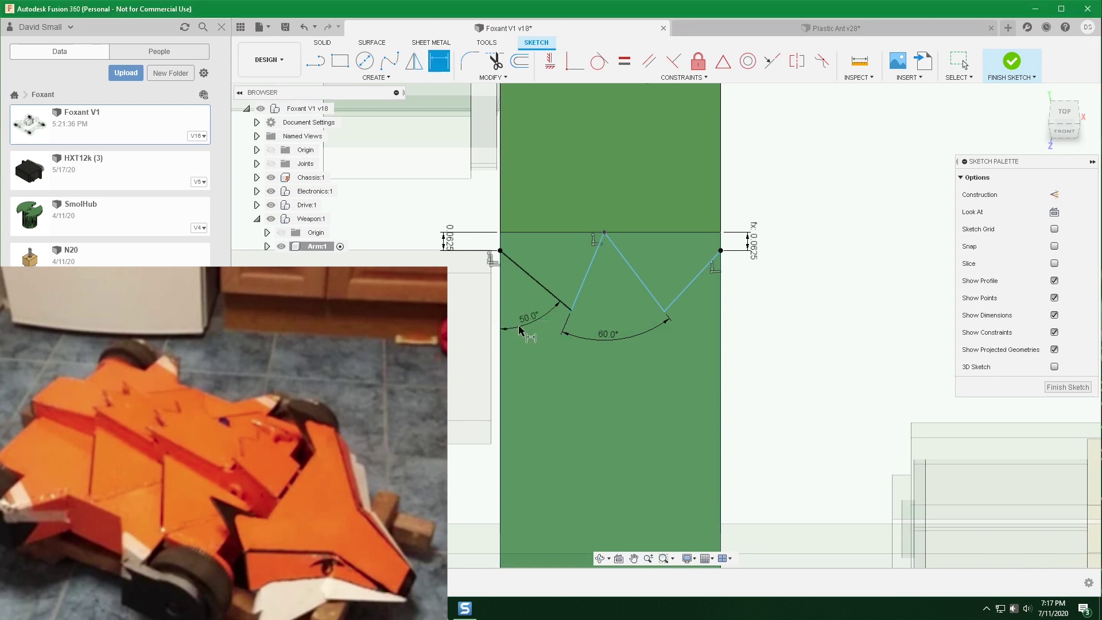
key("Escape")
Step: Apply equal constraints so the four zigzag lines have the same length
left_click(618, 69)
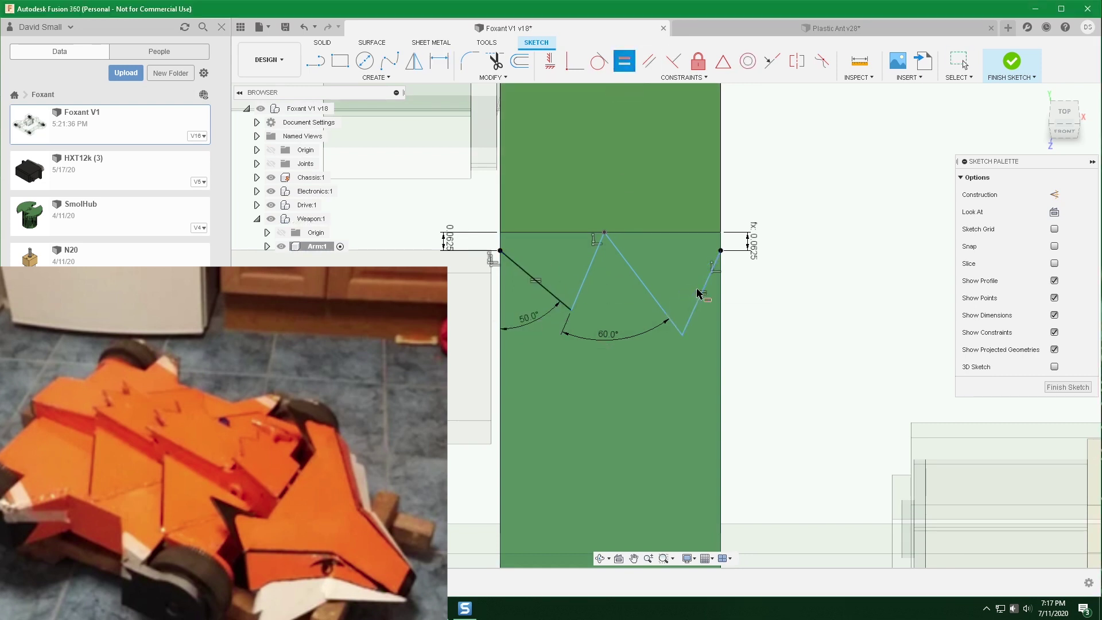
left_click(593, 270)
left_click(623, 265)
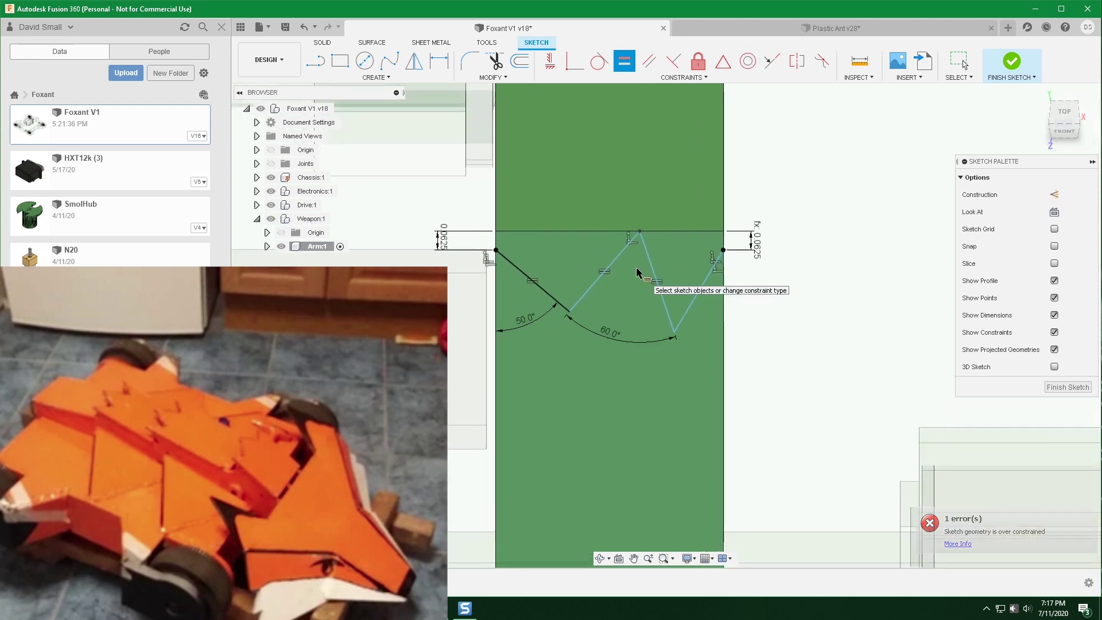
key("Escape")
Step: Constrain the zigzag's middle peak to the midpoint of the face's rear edge
left_click(639, 232)
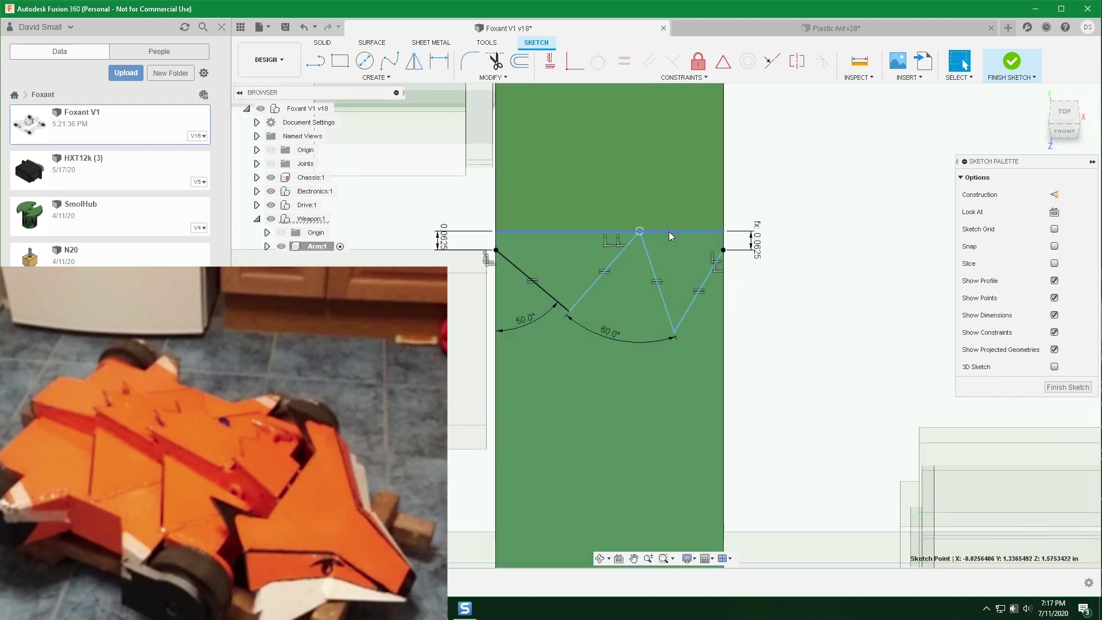
left_click(669, 231, "shift")
left_click(722, 69)
scroll(650, 151, "down", 3)
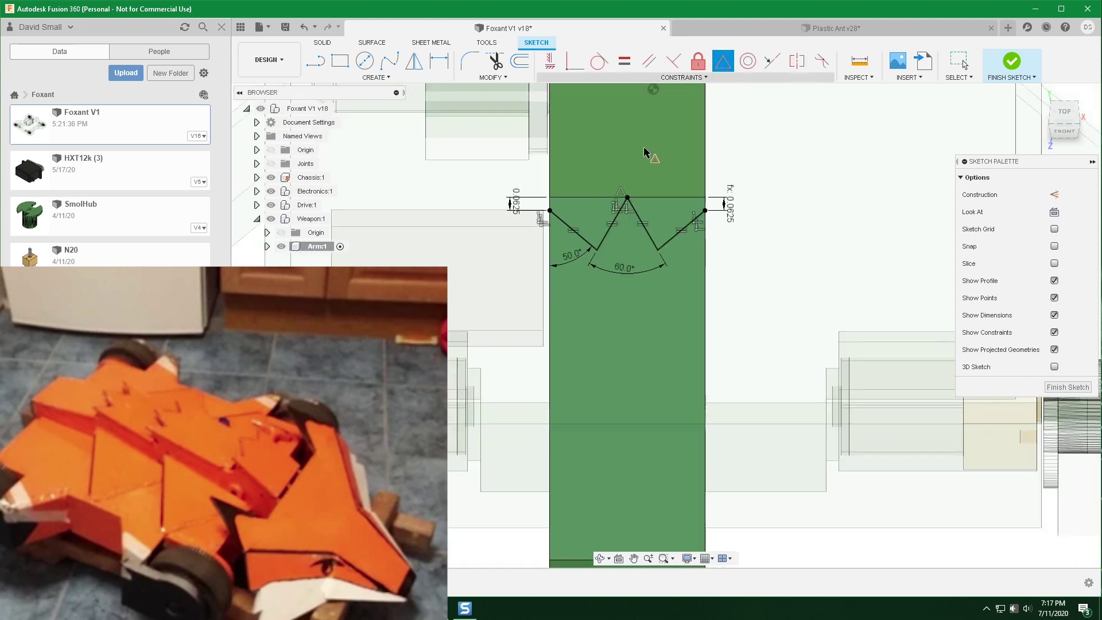
key("Escape")
Step: Extrude the two regions between the zigzag and the rear edge as a cut up to the adjoining segment's upper face
scroll(659, 201, "up", 3)
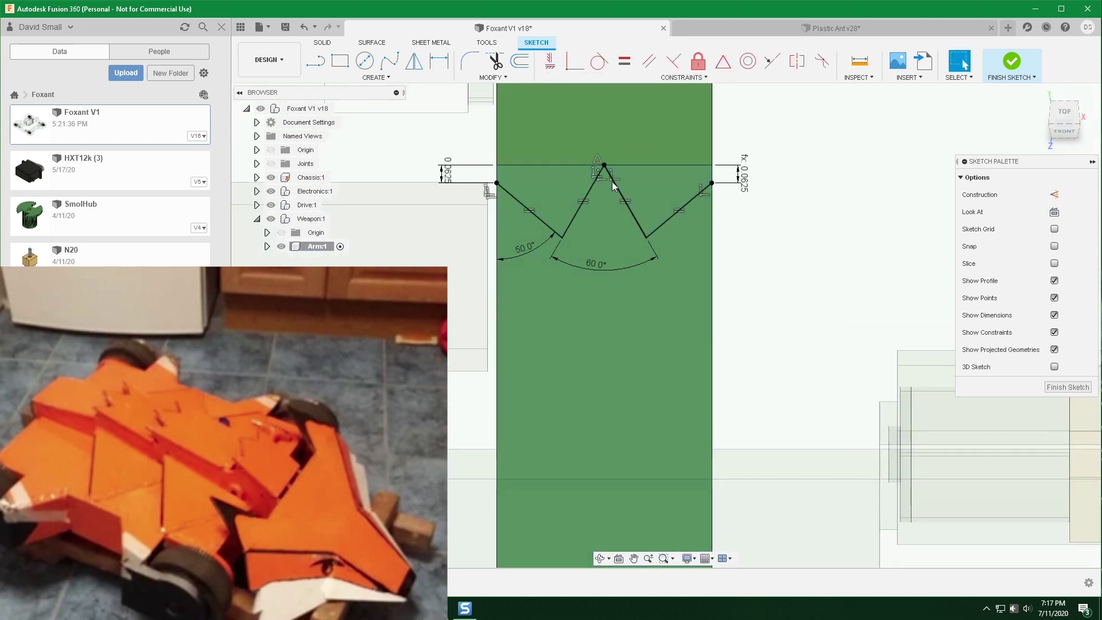
scroll(556, 183, "up", 1)
left_click(556, 178)
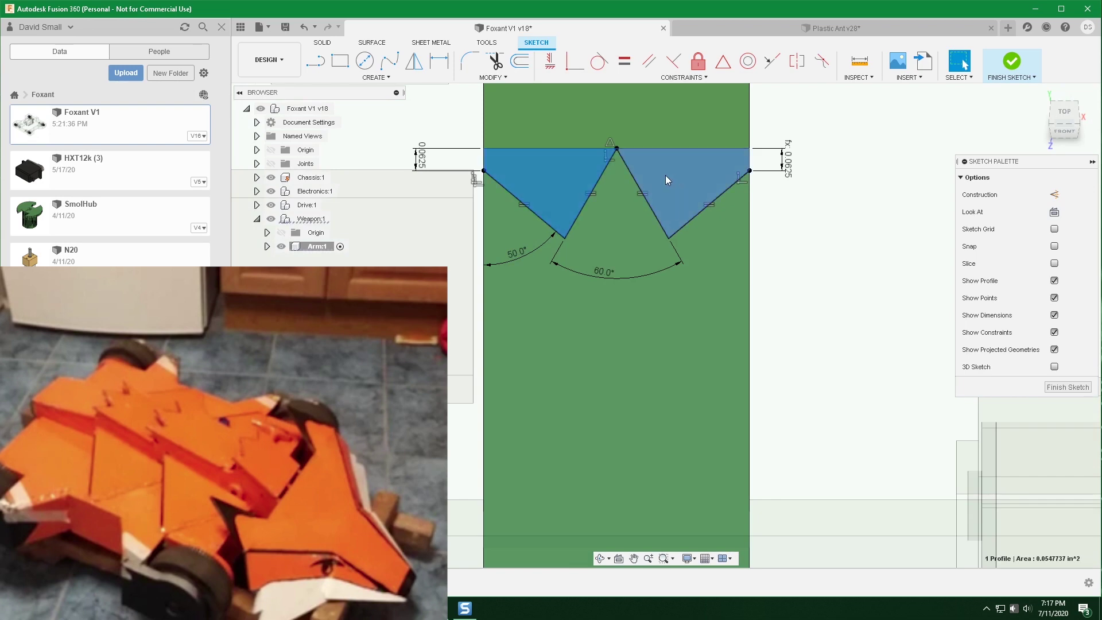
left_click(666, 175, "shift")
mouse_move(669, 178)
middle_mouse_down("shift")
mouse_move(718, 240)
mouse_move(684, 262)
mouse_move(568, 183)
middle_mouse_up("shift")
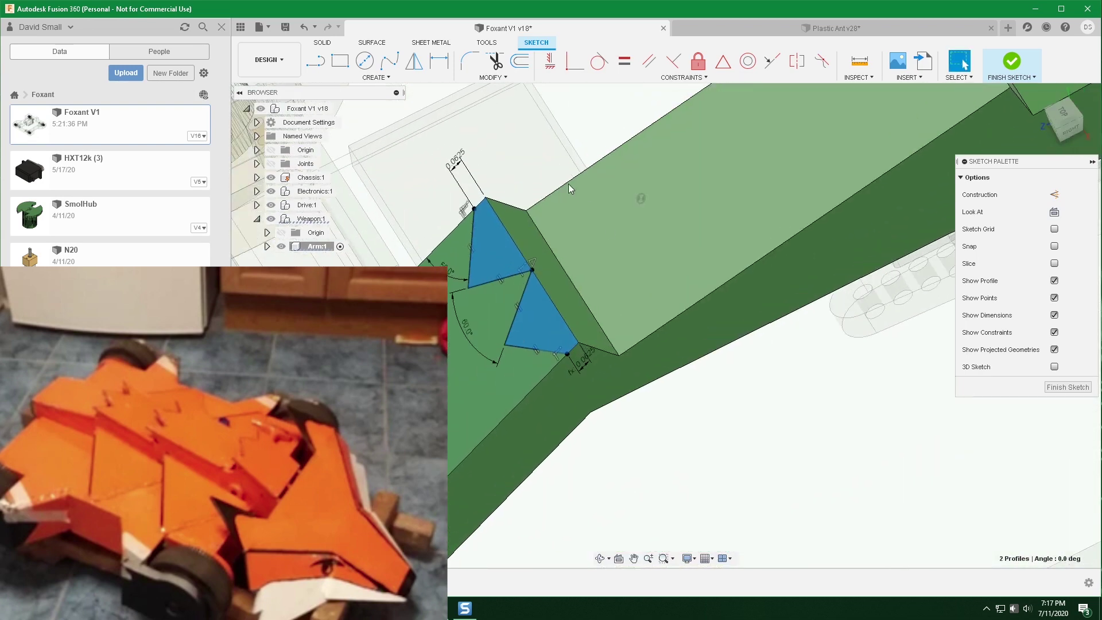
key("e")
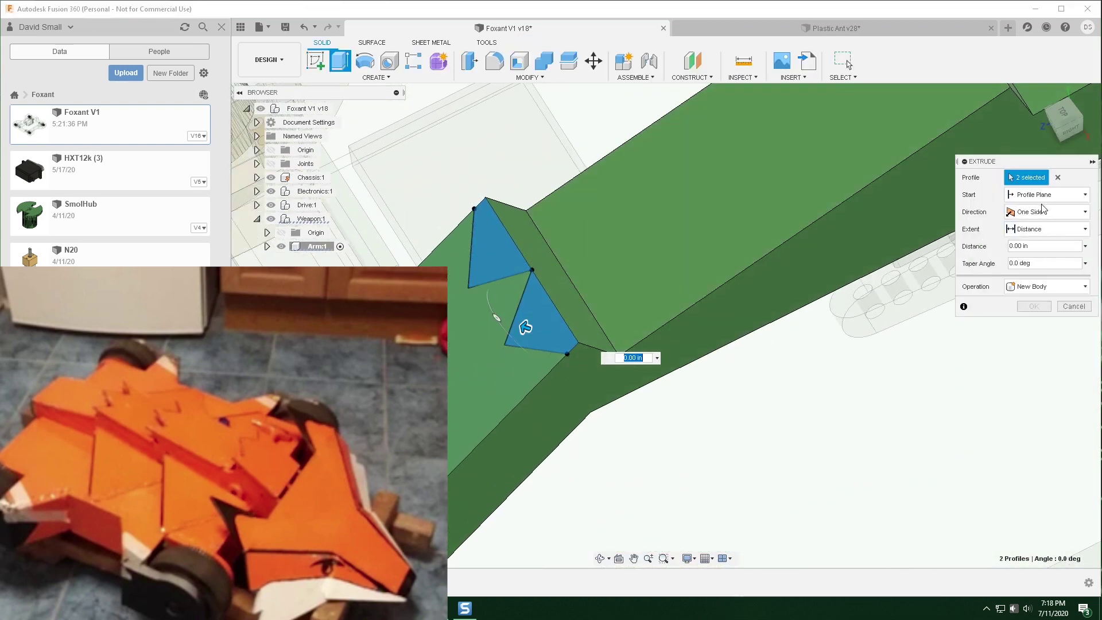
left_click(1047, 229)
left_click(1031, 257)
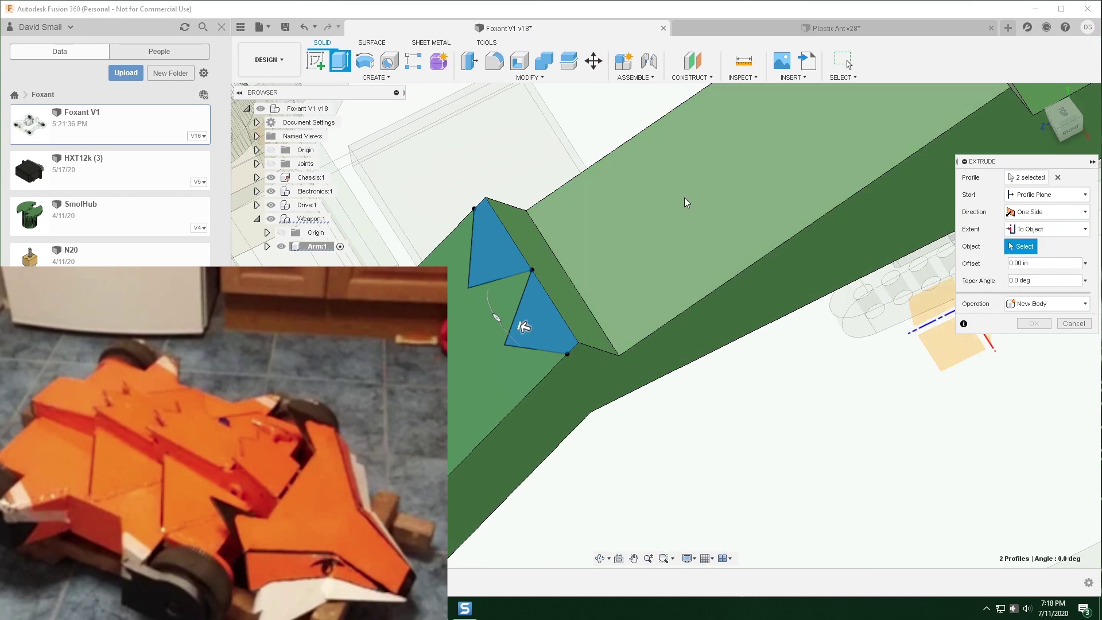
left_click(693, 205)
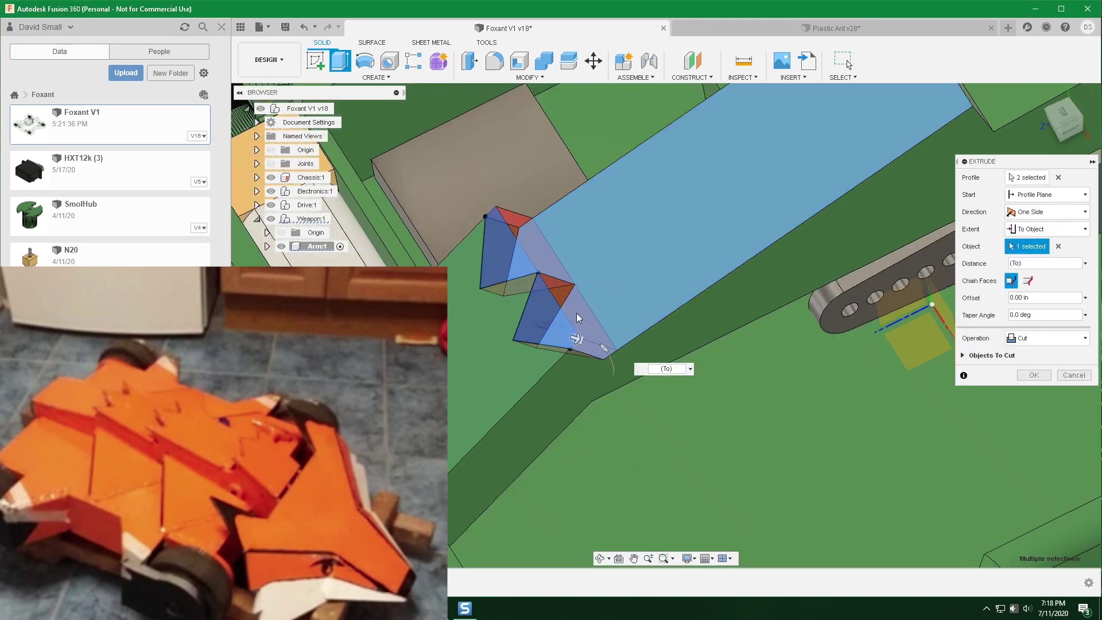
mouse_move(610, 278)
middle_mouse_down("shift")
mouse_move(583, 246)
mouse_move(662, 258)
mouse_move(680, 290)
mouse_move(649, 365)
mouse_move(696, 340)
mouse_move(580, 281)
mouse_move(686, 236)
mouse_move(753, 393)
mouse_move(780, 356)
mouse_move(776, 381)
mouse_move(798, 386)
mouse_move(812, 335)
middle_mouse_up("shift")
left_click(1034, 377)
Step: Examine the zigzag cut and the remaining stepped segments along the weapon arm
scroll(643, 367, "down", 3)
scroll(752, 394, "down", 4)
scroll(798, 387, "up", 3)
scroll(796, 381, "up", 1)
scroll(645, 396, "up", 2)
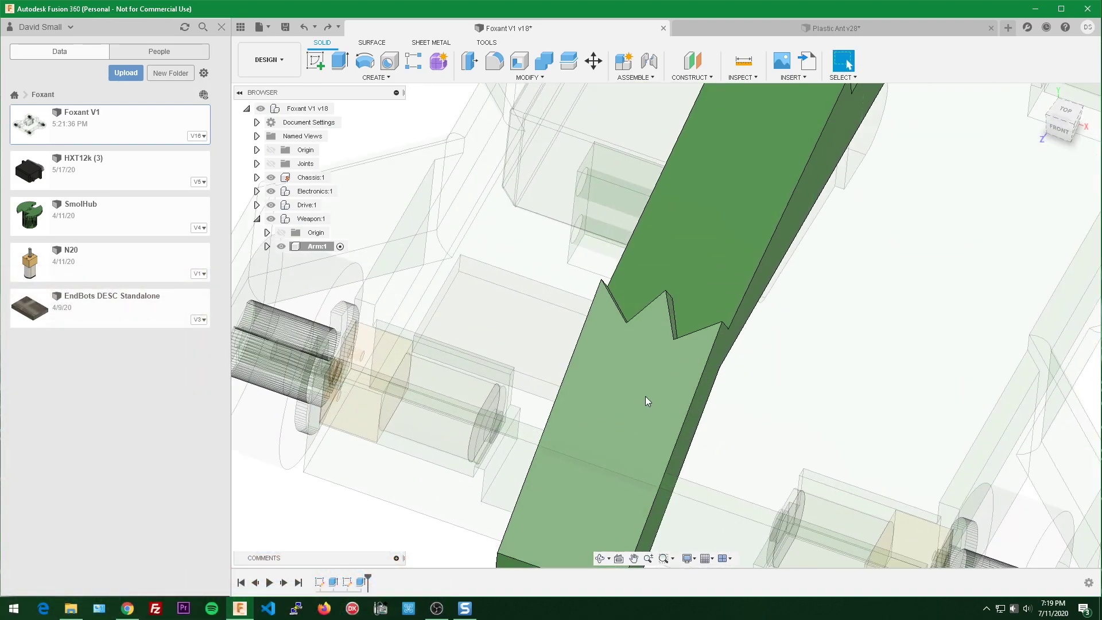
scroll(606, 330, "down", 2)
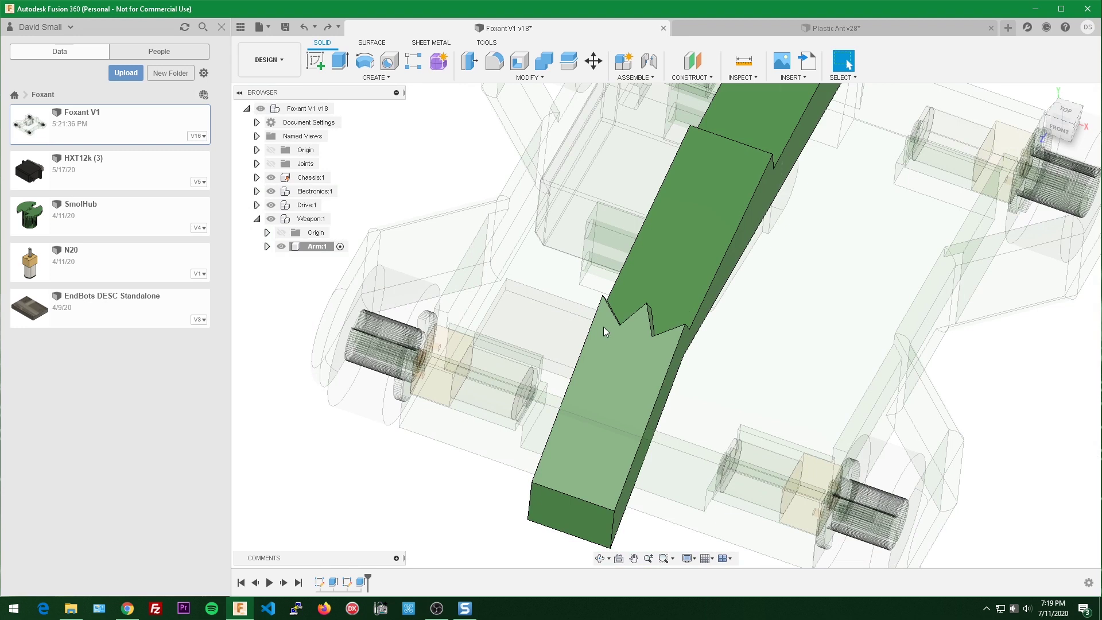
middle_click_drag(791, 261, 772, 365)
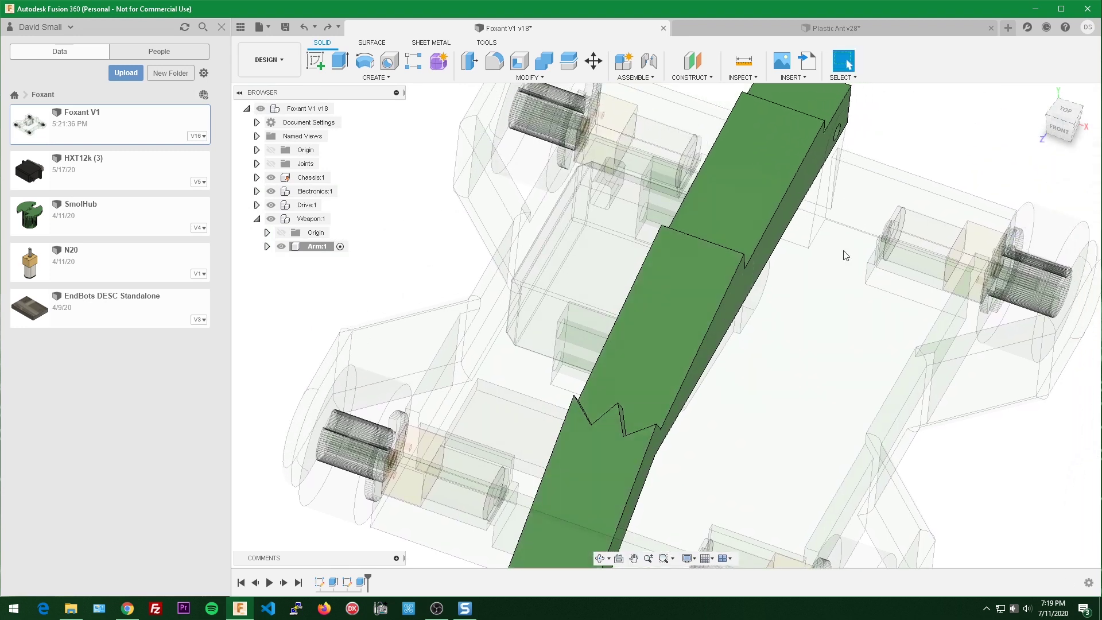
Step: Sketch a four-line zigzag across the middle segment's top face, with its centre peak on the face's rear edge
left_click(315, 61)
left_click(660, 283)
key("l")
left_click(676, 192)
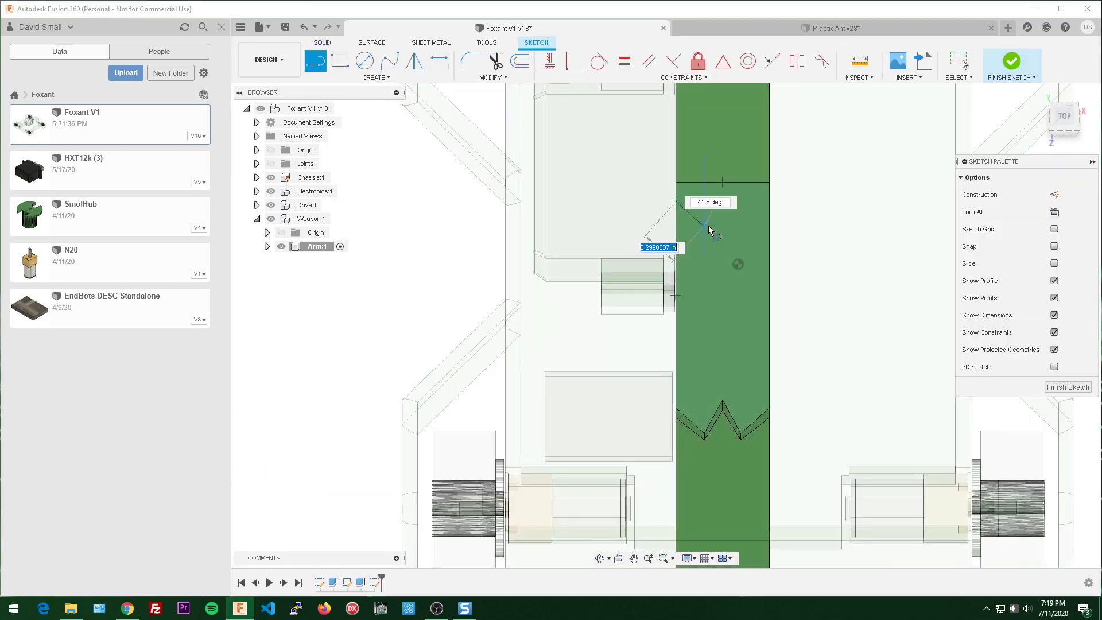
left_click(707, 224)
left_click(722, 184)
left_click(744, 237)
left_click(767, 206)
left_click(756, 217)
left_click(784, 201)
Step: Dimension the zigzag's ends 0.0625 in from the rear edge and its middle angle 60°, and make its lines equal in length
key("d")
left_click(608, 284)
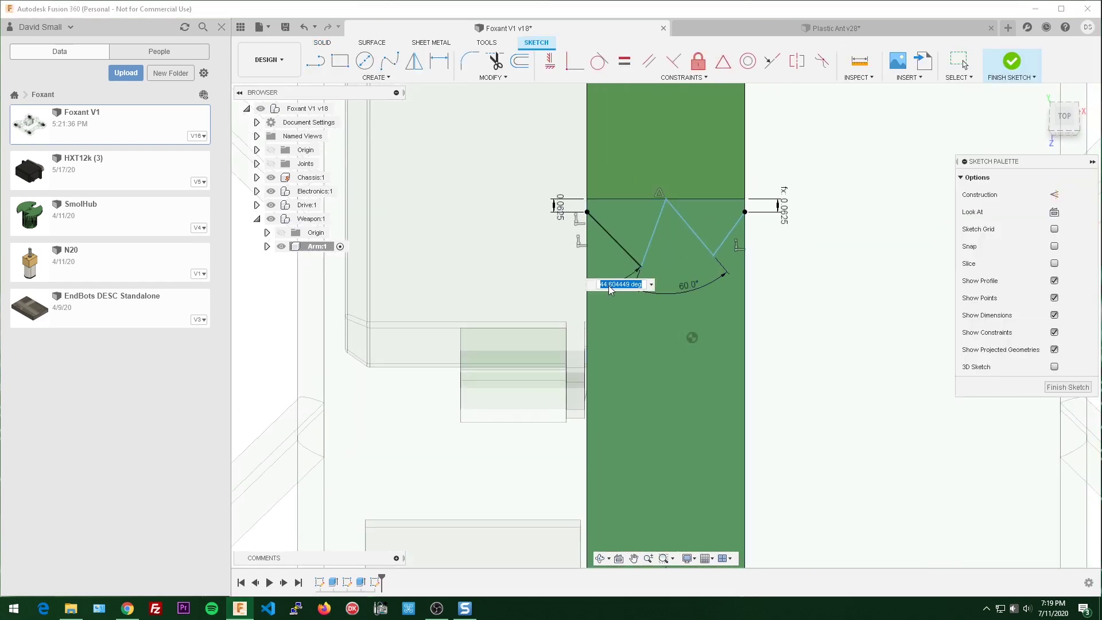
left_click(624, 62)
left_click(702, 239)
left_click(648, 230)
Step: Extrude the regions between the middle segment's zigzag and its rear edge as a cut
key("e")
left_click(784, 193)
Step: Sketch a zigzag across the next segment's top face toward the pivot end, with its centre peak on the face's rear edge
left_click(315, 60)
key("l")
left_click(553, 223)
left_click(583, 248)
left_click(608, 200)
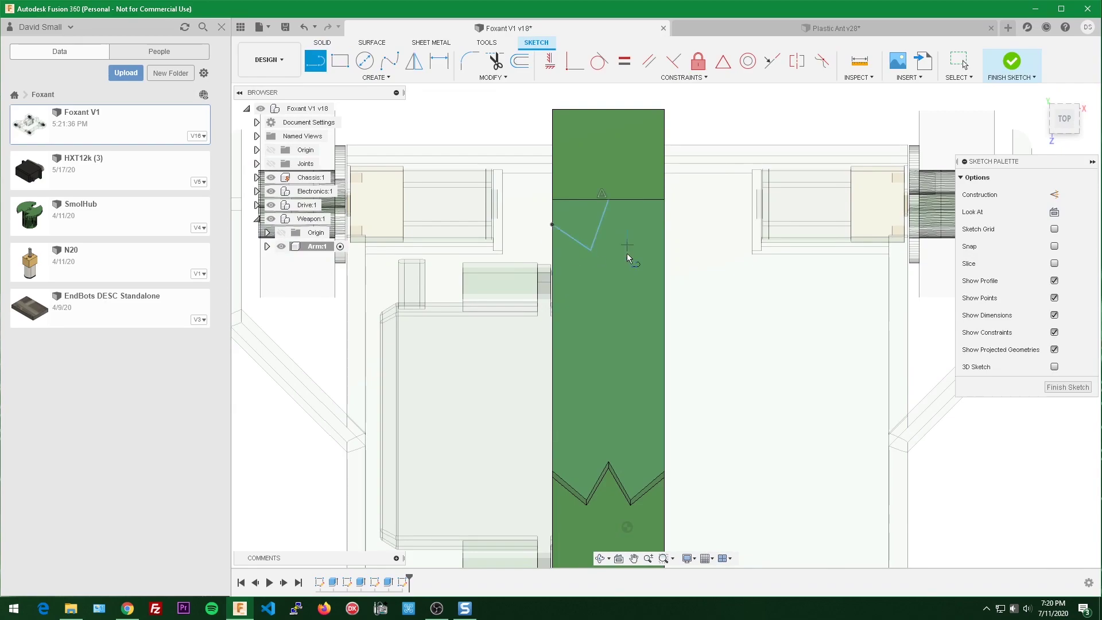
left_click(627, 253)
Step: Constrain the new zigzag with 0.0625 in end offsets, a 60° angle at the middle peak and equal line lengths
key("d")
scroll(694, 230, "up", 3)
left_click(624, 62)
key("d")
left_click(580, 281)
left_click(513, 223)
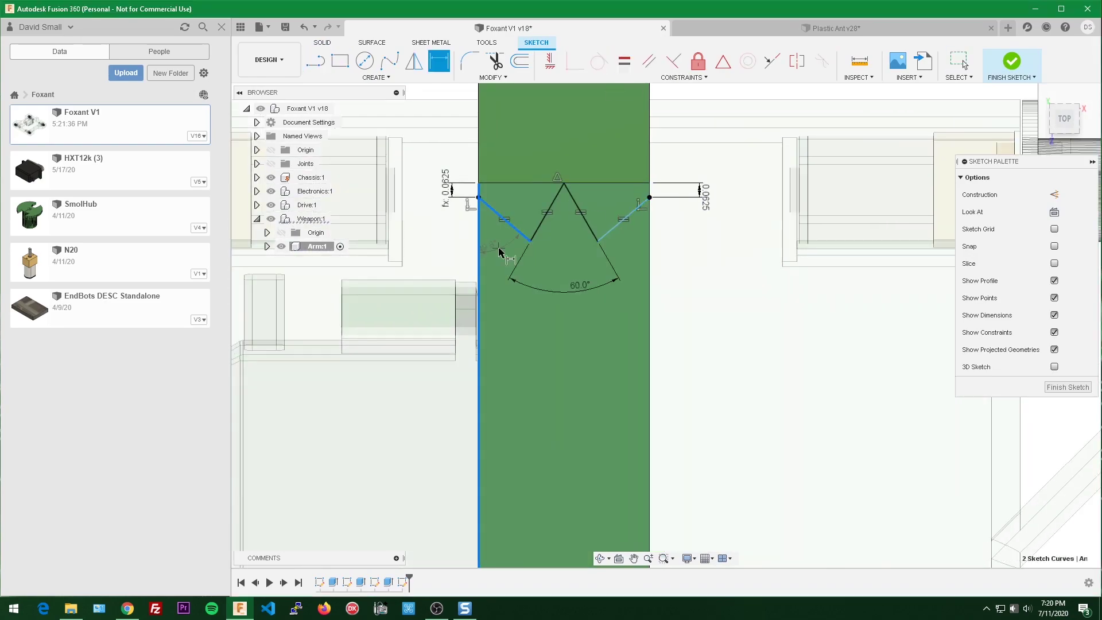
Step: Extrude the regions between this last zigzag and the rear edge as a cut up to the pivot-end segment's face
key("e")
left_click(1047, 229)
mouse_move(895, 230)
middle_mouse_down("shift")
mouse_move(965, 383)
mouse_move(873, 388)
mouse_move(893, 379)
mouse_move(846, 376)
mouse_move(812, 276)
mouse_move(788, 296)
mouse_move(652, 245)
middle_mouse_up("shift")
left_click(917, 281)
key("Return")
scroll(920, 384, "down", 5)
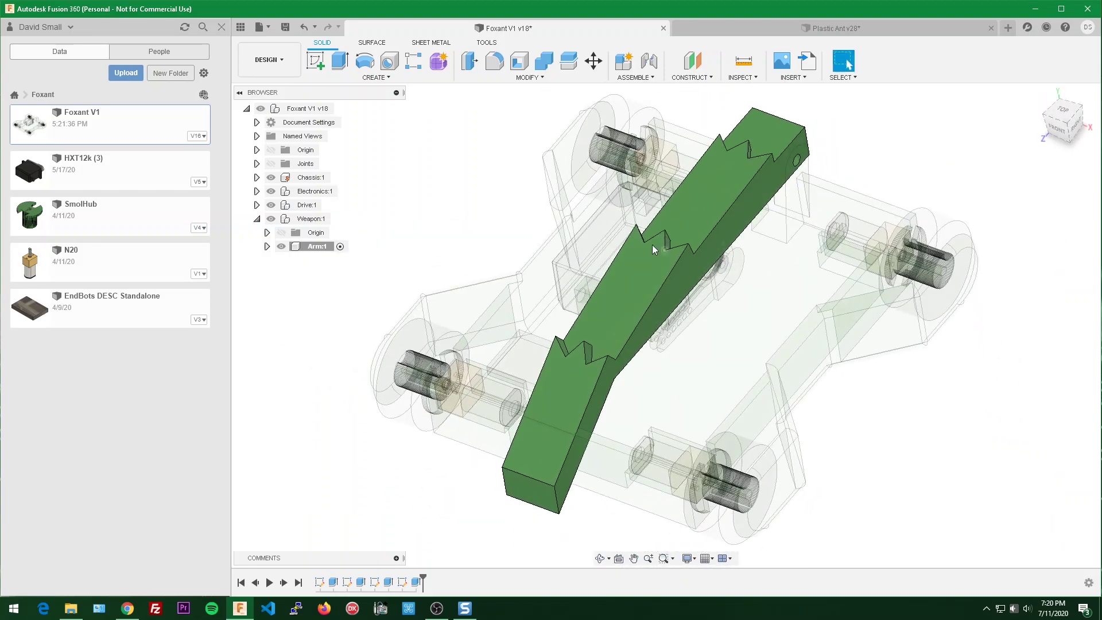
Step: Activate the top-level Foxant V1 assembly
left_click(341, 108)
scroll(450, 166, "down", 2)
middle_click_drag(467, 207, 588, 138, "shift")
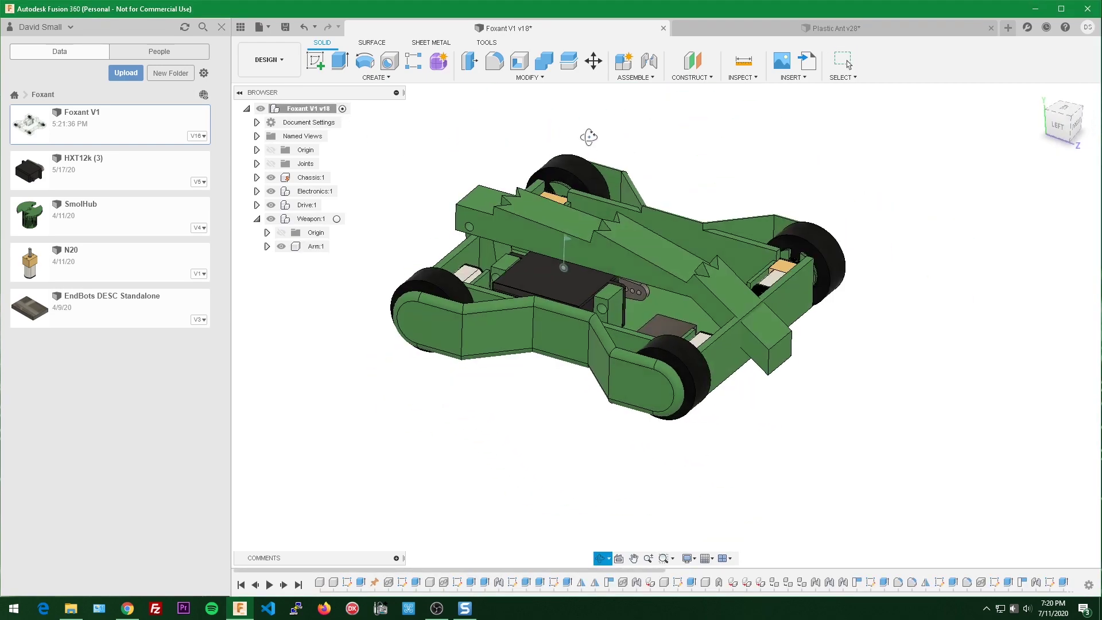
Step: Examine the arm in the full robot, especially where its pivot end meets the chassis standoff
scroll(694, 232, "up", 3)
scroll(752, 286, "up", 2)
scroll(783, 332, "down", 3)
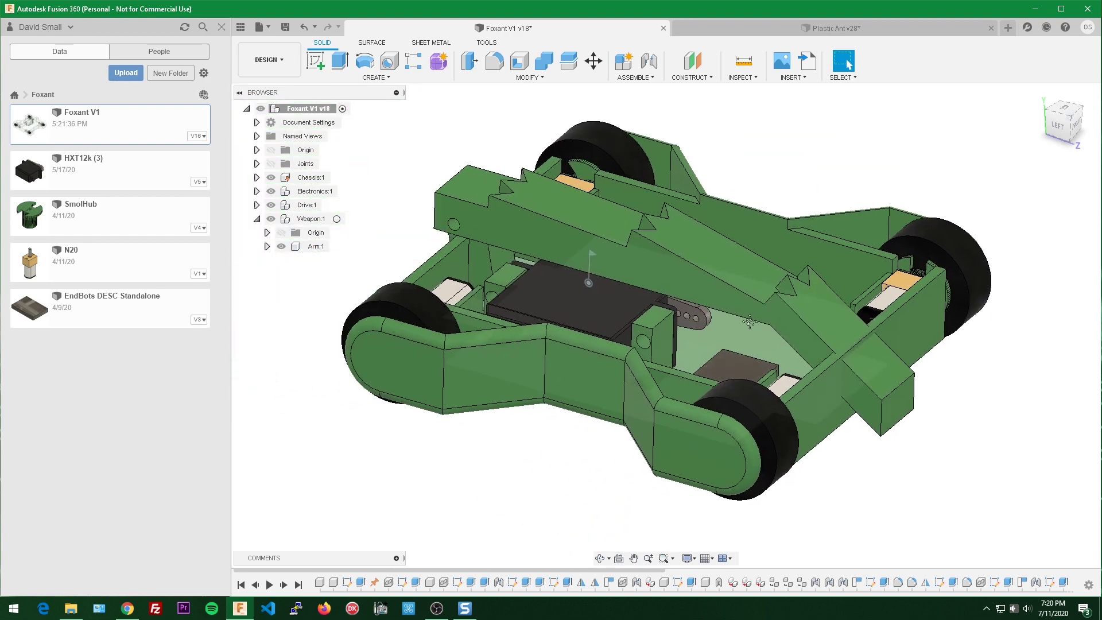
middle_click_drag(784, 332, 658, 313, "shift")
scroll(658, 319, "up", 3)
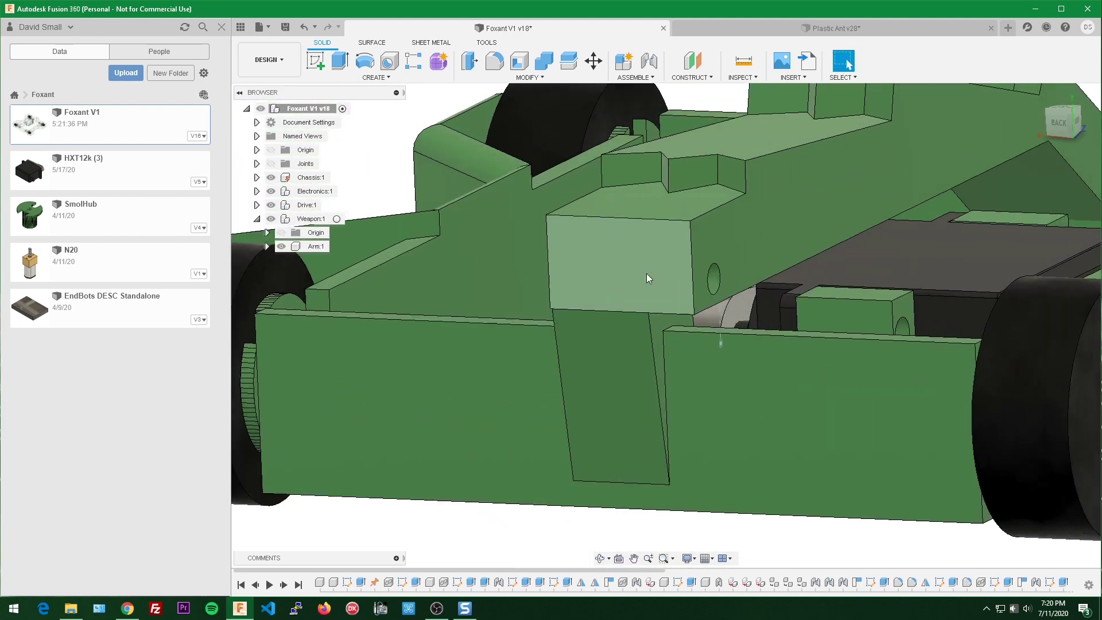
middle_click_drag(646, 273, 651, 92, "shift")
scroll(626, 270, "down", 3)
middle_click_drag(620, 396, 655, 259)
scroll(636, 318, "up", 3)
left_click(648, 242)
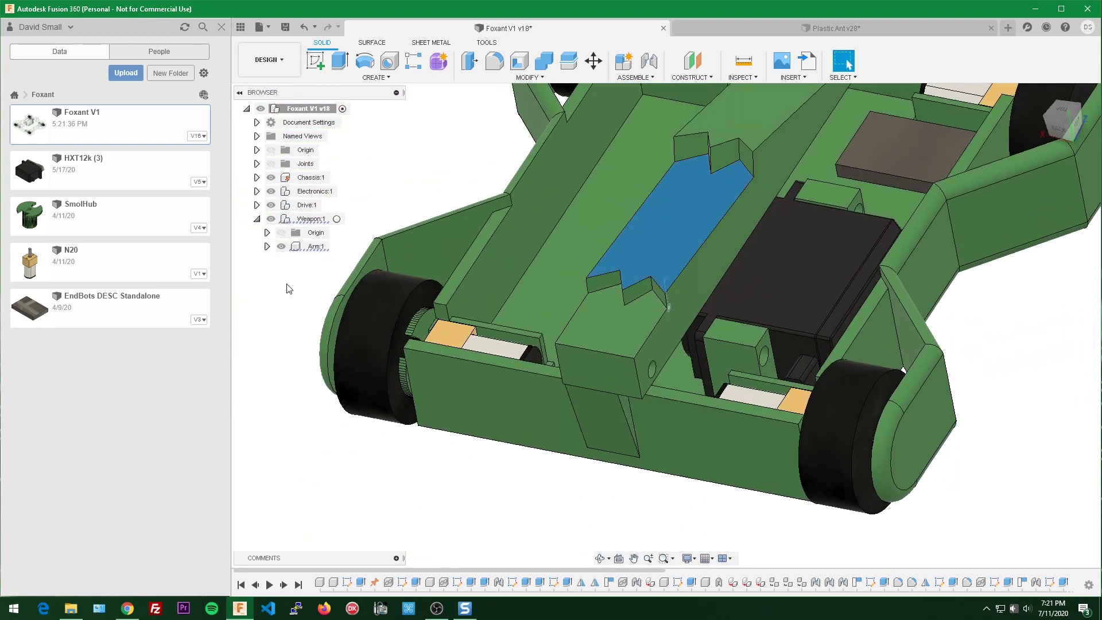
Step: Isolate the Arm component and bring its pivot end into view
right_click(312, 247)
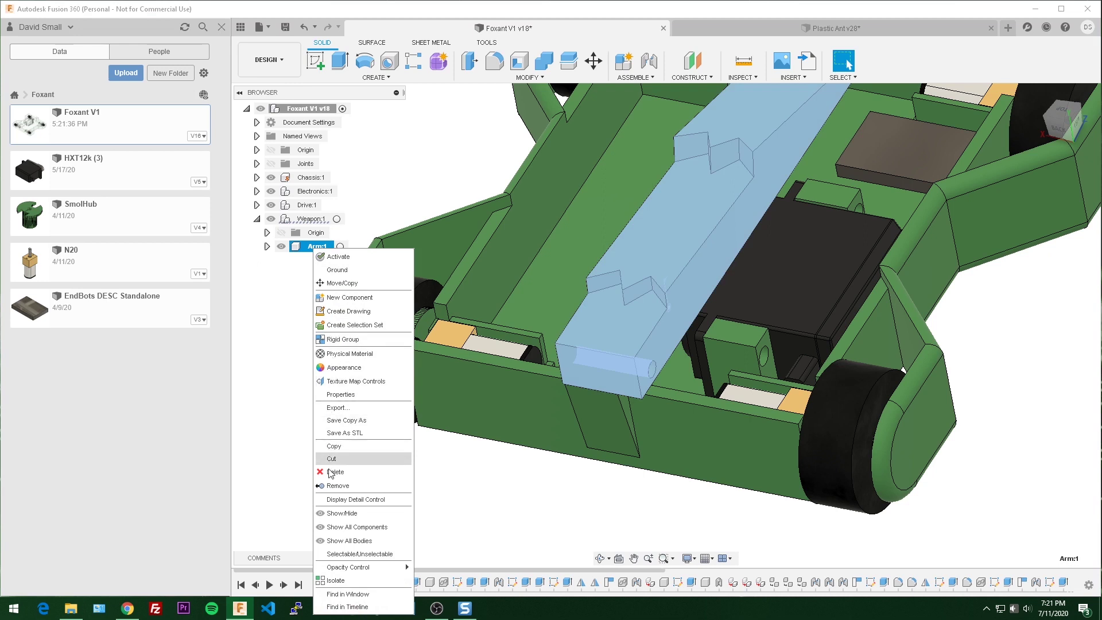
left_click(336, 580)
scroll(516, 401, "down", 3)
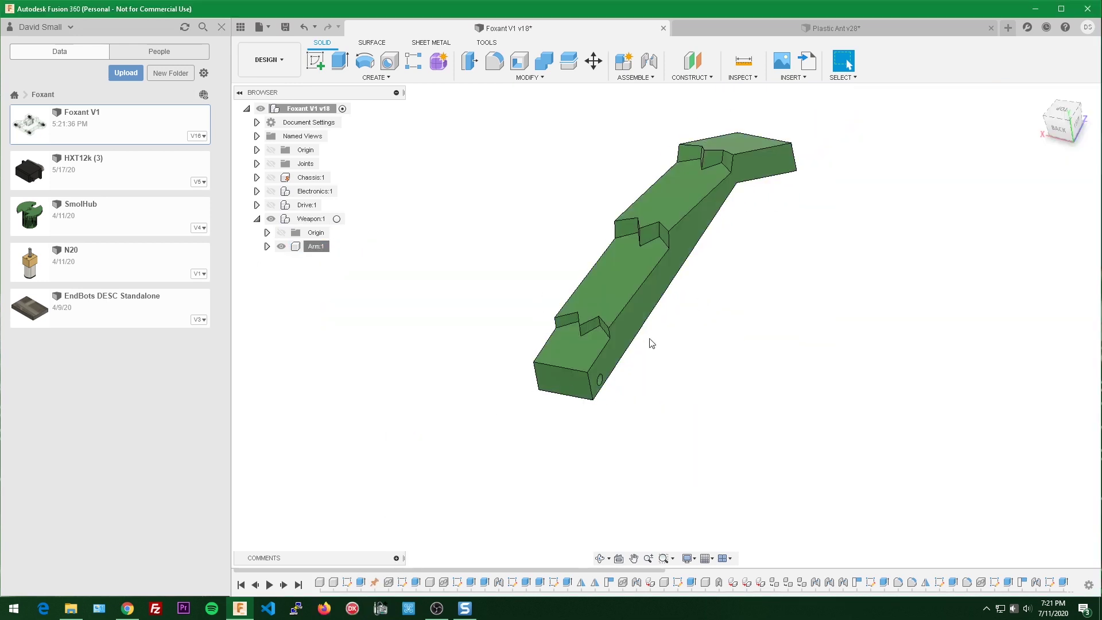
middle_click_drag(649, 359, 848, 64, "shift")
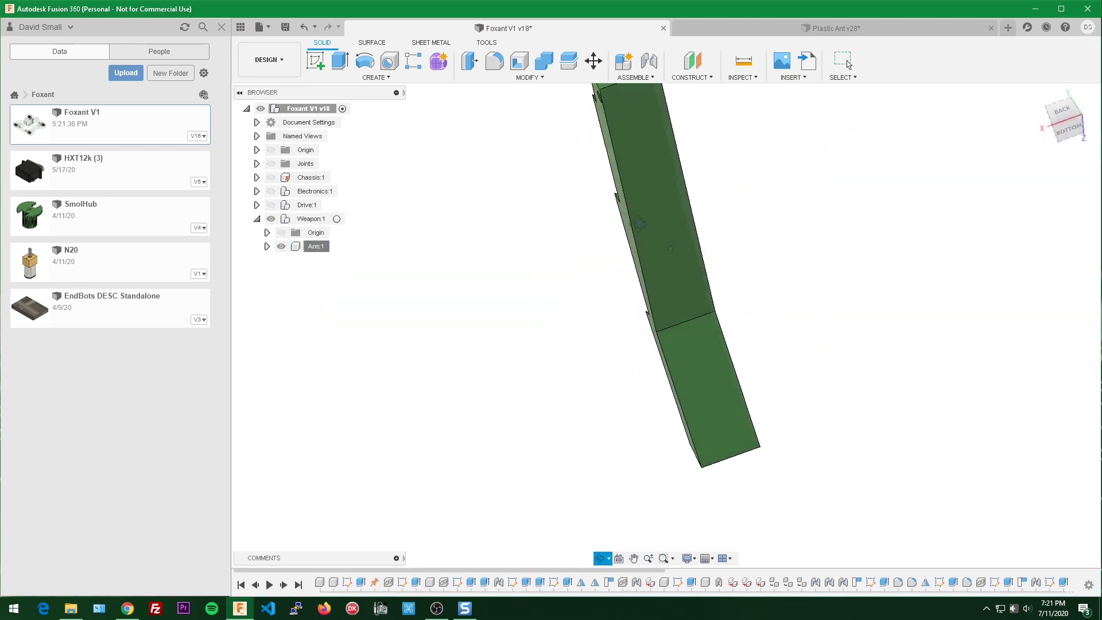
middle_click_drag(639, 223, 618, 250, "shift")
middle_click_drag(731, 197, 819, 232, "shift")
scroll(820, 225, "up", 2)
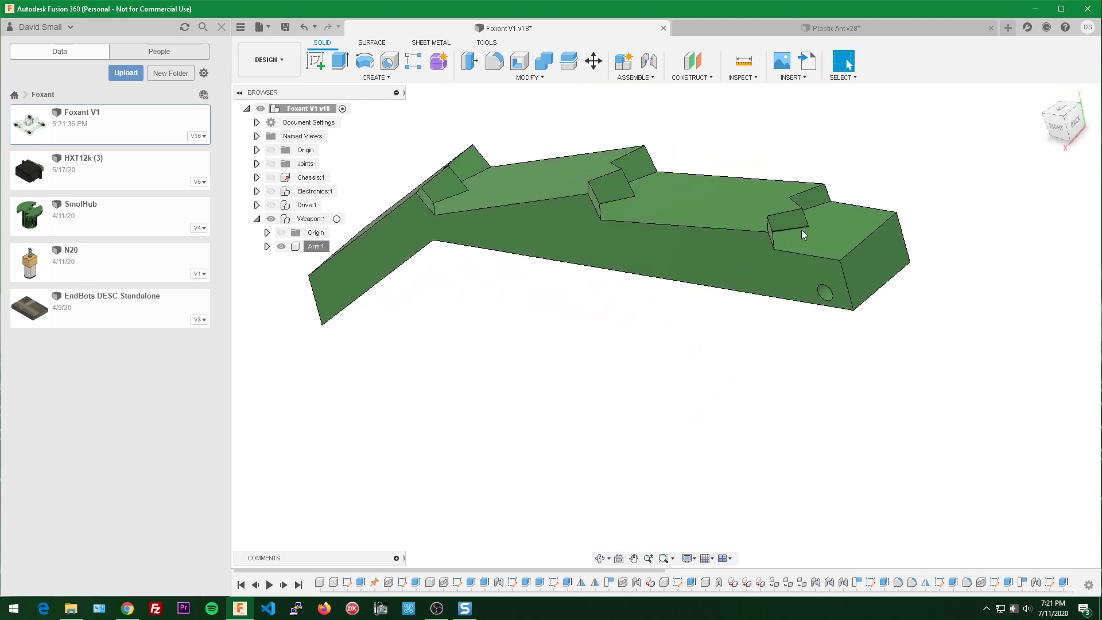
middle_click_drag(891, 189, 745, 228)
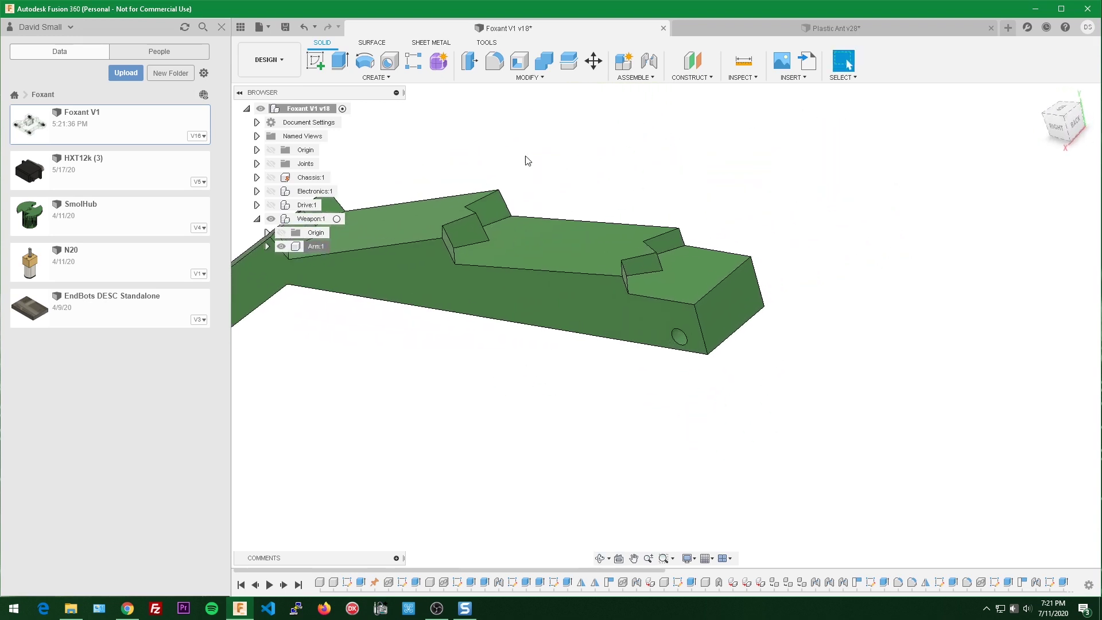
Step: Sketch a rectangle on the pivot-end segment's top face, starting on the arm's end edge and stopping just short of the zigzag peak
left_click(319, 67)
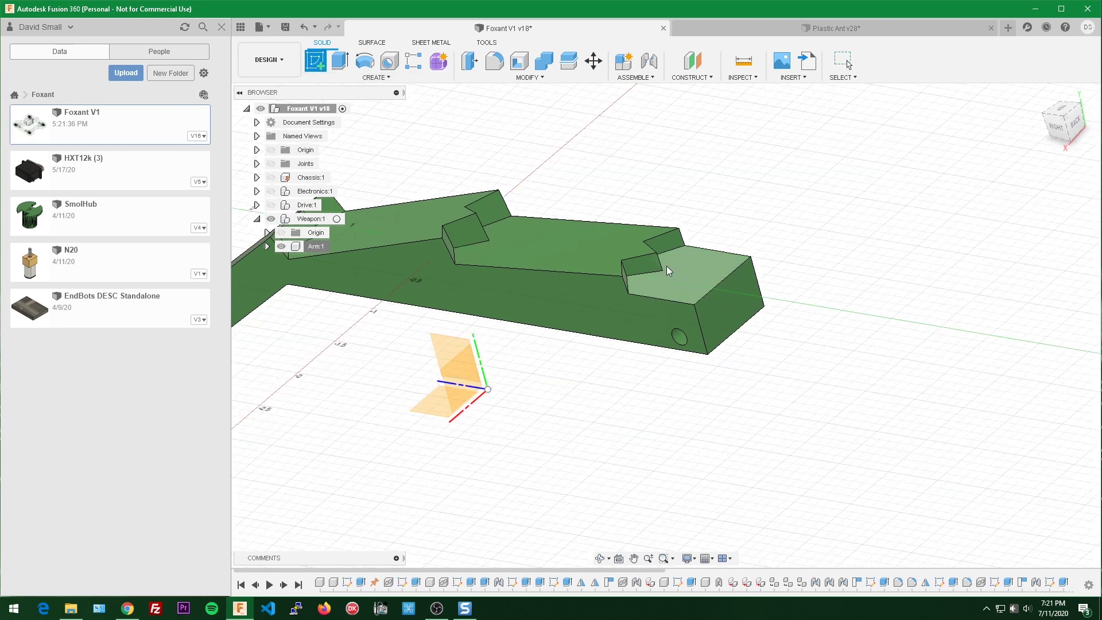
left_click(681, 264)
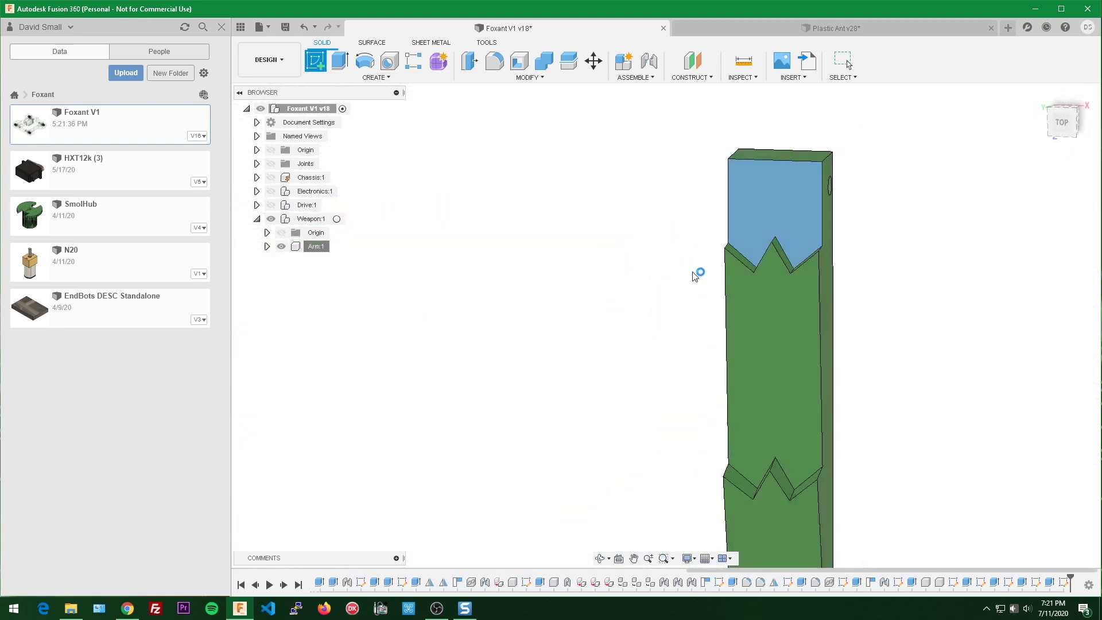
left_click(340, 61)
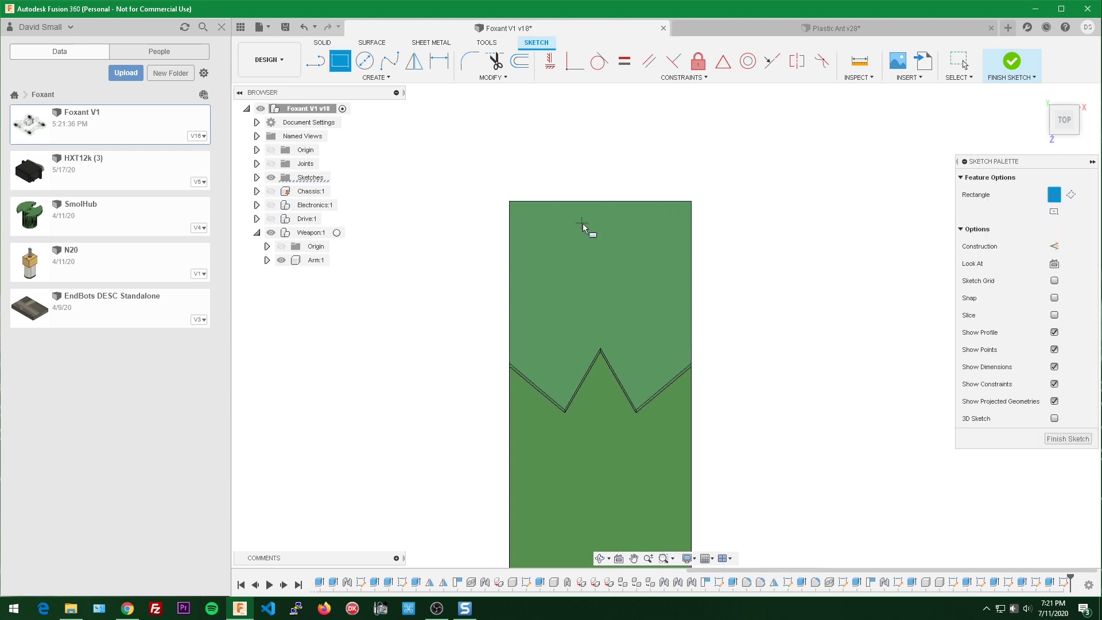
left_click(554, 202)
left_click(643, 342)
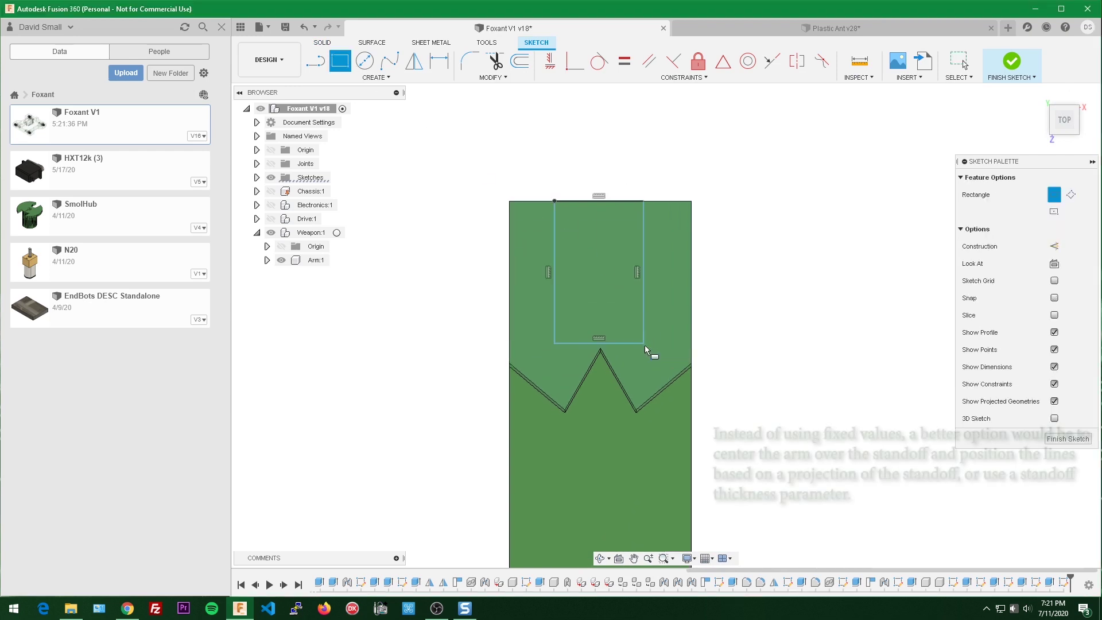
key("Escape")
Step: Dimension the rectangle's right side 0.125 in from the arm's adjacent side edge
scroll(648, 338, "up", 2)
left_click(636, 225)
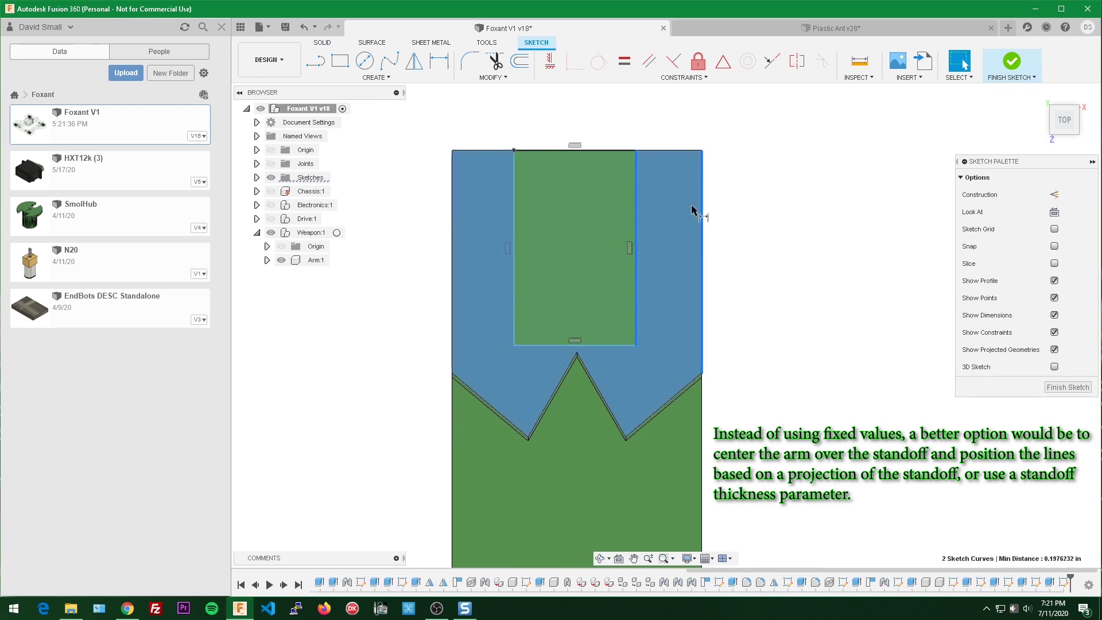
key("d")
left_click(671, 115)
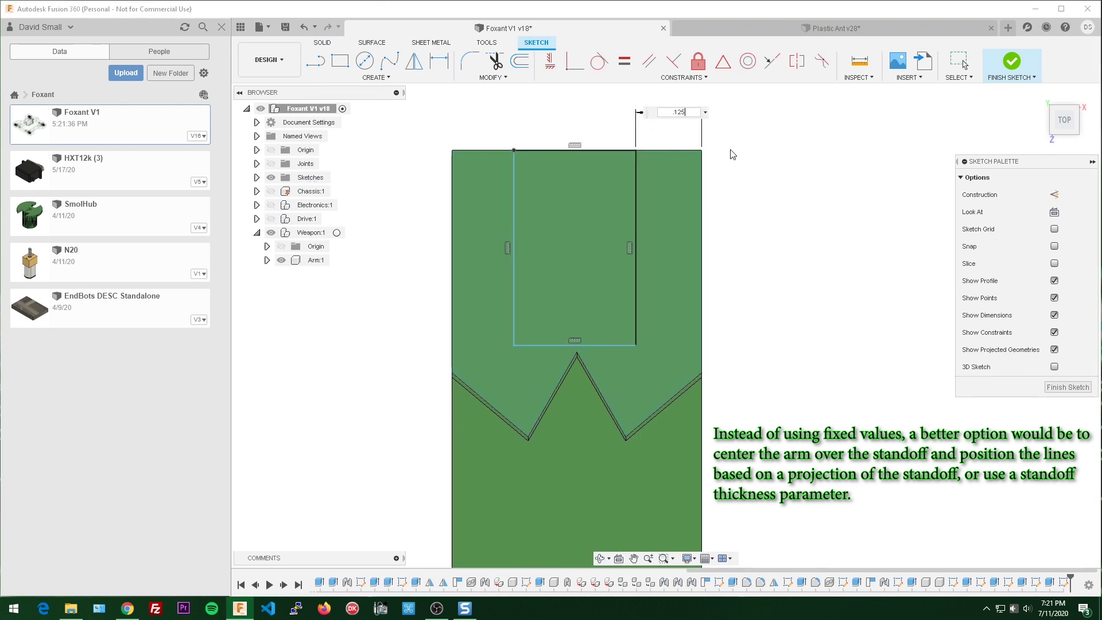
key("Return")
scroll(587, 148, "up", 1)
key("Escape")
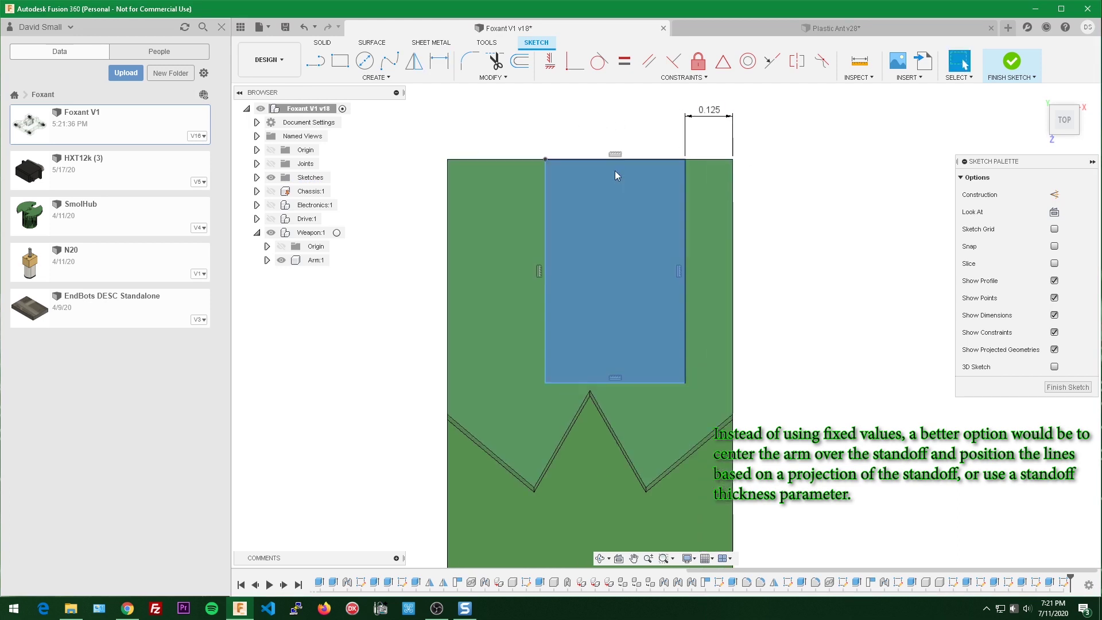
Step: Dimension the rectangle's left side from the arm's other side edge, linking the value to the existing dimension d321
left_click(545, 202)
left_click(447, 208, "shift")
key("d")
left_click(494, 121)
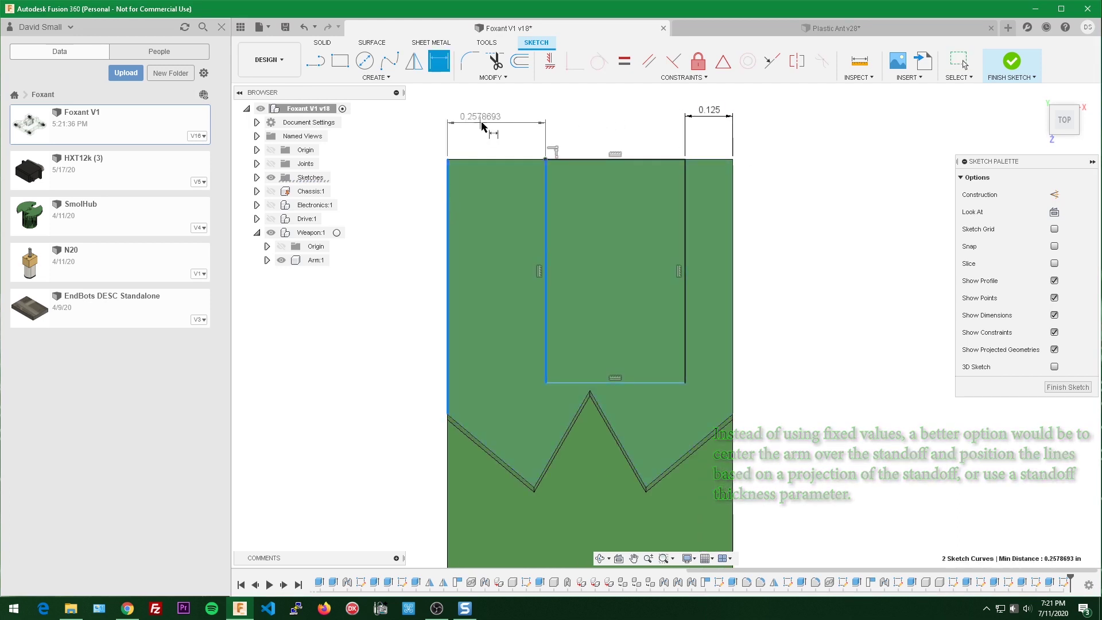
type("d321")
key("Return")
Step: Make the rectangle's inner end line coincident with the zigzag's middle peak
scroll(630, 330, "up", 3)
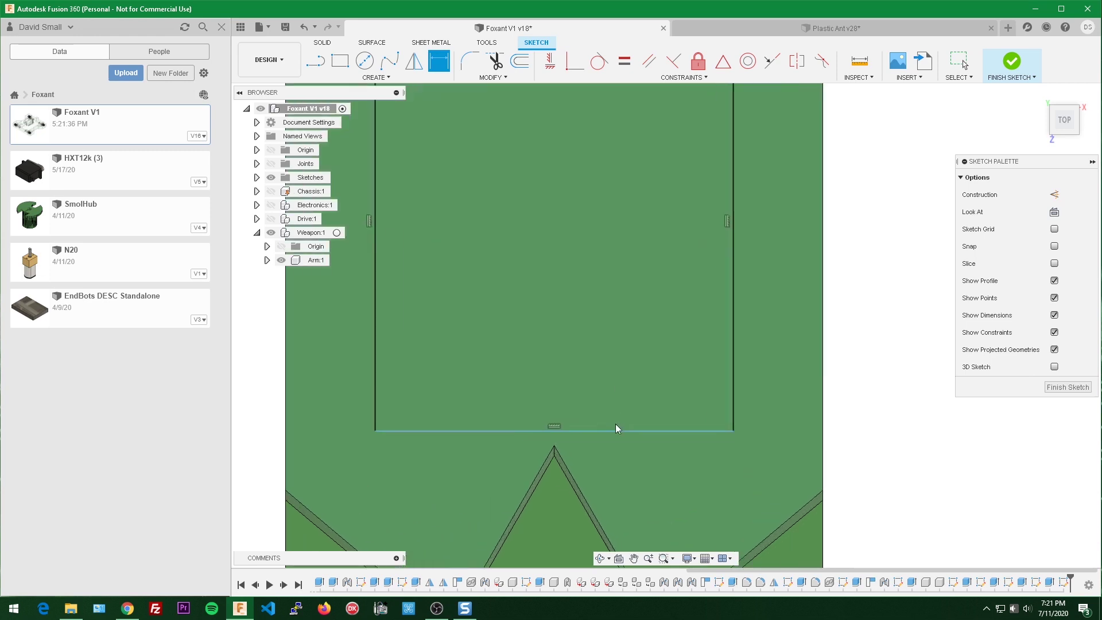
left_click(588, 438, "shift")
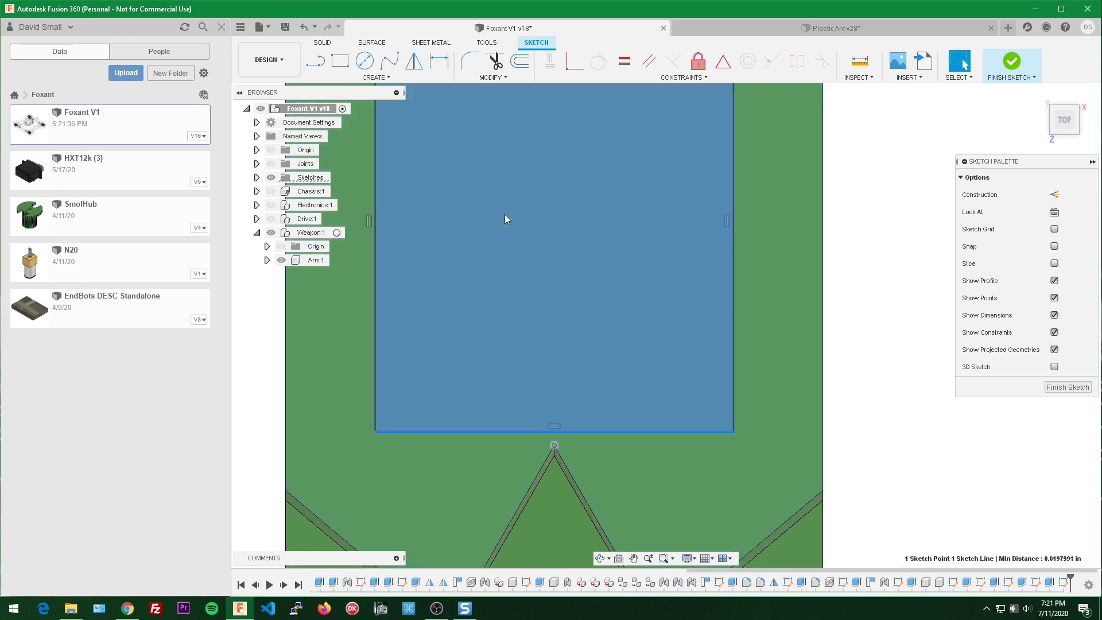
left_click(571, 62)
Step: Extrude the rectangle as a cut through to the arm's underside, forming a forked pivot end
scroll(582, 221, "down", 3)
mouse_move(738, 233)
middle_mouse_down()
mouse_move(595, 177)
mouse_move(566, 230)
mouse_move(519, 258)
middle_mouse_up()
key("e")
left_click_drag(519, 254, 810, 172)
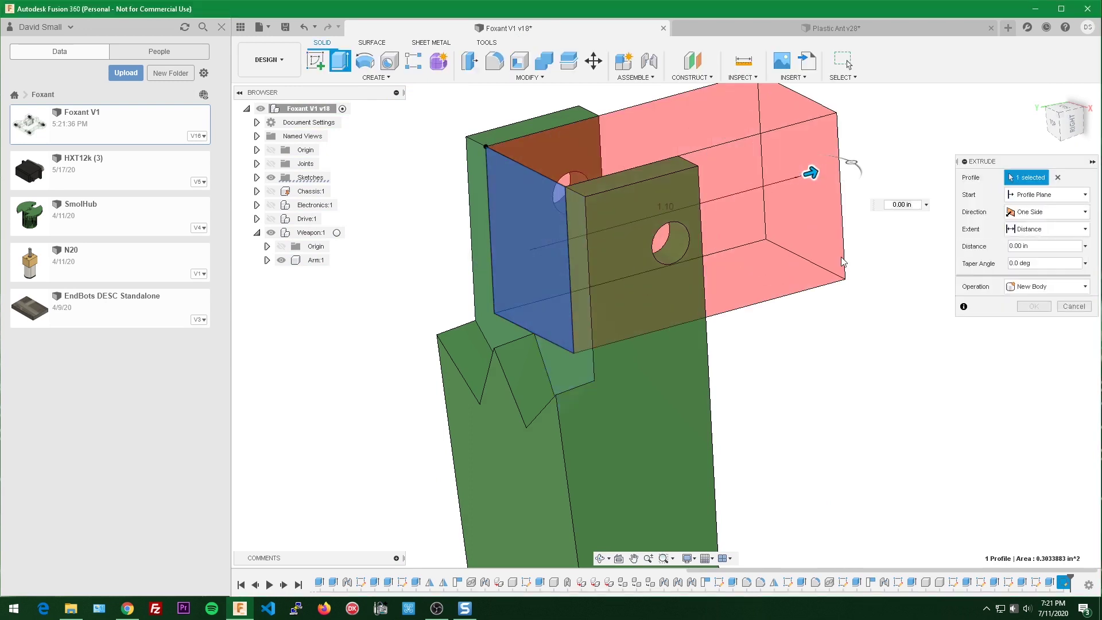
left_click(1047, 229)
left_click(1030, 255)
middle_click_drag(832, 246, 763, 228, "shift")
left_click(763, 227)
key("Return")
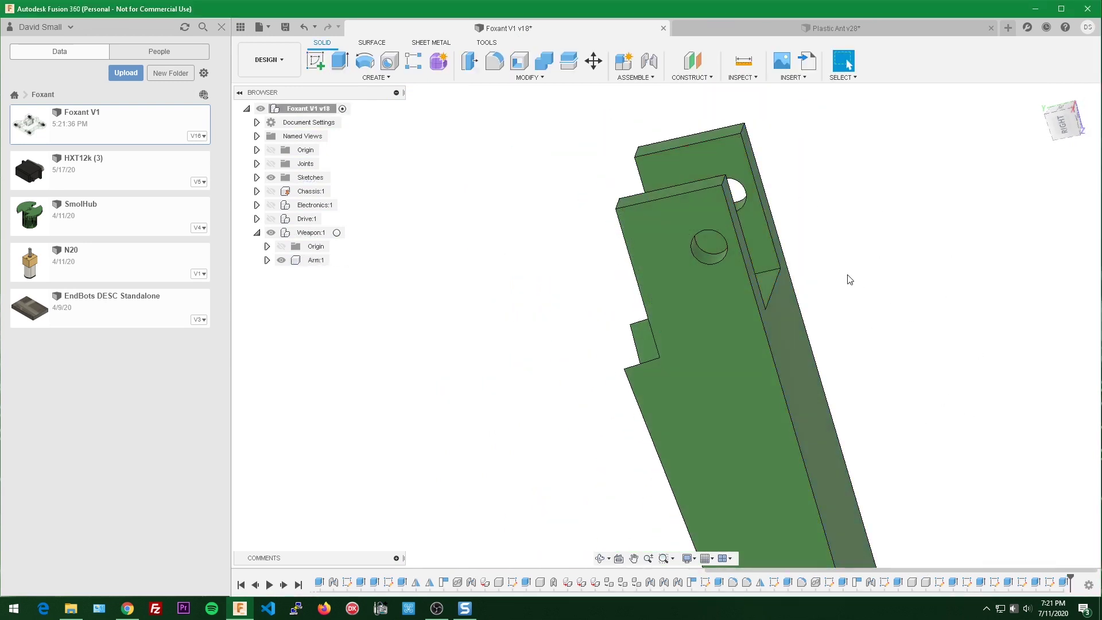
Step: Unisolate the arm and check how its forked end fits around the chassis standoff
middle_click_drag(848, 278, 917, 214, "shift")
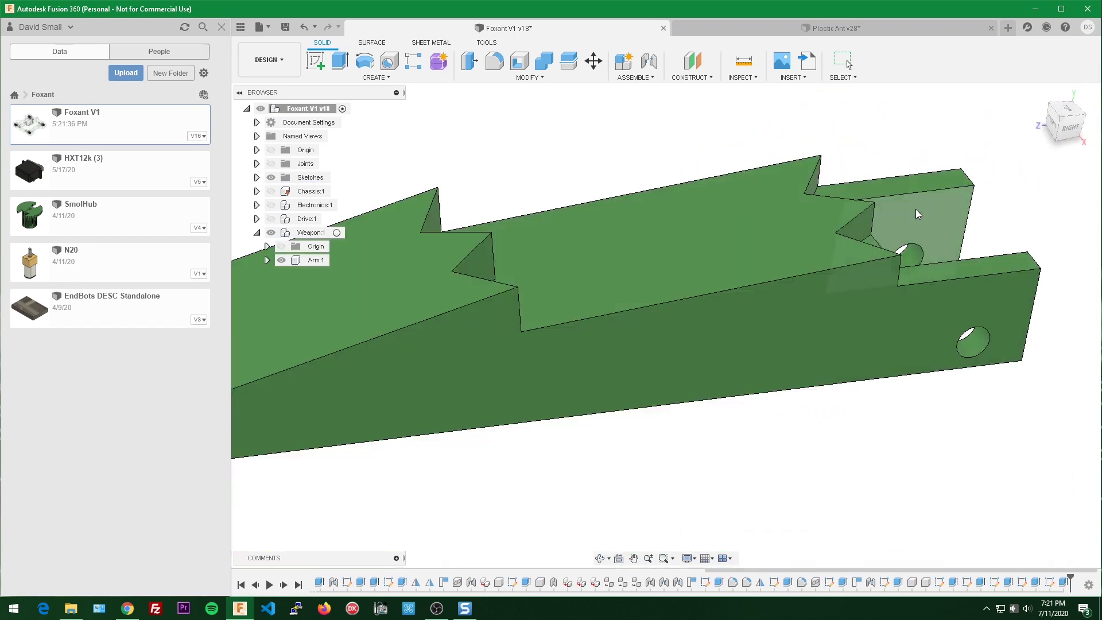
right_click(314, 259)
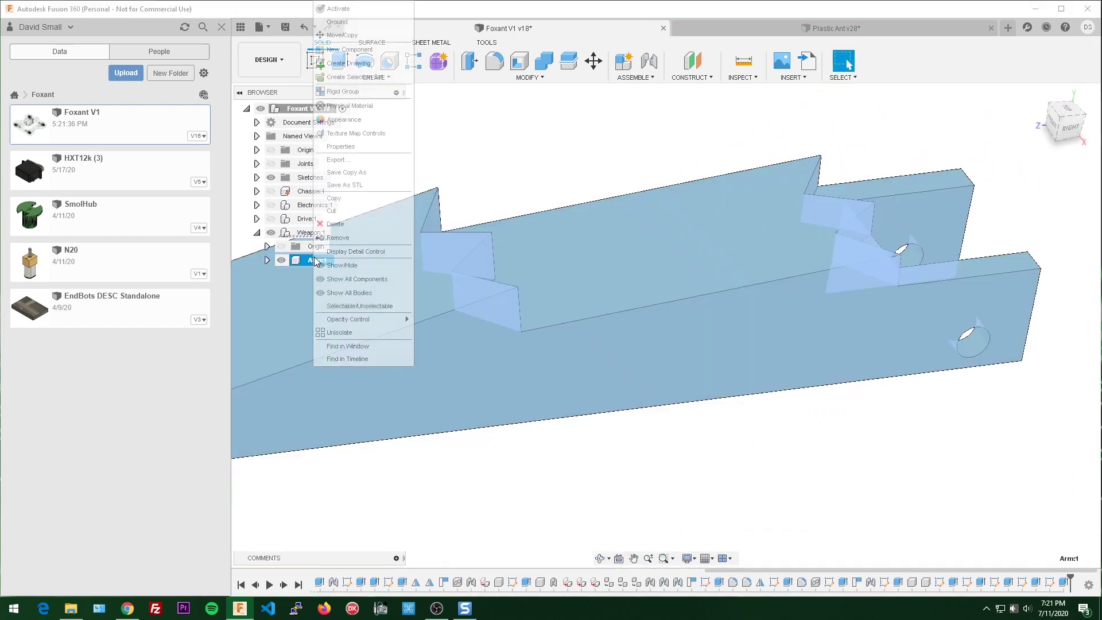
left_click(367, 333)
middle_click_drag(369, 325, 843, 257, "shift")
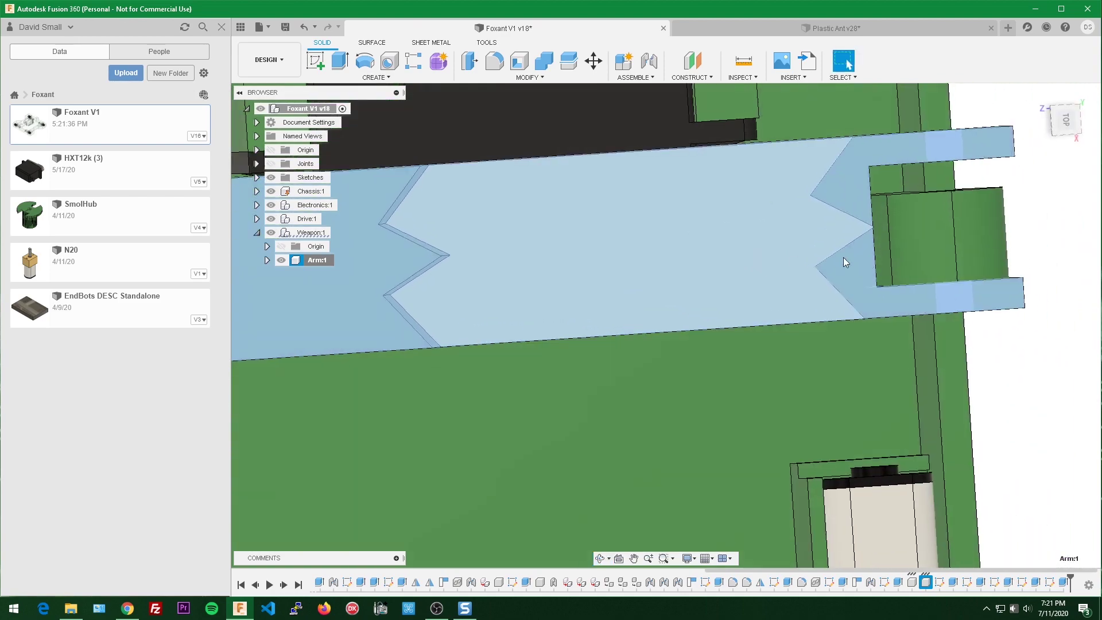
scroll(998, 261, "up", 1)
left_click(1048, 267)
scroll(1049, 274, "down", 2)
middle_click_drag(1050, 275, 924, 429, "shift")
Step: Start a joint between the hole centre on the arm fork's inner face and the hole centre on the chassis standoff's side face
key("j")
scroll(924, 430, "up", 2)
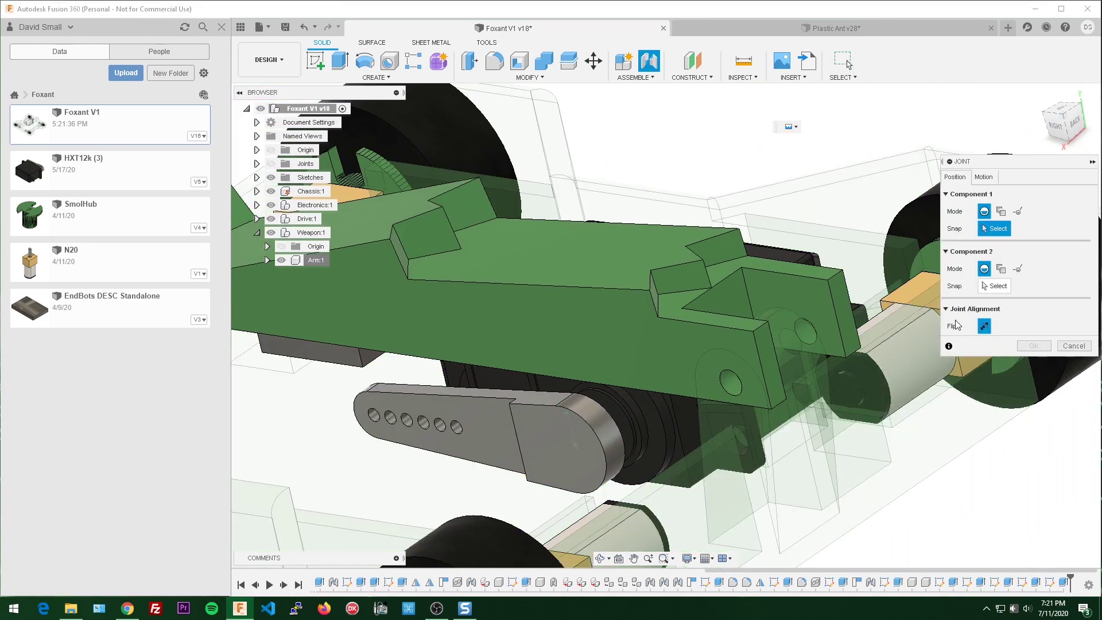
scroll(848, 247, "up", 3)
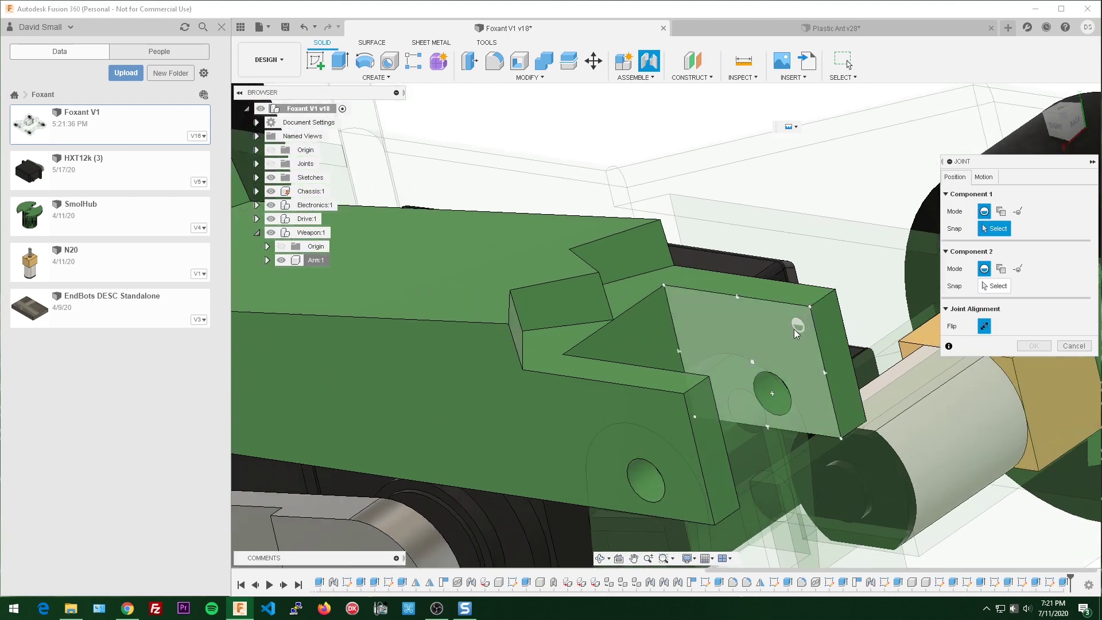
left_click(778, 392)
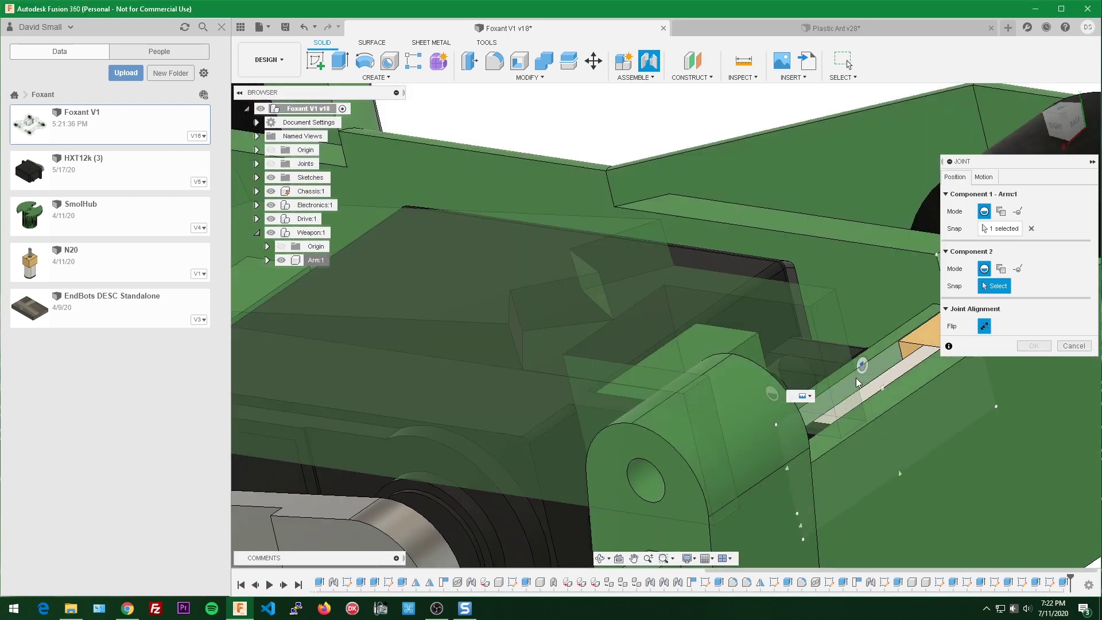
middle_click_drag(855, 377, 744, 346, "shift")
scroll(740, 342, "up", 3)
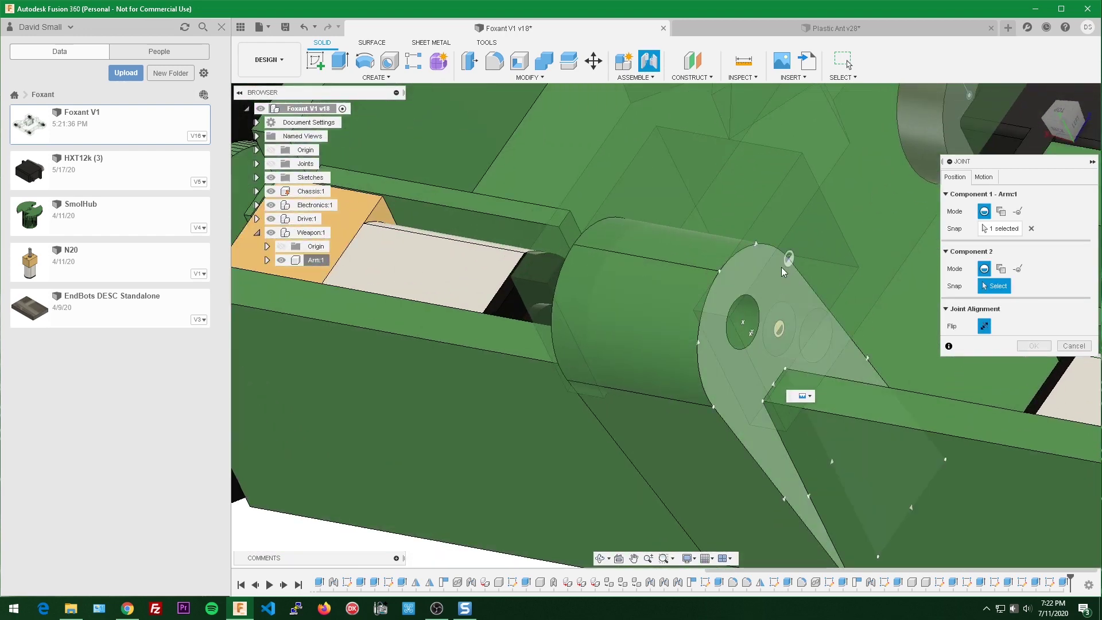
left_click(753, 315)
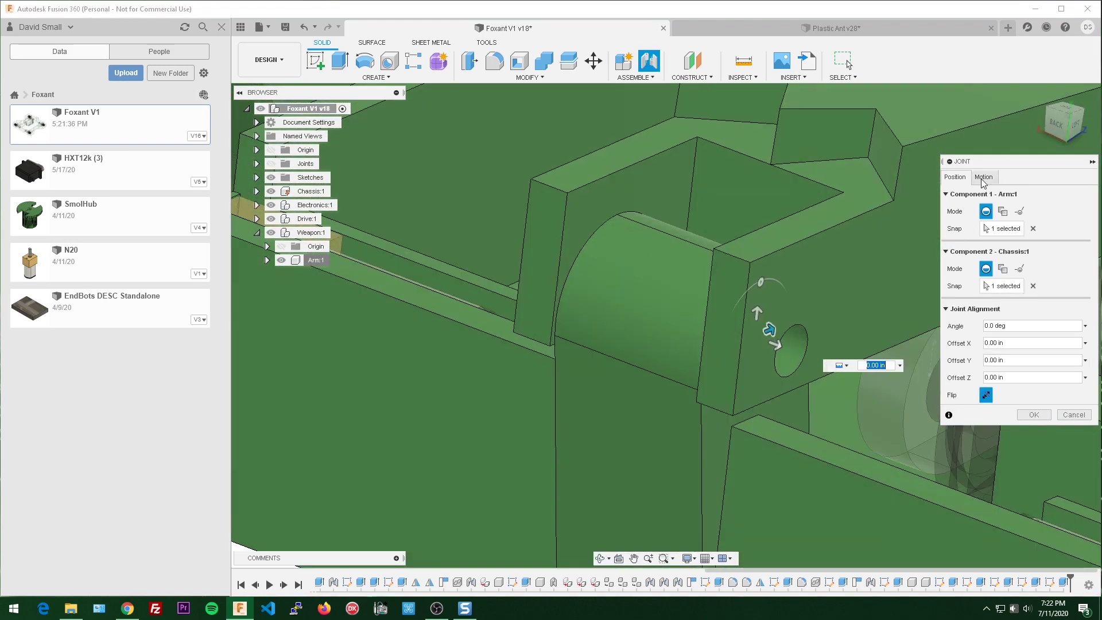
Step: Make the arm-to-chassis joint revolute about the Z axis and create it
left_click(982, 177)
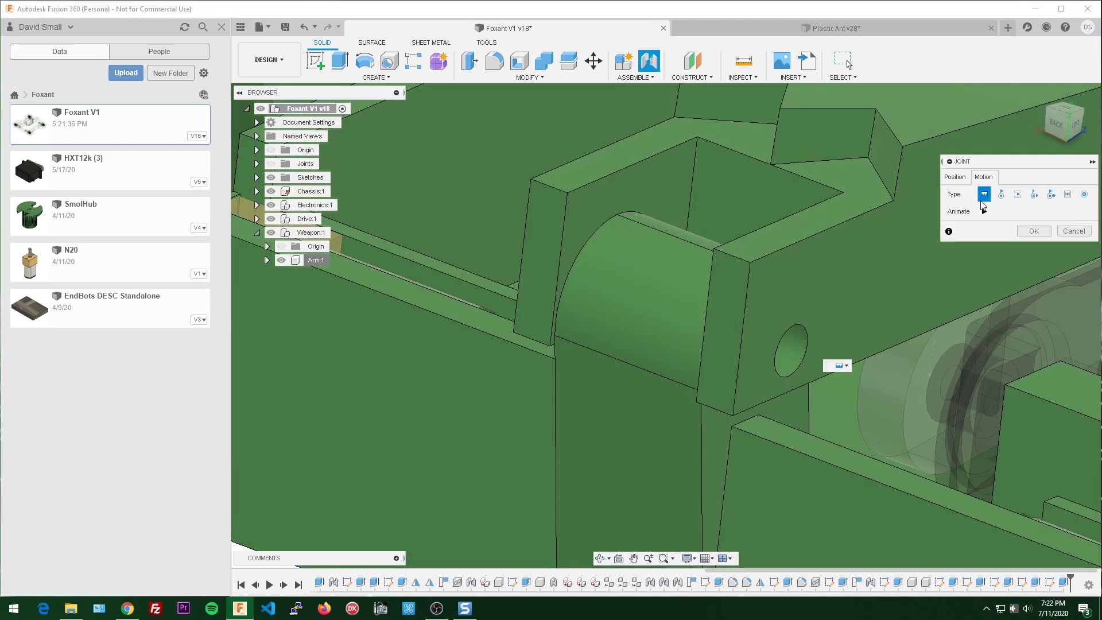
left_click(1001, 196)
scroll(849, 320, "down", 10)
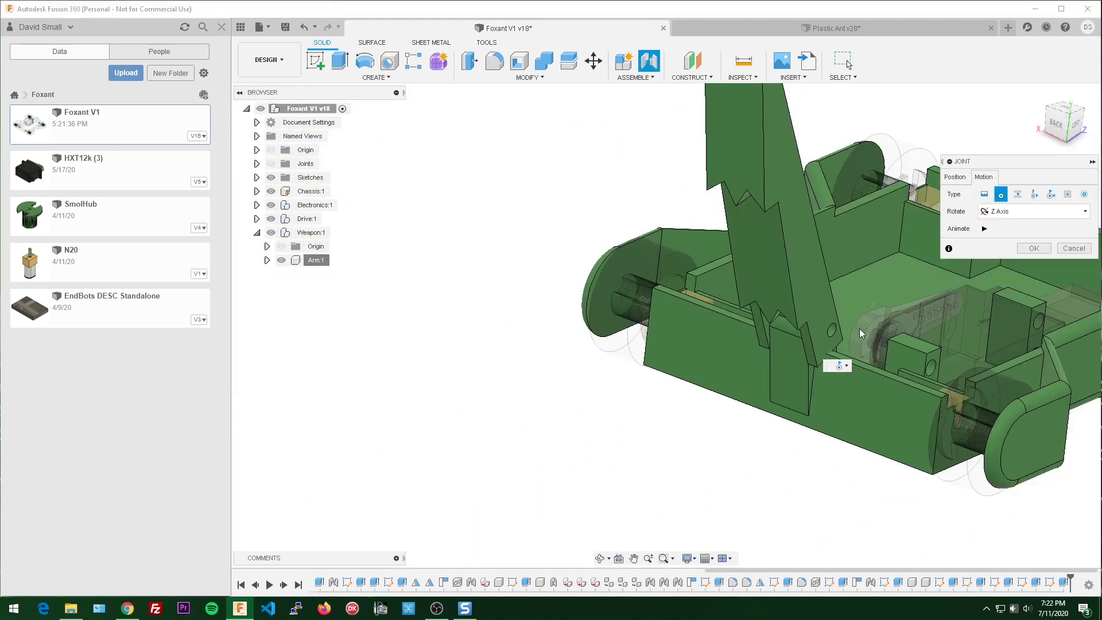
scroll(872, 332, "up", 5)
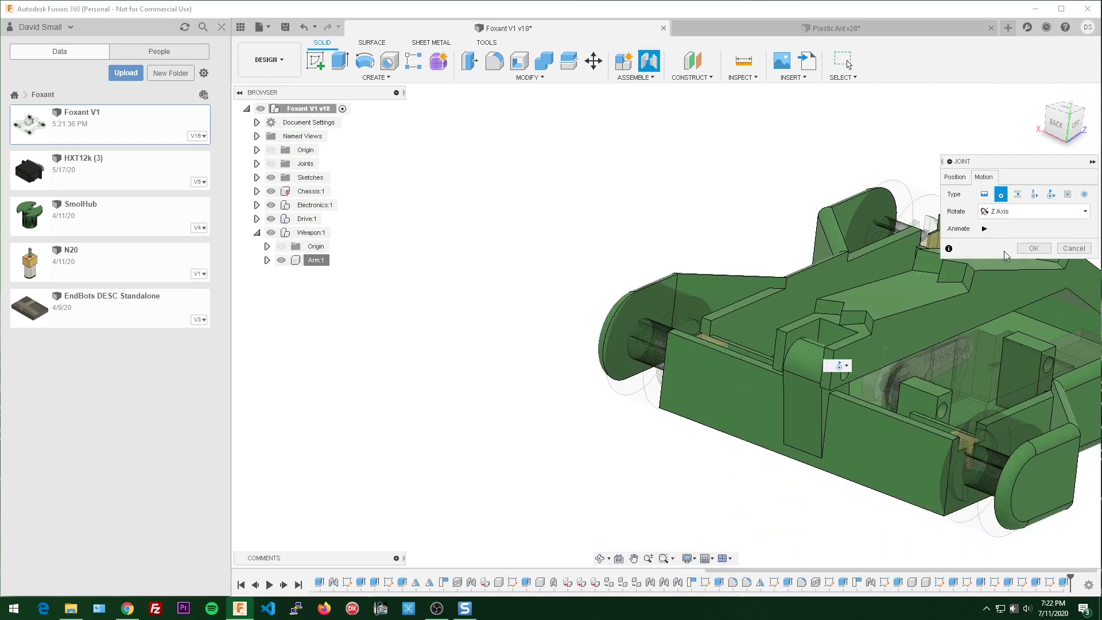
left_click(1033, 248)
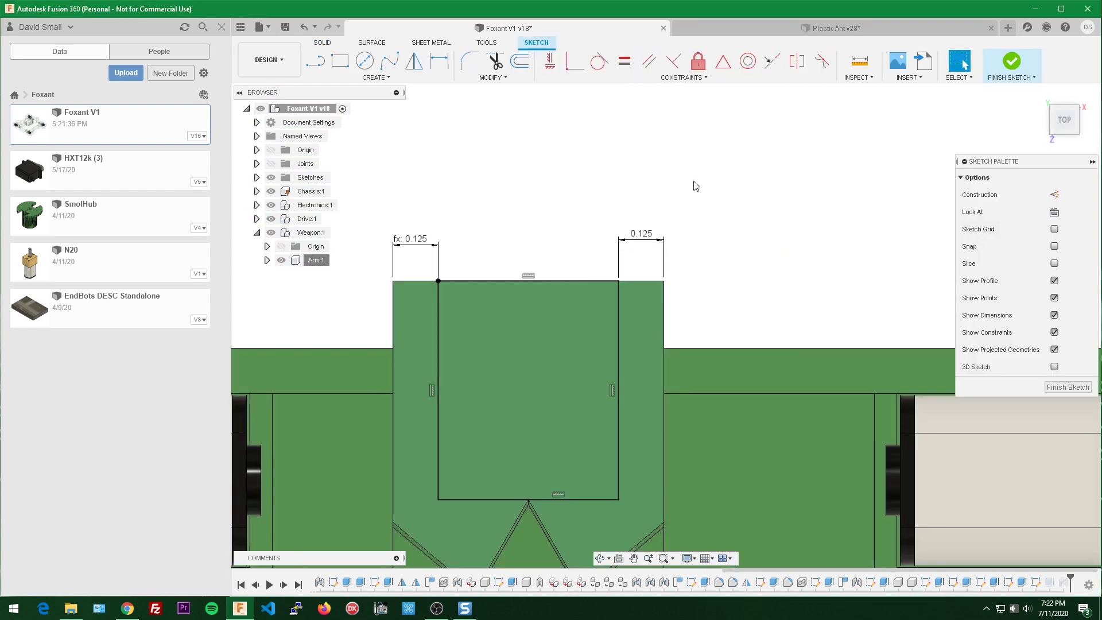
Step: In the fork cut's sketch, set the driving side-wall dimension to 0.125 in - slipFit/2 and finish the sketch
scroll(747, 241, "down", 2)
scroll(700, 394, "up", 2)
left_click(465, 309)
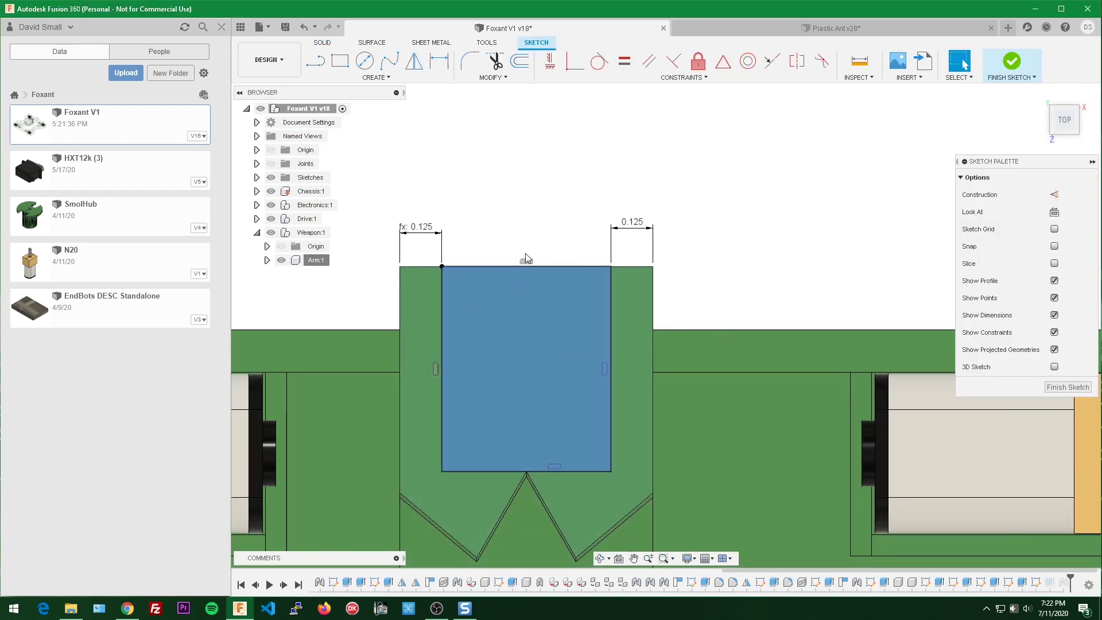
scroll(540, 247, "up", 2)
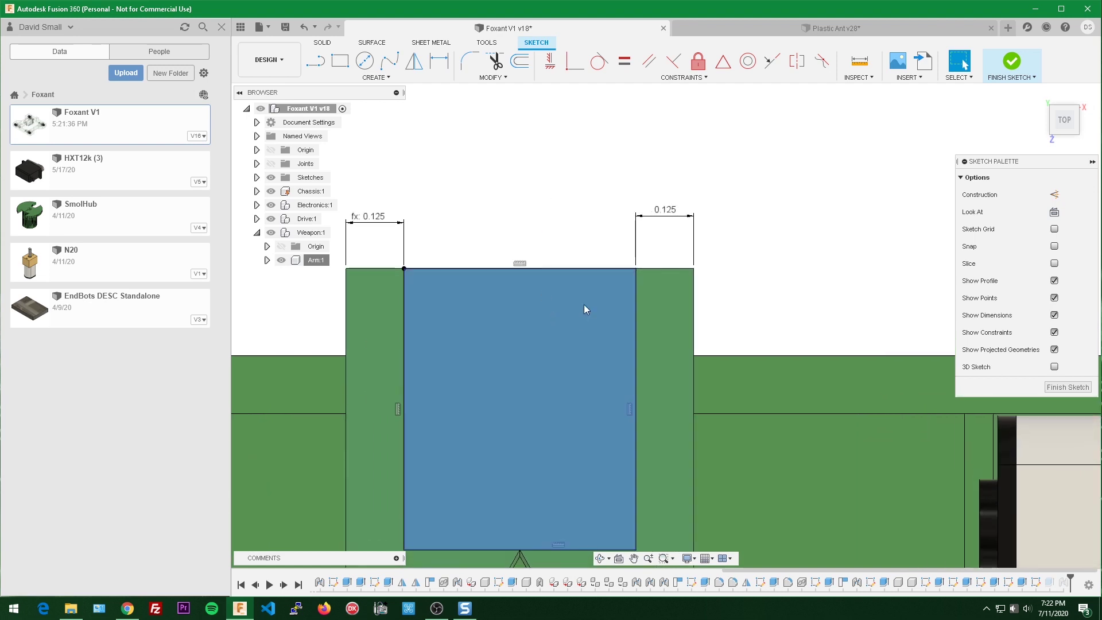
scroll(677, 184, "up", 1)
double_click(666, 221)
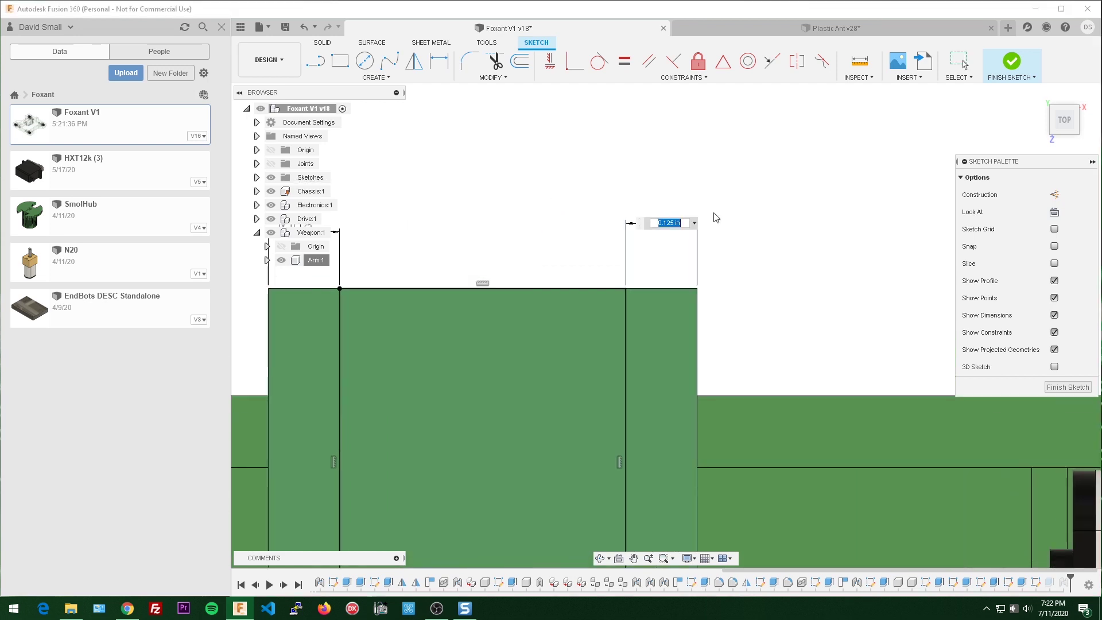
key("End")
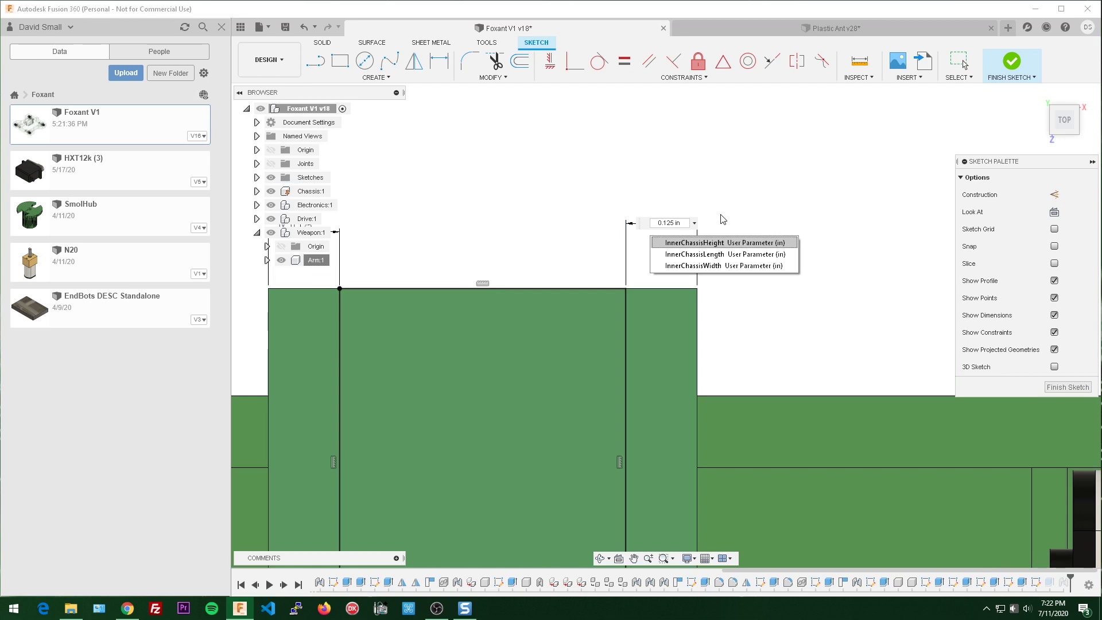
type("-")
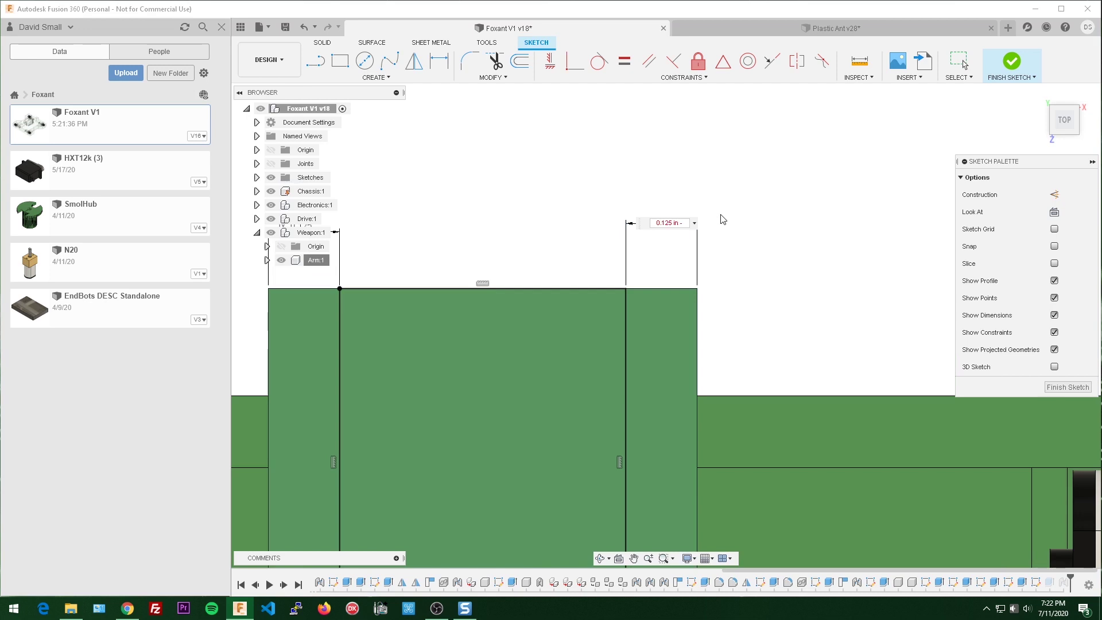
type(" slip")
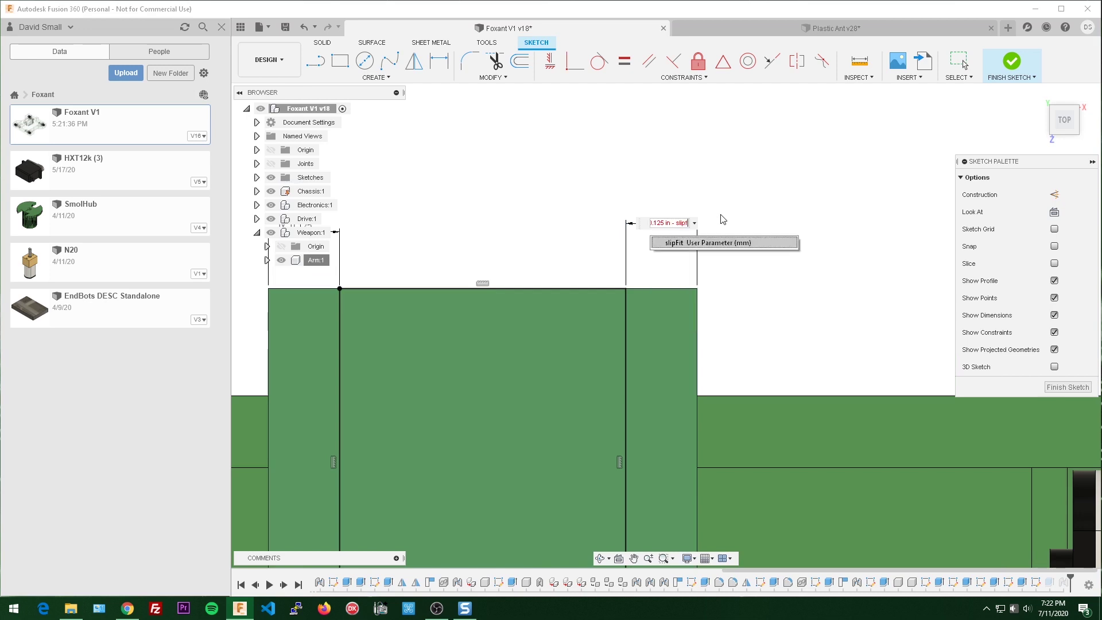
type("f")
key("Return")
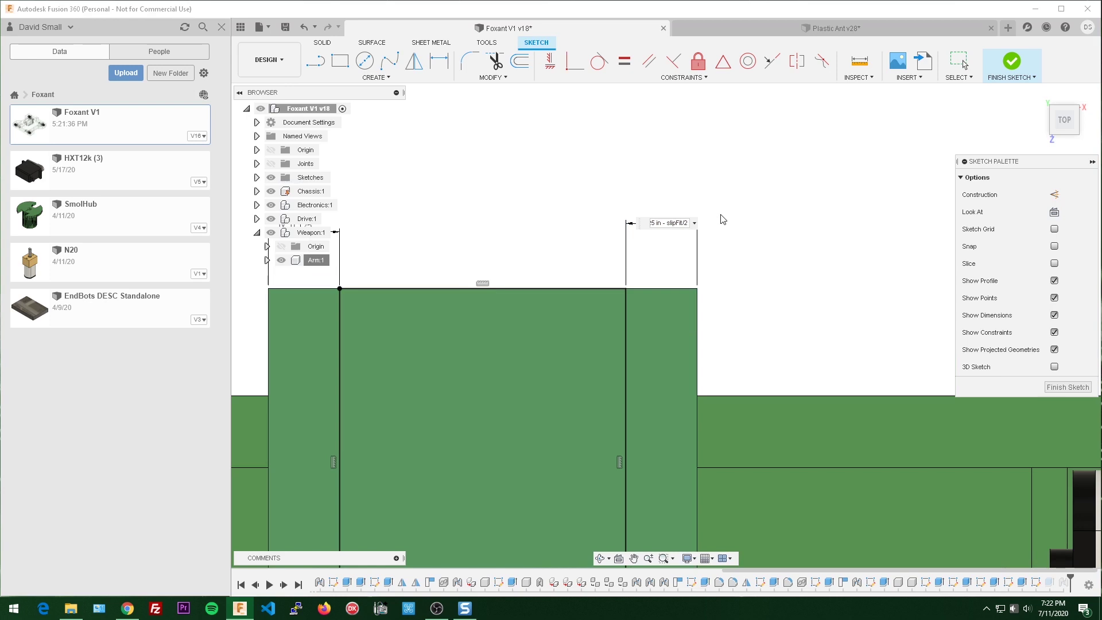
key("Return")
key("Escape")
scroll(519, 266, "down", 3)
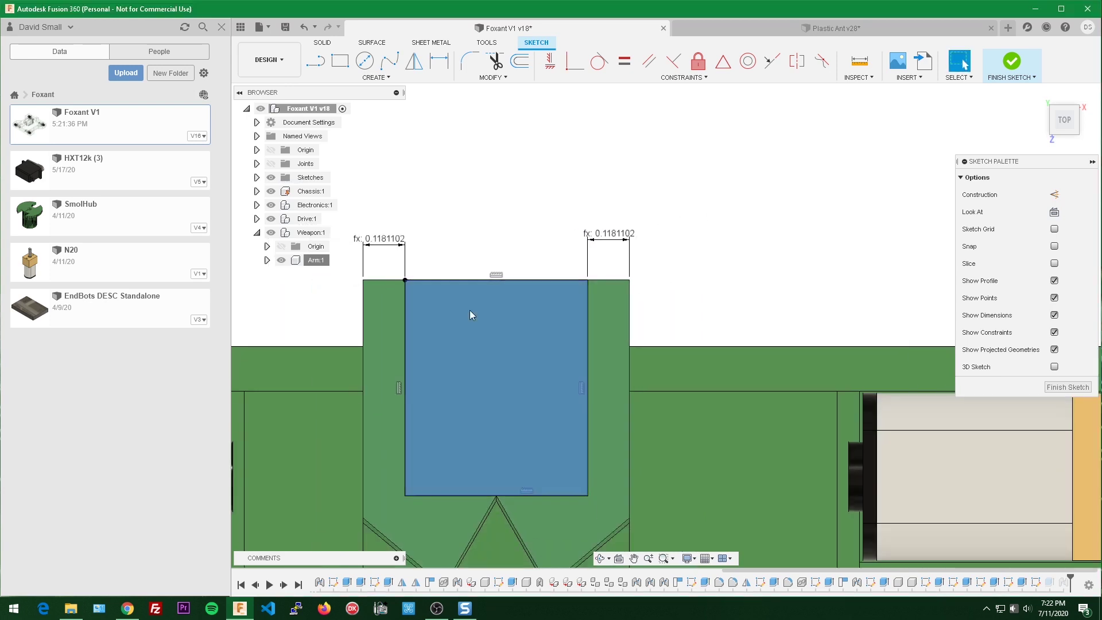
left_click(1061, 387)
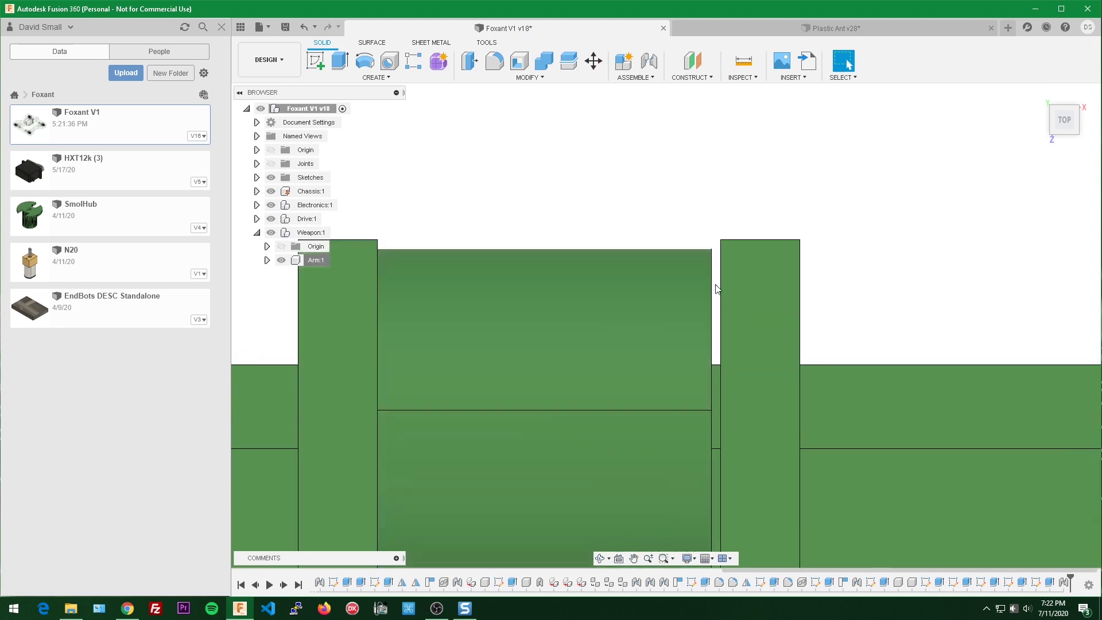
Step: Edit the arm joint and set its Z offset to slipFit/2 to centre the fork on the standoff
scroll(598, 204, "down", 1)
middle_click_drag(598, 203, 622, 189)
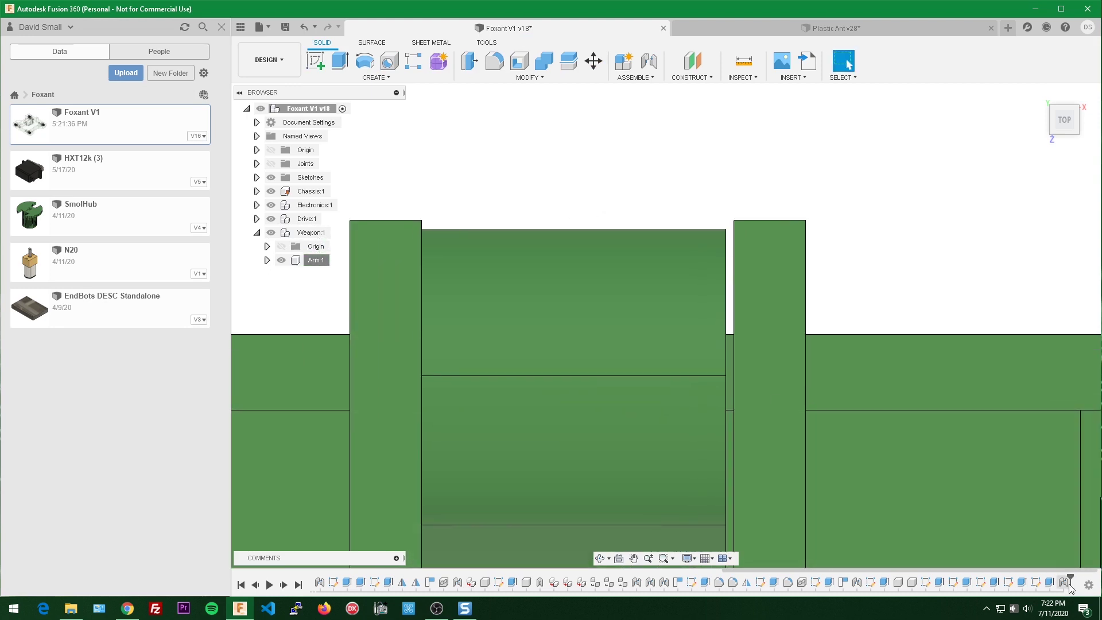
double_click(1064, 582)
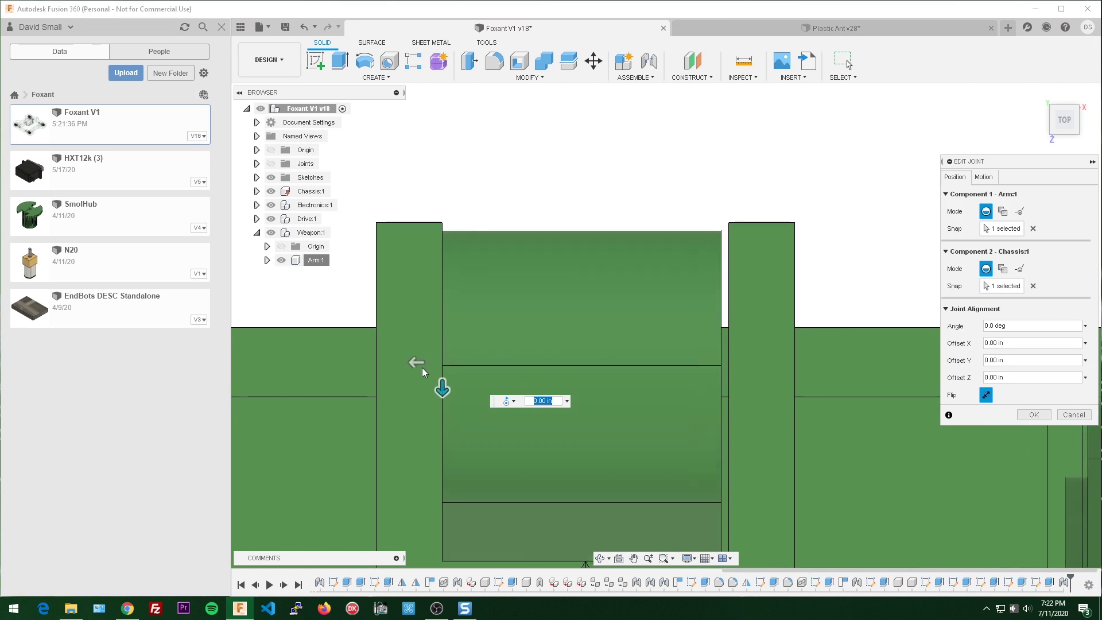
left_click_drag(417, 363, 411, 362)
type("sl")
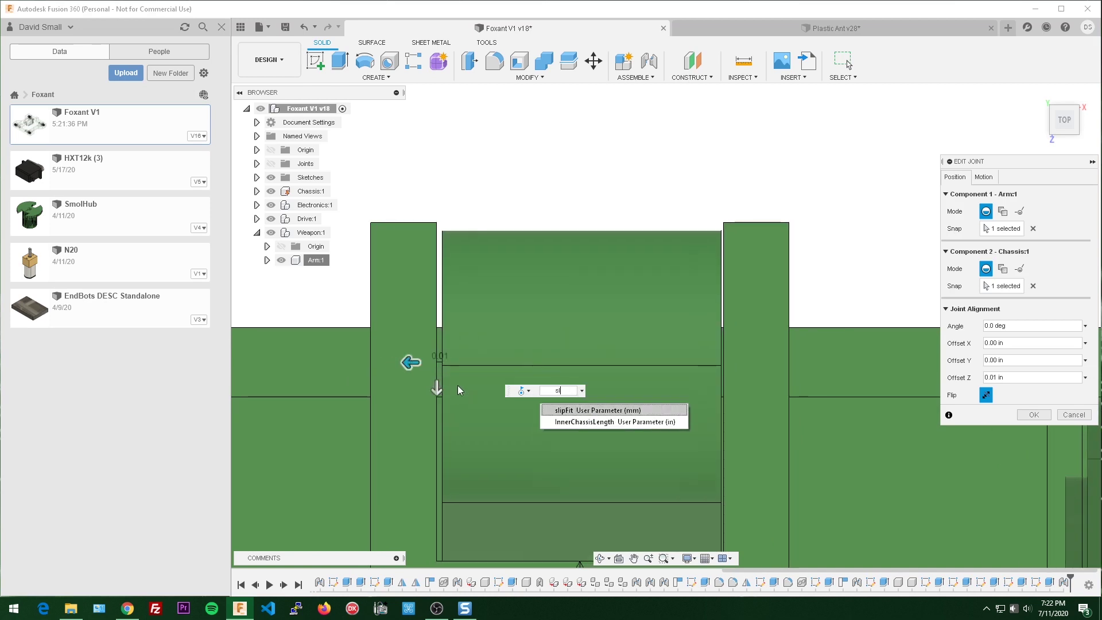
type("ipFit/2")
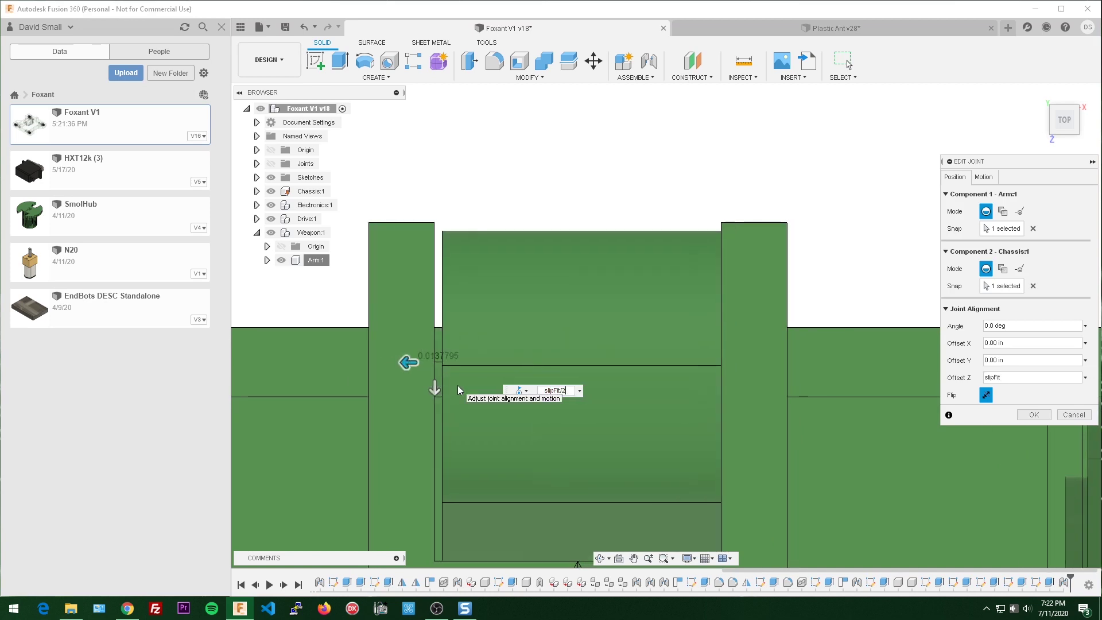
key("Return")
scroll(445, 327, "up", 2)
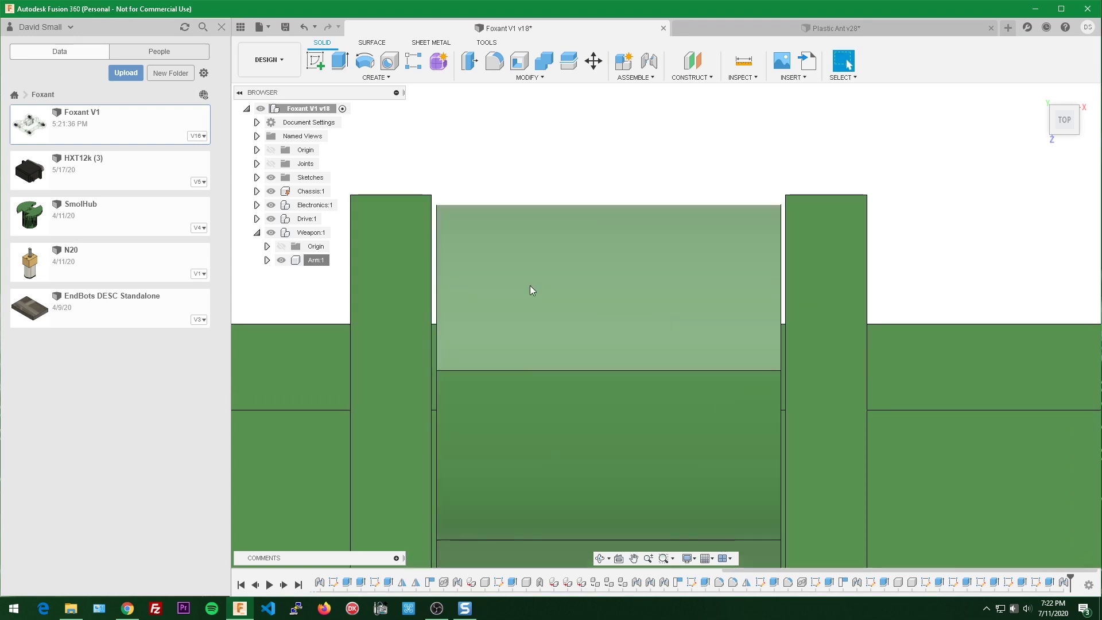
Step: Swing the arm up and down about its pivot to test the joint, undoing each move
scroll(708, 436, "down", 4)
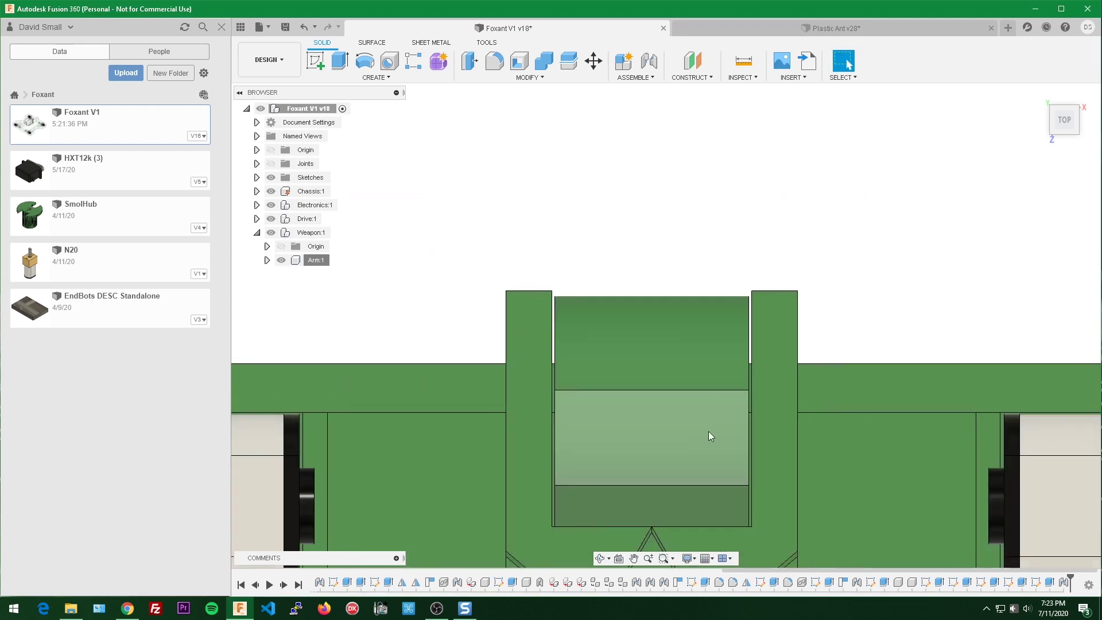
middle_click_drag(775, 452, 524, 312, "shift")
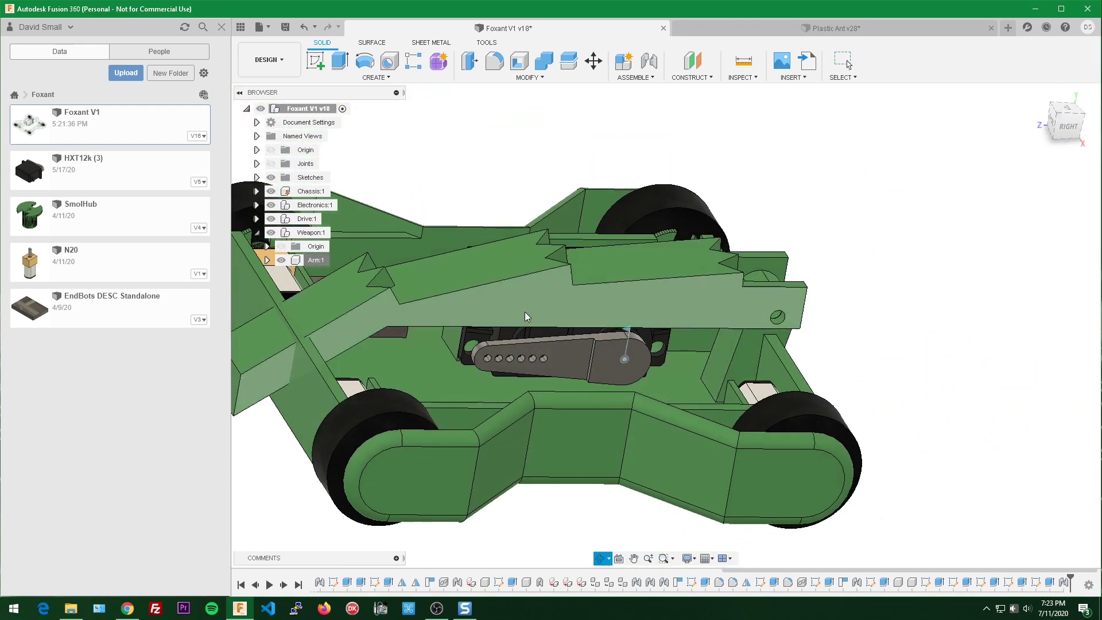
left_click_drag(525, 277, 601, 199)
scroll(649, 232, "down", 2)
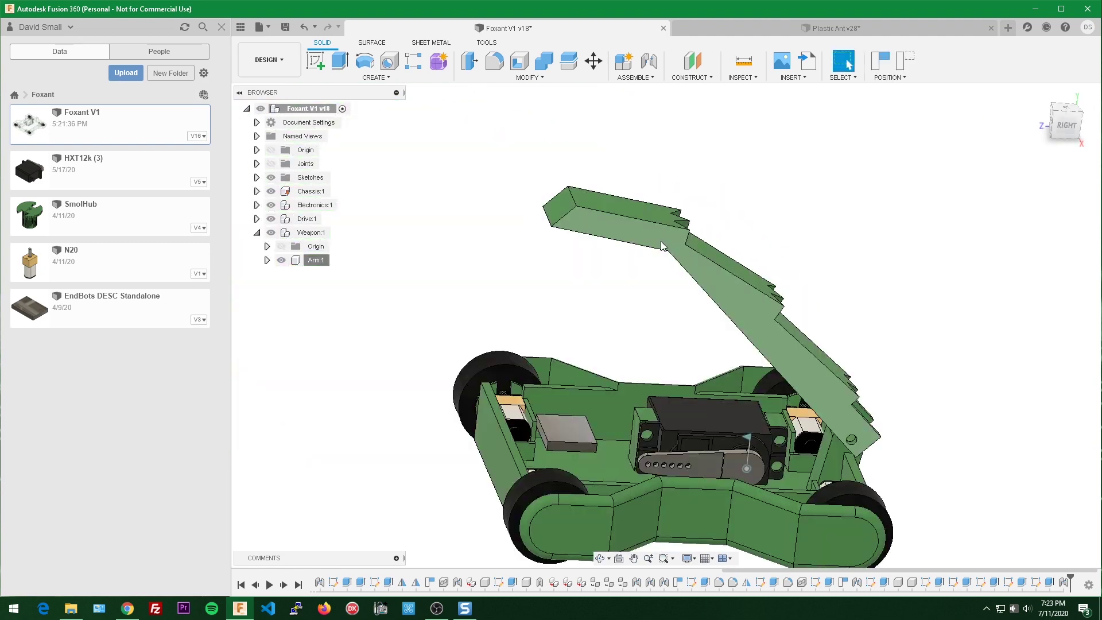
key("ctrl+z")
left_click_drag(804, 378, 747, 348)
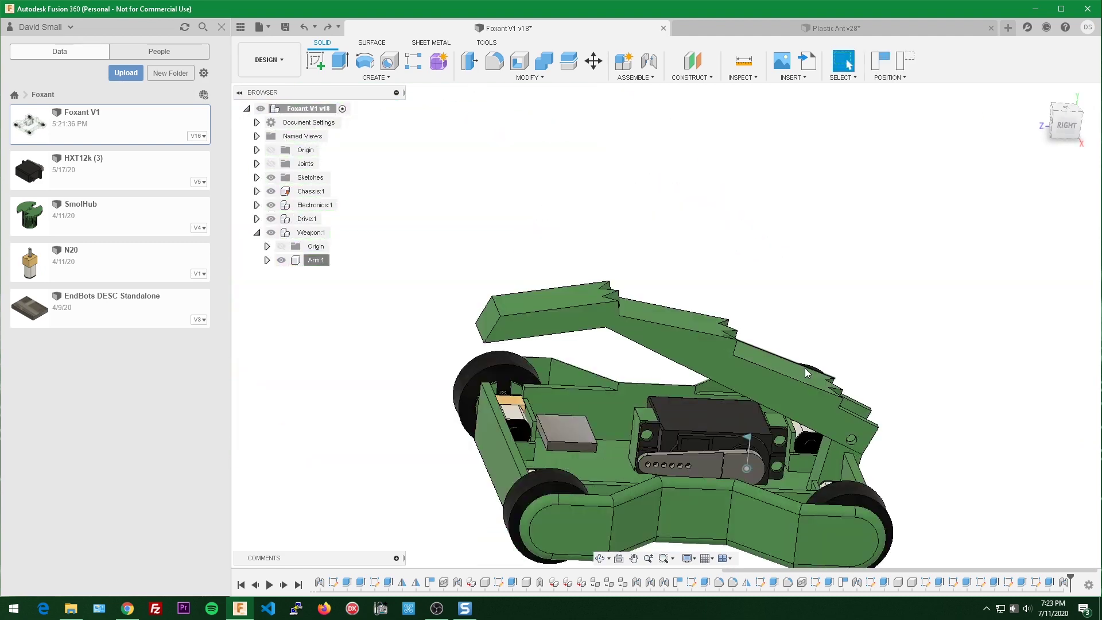
key("ctrl+z")
scroll(508, 431, "up", 3)
scroll(585, 428, "down", 2)
Step: Activate the Chassis component and start a sketch on the outer face of its front wall
middle_click_drag(608, 425, 750, 327, "shift")
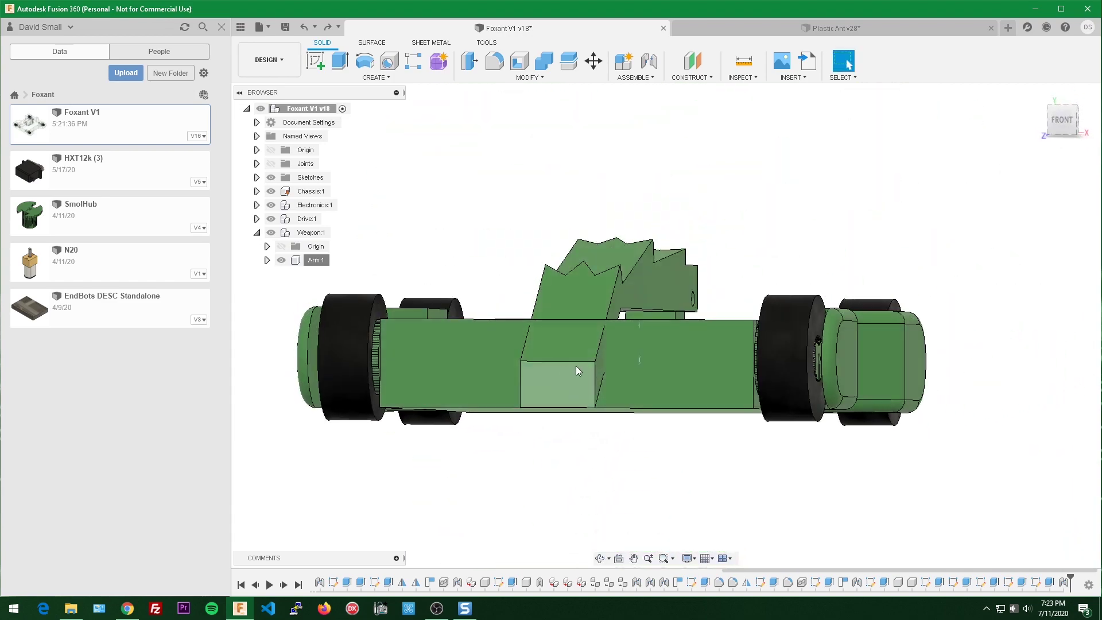
middle_click_drag(631, 361, 503, 390, "shift")
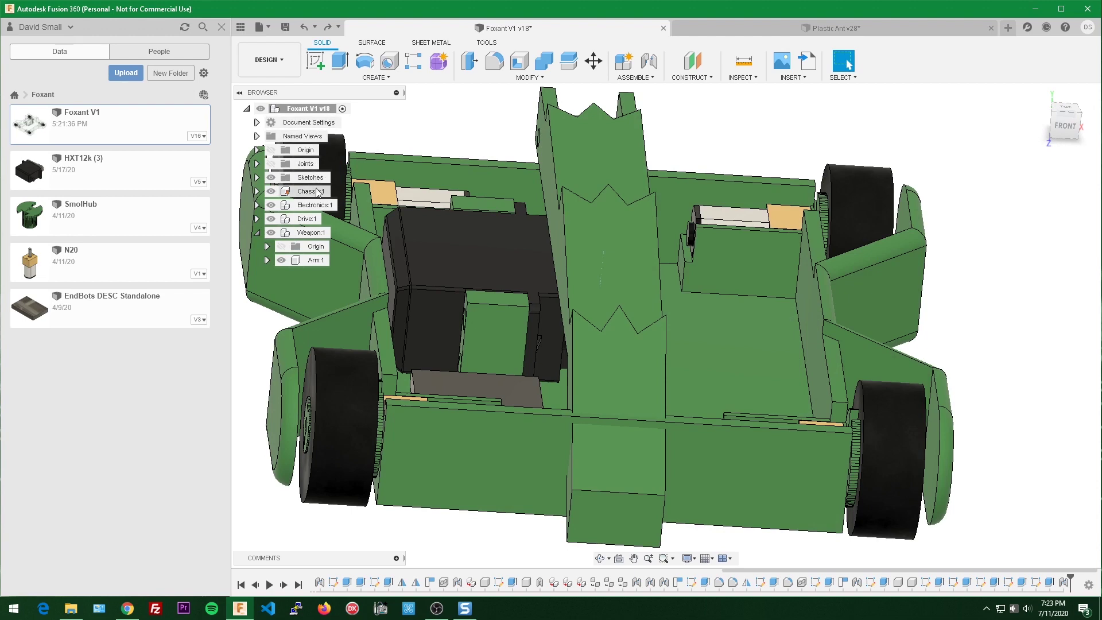
double_click(317, 192)
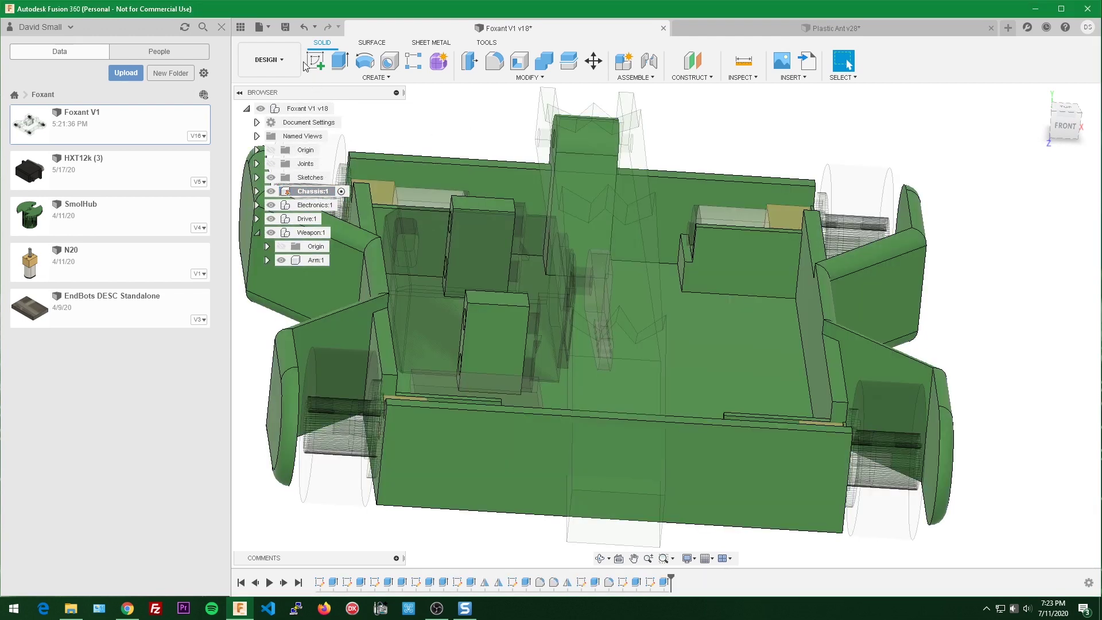
left_click(315, 61)
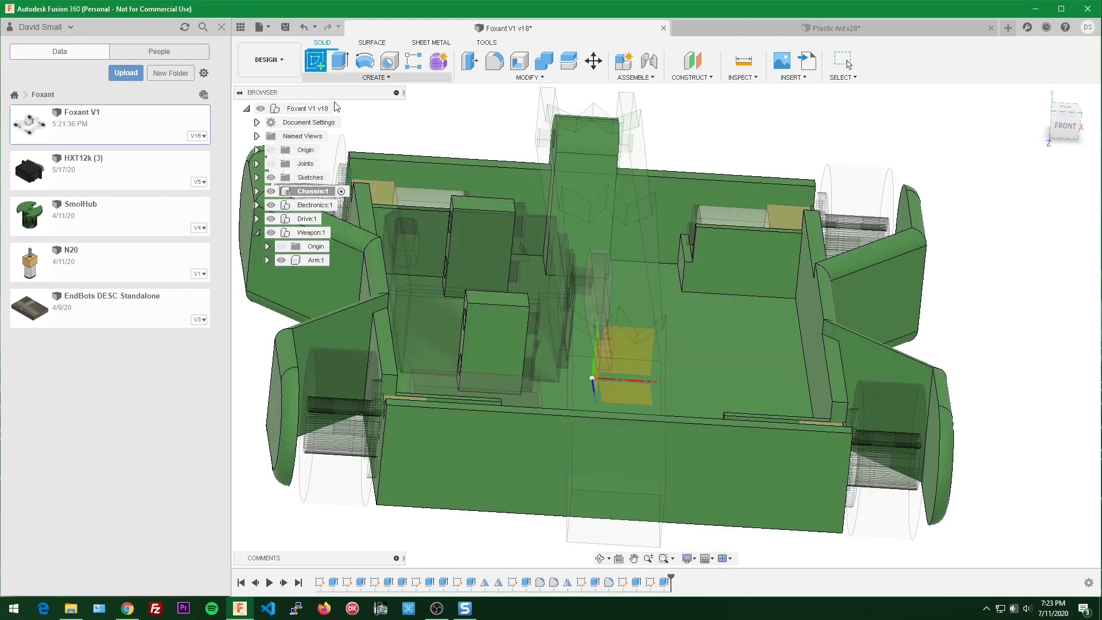
left_click(449, 446)
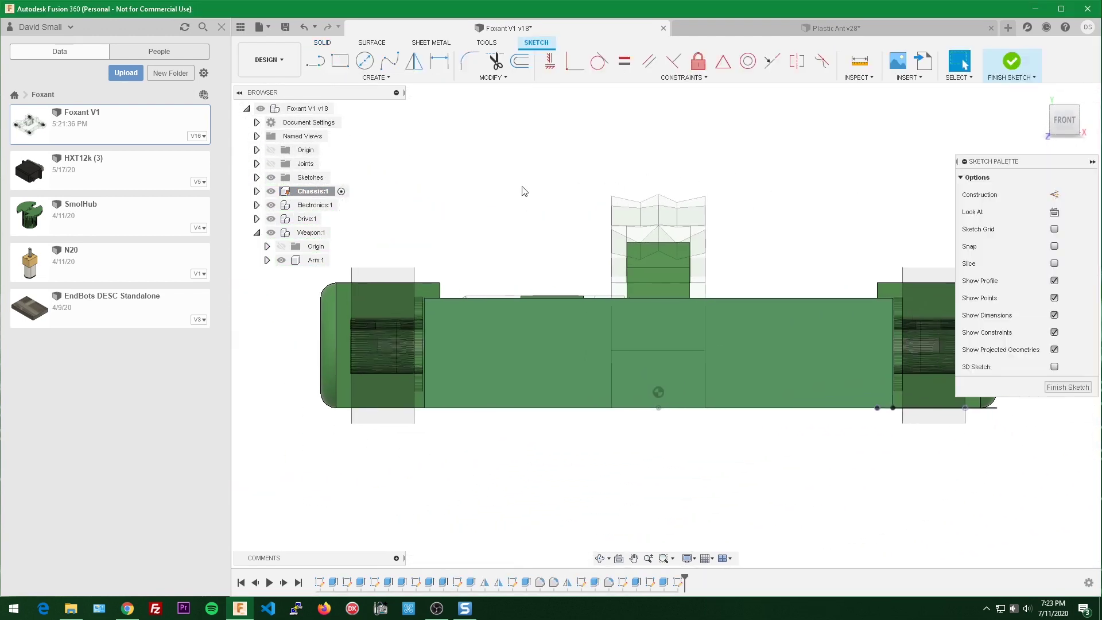
Step: Project the weapon arm's body outline into the front wall sketch using the bodies selection filter
key("p")
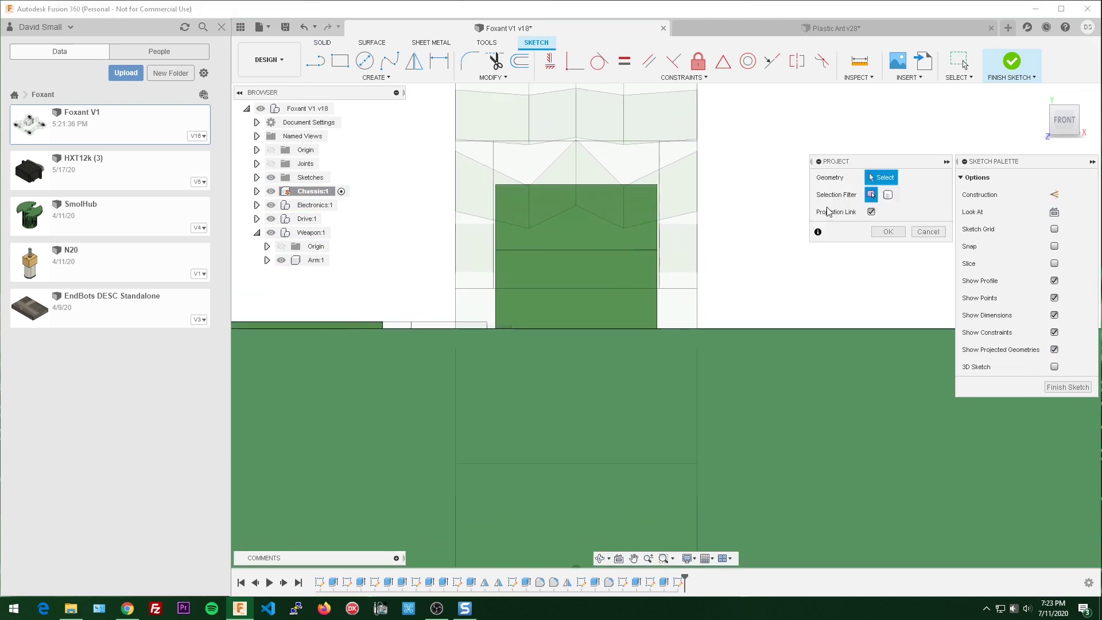
left_click(887, 195)
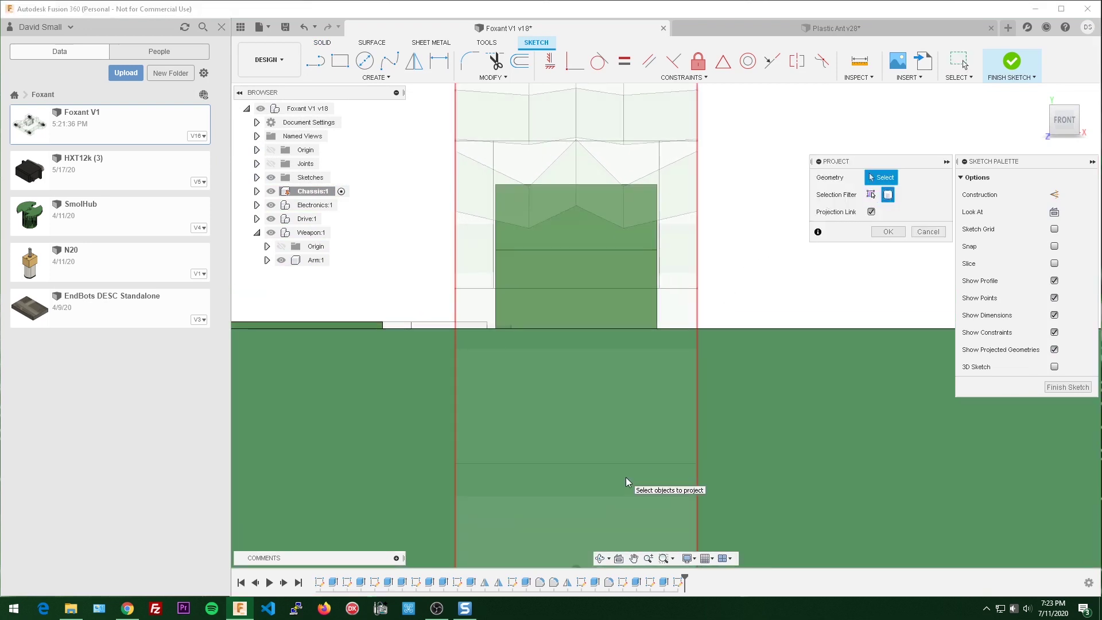
left_click(669, 259)
left_click(887, 232)
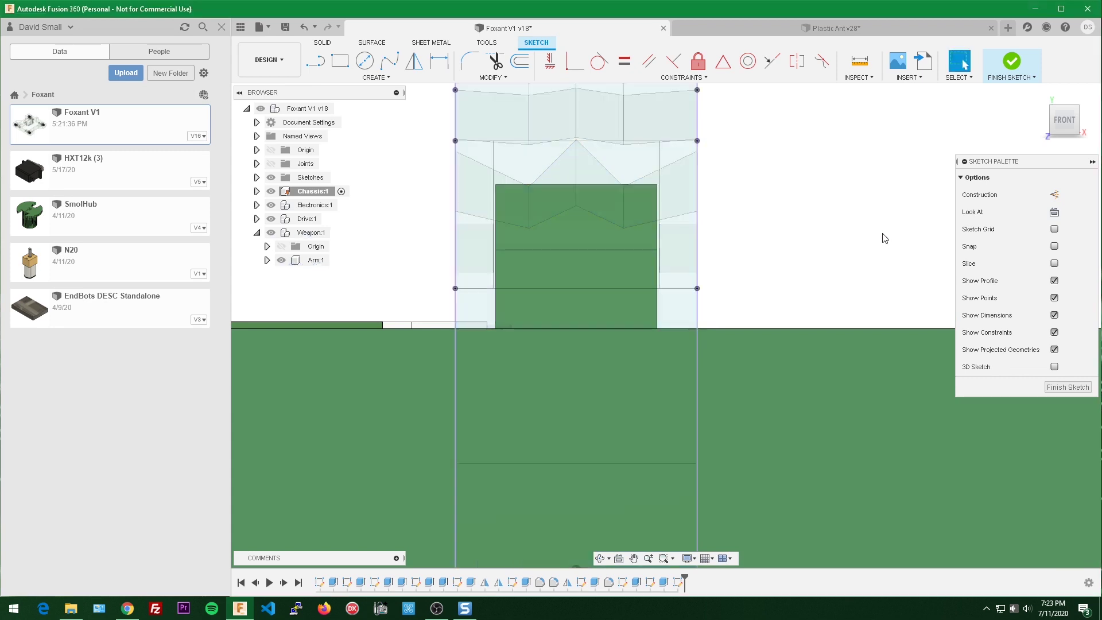
Step: Sketch a rectangle about 0.54 in tall down from the front wall's upper edge, spanning wider than the projected arm outline
scroll(843, 269, "down", 3)
scroll(620, 250, "up", 1)
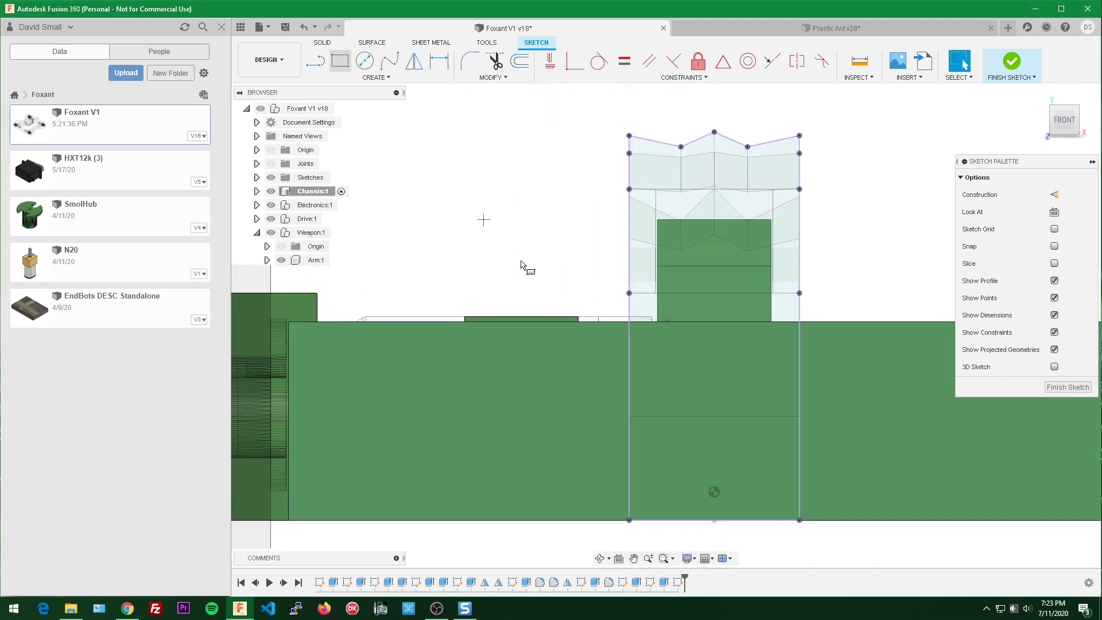
key("r")
scroll(603, 320, "up", 5)
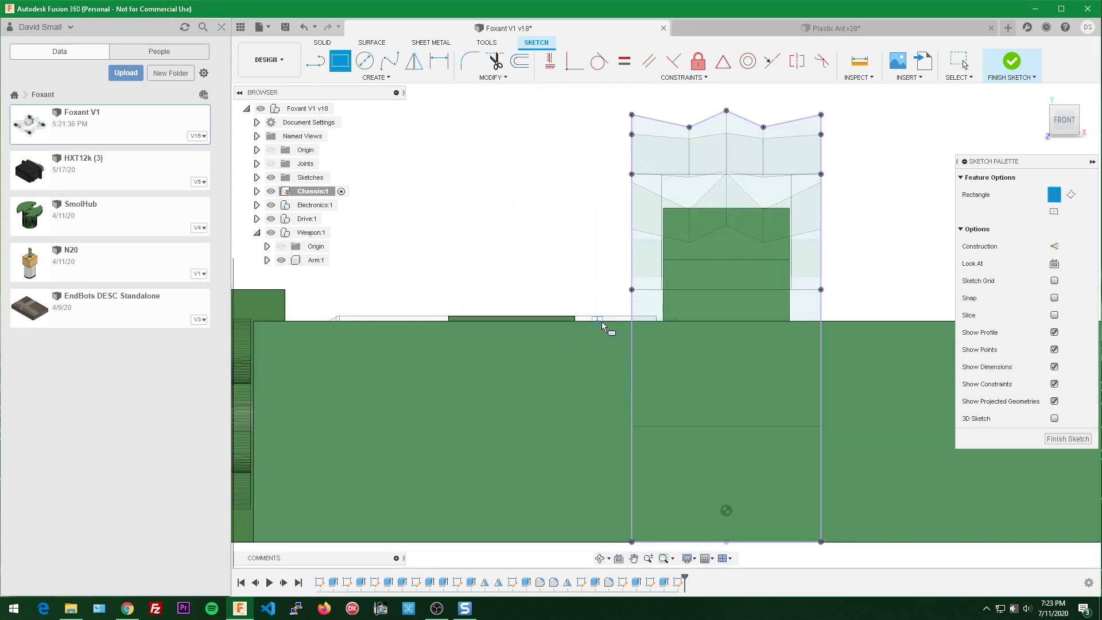
scroll(600, 322, "up", 3)
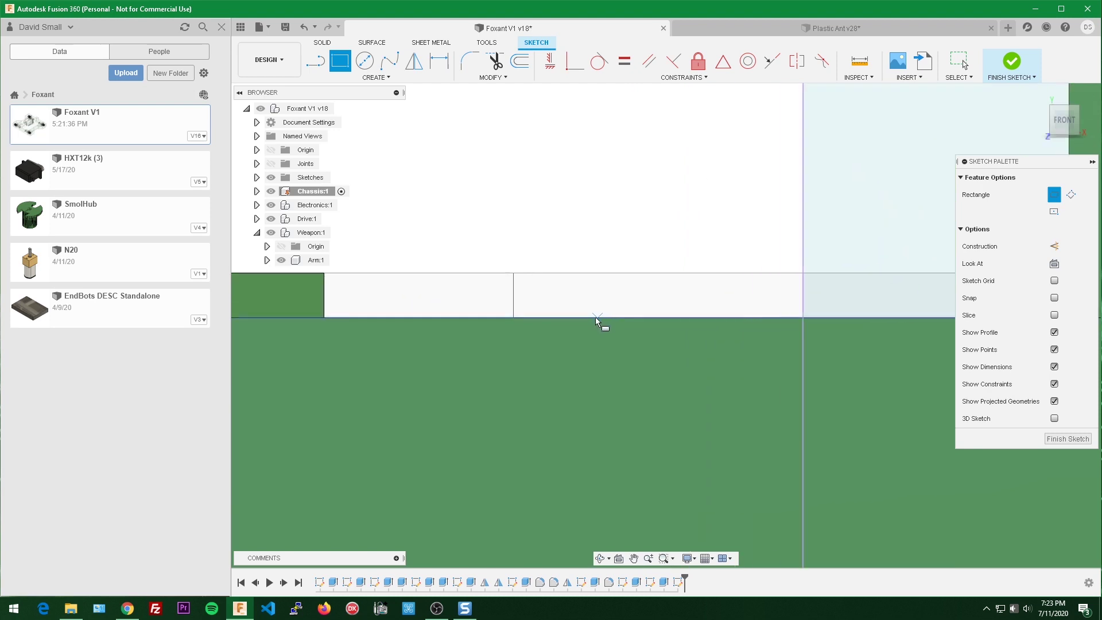
left_click(593, 319)
scroll(631, 353, "down", 8)
middle_click_drag(798, 403, 553, 266)
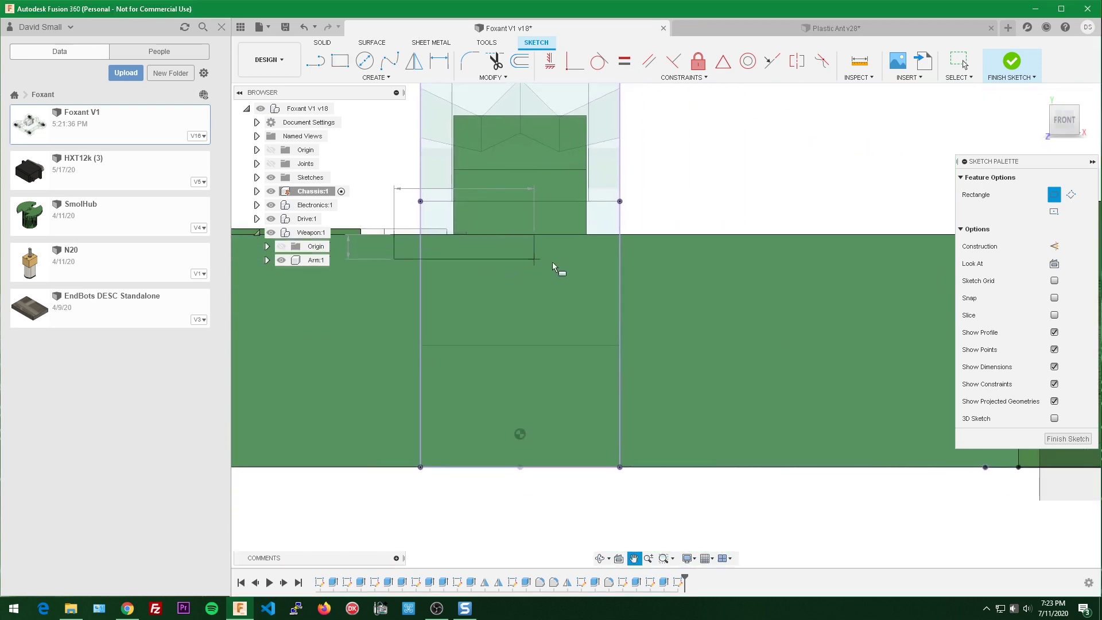
scroll(585, 279, "down", 3)
left_click(652, 339)
key("Escape")
scroll(752, 270, "up", 4)
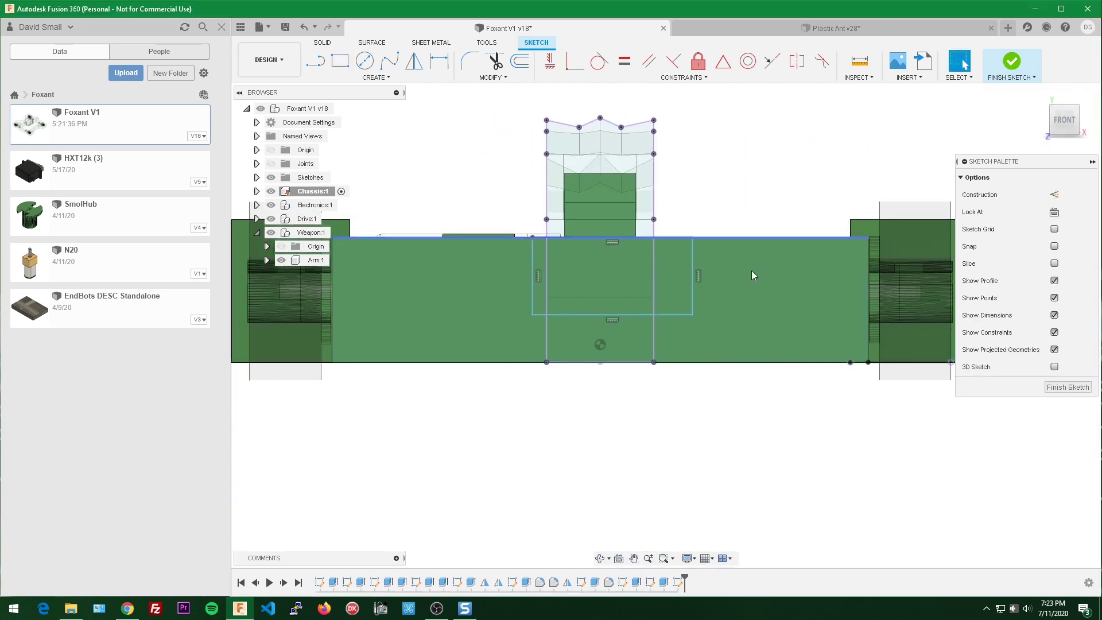
Step: Dimension the gap between the projected arm's right edge and the rectangle's right side at 1/16 in
left_click(581, 223)
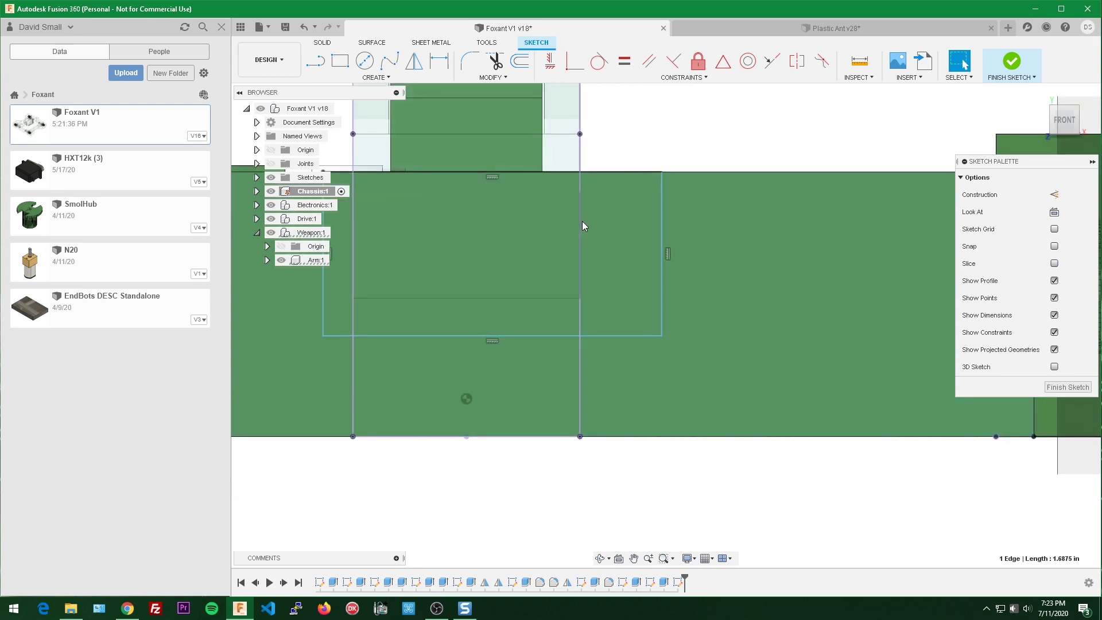
left_click(661, 202)
key("d")
left_click(618, 146)
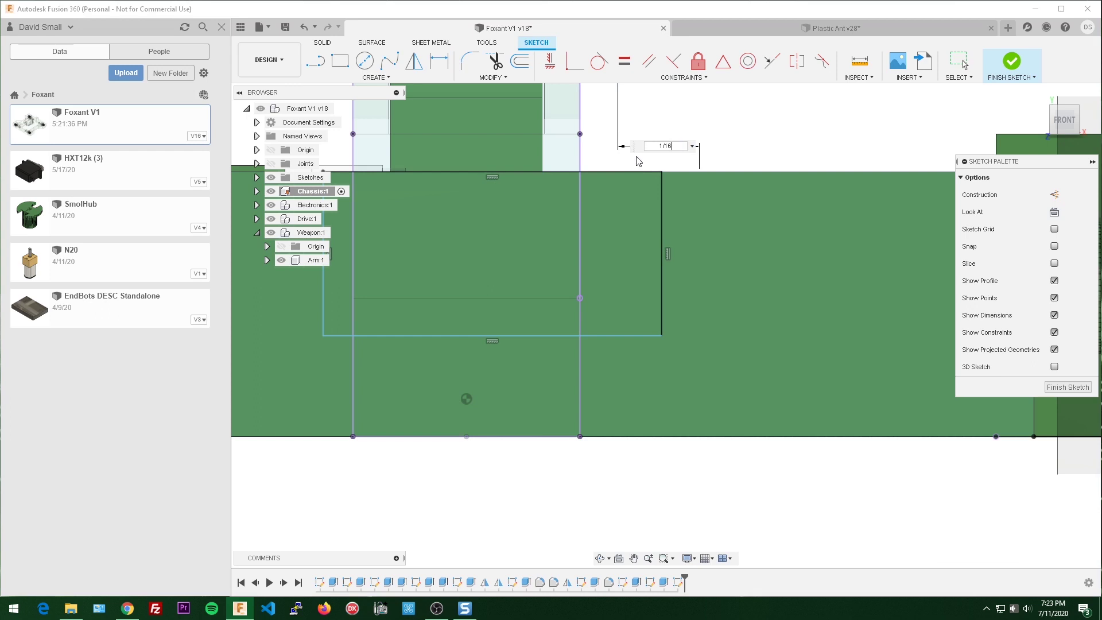
type("1/16")
key("Return")
scroll(635, 156, "down", 3)
key("Escape")
Step: Dimension the gap on the arm's left side and link it to the right gap's dimension
middle_click_drag(619, 181, 779, 178)
left_click(508, 207)
left_click(578, 208, "ctrl")
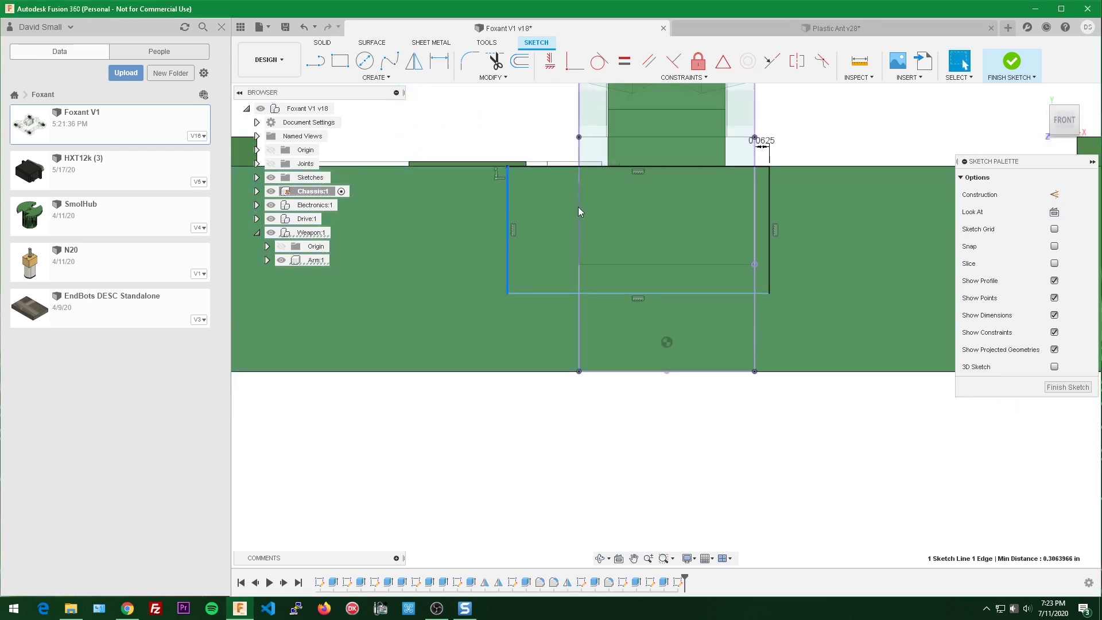
left_click(537, 143)
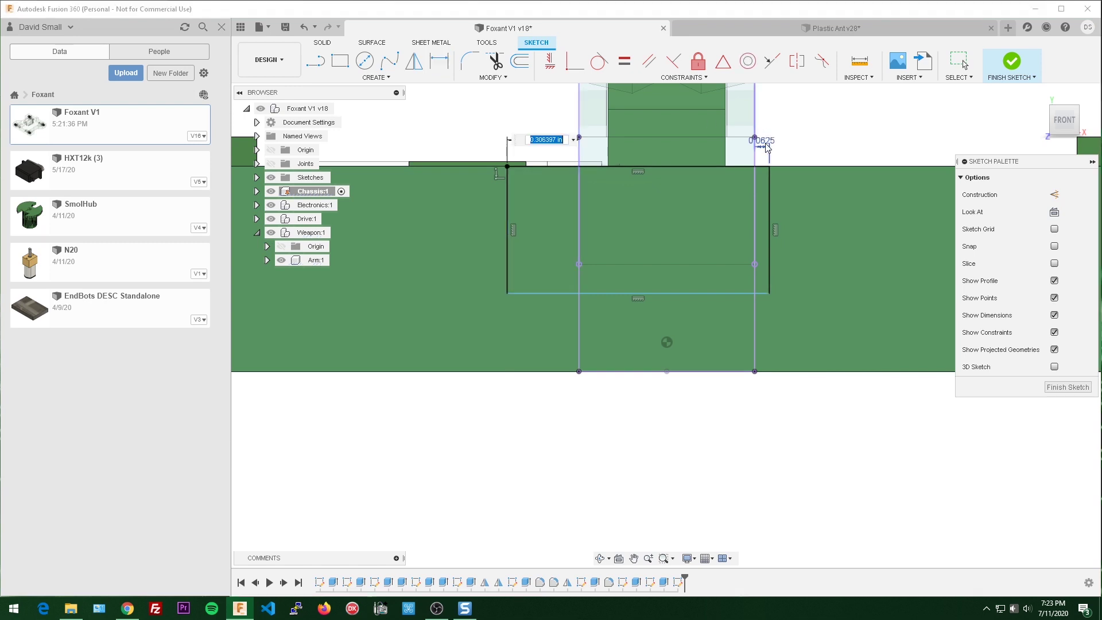
type("d345")
key("Return")
Step: Dimension the notch rectangle's height at 0.5 in
scroll(769, 202, "up", 1)
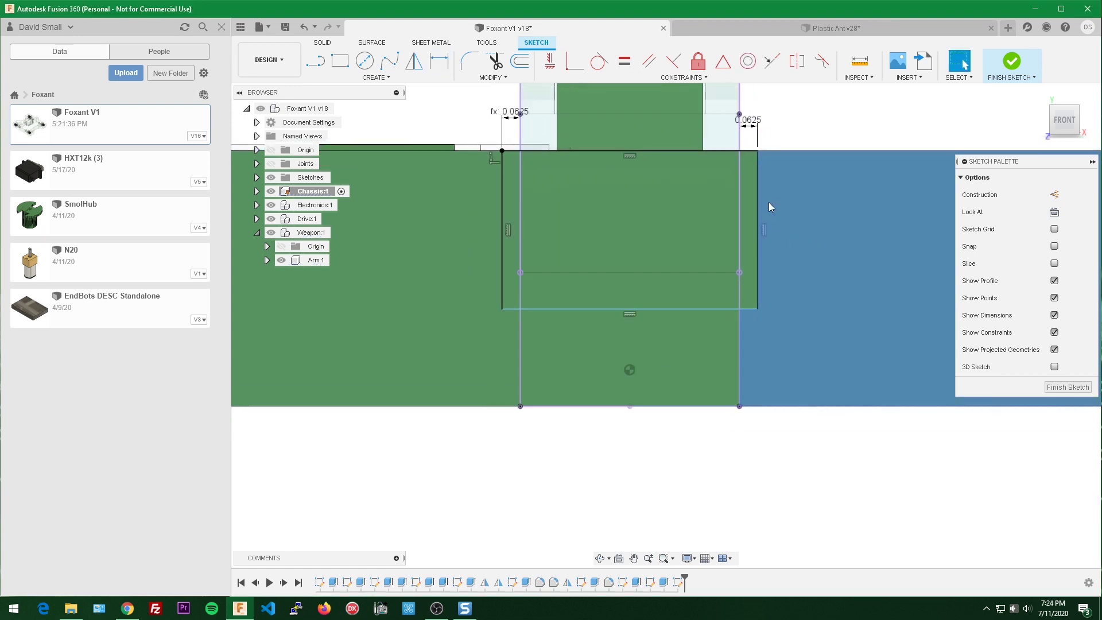
left_click(759, 198)
left_click(814, 223)
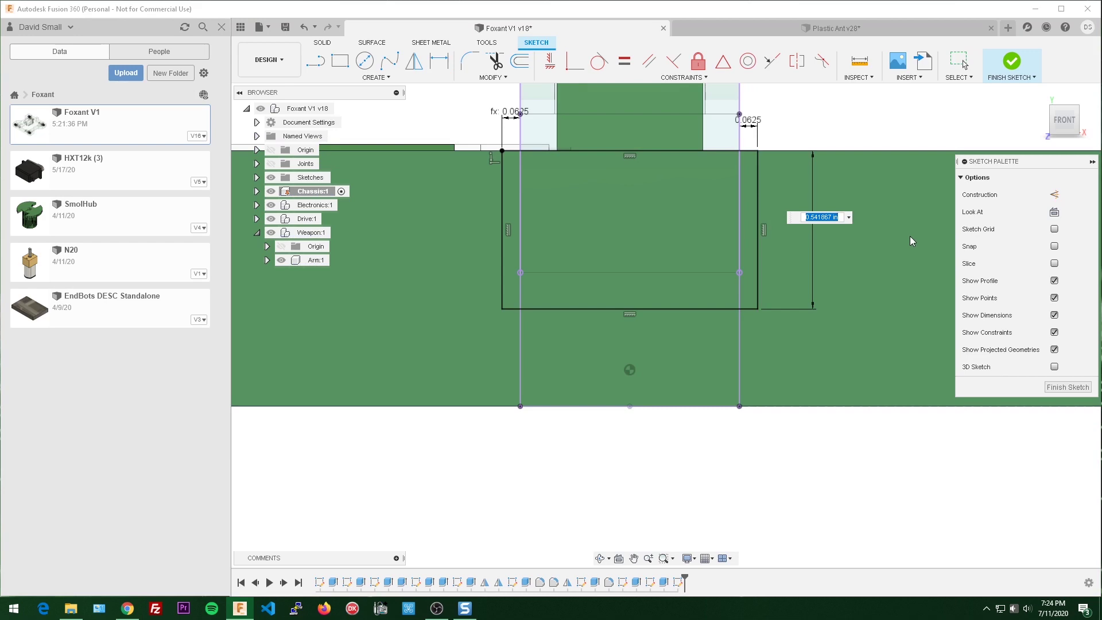
type(".5")
key("Return")
key("Escape")
Step: Set the notch rectangle's height to 0.75 in and finish the sketch
scroll(869, 228, "down", 2)
mouse_move(823, 220)
middle_mouse_down("shift")
mouse_move(739, 228)
mouse_move(809, 228)
middle_mouse_up("shift")
double_click(817, 220)
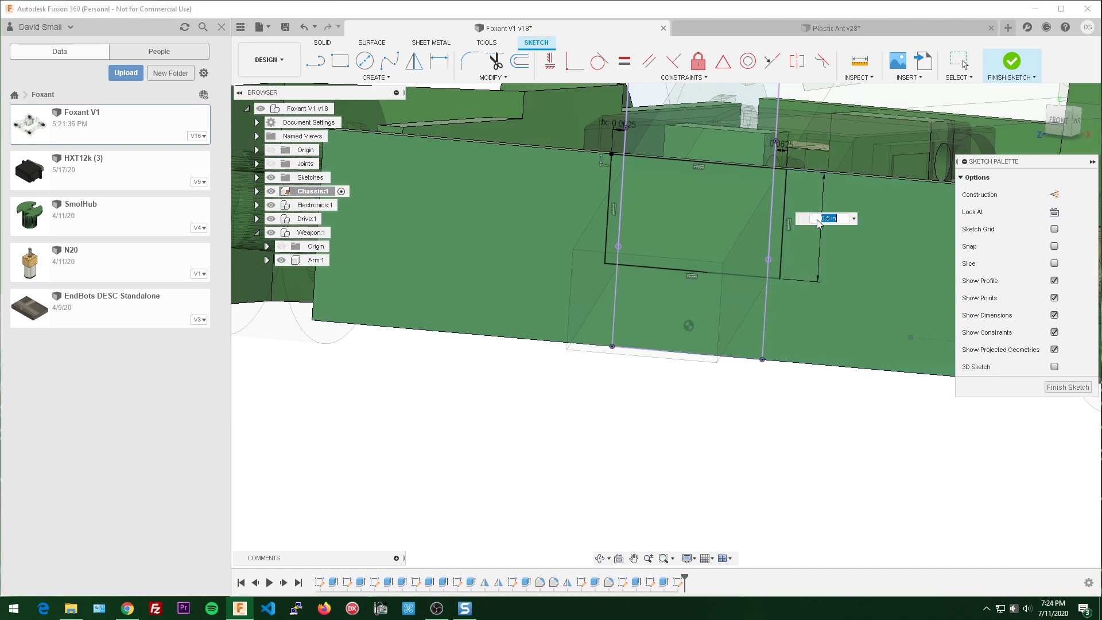
type(".75")
key("Return")
mouse_move(830, 191)
middle_mouse_down("shift")
mouse_move(743, 178)
mouse_move(786, 232)
middle_mouse_up("shift")
middle_click_drag(792, 277, 739, 327)
scroll(779, 363, "up", 1)
left_click(1066, 387)
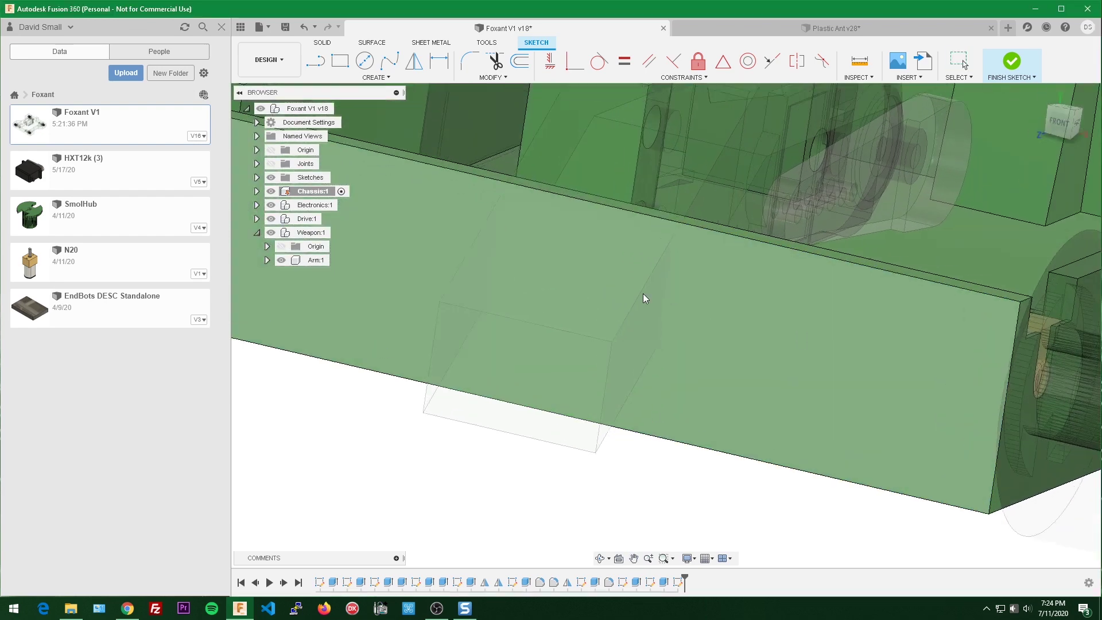
Step: Show the Chassis component's sketches and hide the weapon arm
left_click(256, 191)
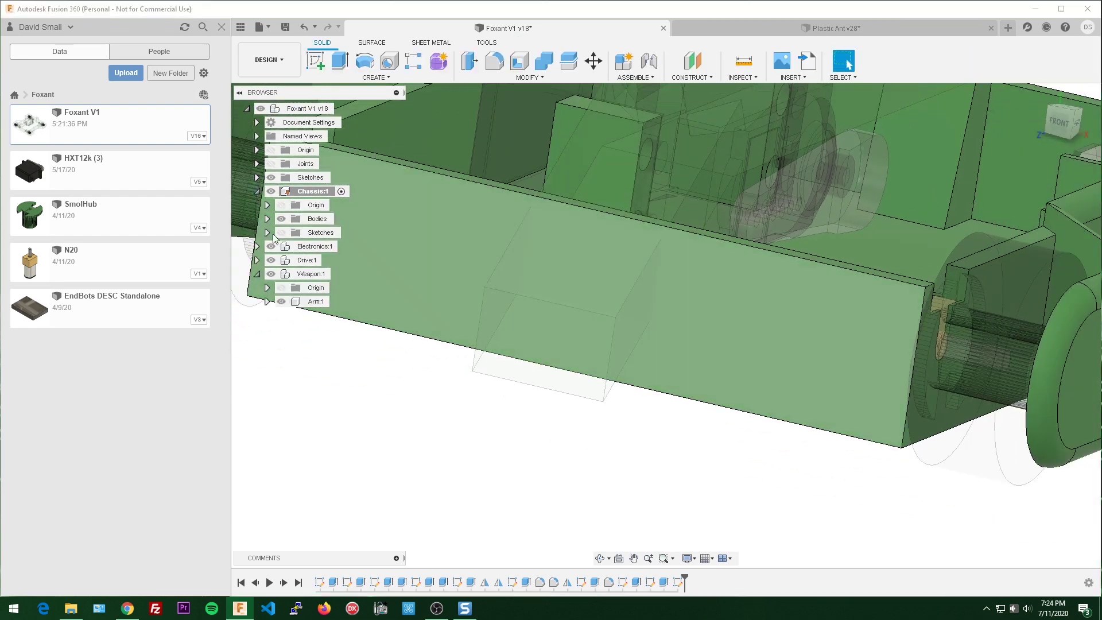
left_click(281, 232)
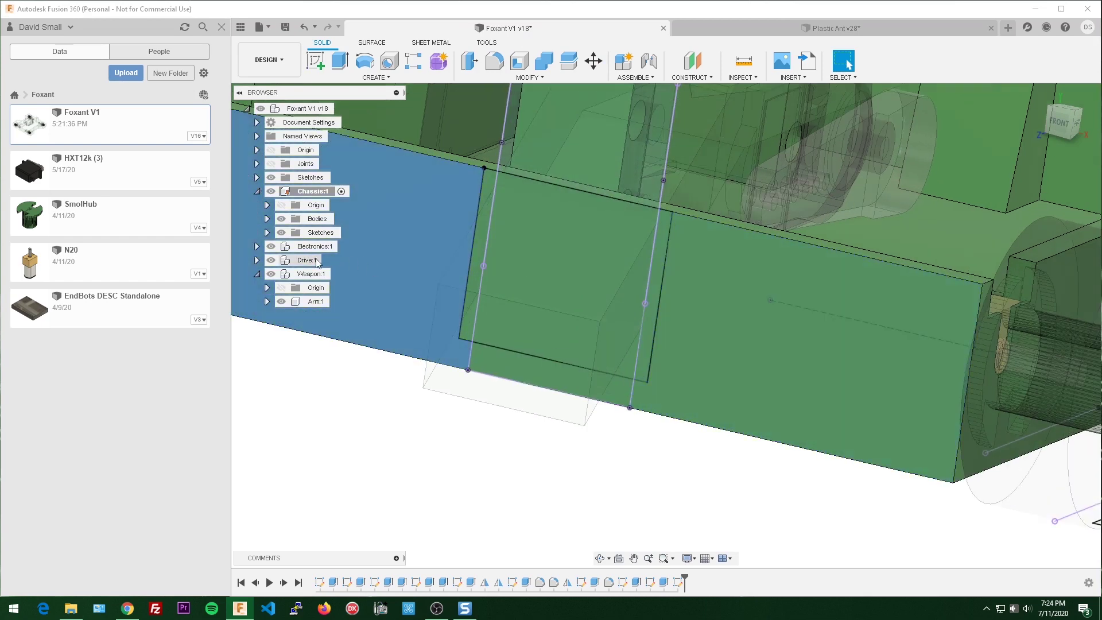
left_click(280, 301)
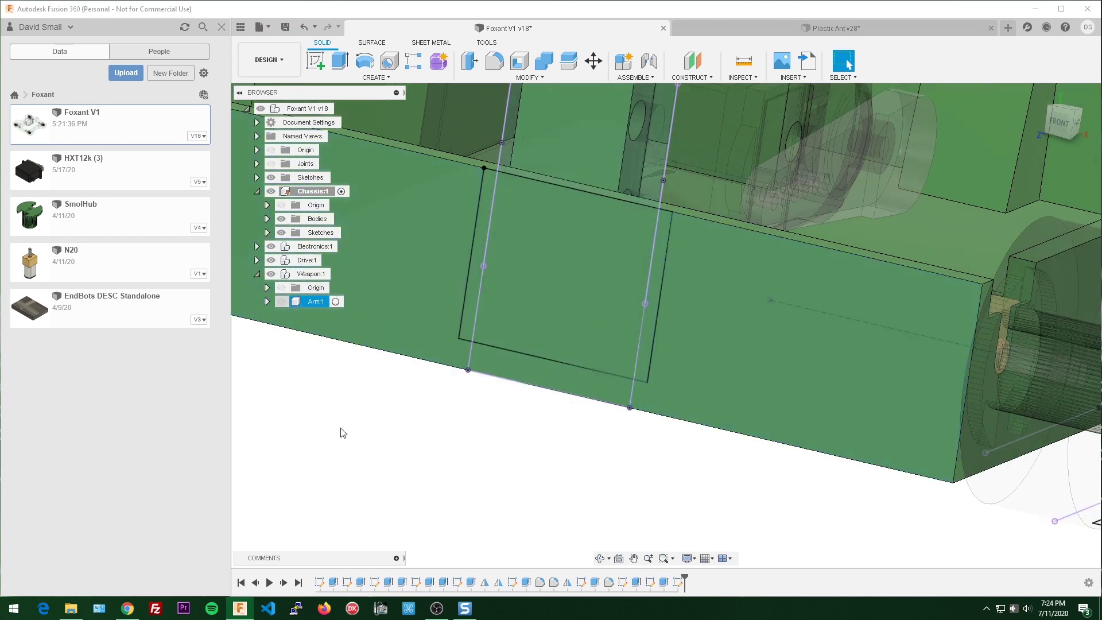
Step: Extrude the three notch profiles with extent To Object up to the front wall's inner face, cutting the arm notch through the wall
left_click(484, 215)
left_click(514, 218, "shift")
middle_click_drag(656, 242, 628, 315, "shift")
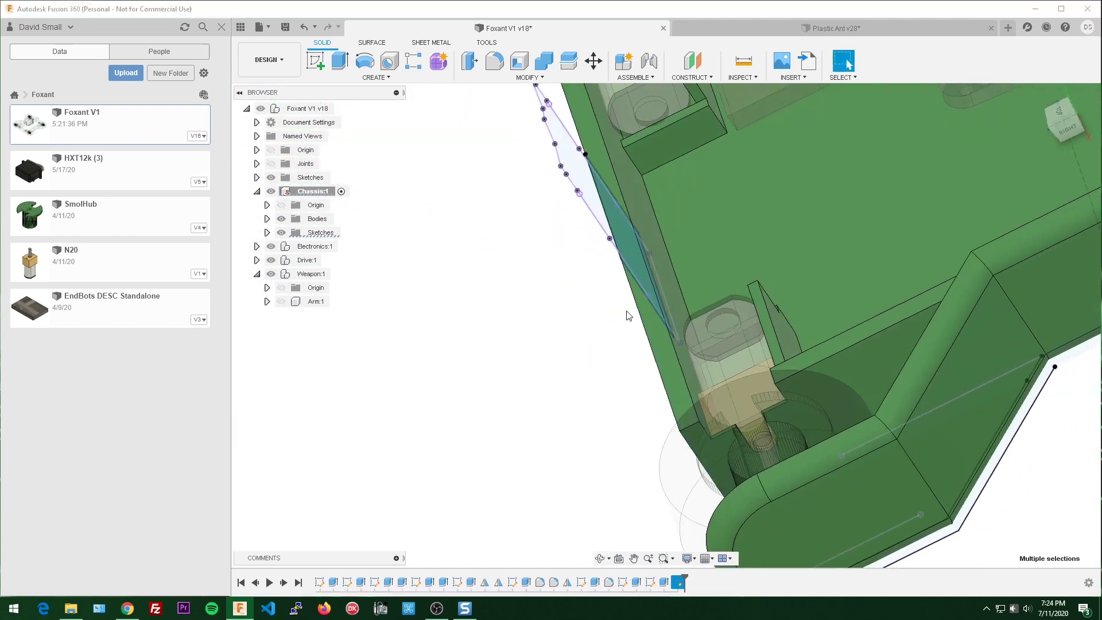
key("e")
left_click(1039, 232)
left_click(1037, 259)
scroll(685, 209, "up", 3)
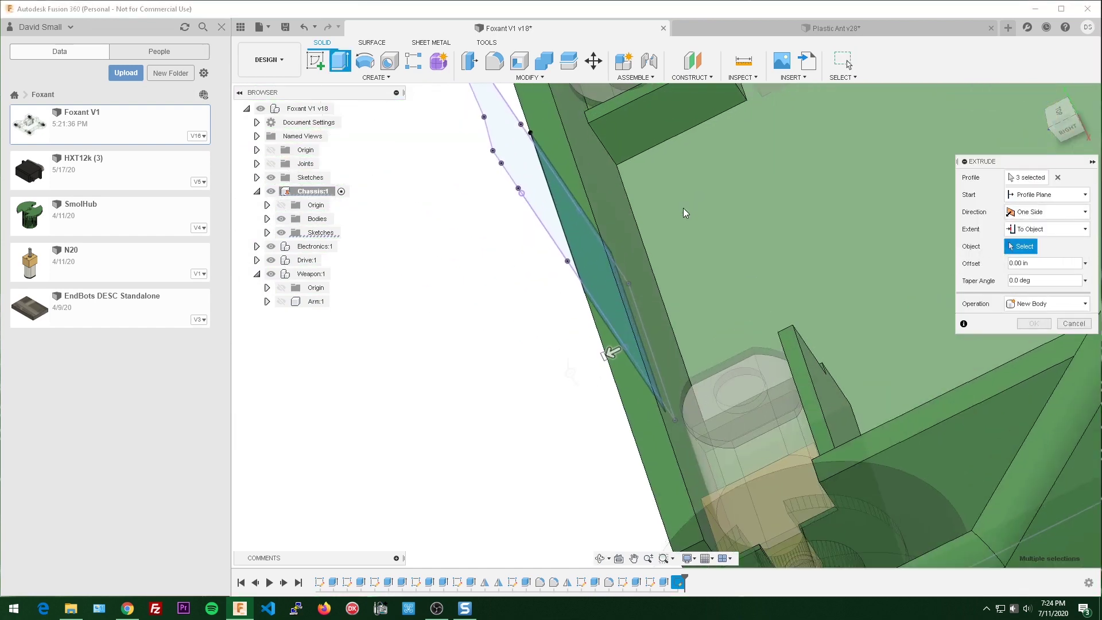
middle_click_drag(683, 209, 597, 175, "shift")
left_click(597, 174)
left_click(1033, 375)
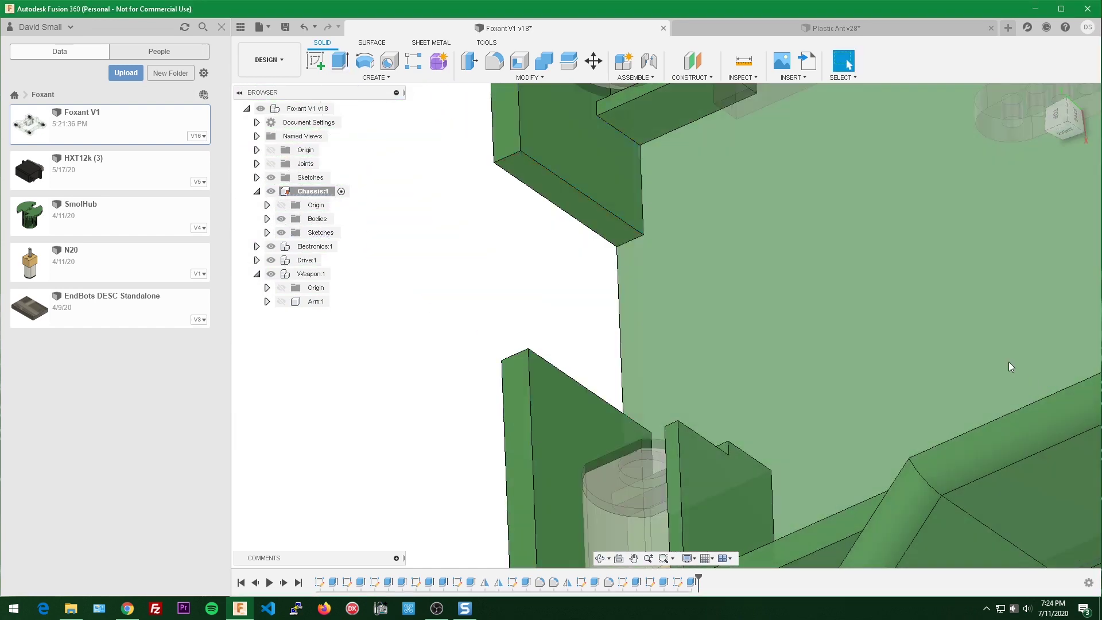
Step: Show the weapon arm again and activate the top-level Foxant V1 assembly
middle_click_drag(1008, 364, 711, 321, "shift")
scroll(595, 322, "down", 1)
scroll(595, 322, "up", 1)
left_click(284, 301)
scroll(636, 330, "down", 2)
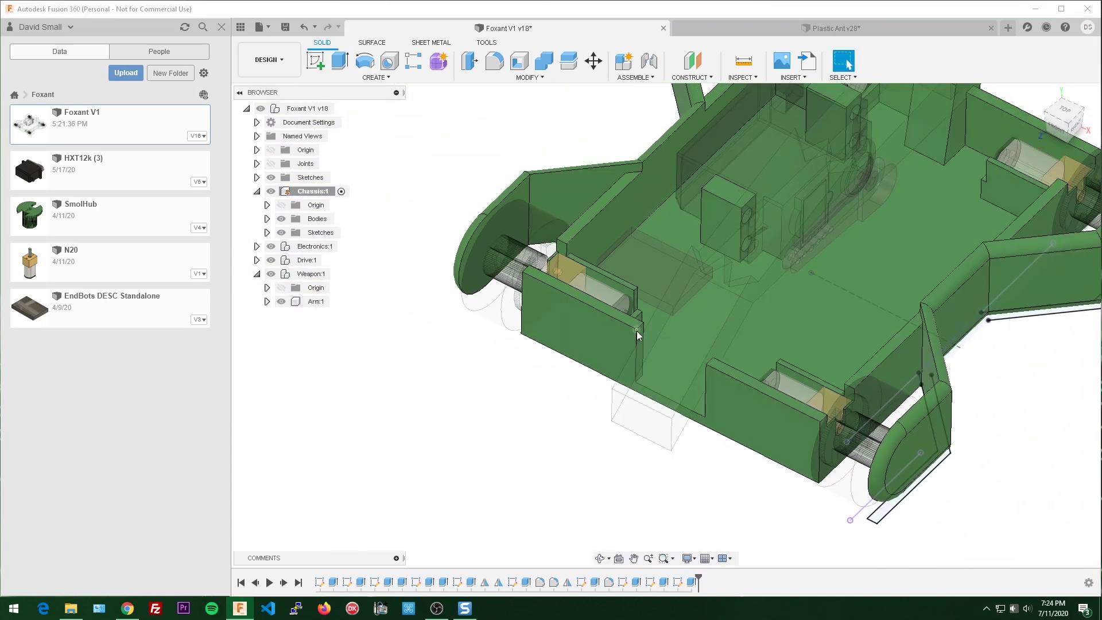
left_click(343, 109)
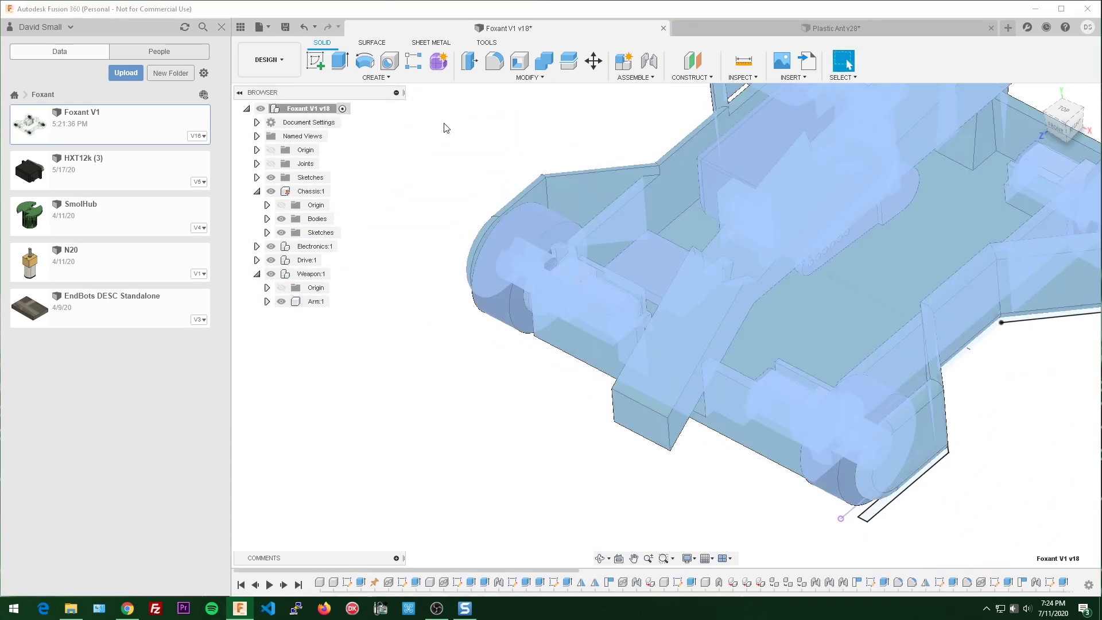
scroll(488, 181, "down", 2)
middle_click_drag(591, 214, 633, 212, "shift")
left_click(848, 64)
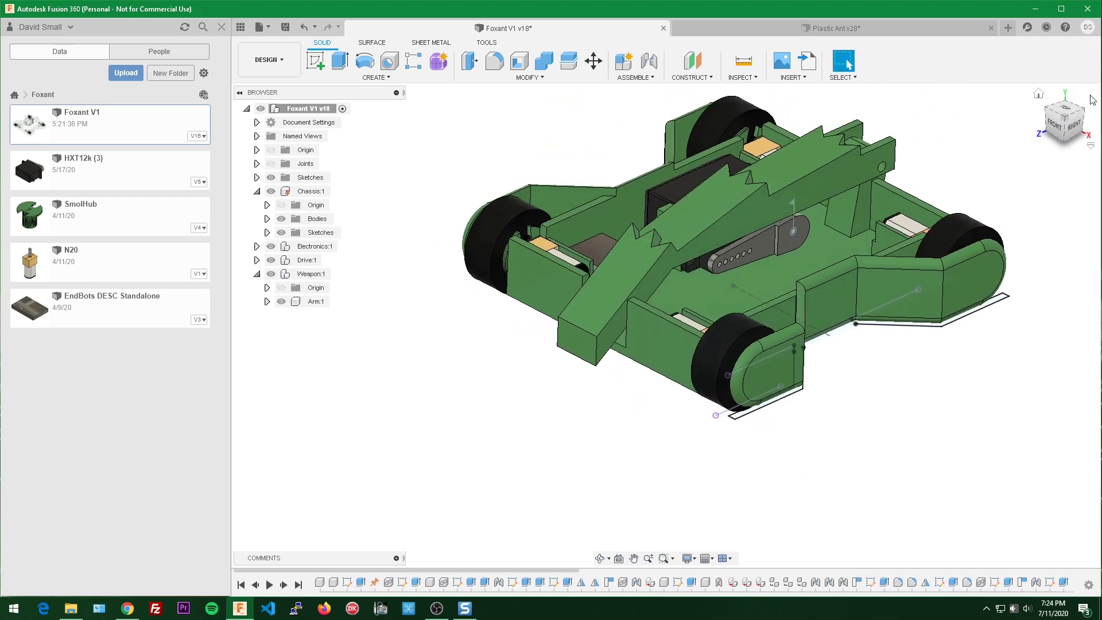
left_click(1039, 96)
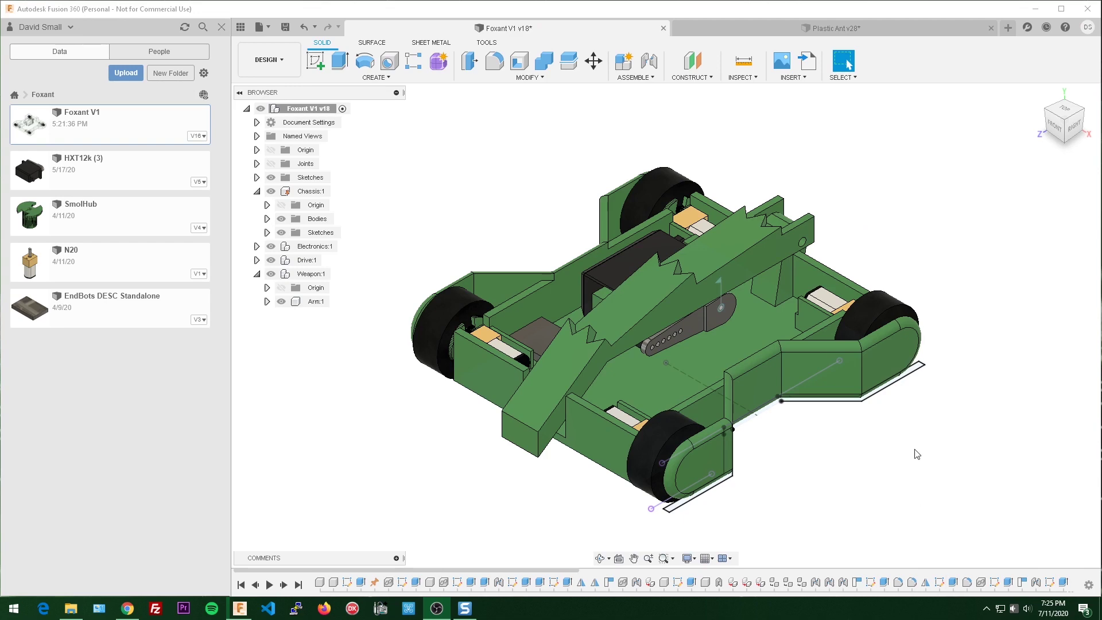
Step: Fillet the upper end corners of both arm fork prongs with a radius of 0.20 in
scroll(804, 224, "up", 5)
middle_click_drag(912, 239, 876, 235, "shift")
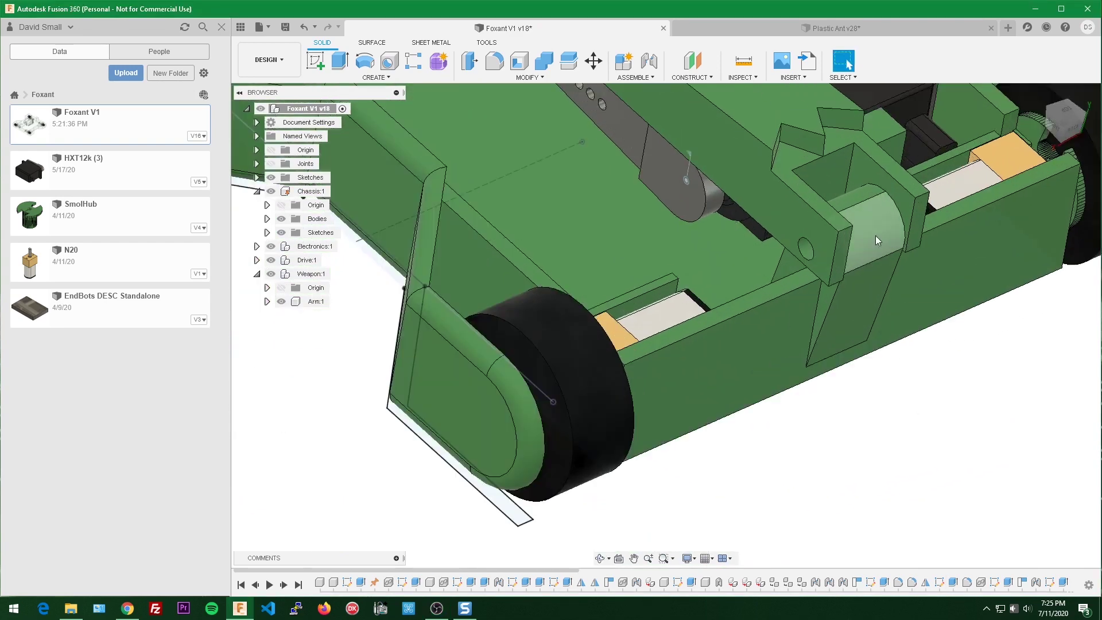
scroll(875, 235, "up", 2)
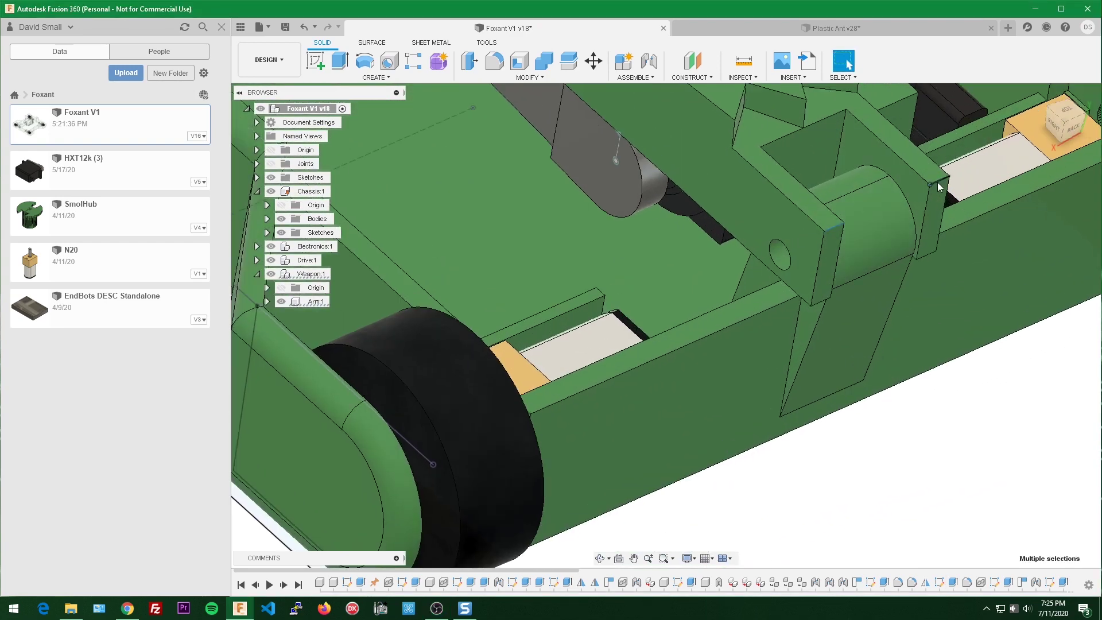
key("f")
middle_click_drag(843, 193, 649, 207)
scroll(677, 202, "up", 1)
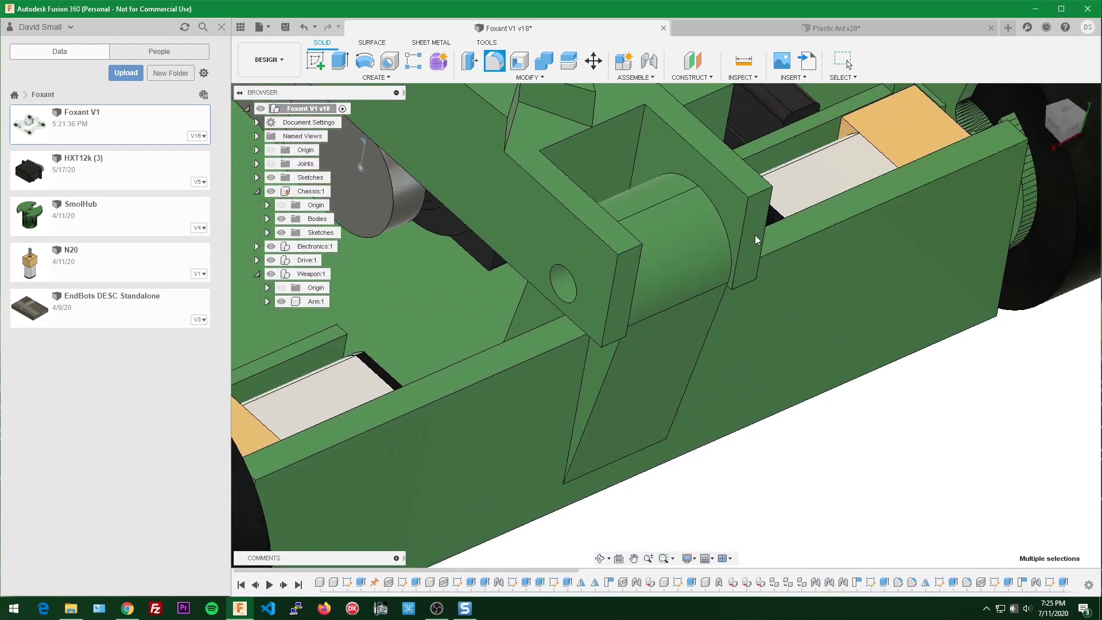
left_click(627, 253)
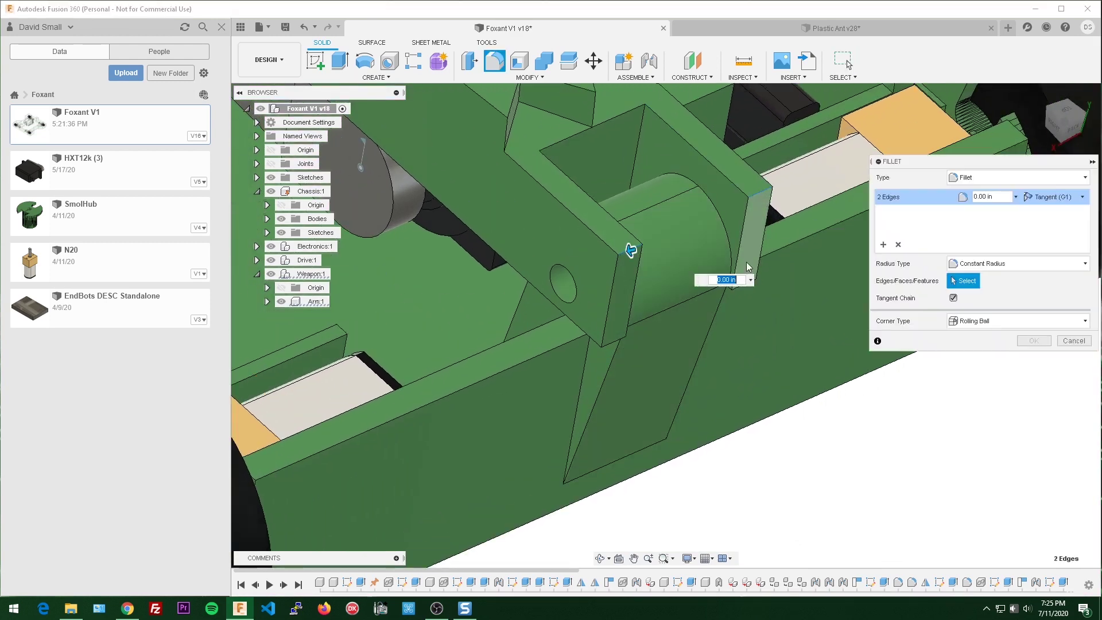
type("0.2")
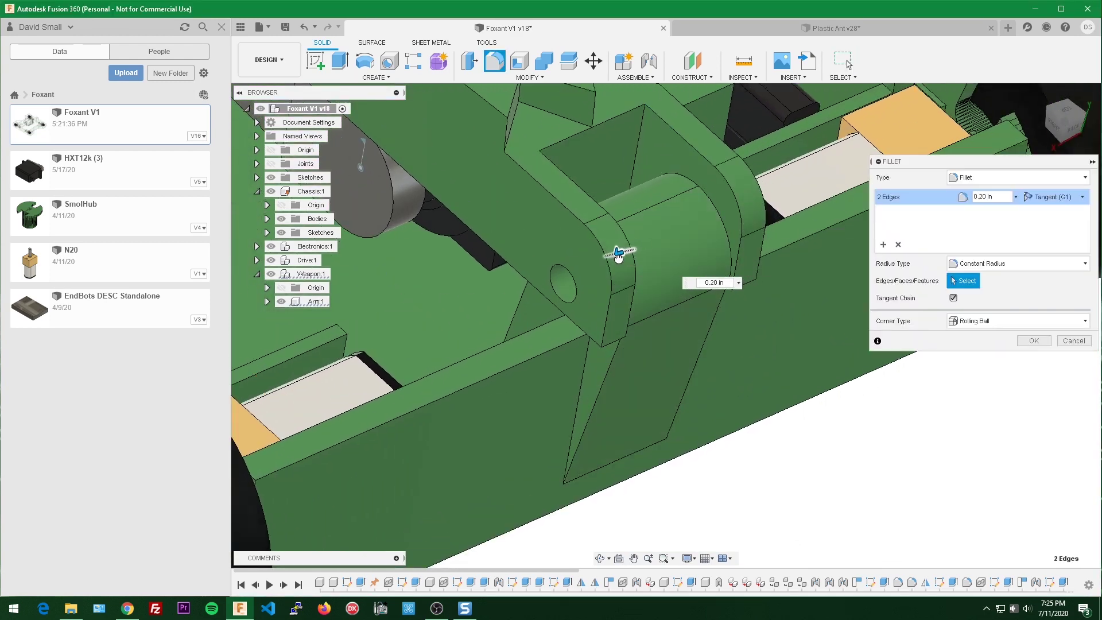
left_click_drag(618, 253, 620, 249)
middle_click_drag(620, 249, 667, 198, "shift")
left_click(1034, 340)
Step: Fillet the lower end corners of both arm fork prongs with a radius of 0.125 in
middle_click_drag(658, 306, 615, 294, "shift")
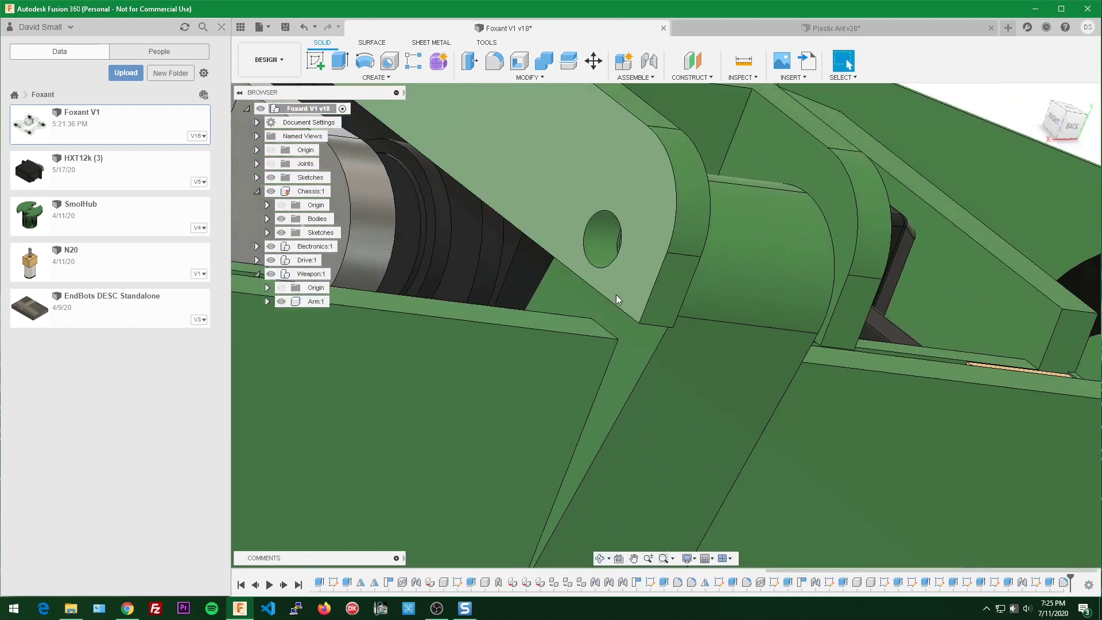
left_click(661, 326)
key("f")
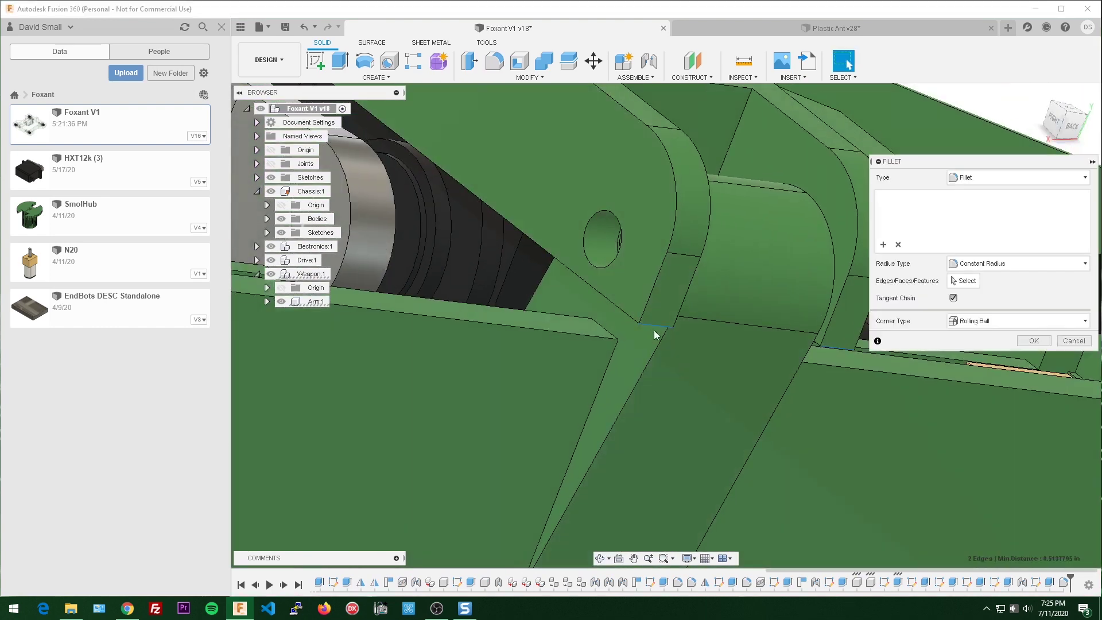
left_click(822, 343)
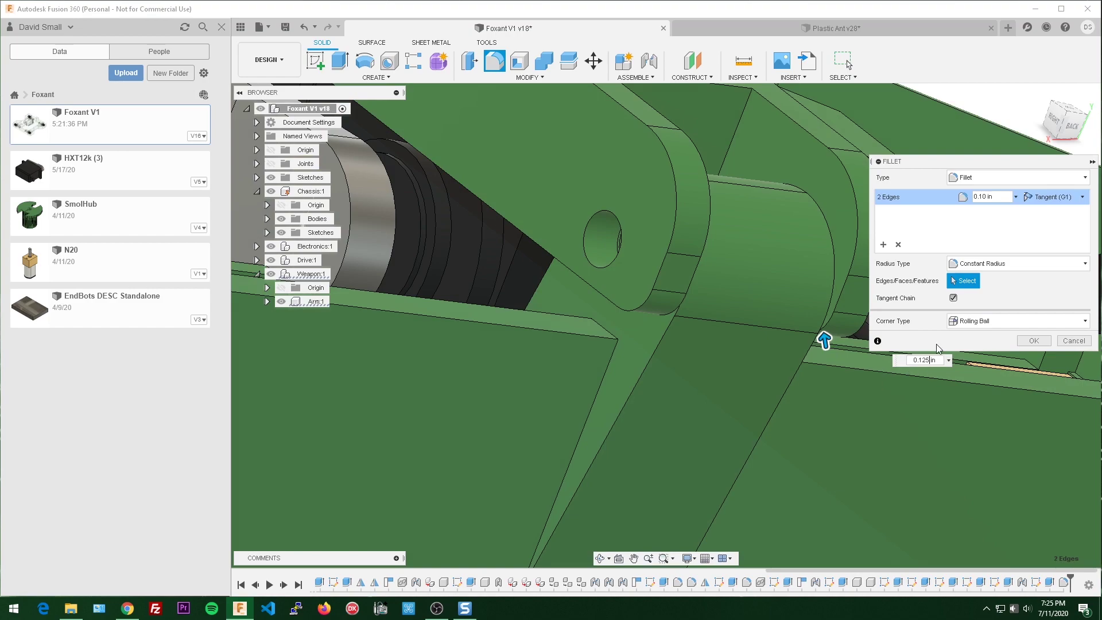
key("Return")
Step: Fillet the two inner corner edges at the base of the arm's fork slot with a radius of 1/16 in
middle_click_drag(935, 343, 914, 358, "shift")
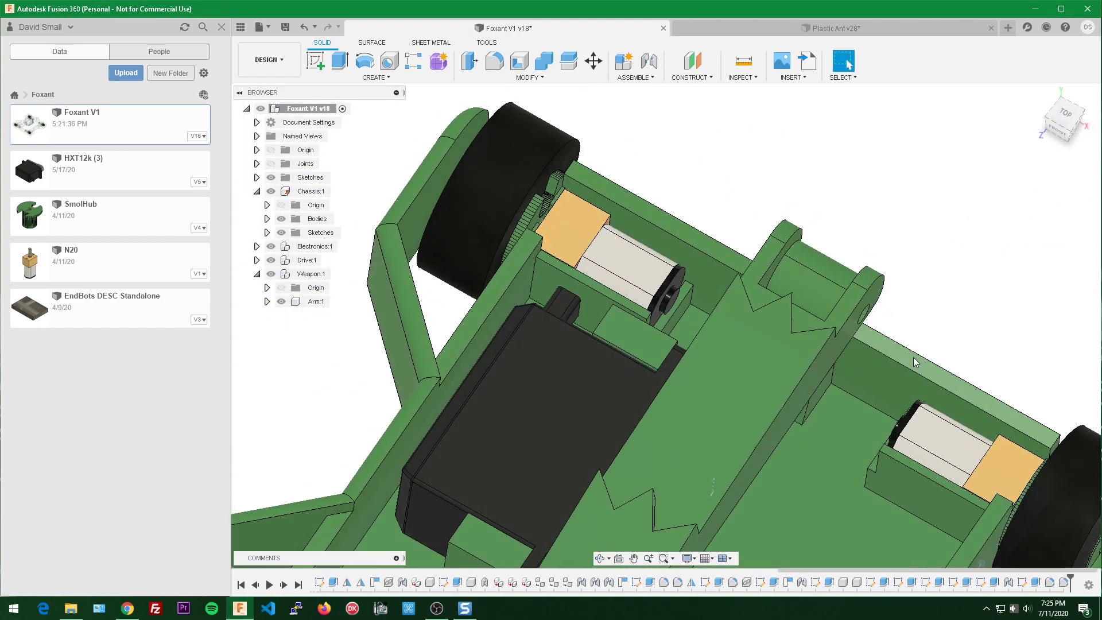
scroll(913, 358, "down", 3)
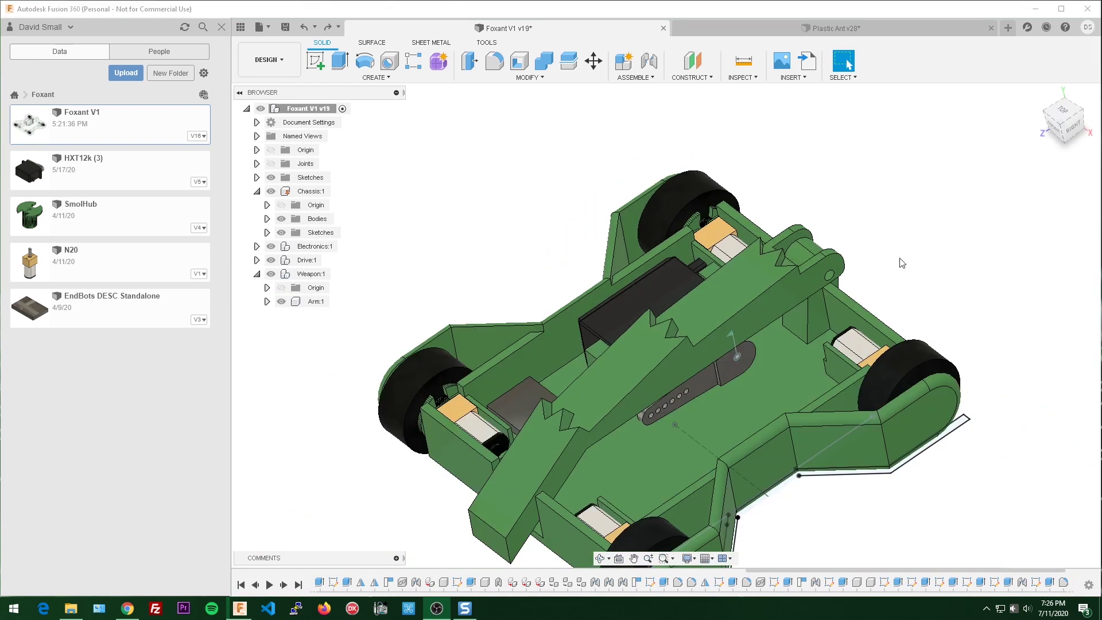
scroll(899, 261, "up", 3)
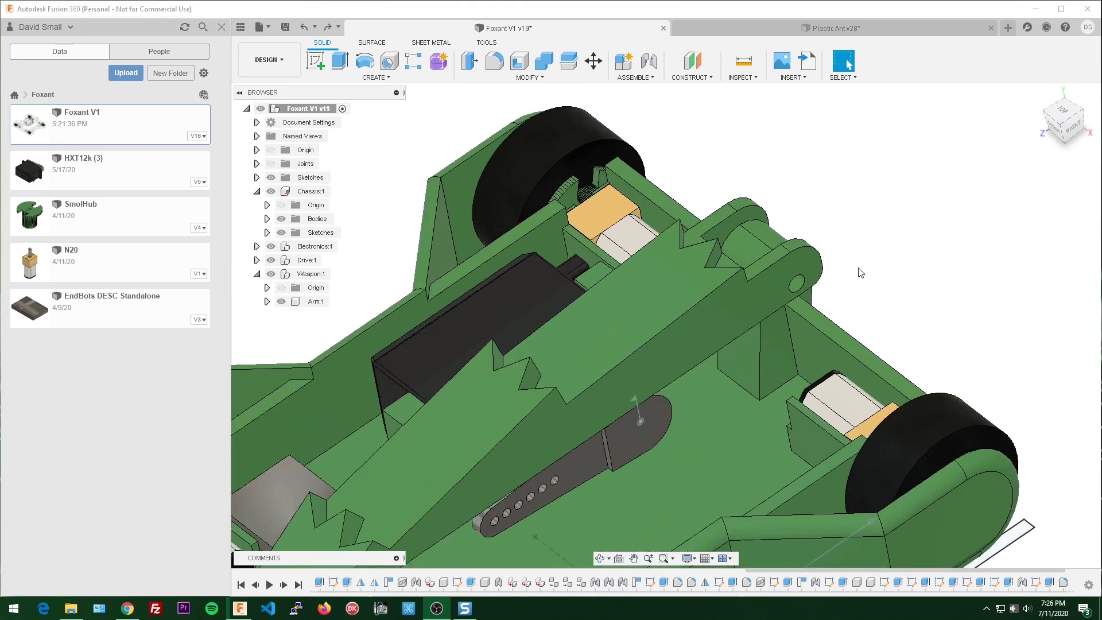
middle_click_drag(859, 273, 804, 260, "shift")
scroll(777, 178, "up", 4)
middle_click_drag(801, 182, 803, 274, "shift")
type("f1/16")
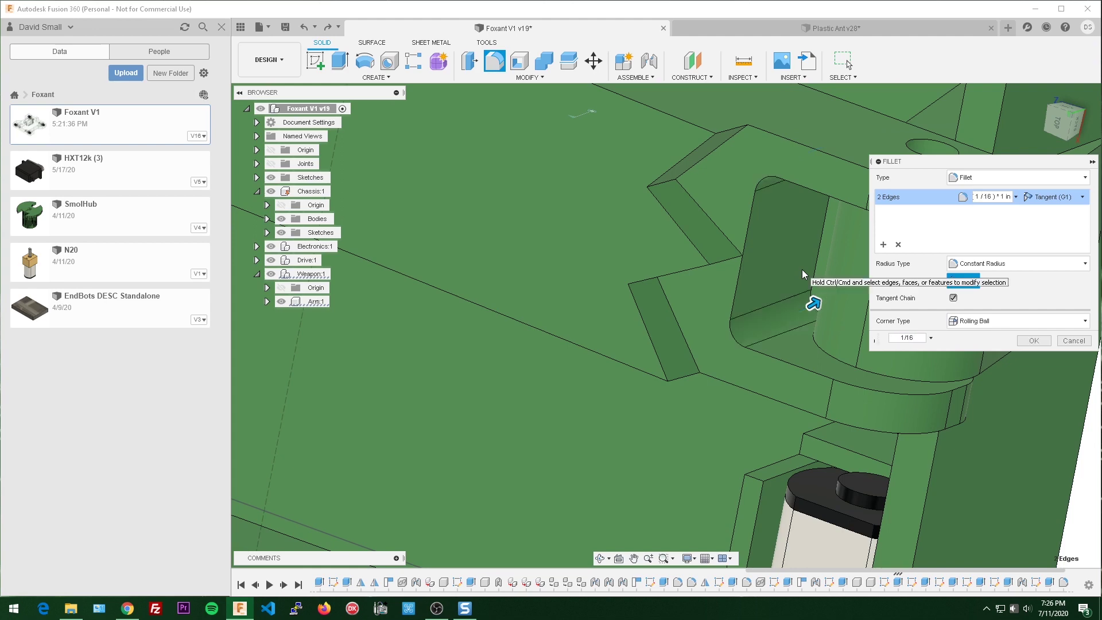
key("Return")
middle_click_drag(801, 270, 781, 295, "shift")
scroll(793, 249, "down", 10)
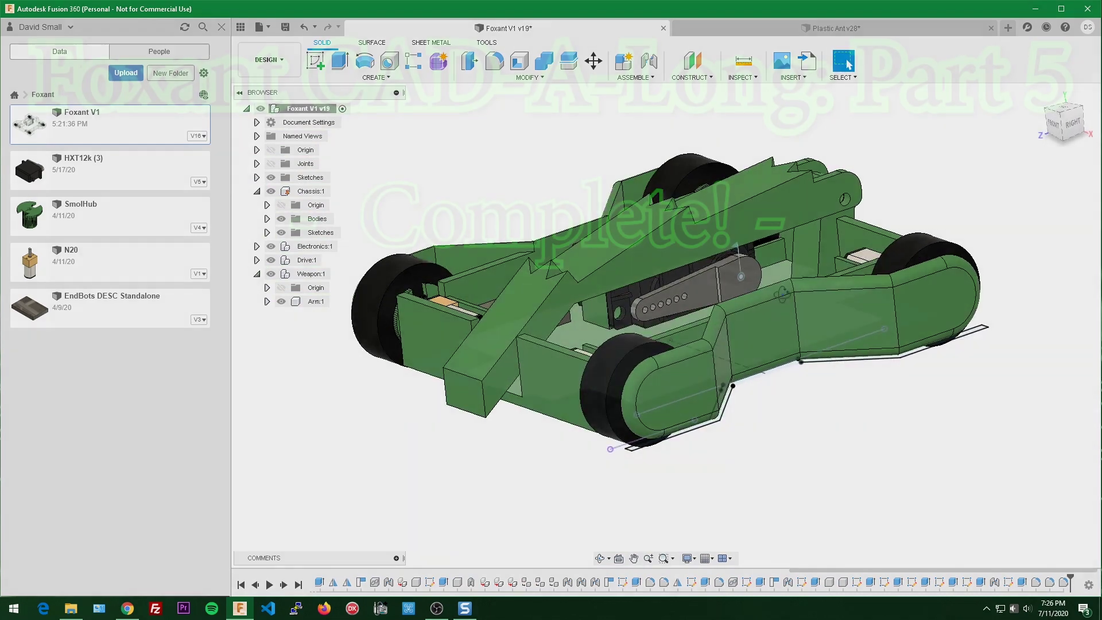